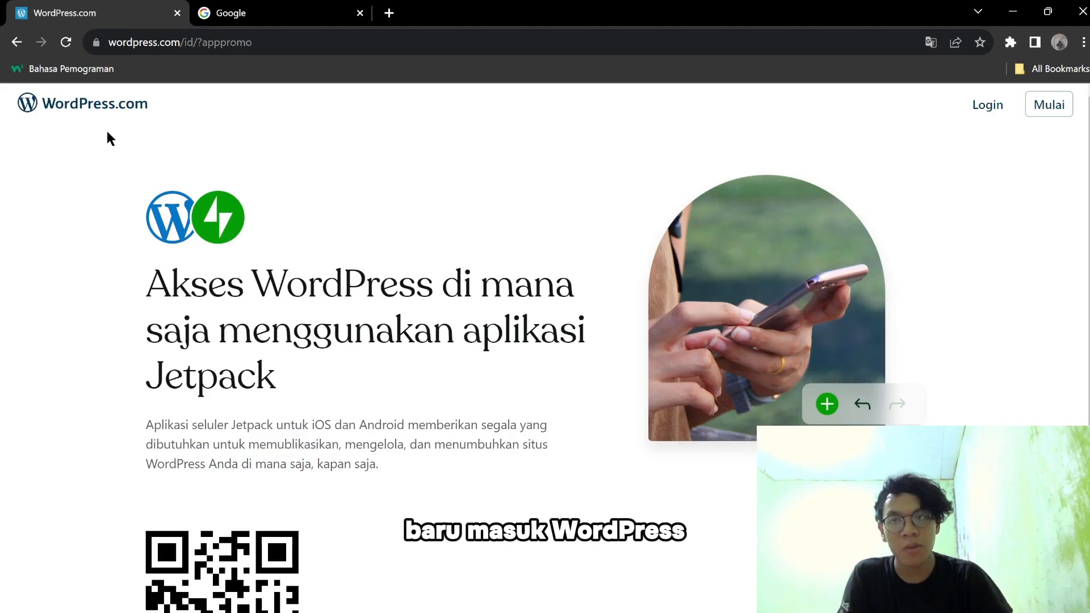
Search Google for 'wordpress' and open the WordPress.com result.
click(301, 13)
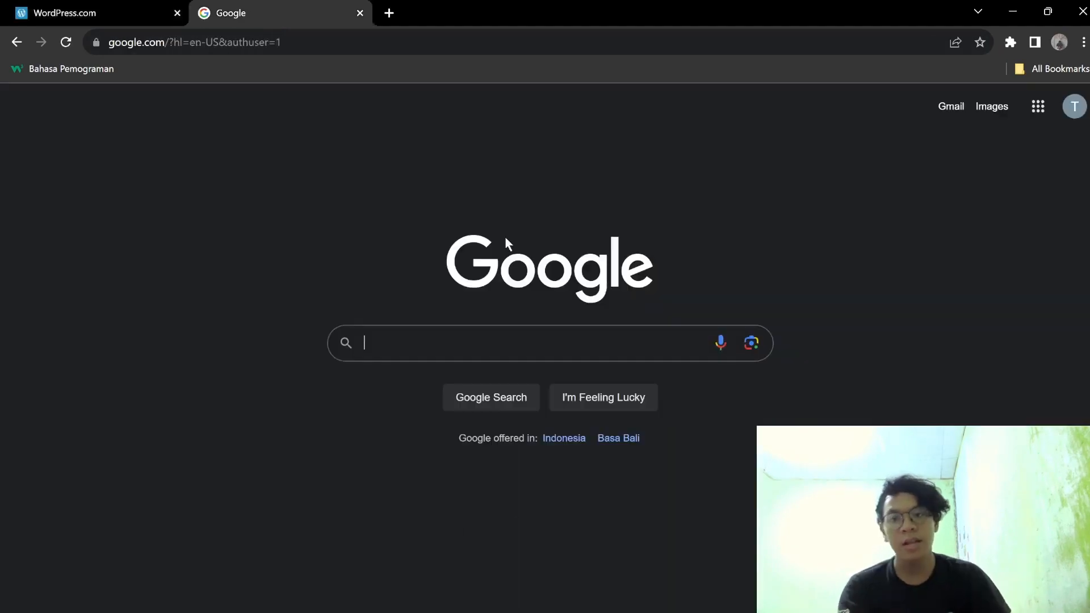
text(word)
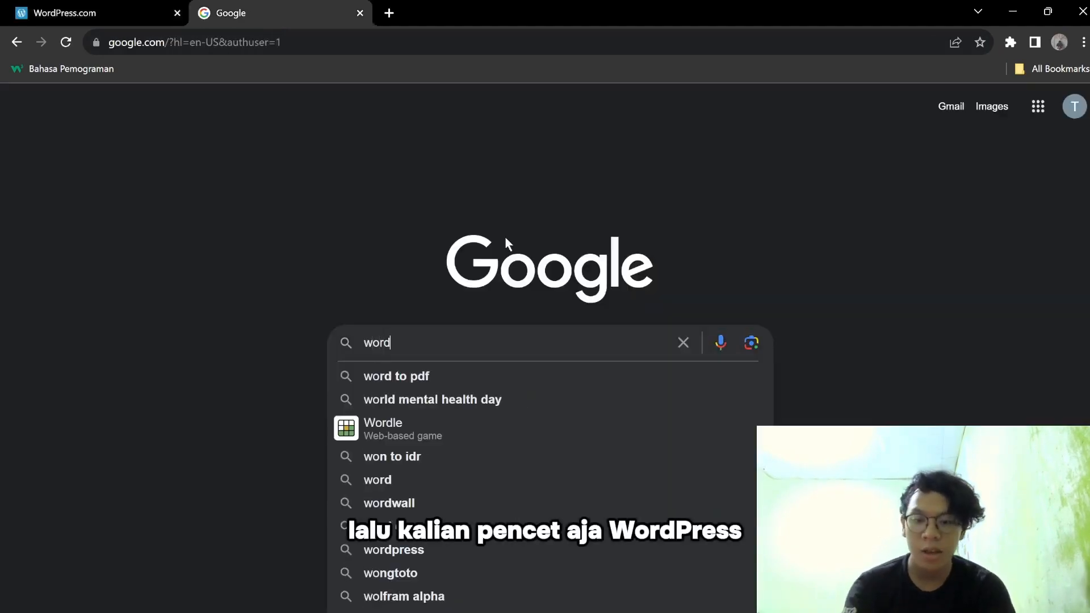
text(pres)
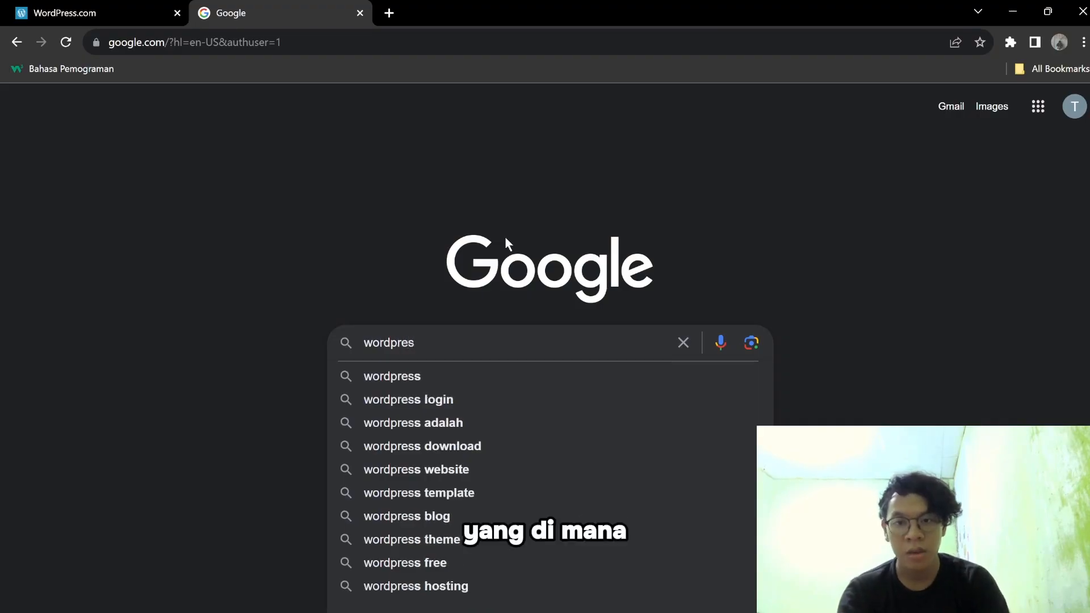
click(511, 375)
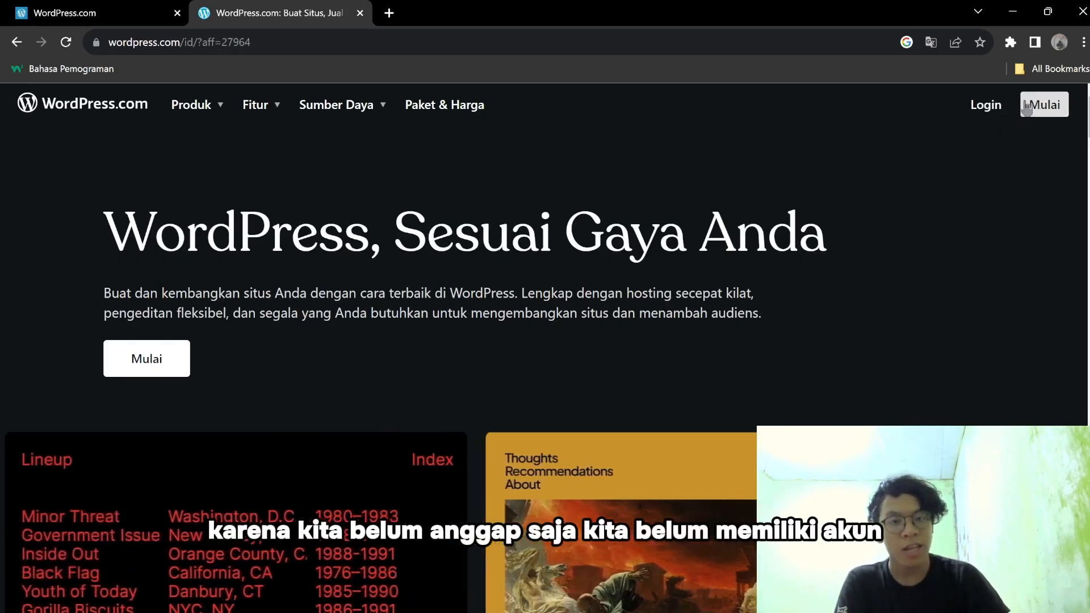
Sign up for WordPress.com with a Google account, then clear the prefilled domain search box.
click(1057, 107)
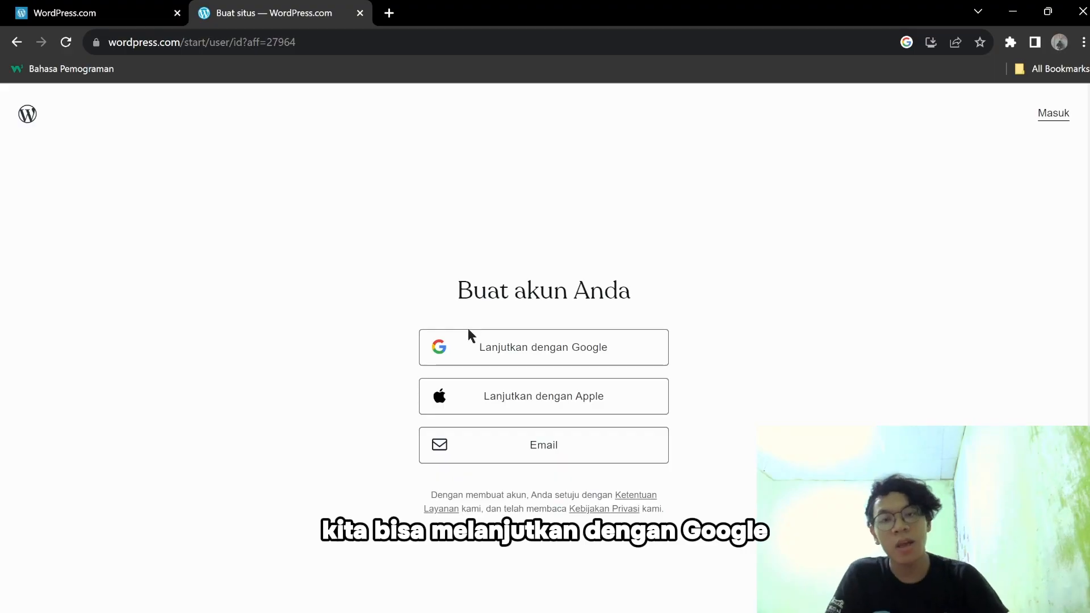
click(508, 354)
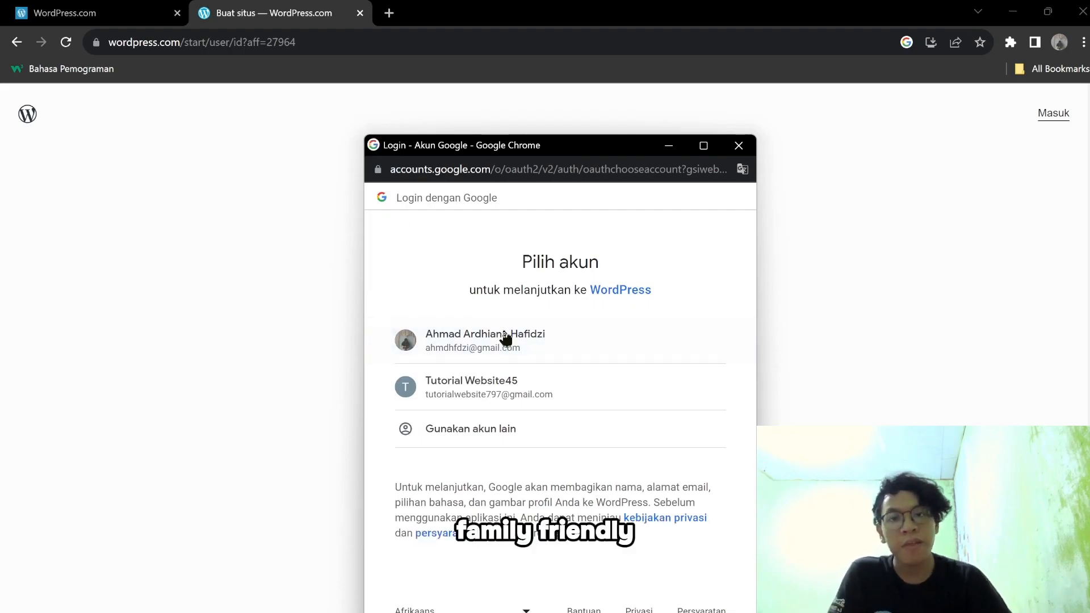
click(477, 381)
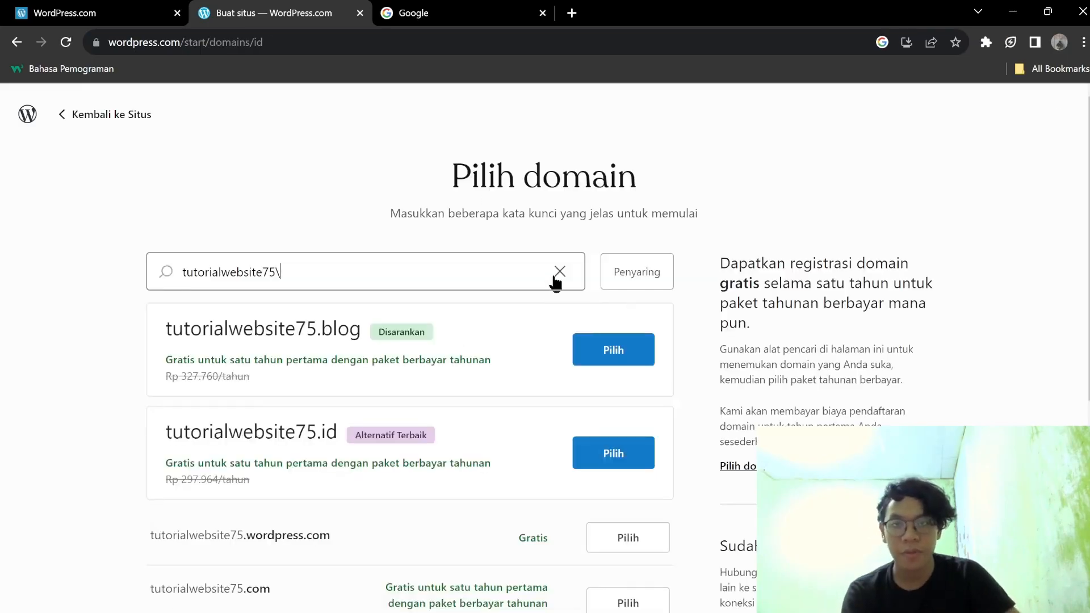
click(555, 277)
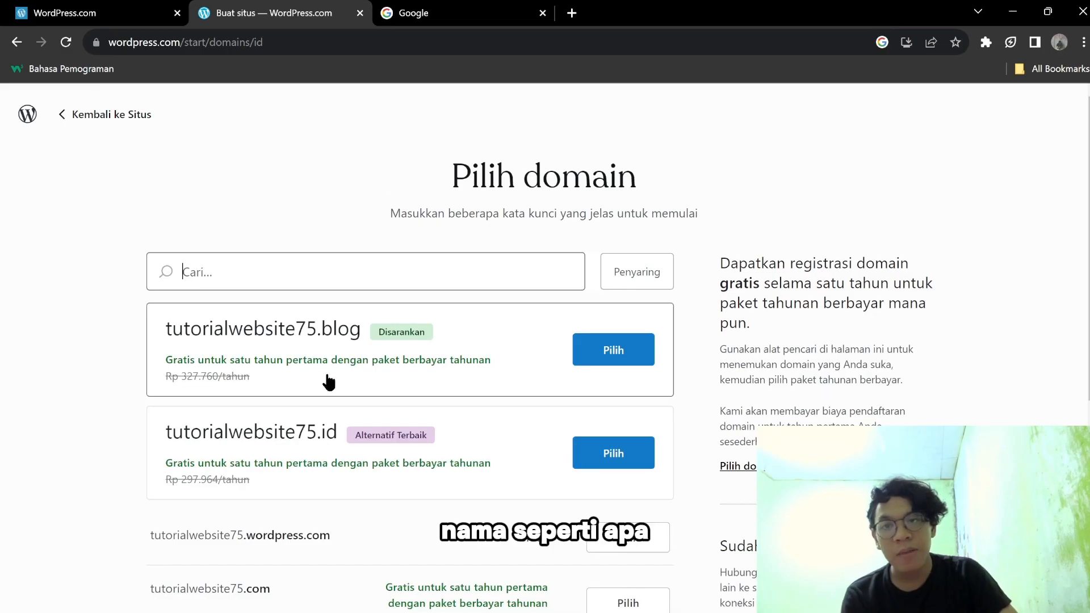
Search domains for 'tutorialwebsite75' and pick tutorialwebsite75.design.
text(utorialwebsite75)
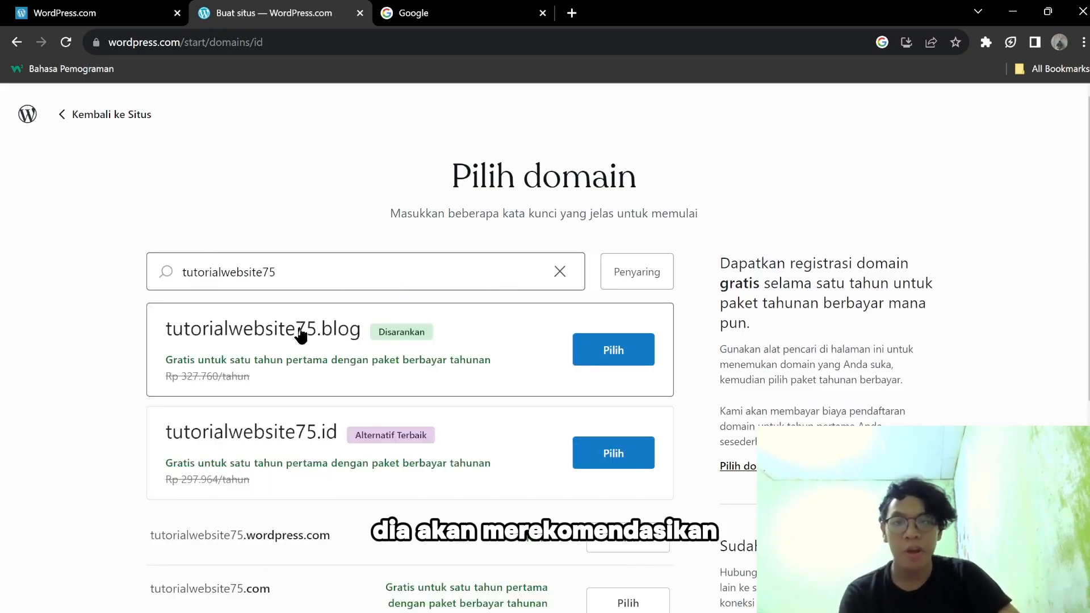
scroll(302, 329, down, 4)
scroll(227, 379, up, 4)
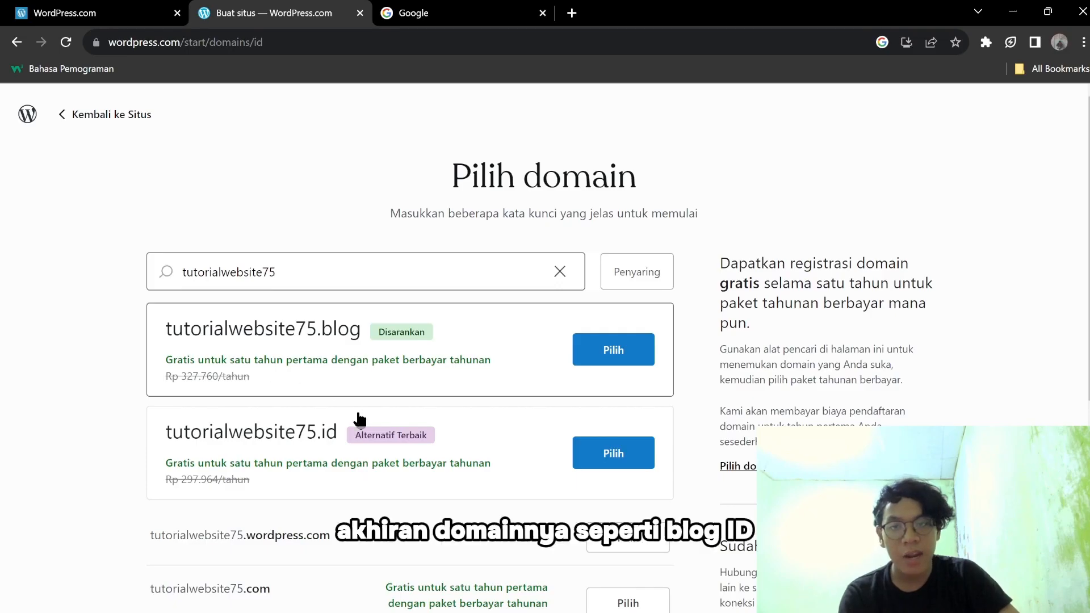
scroll(420, 385, down, 8)
scroll(418, 385, up, 8)
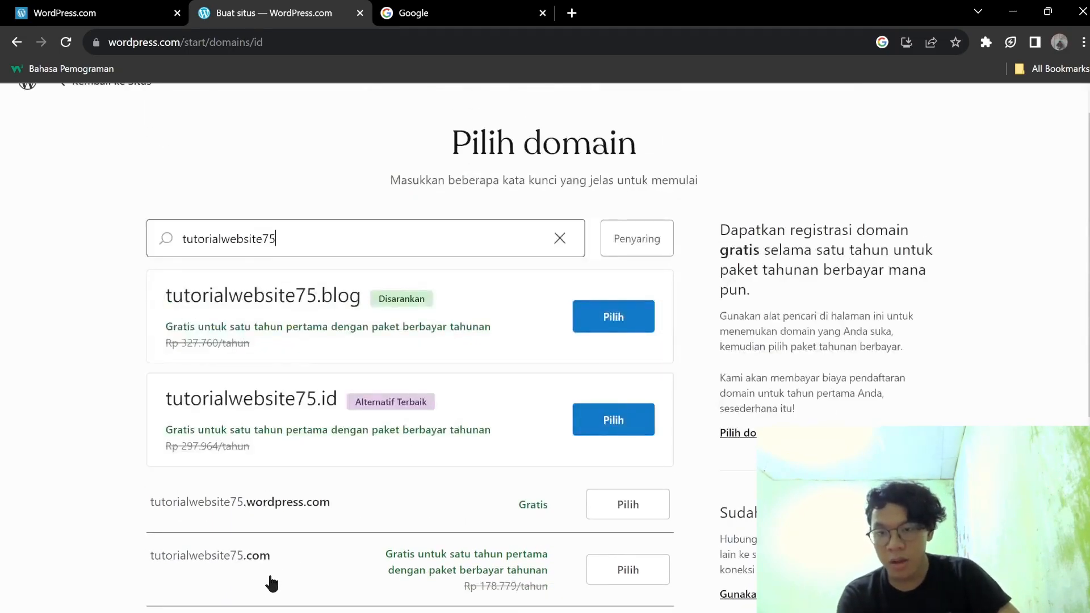
scroll(273, 579, down, 4)
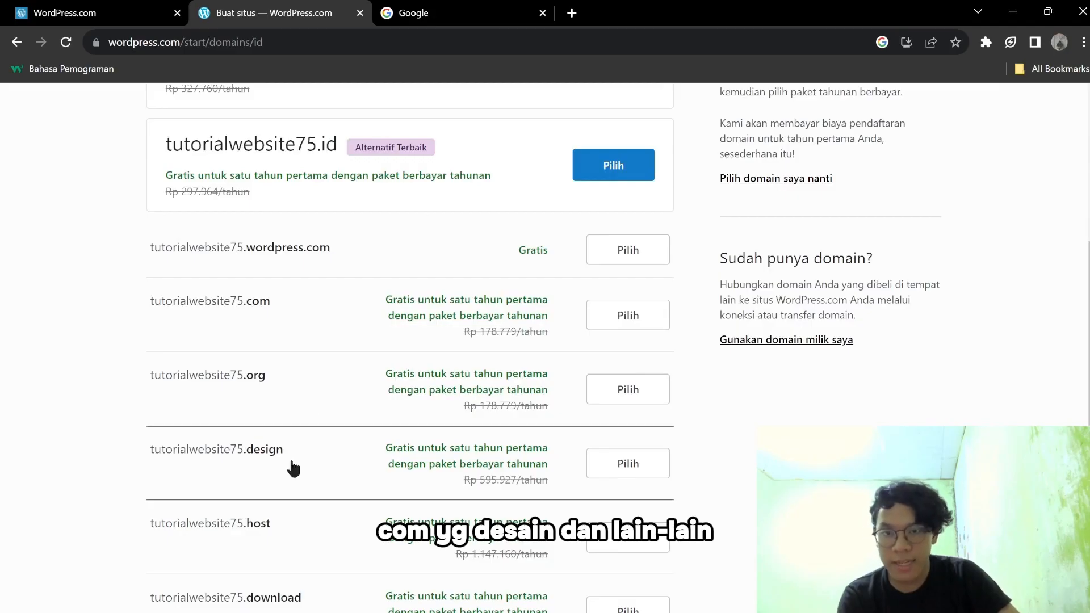
click(605, 472)
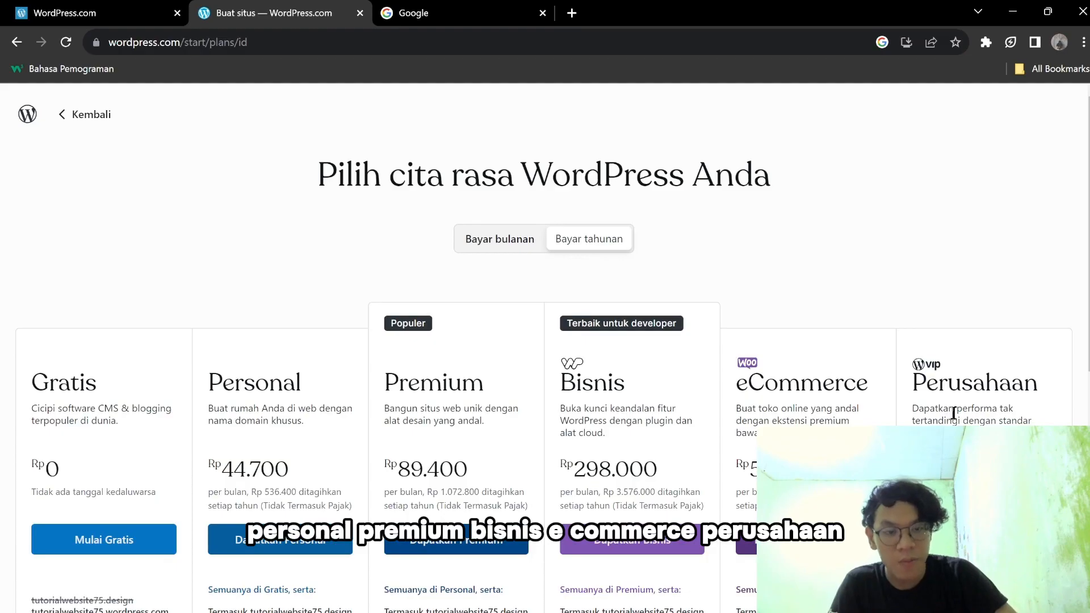
Choose the Gratis plan with the free tutorialwebsite75.wordpress.com address.
scroll(954, 413, down, 5)
scroll(939, 404, up, 5)
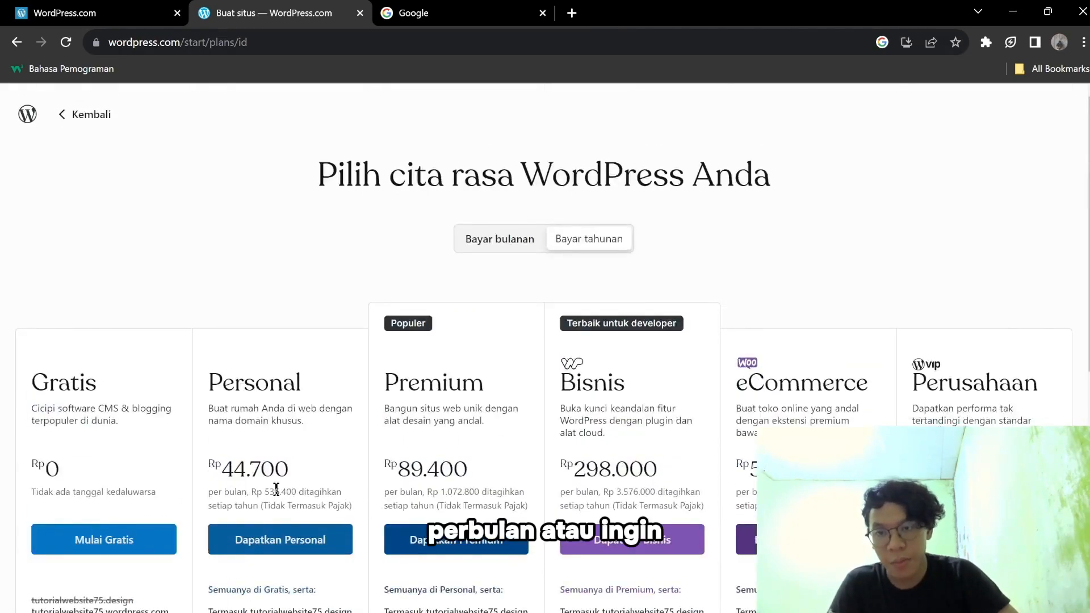
scroll(288, 469, down, 4)
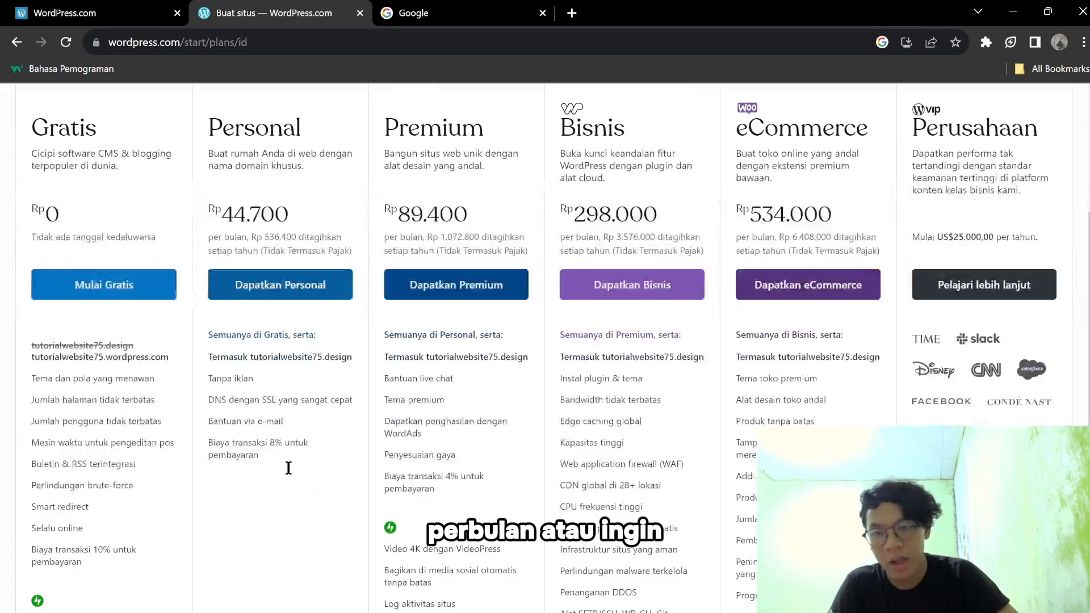
double_click(309, 236)
click(298, 251)
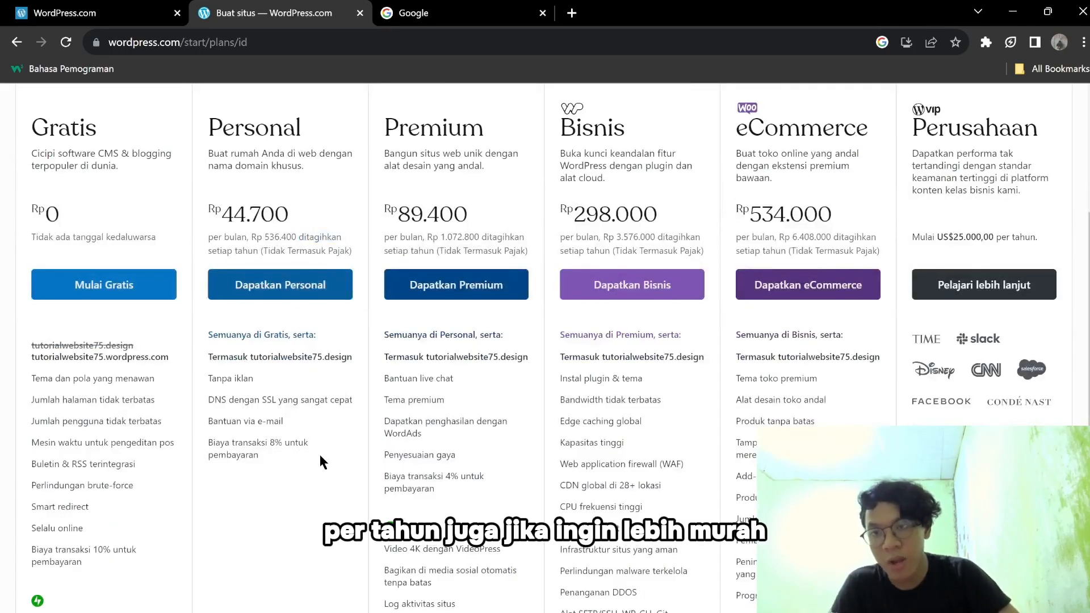
scroll(306, 467, up, 4)
click(128, 538)
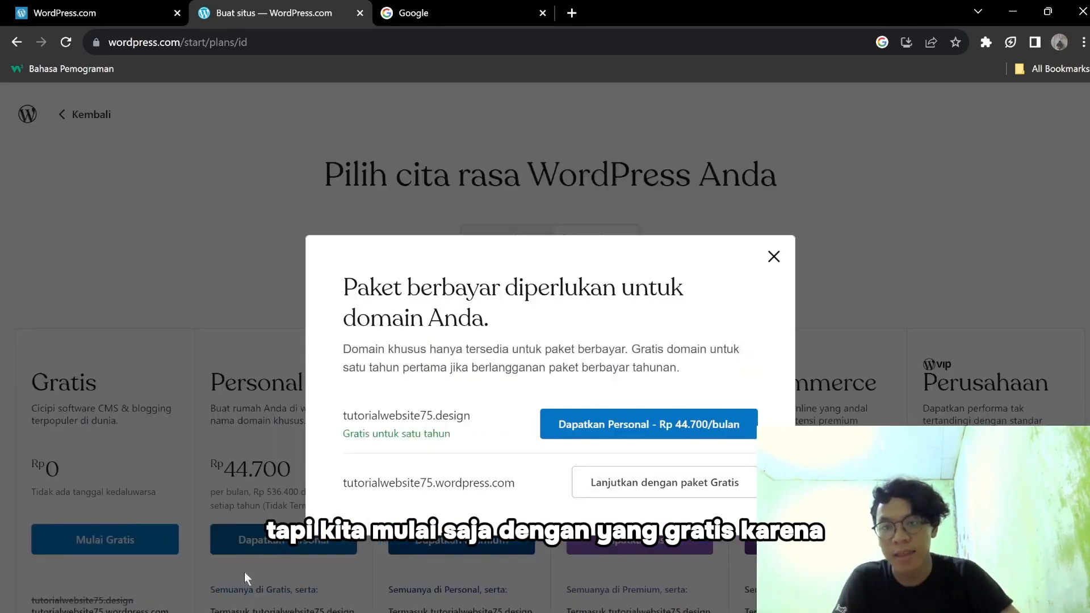
click(601, 484)
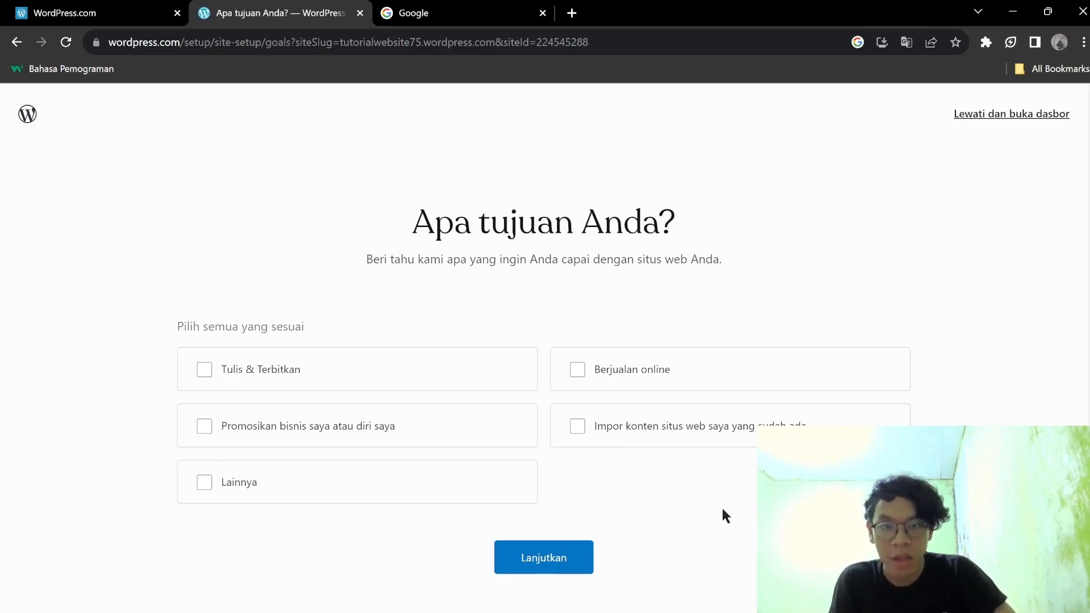
Mark 'Tulis & Terbitkan' and a second option as the site goals, then continue.
click(281, 373)
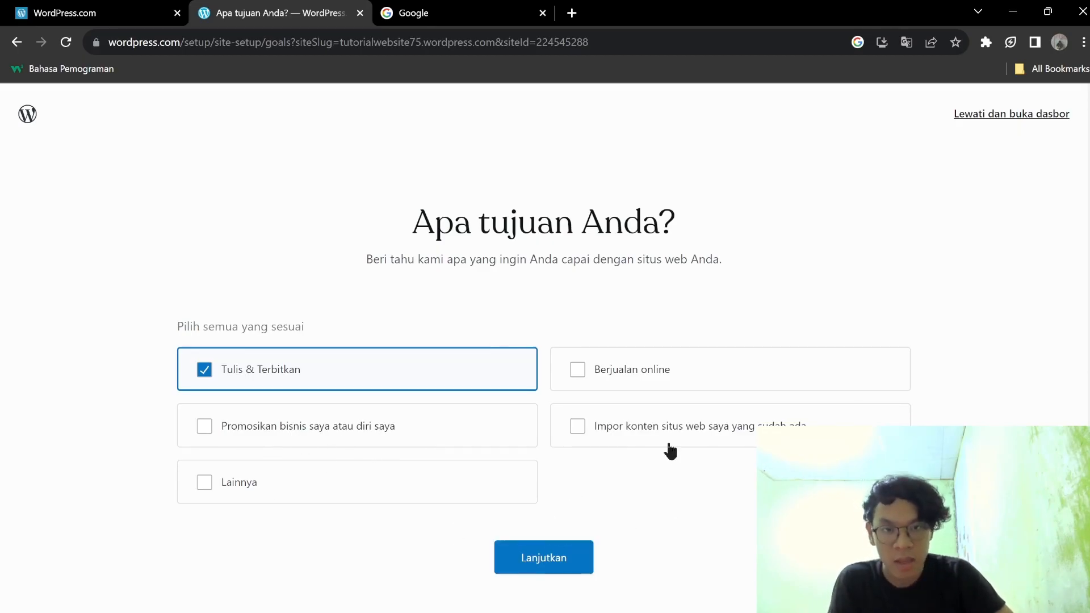
click(272, 484)
click(527, 557)
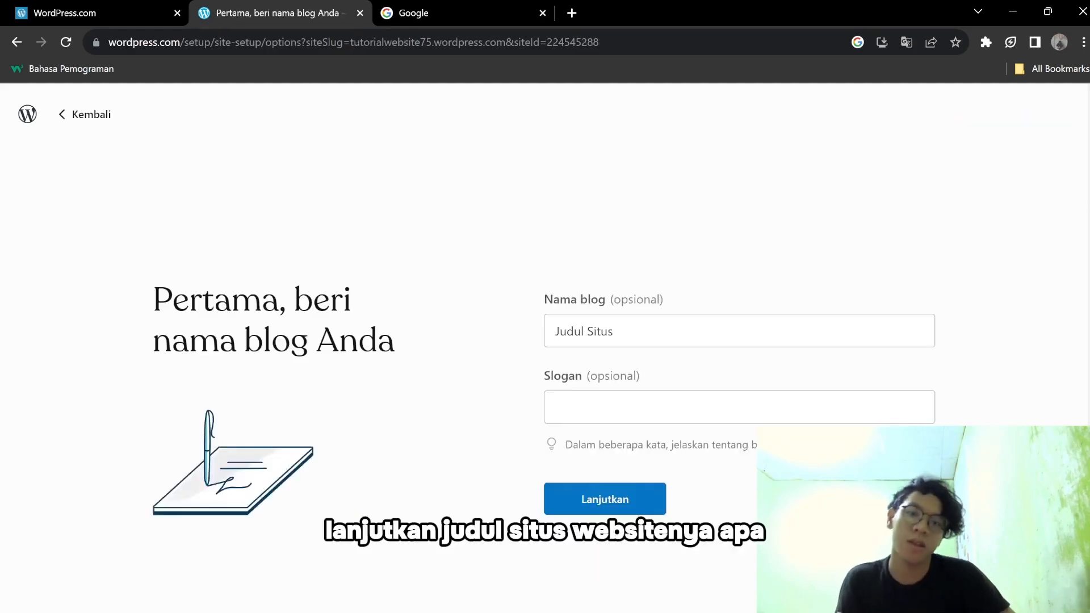
Replace the 'Judul Situs' placeholder with the blog name tutorialwebsite75.
triple_click(692, 322)
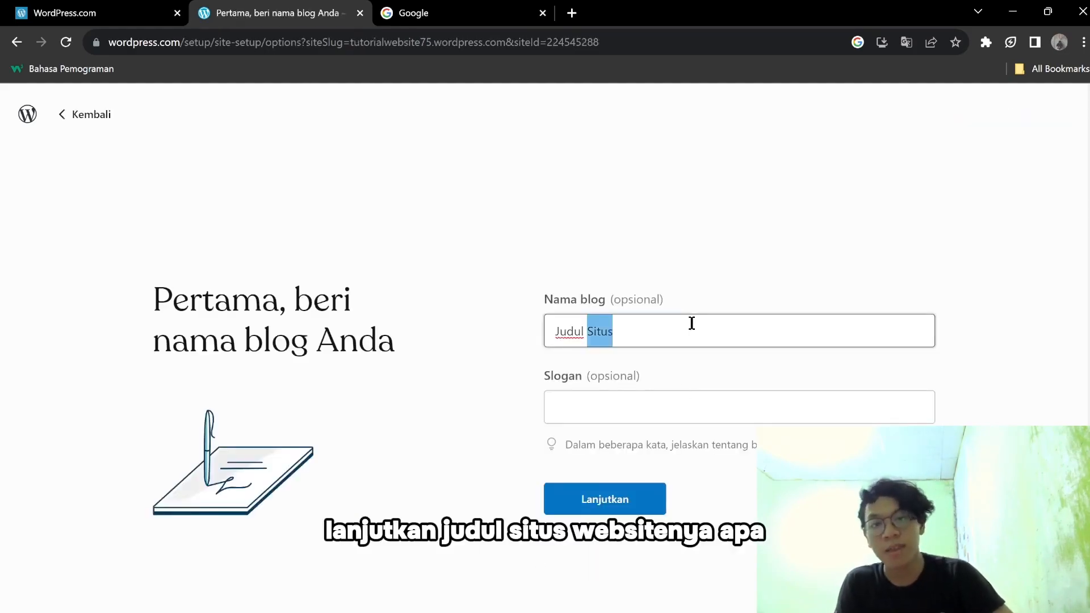
key(BackSpace)
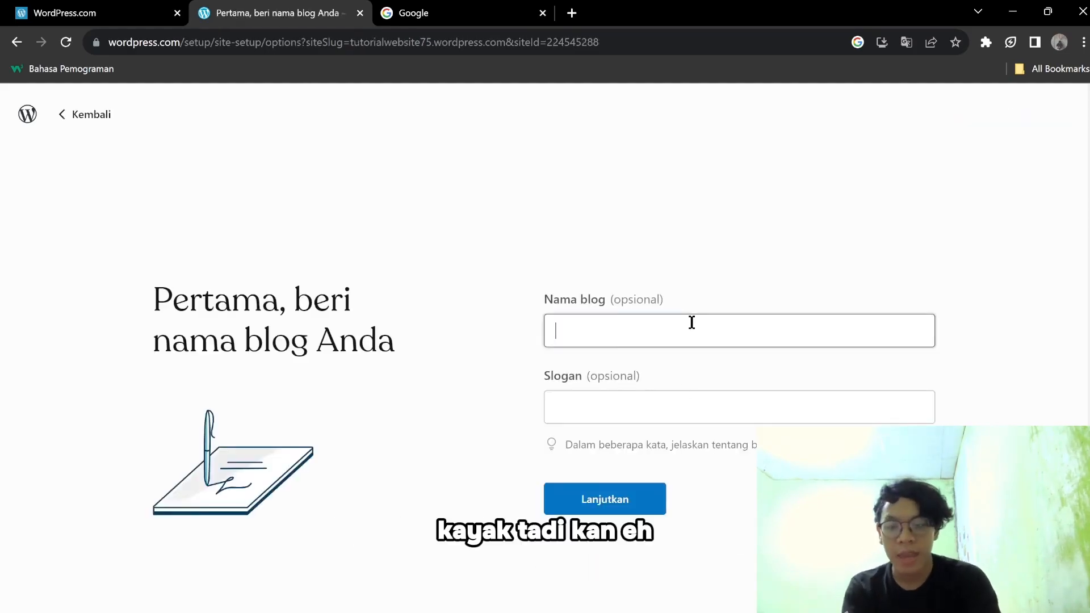
text(tutorialwebsite797)
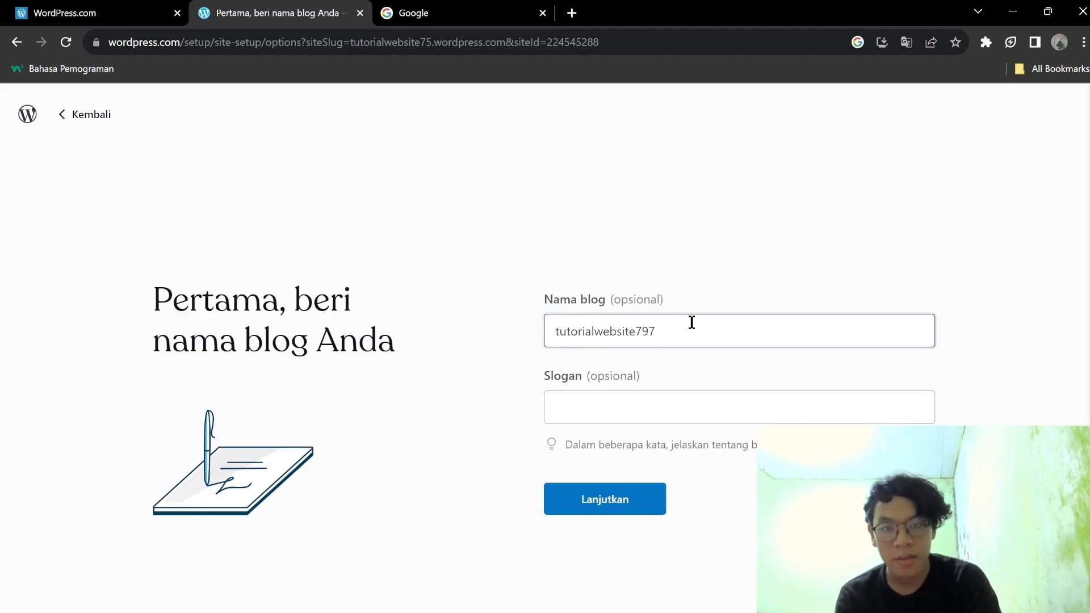
key(BackSpace)
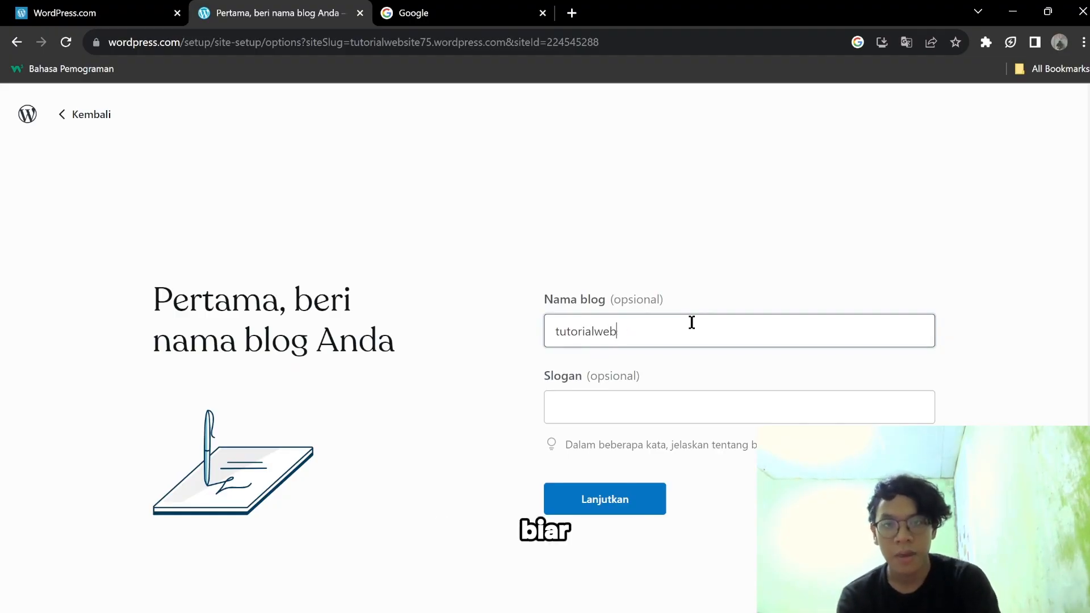
text(Tut)
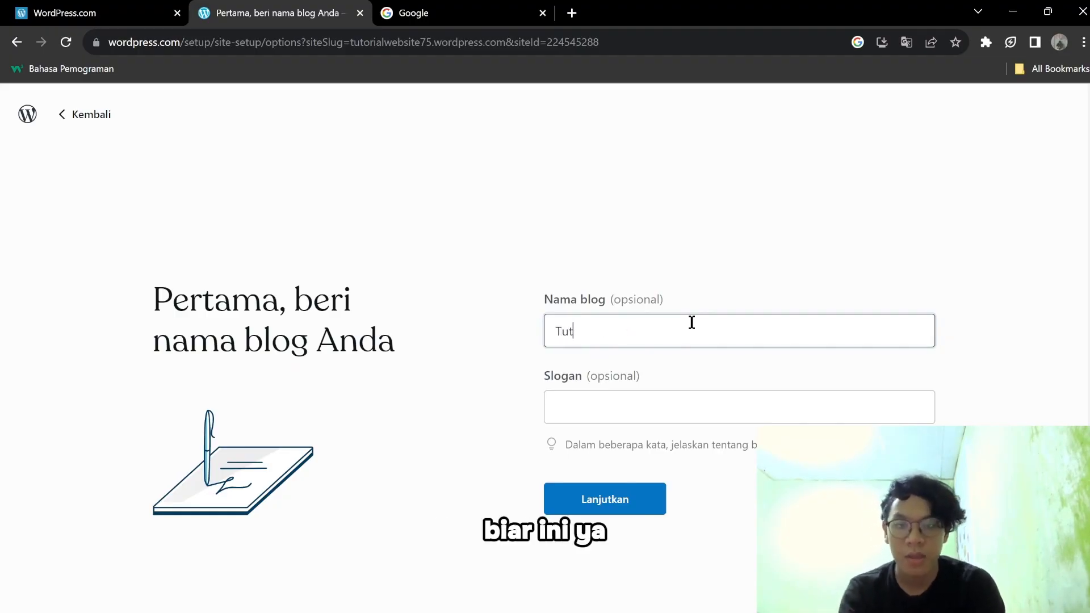
key(BackSpace)
key(BackSpace)
key(BackSpace)
text(tutorialwebsite797)
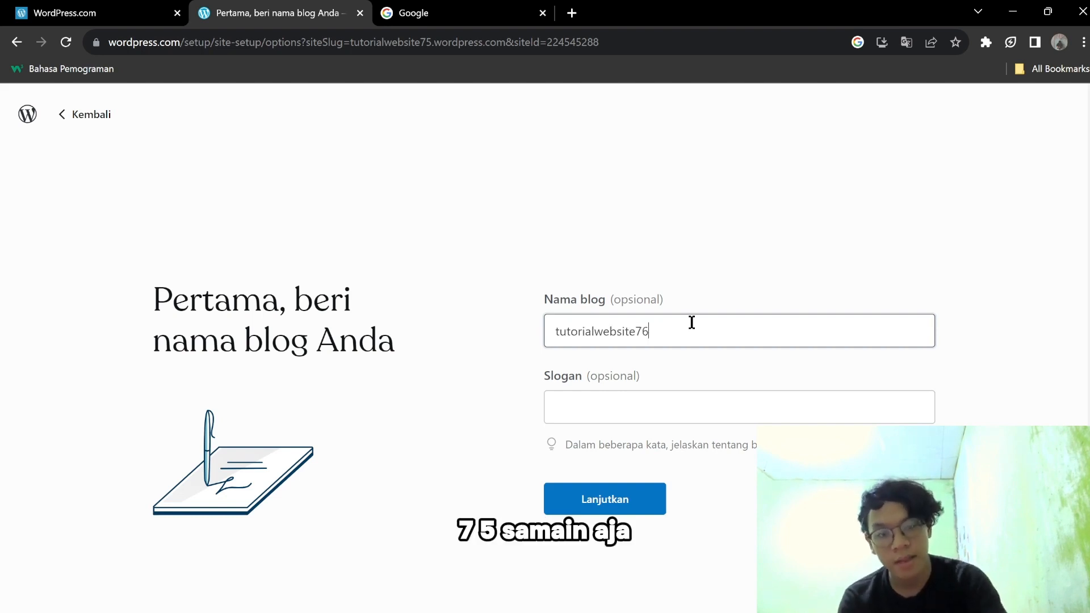
key(BackSpace)
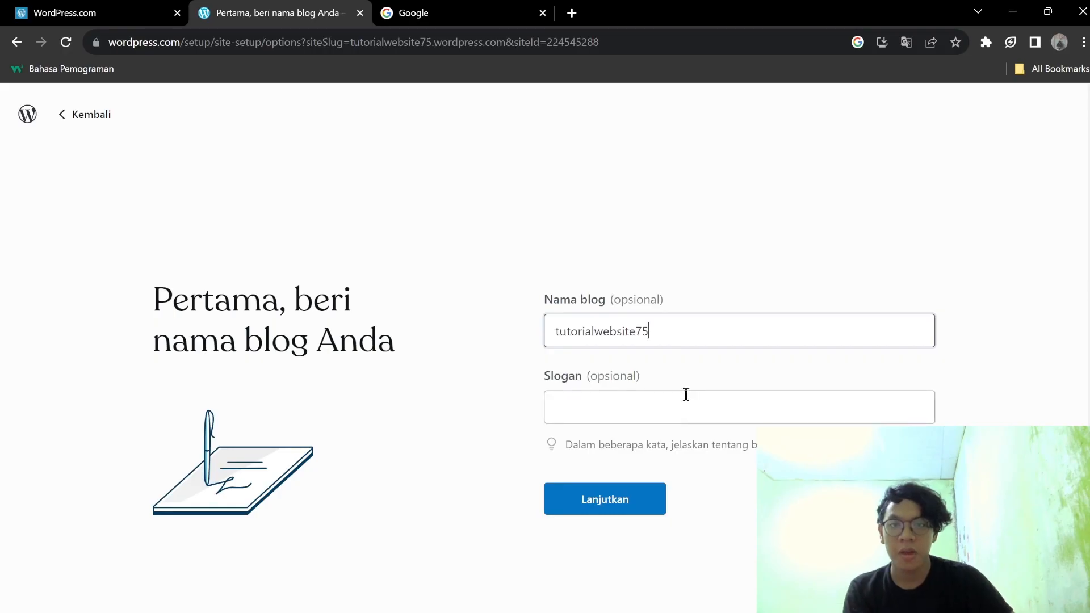
Enter a tutorial slogan for the blog and submit the name and slogan.
click(706, 396)
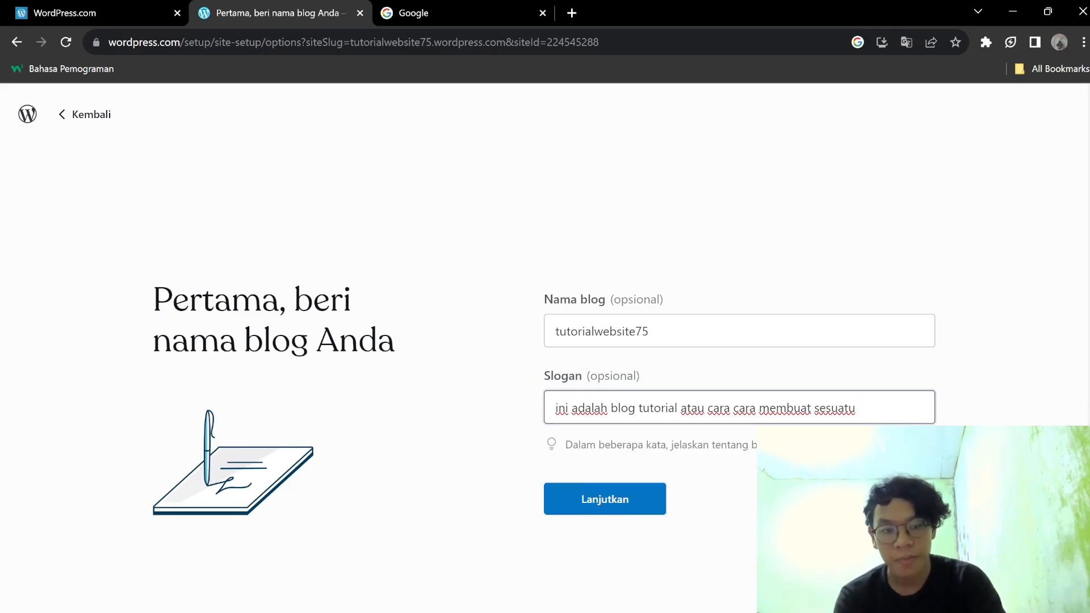
text(webi)
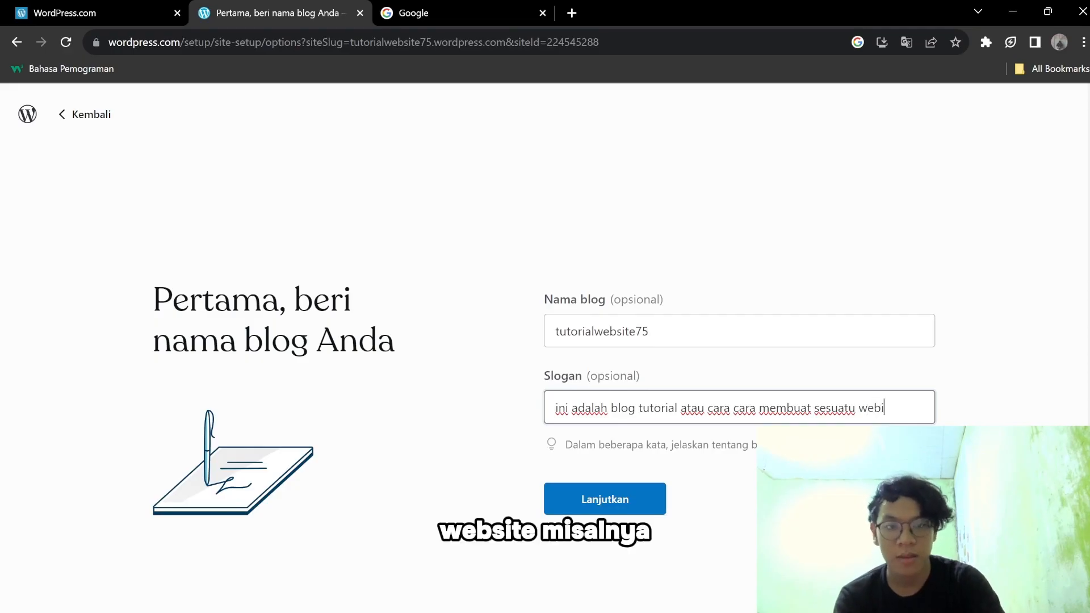
key(BackSpace)
click(811, 382)
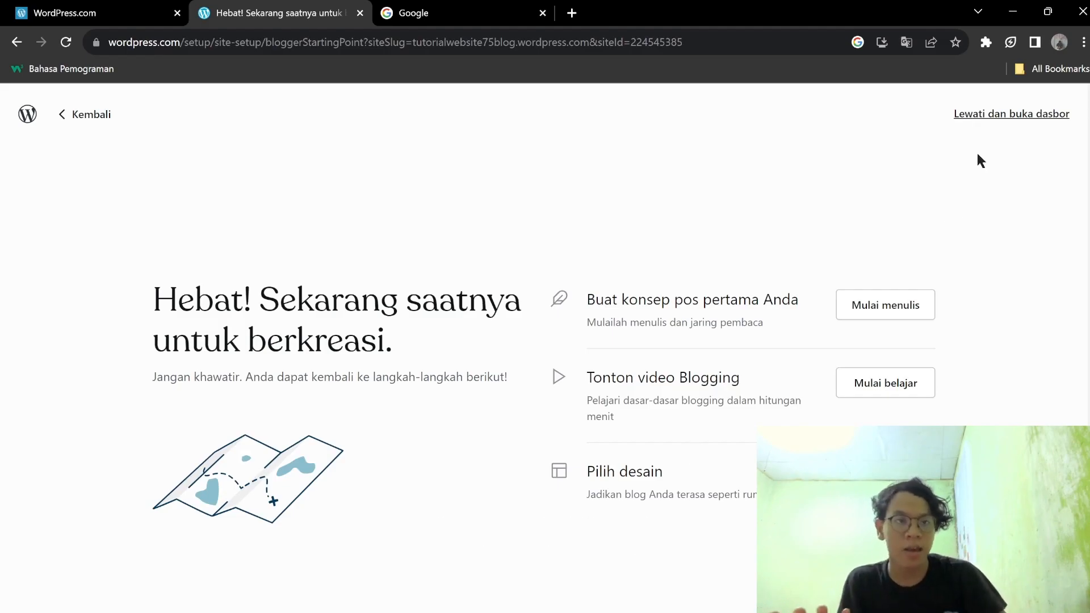
Skip the remaining setup to reach the Beranda Saya dashboard and close the Google tab.
click(997, 114)
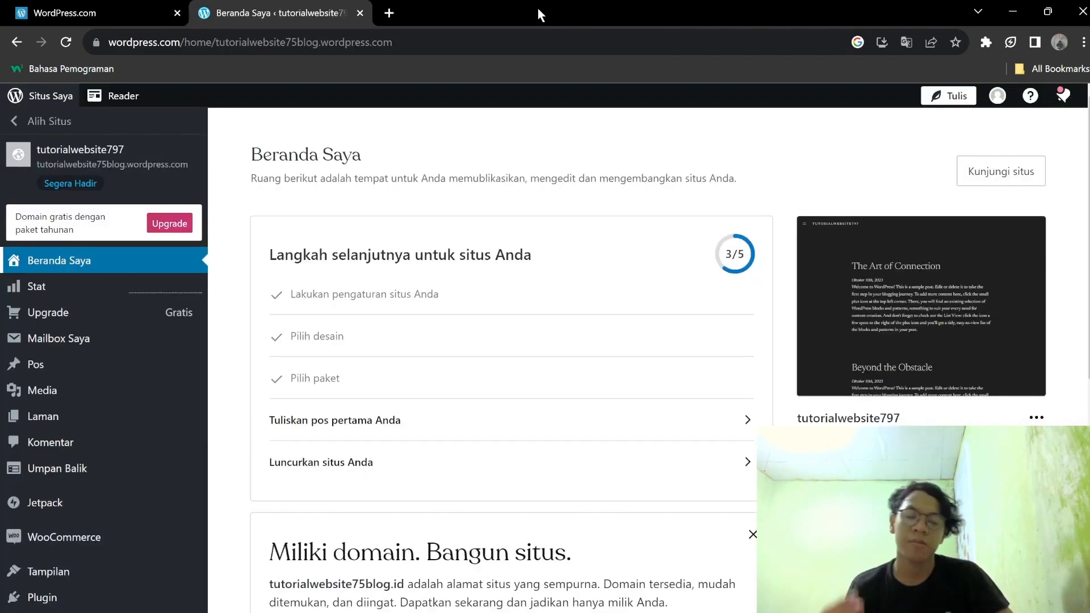
click(542, 12)
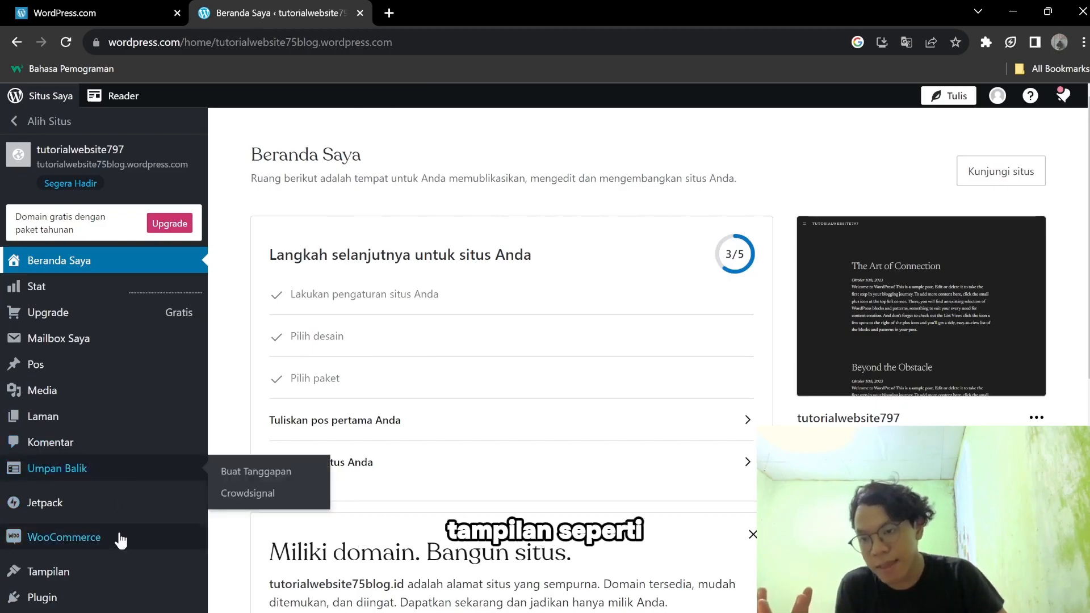
Open Tampilan > Tema and scroll through themes like Livro, SolarOne, Mpho and Artly.
scroll(118, 527, down, 4)
mouse_move(91, 540)
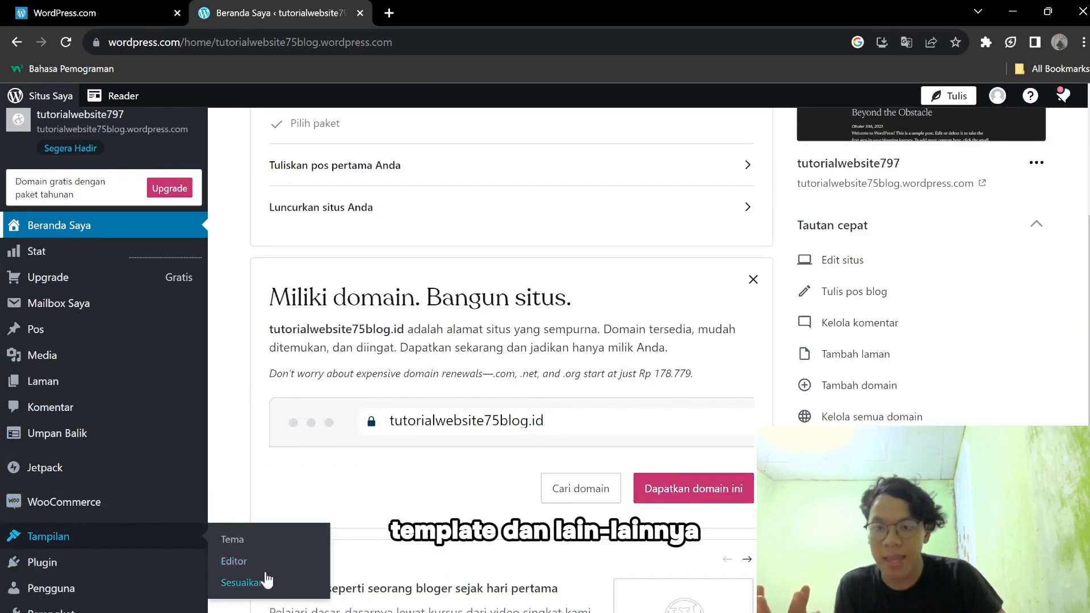
click(232, 539)
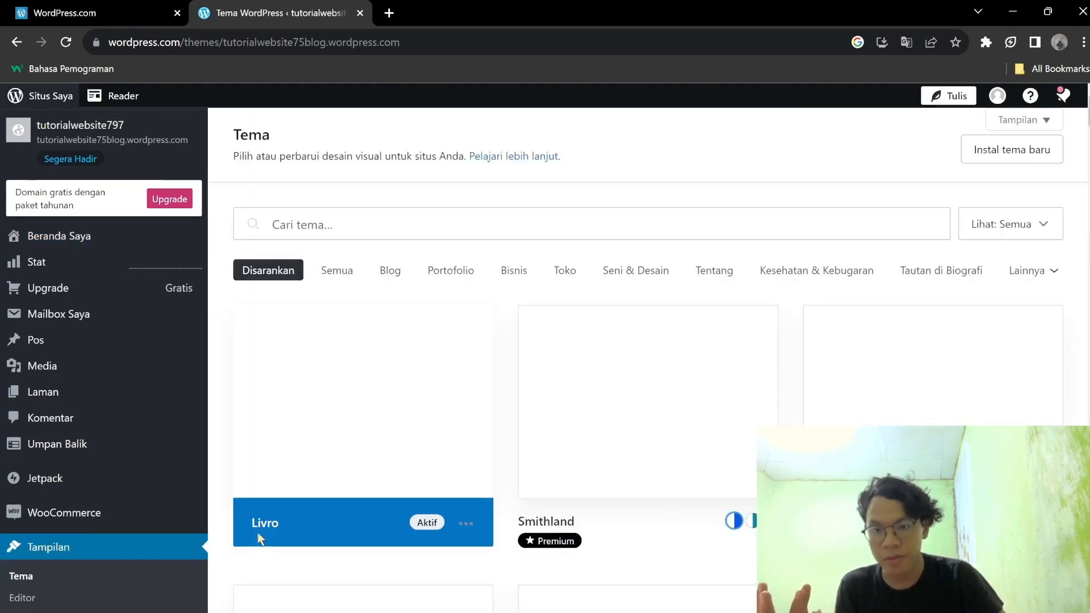
scroll(391, 422, down, 20)
scroll(391, 421, down, 12)
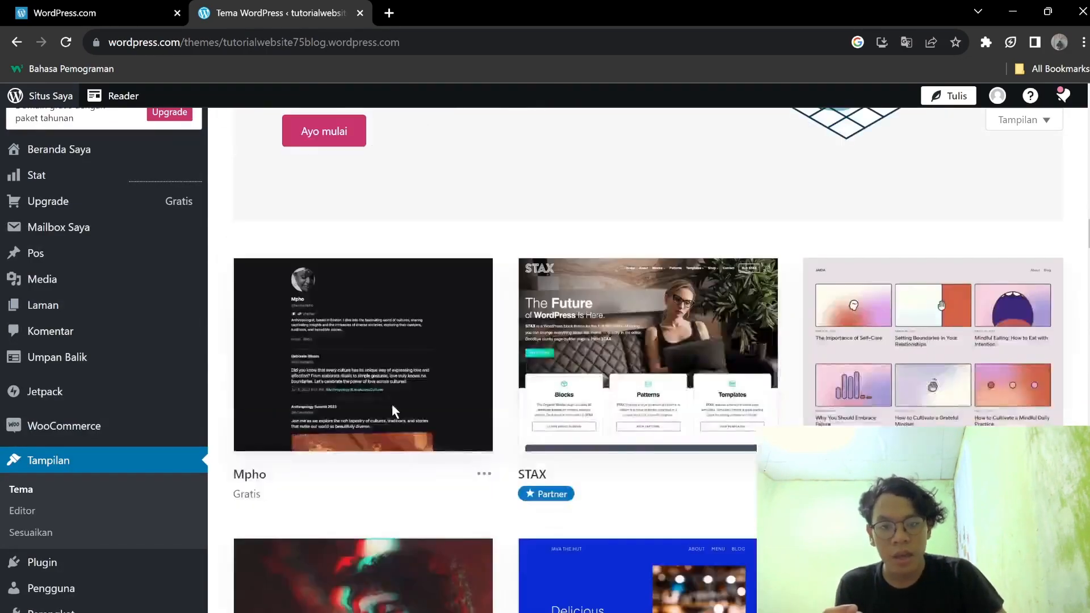
mouse_move(394, 404)
scroll(396, 407, down, 15)
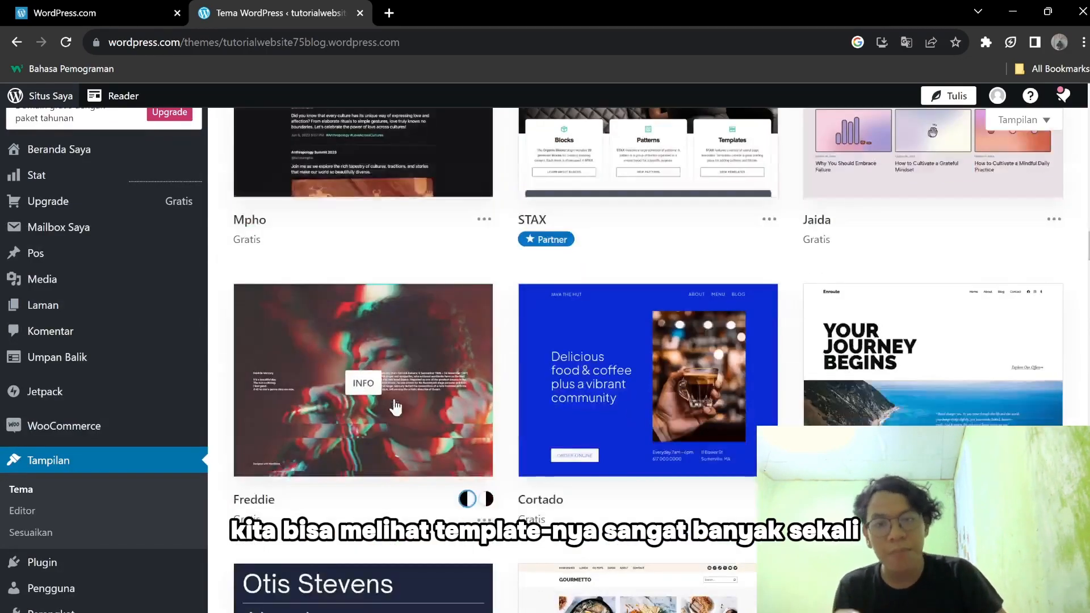
scroll(396, 406, down, 13)
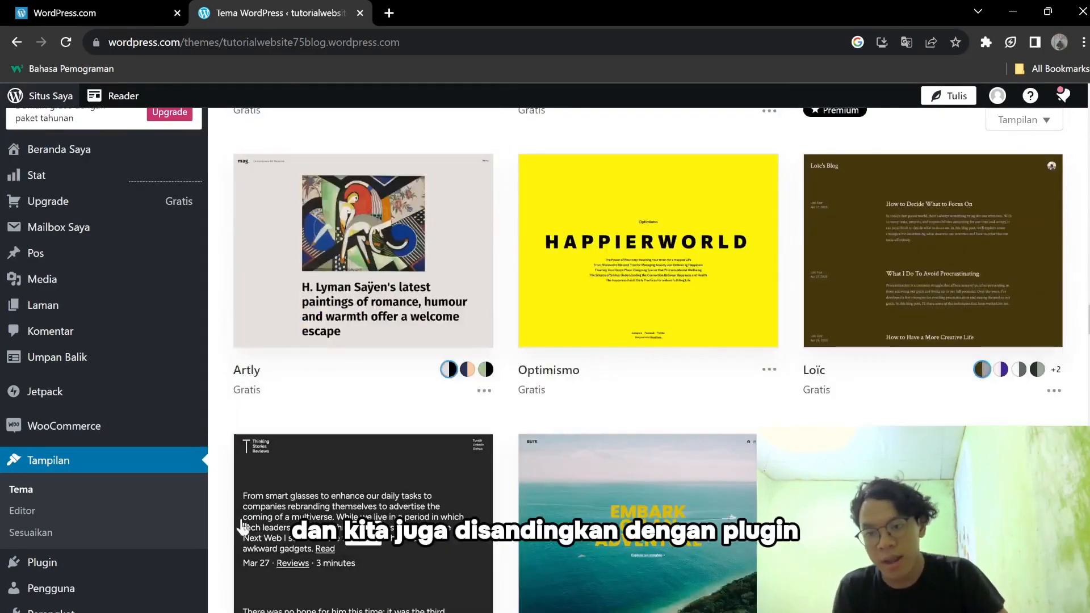
Scroll through the Plugin catalogue cards, then go back to Beranda Saya.
click(142, 565)
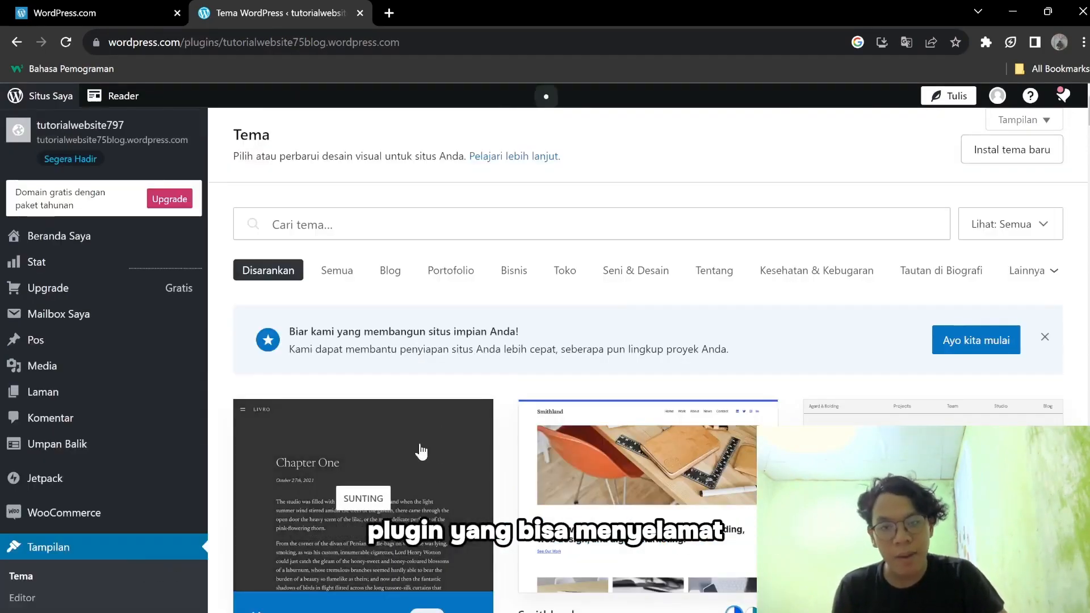
scroll(101, 585, down, 5)
scroll(106, 454, up, 4)
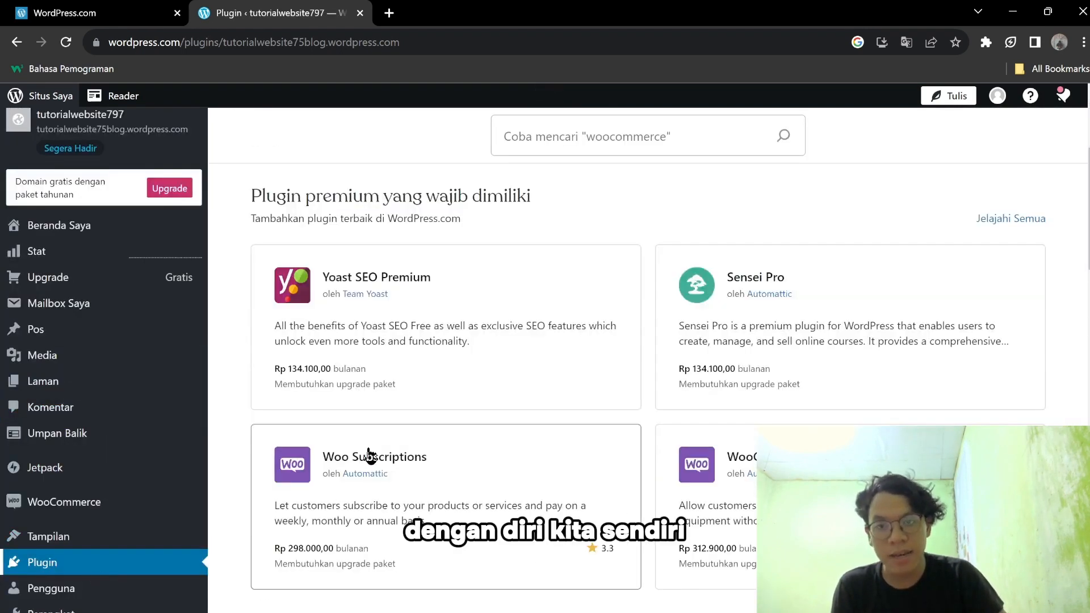
scroll(520, 405, down, 4)
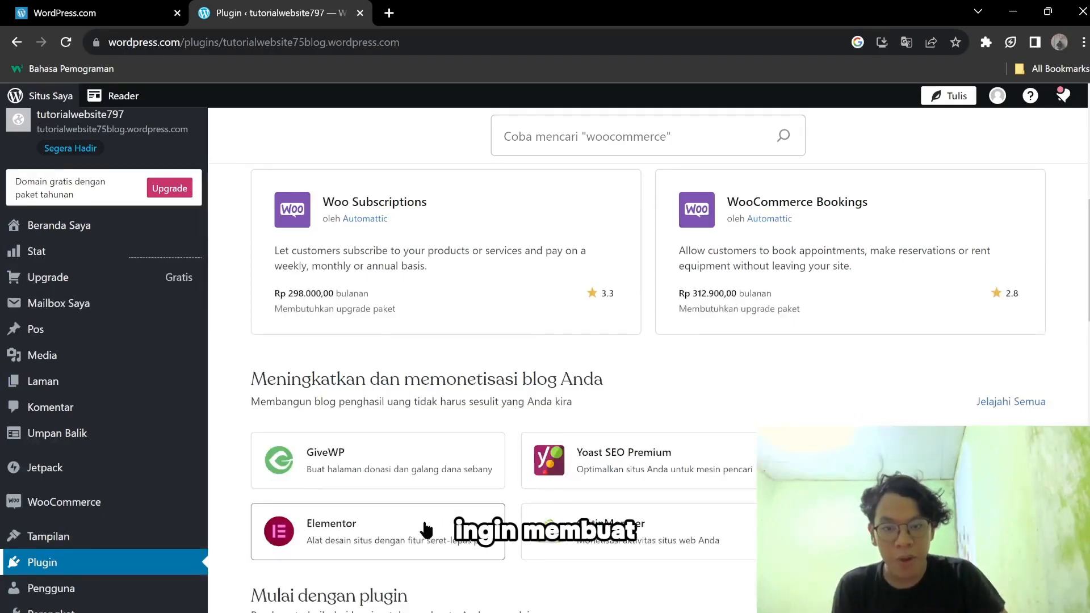
scroll(584, 275, down, 4)
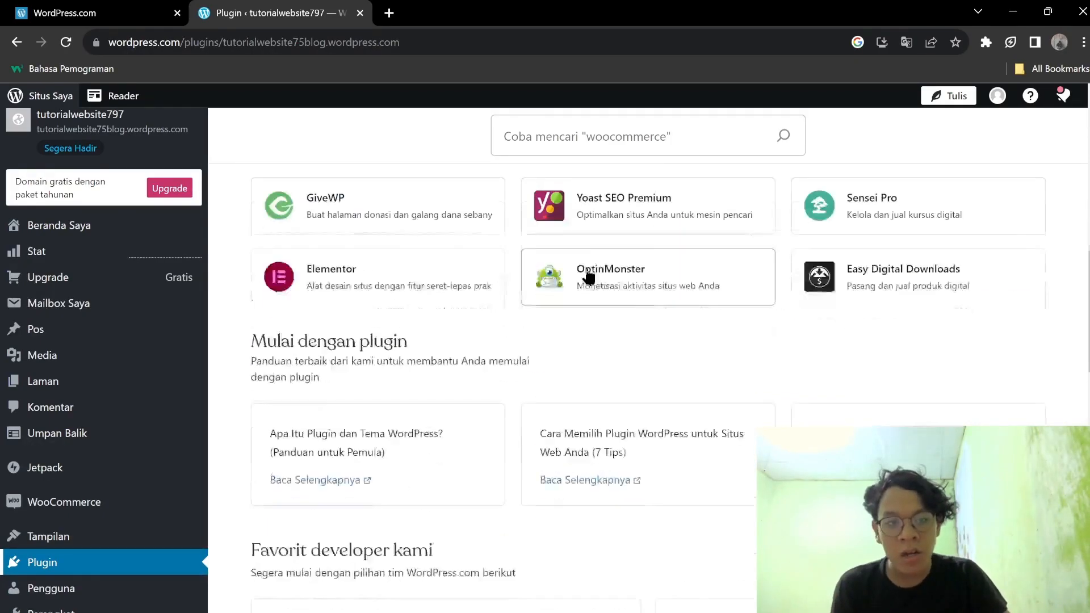
scroll(585, 275, down, 4)
scroll(573, 331, up, 4)
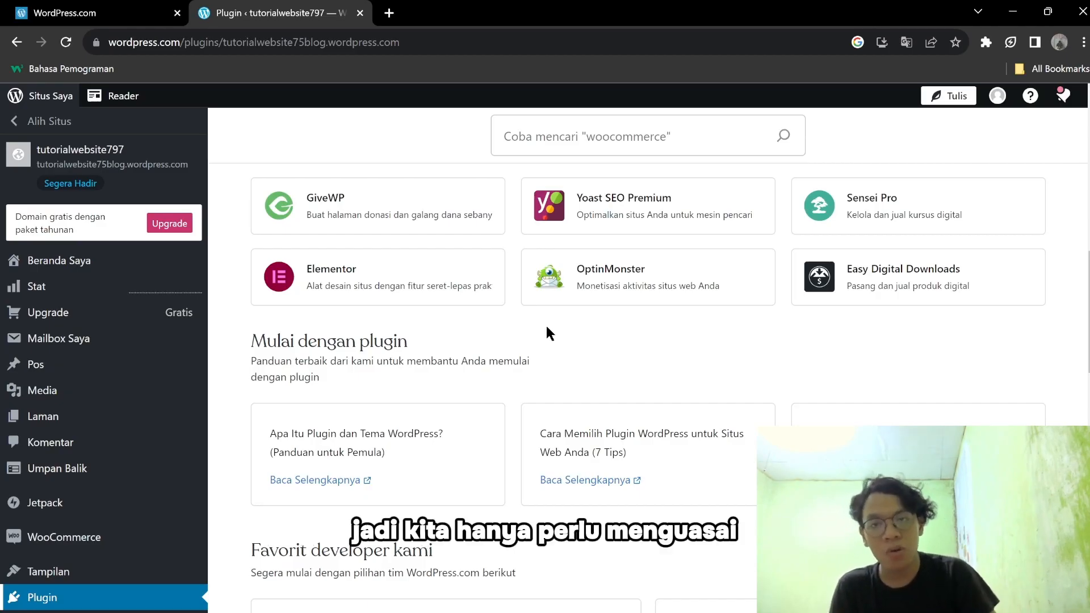
scroll(152, 361, up, 10)
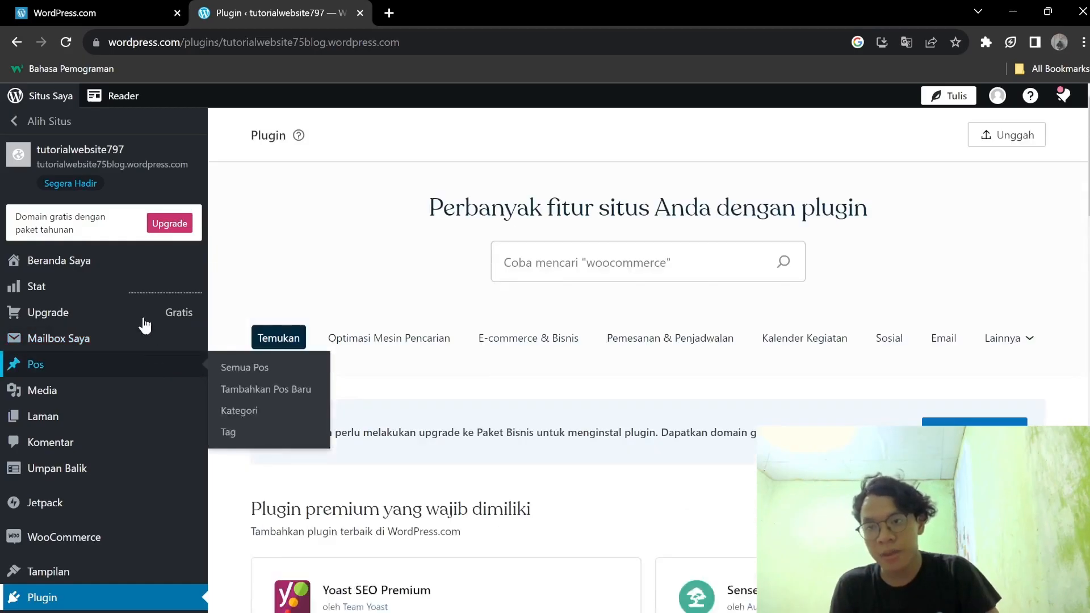
click(139, 260)
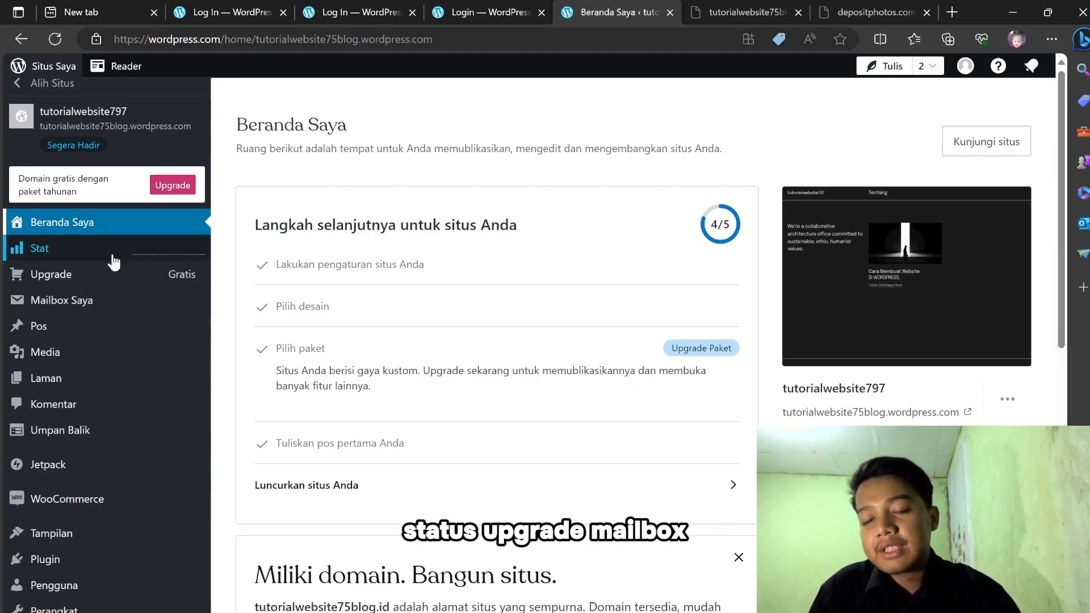
Open the Pos list showing the published post 'Cara Membuat Website Di WORDPRESS.'.
mouse_move(102, 282)
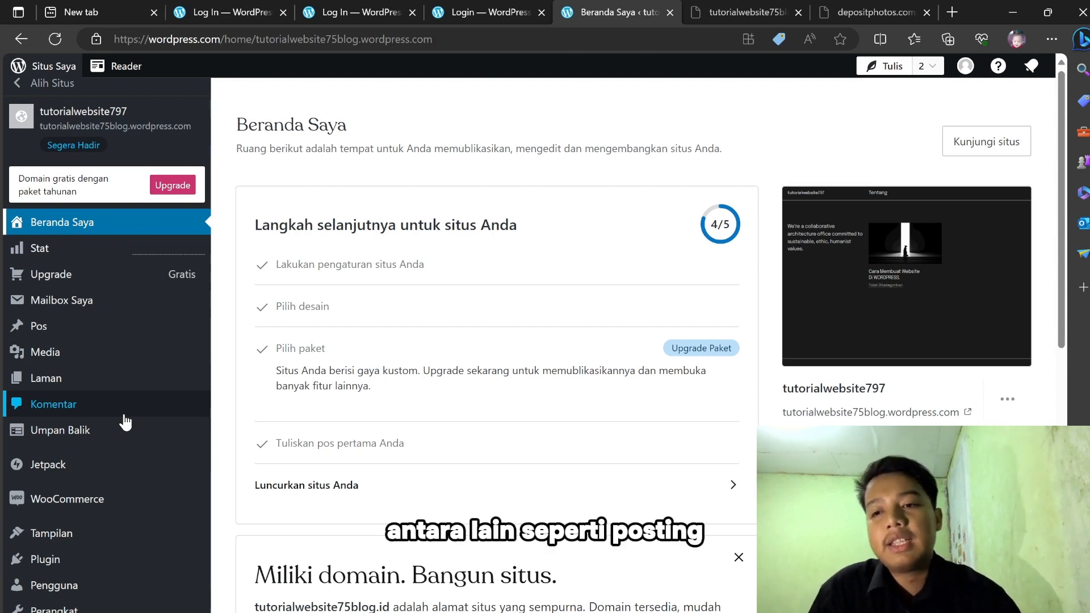
click(102, 334)
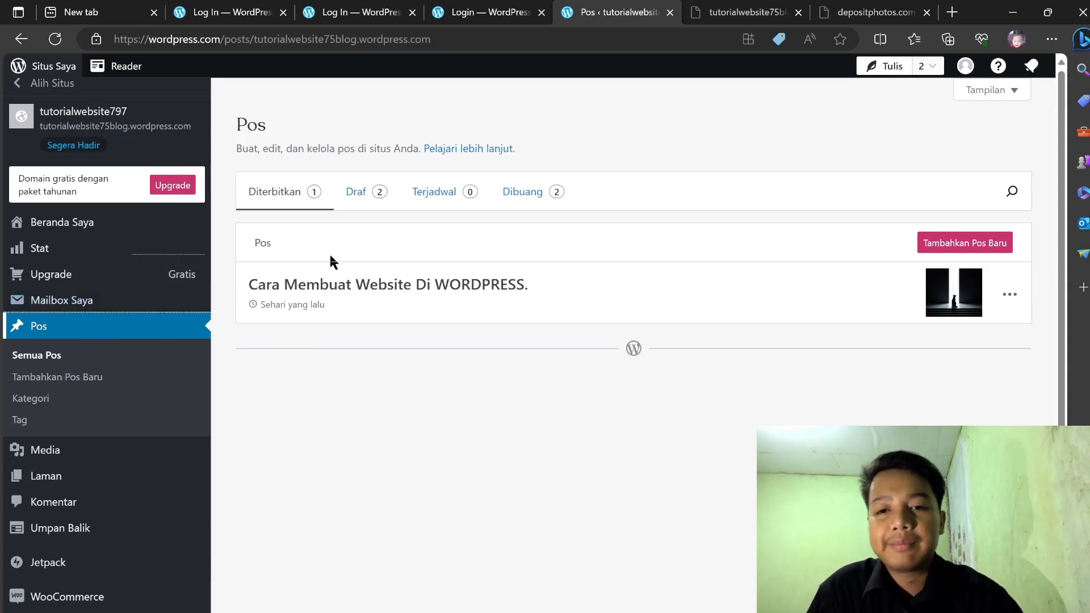
Visit the Laman, Media and Komentar sections of the site in turn.
click(138, 472)
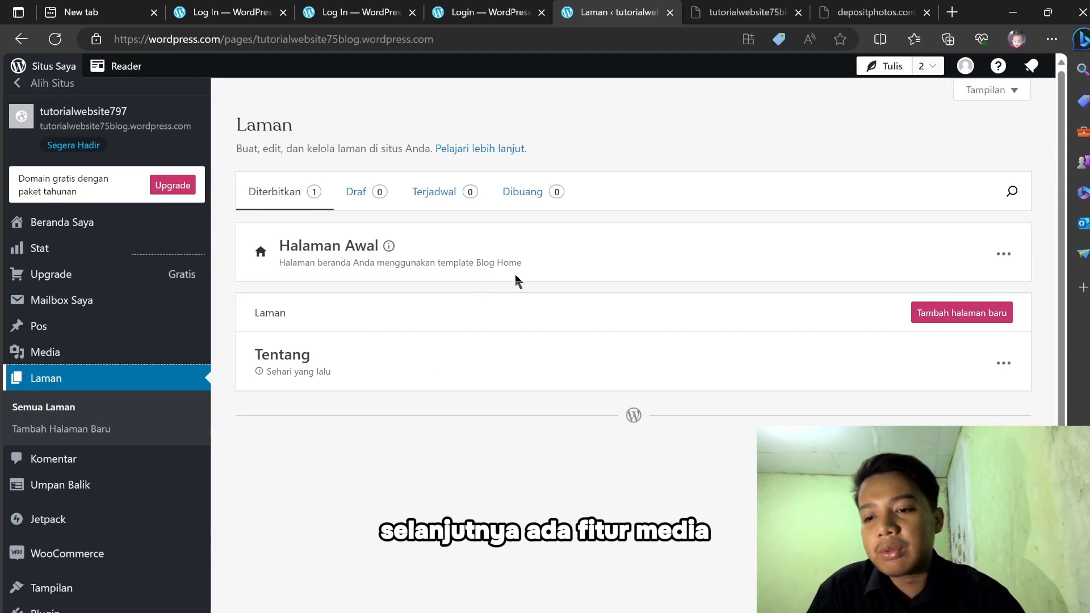
click(148, 347)
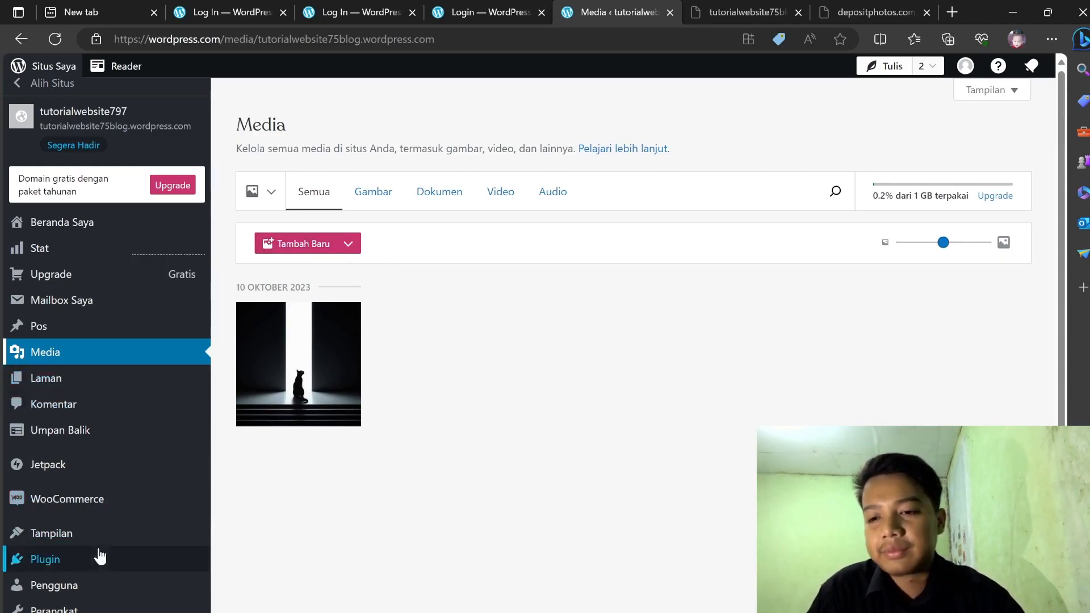
click(161, 408)
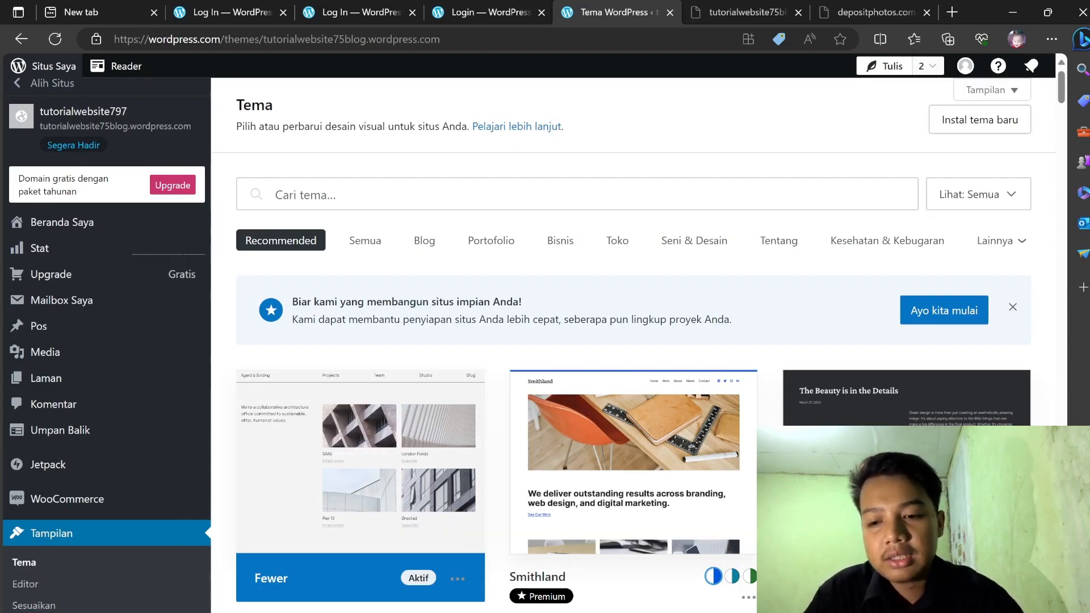
Open the Pengguna page listing the site's single Administrator team member.
click(54, 612)
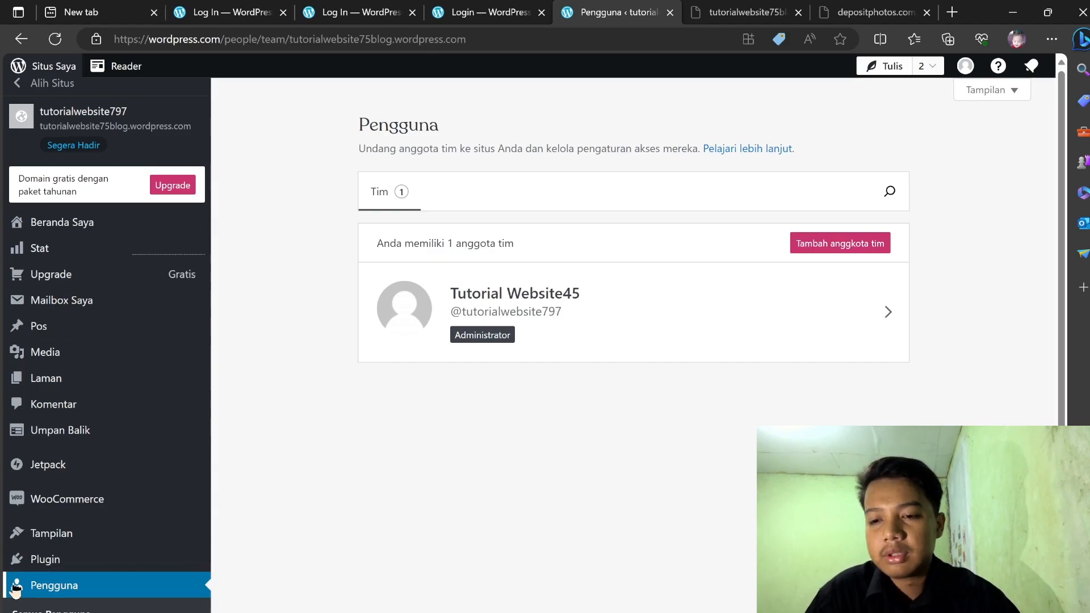
Look over the plugins catalogue and then the general site settings.
click(53, 565)
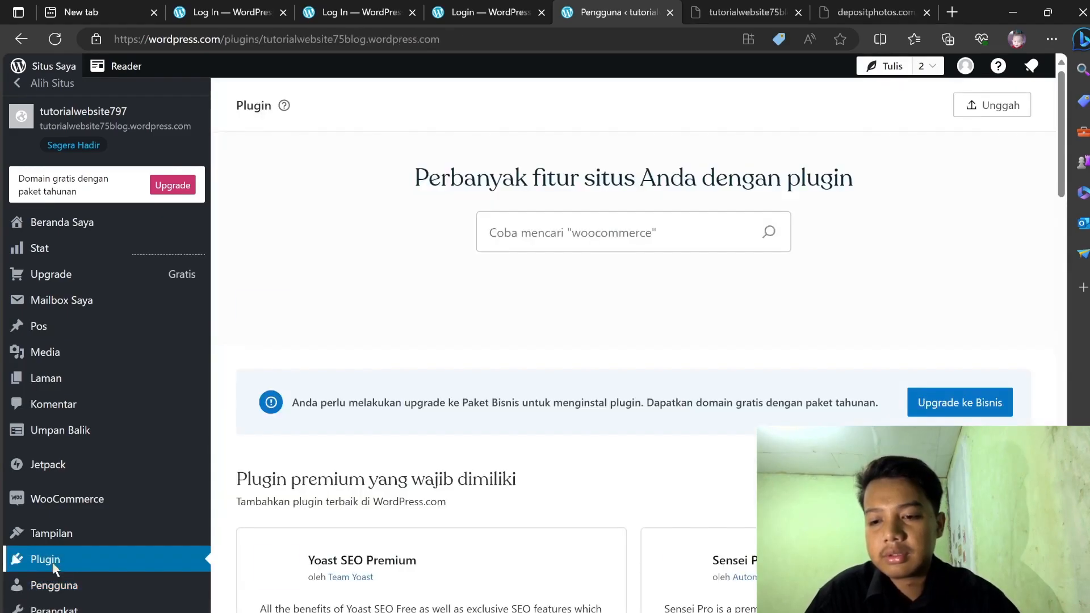
mouse_move(59, 610)
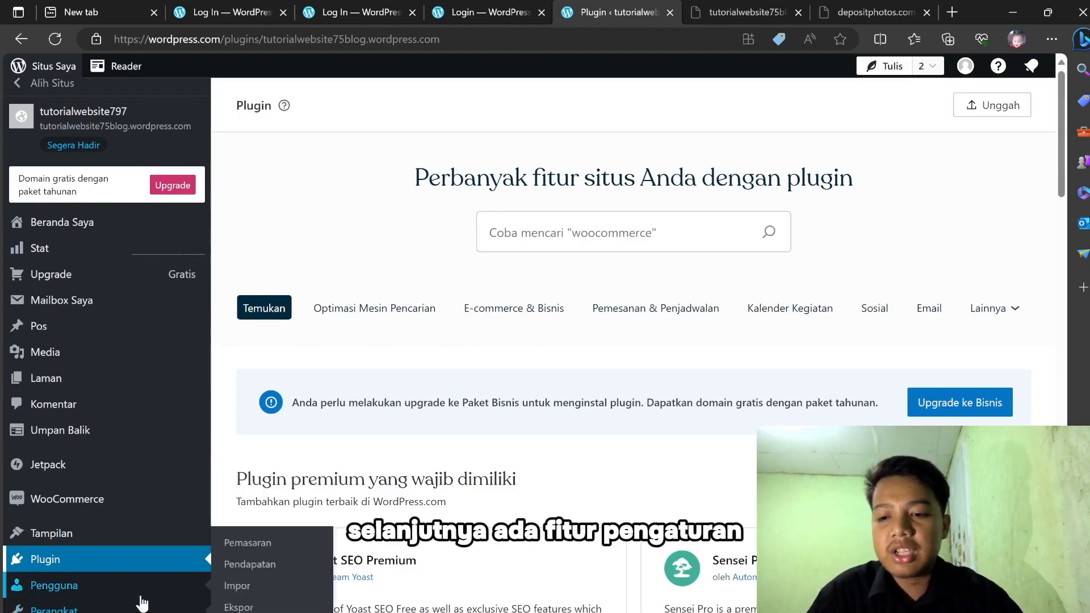
click(113, 612)
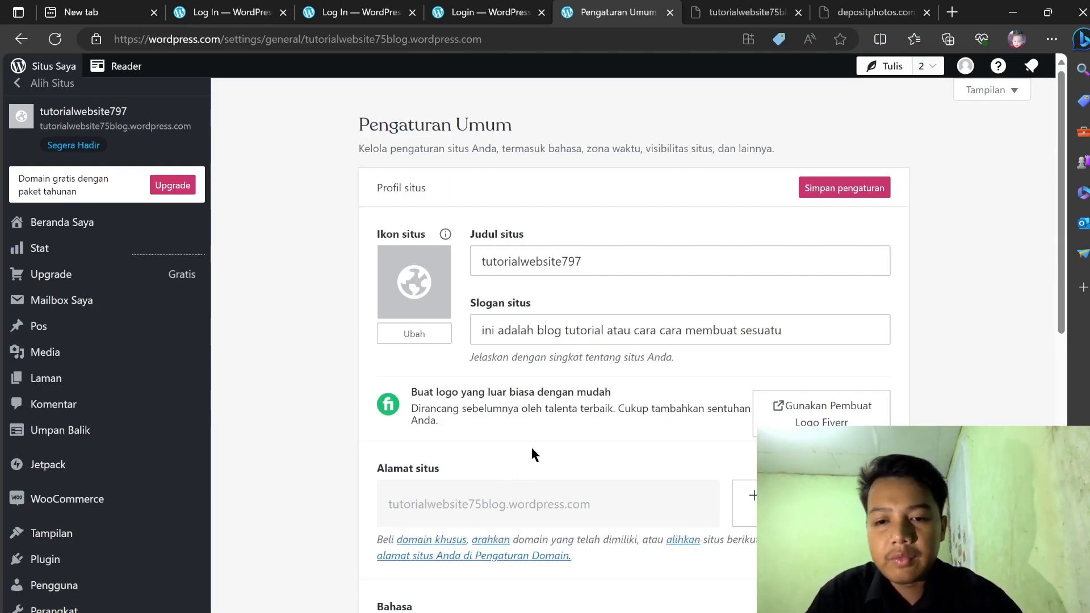
Review the WooCommerce store setup page, then return to the plugins catalogue.
click(85, 498)
mouse_move(182, 537)
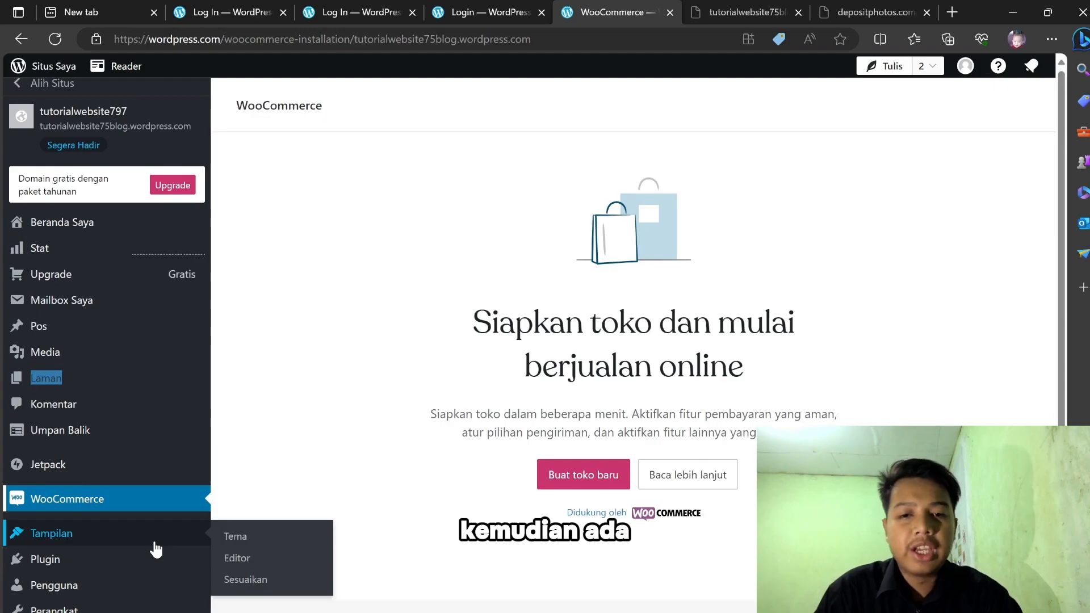
click(116, 565)
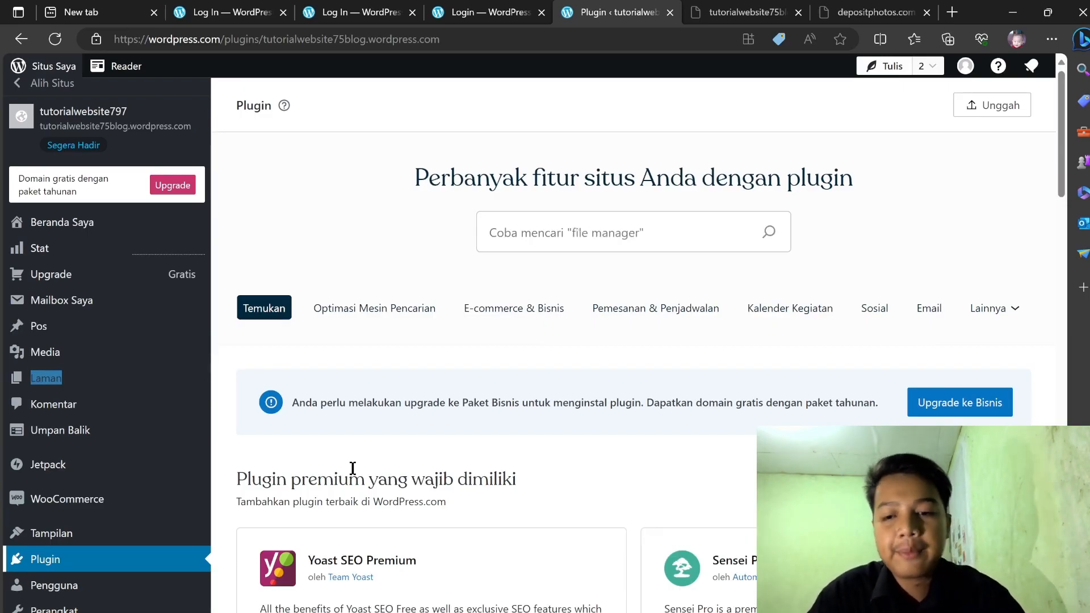
mouse_move(165, 599)
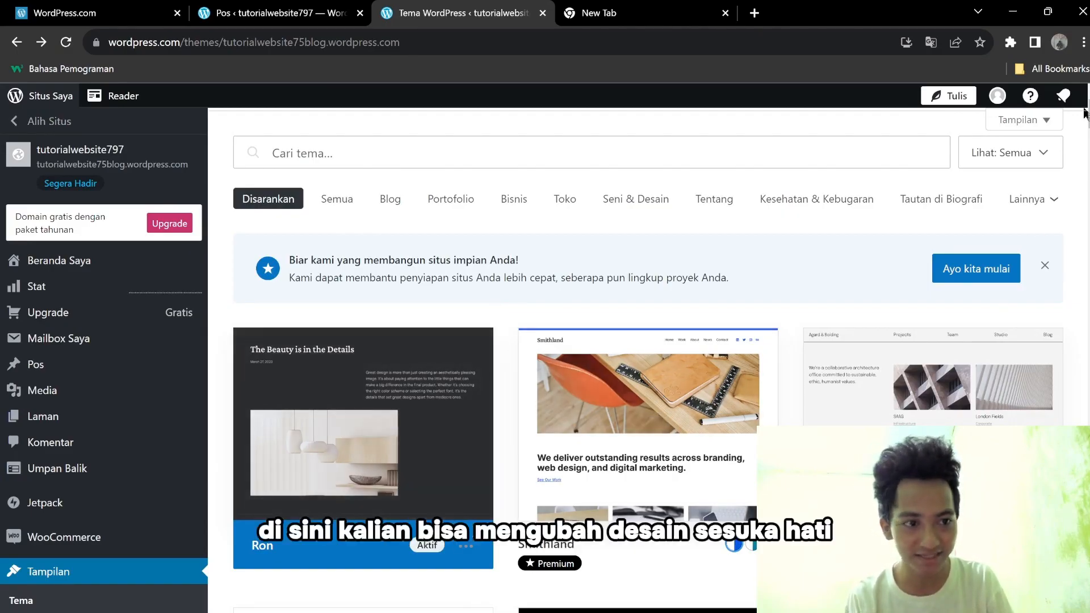
Browse the theme gallery and open the Fewer theme's details.
scroll(647, 358, down, 3)
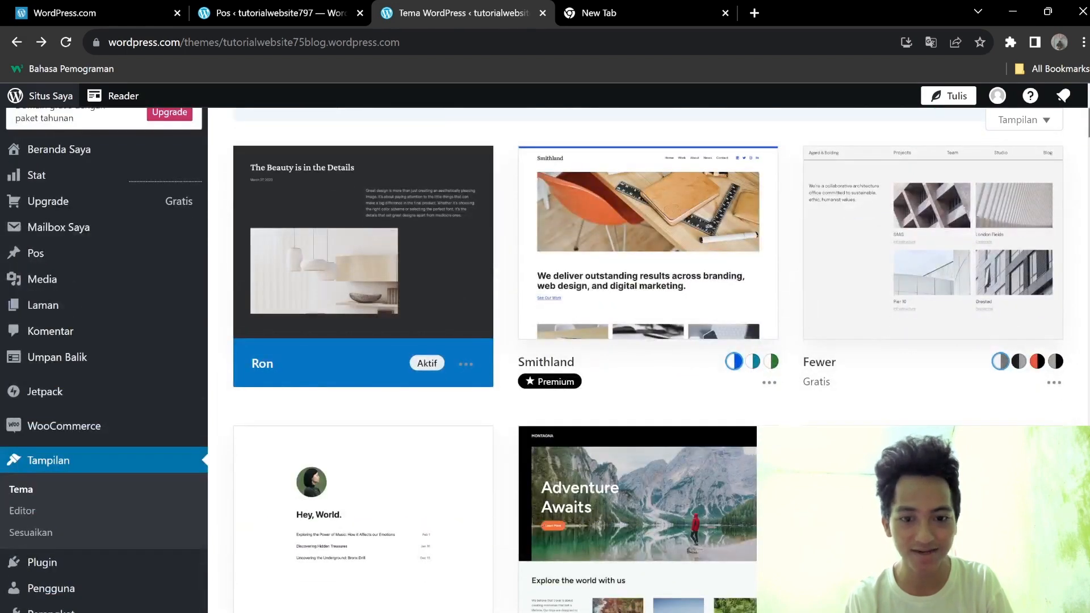
scroll(647, 358, down, 3)
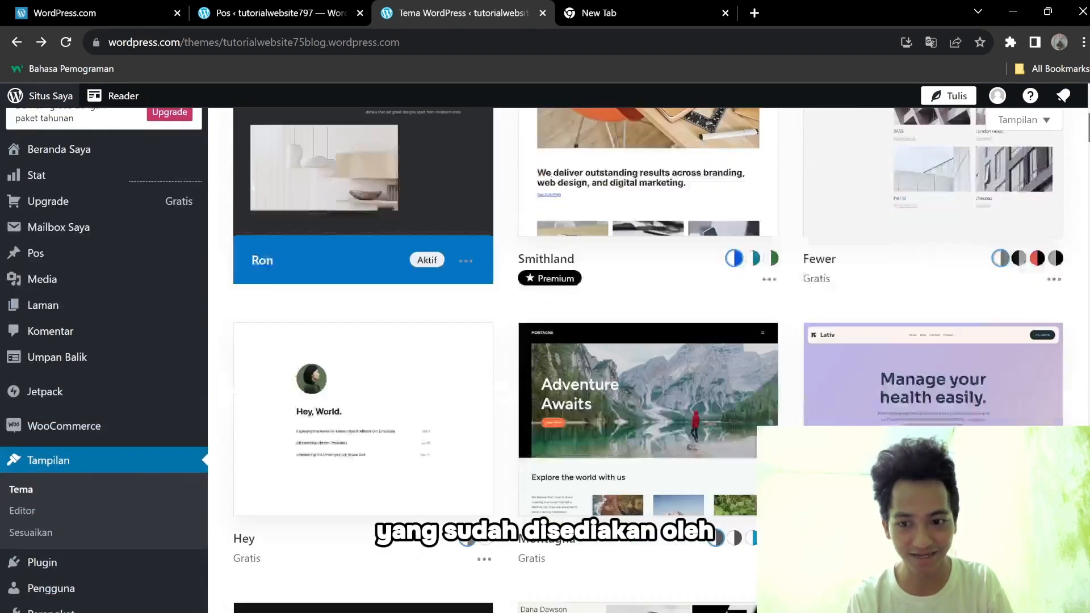
scroll(647, 358, up, 3)
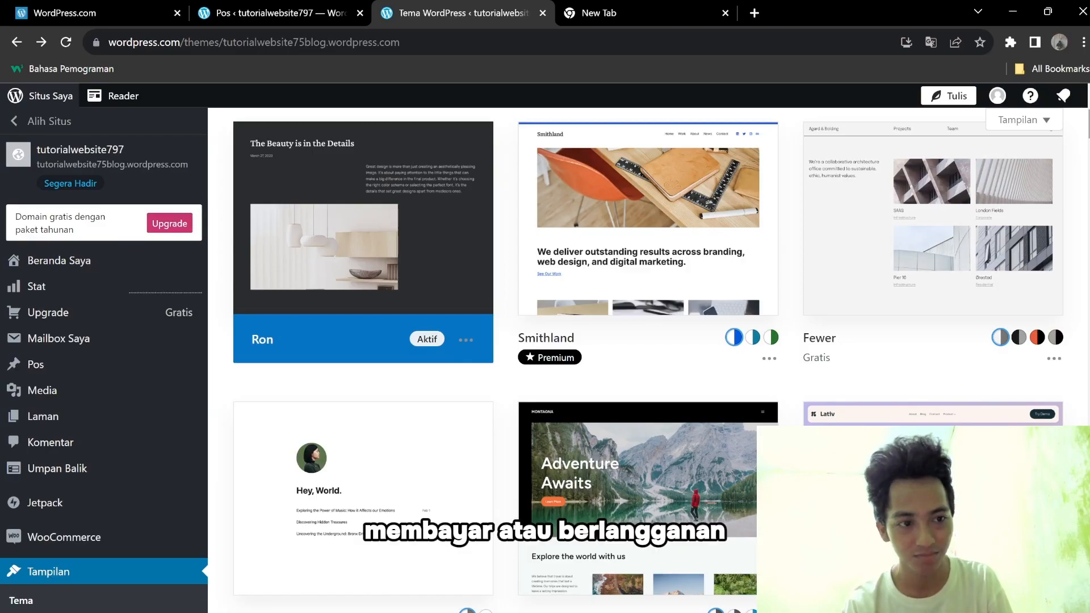
scroll(648, 361, up, 1)
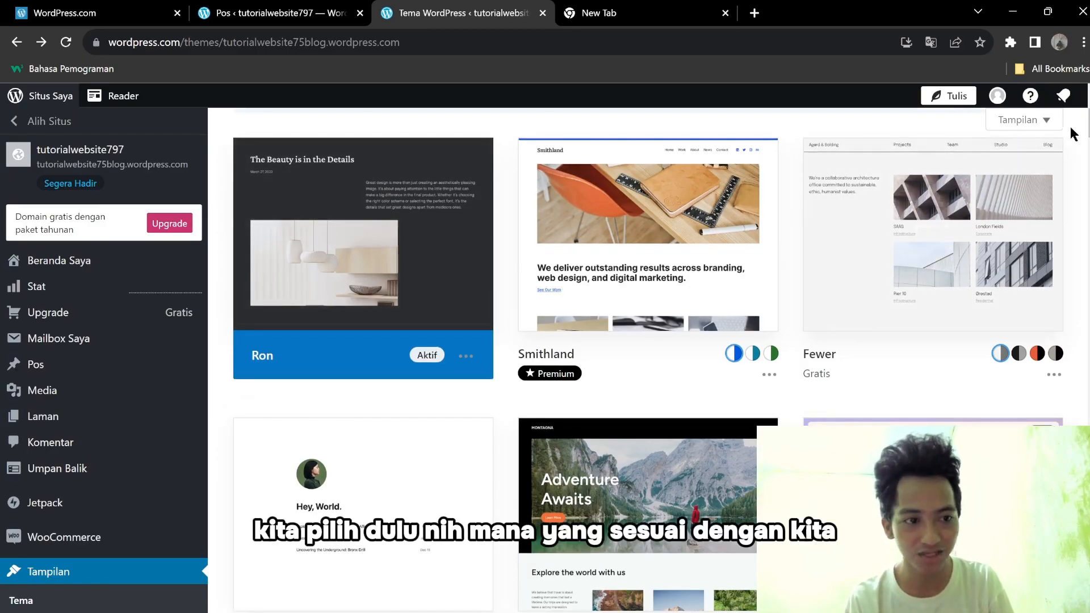
scroll(937, 313, down, 1)
scroll(937, 313, up, 2)
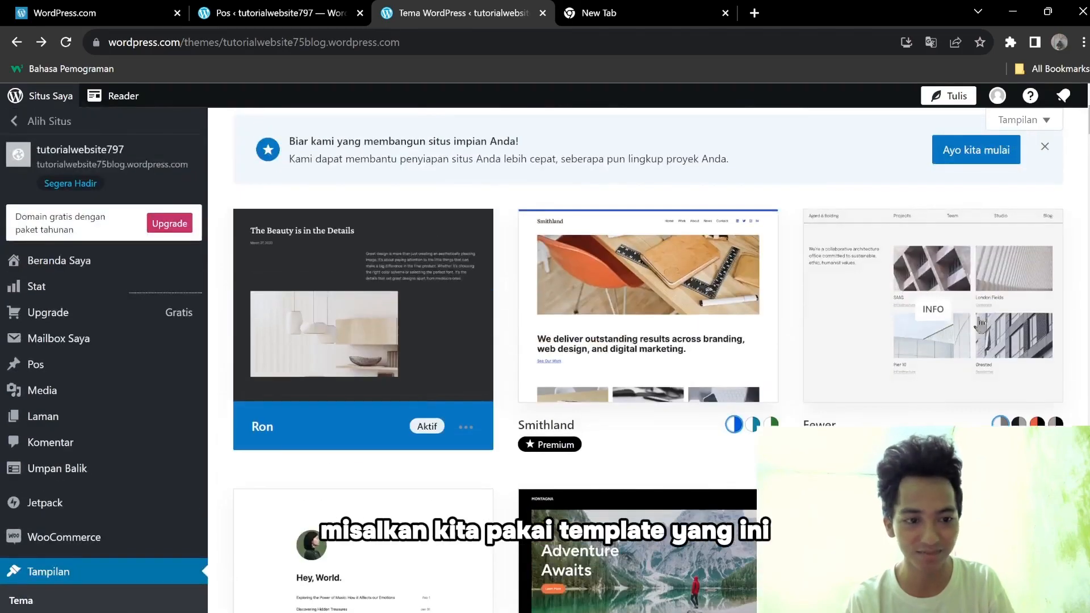
click(945, 306)
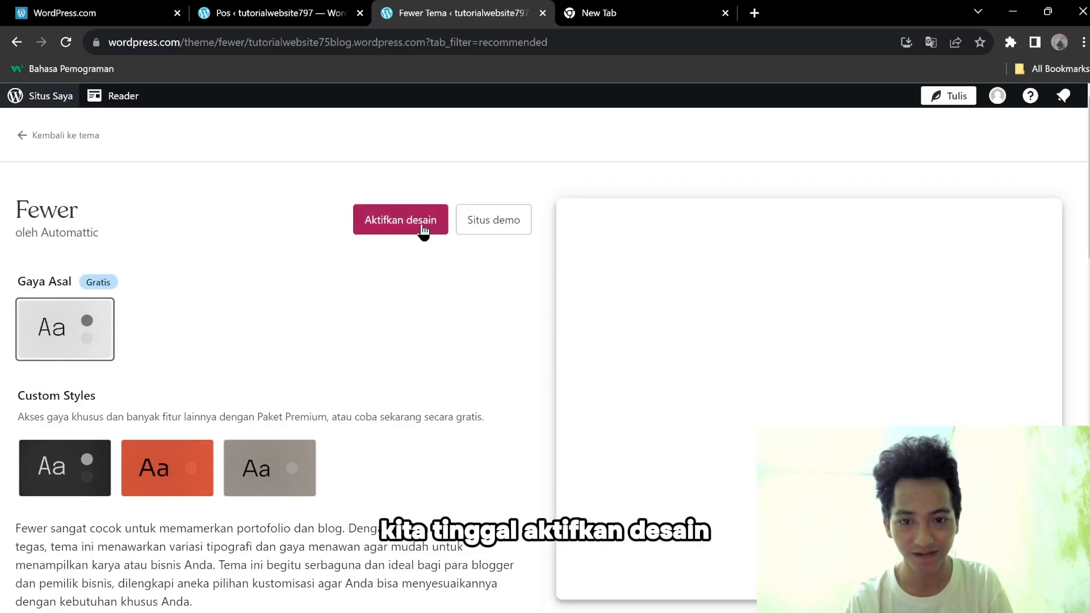
Activate Fewer, accepting the homepage layout replacement, and start customising its design.
click(423, 226)
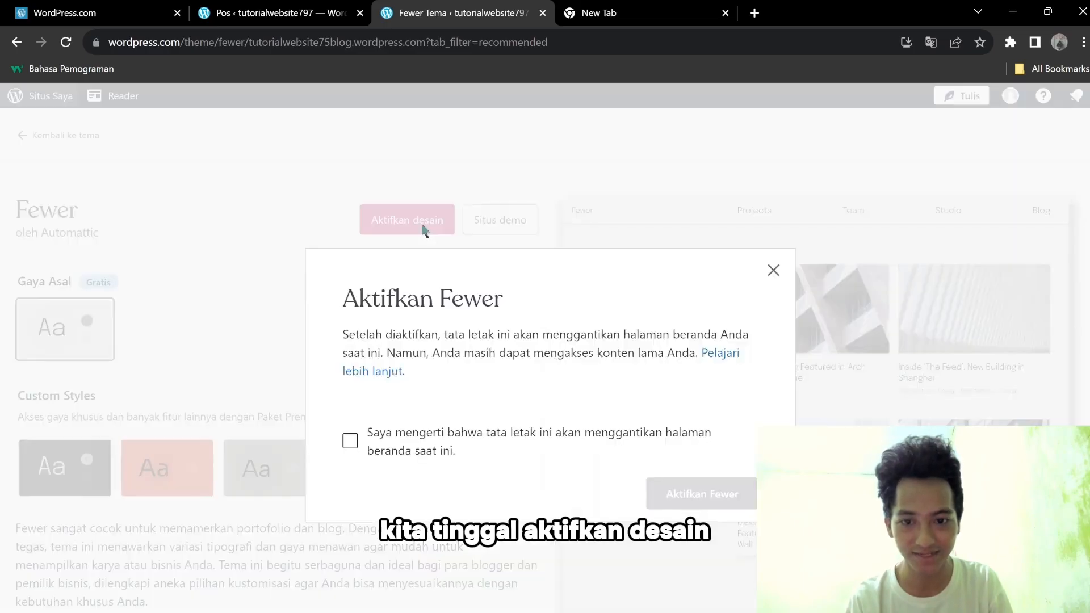
click(350, 441)
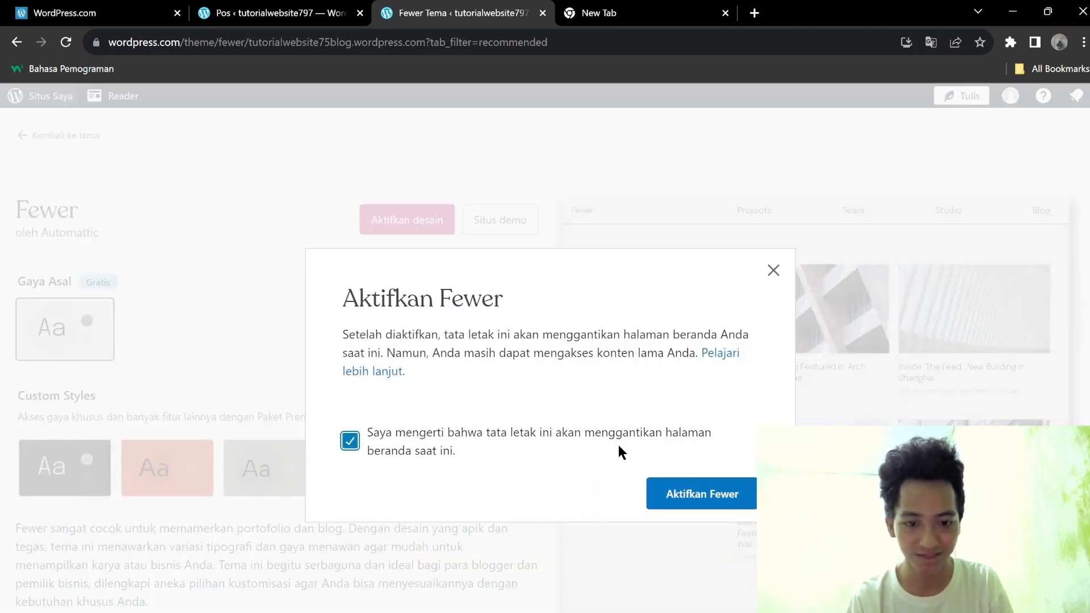
click(676, 494)
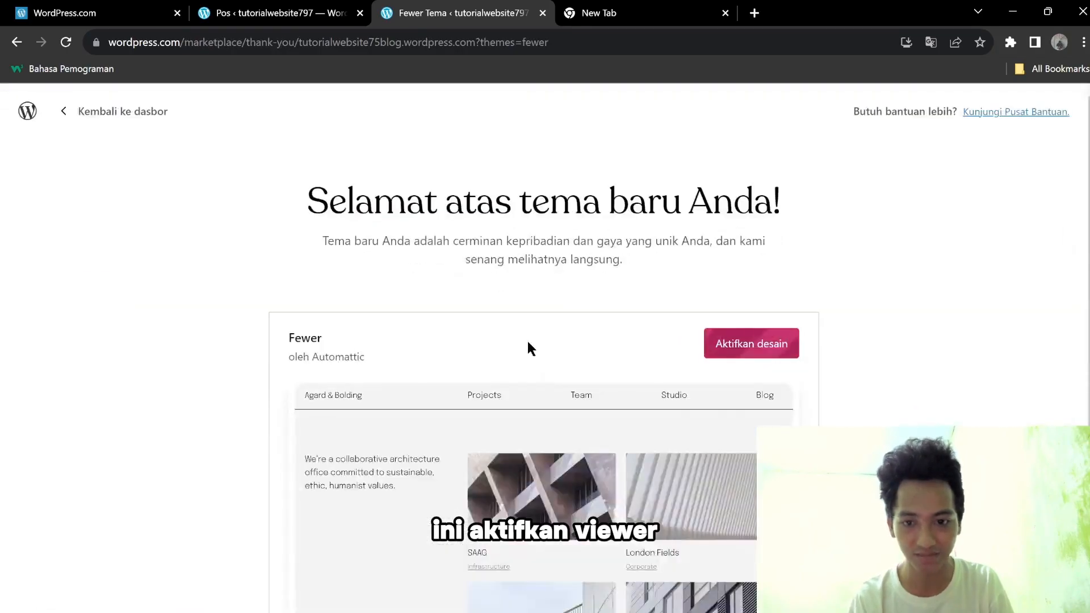
click(715, 339)
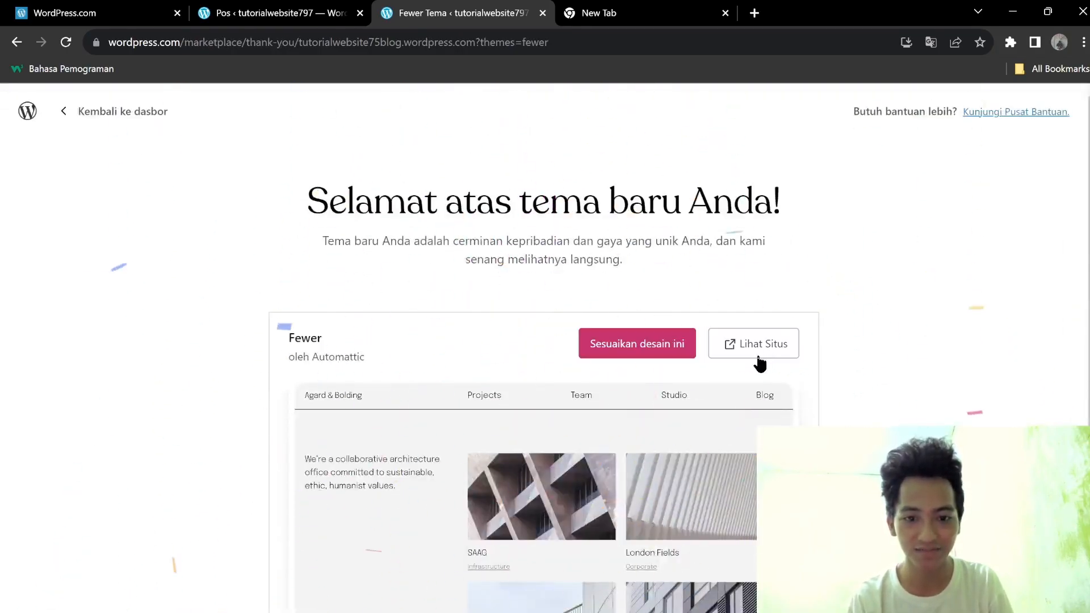
click(660, 349)
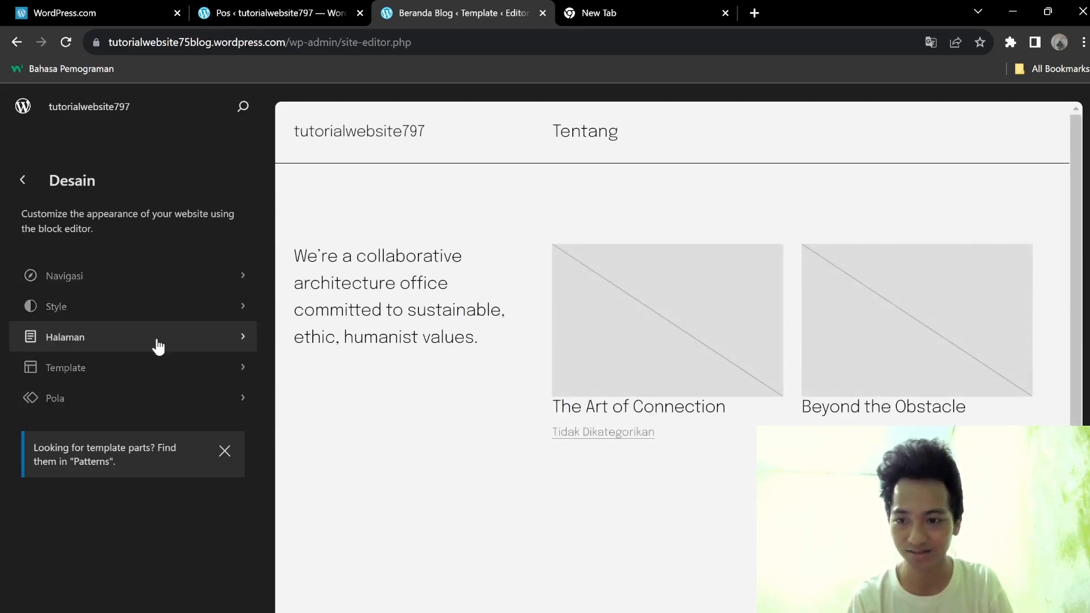
After glancing at the pages list, preview Dark and Warm Gray styles and settle on Dark.
click(139, 342)
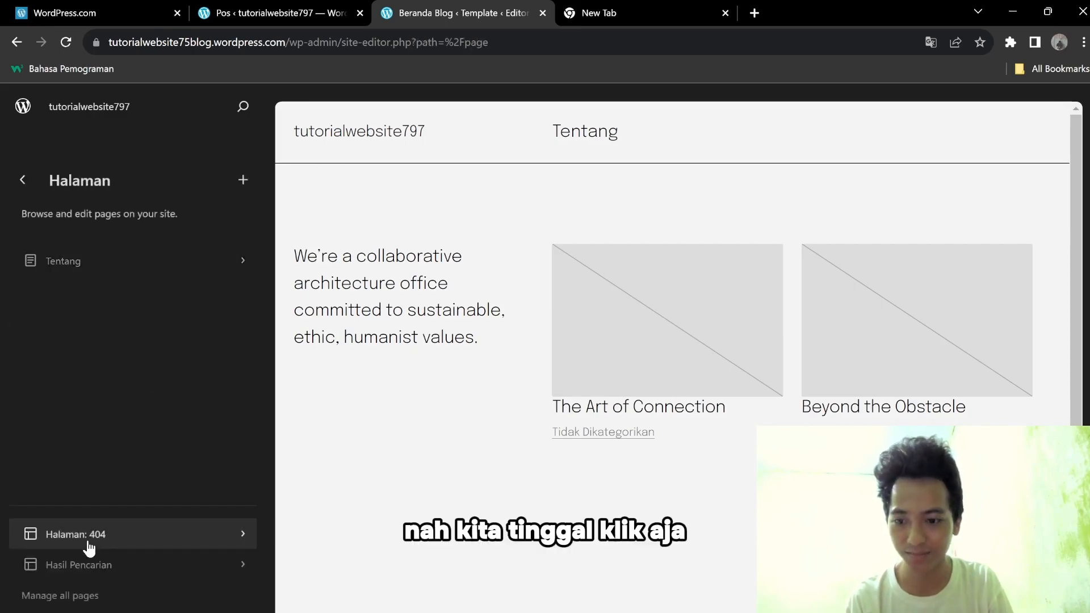
click(25, 180)
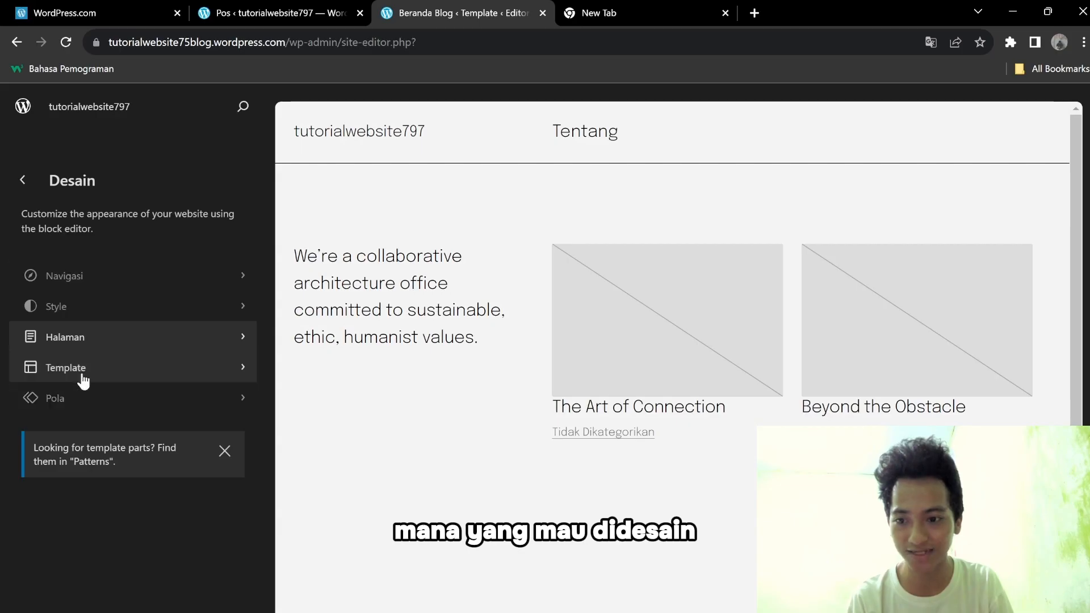
click(86, 314)
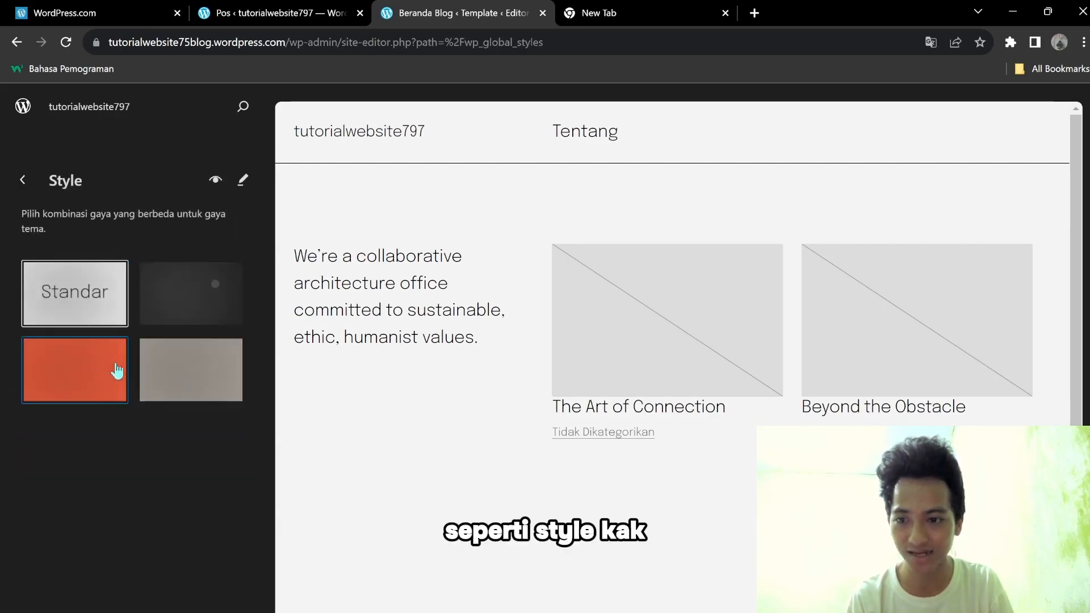
click(178, 303)
click(182, 373)
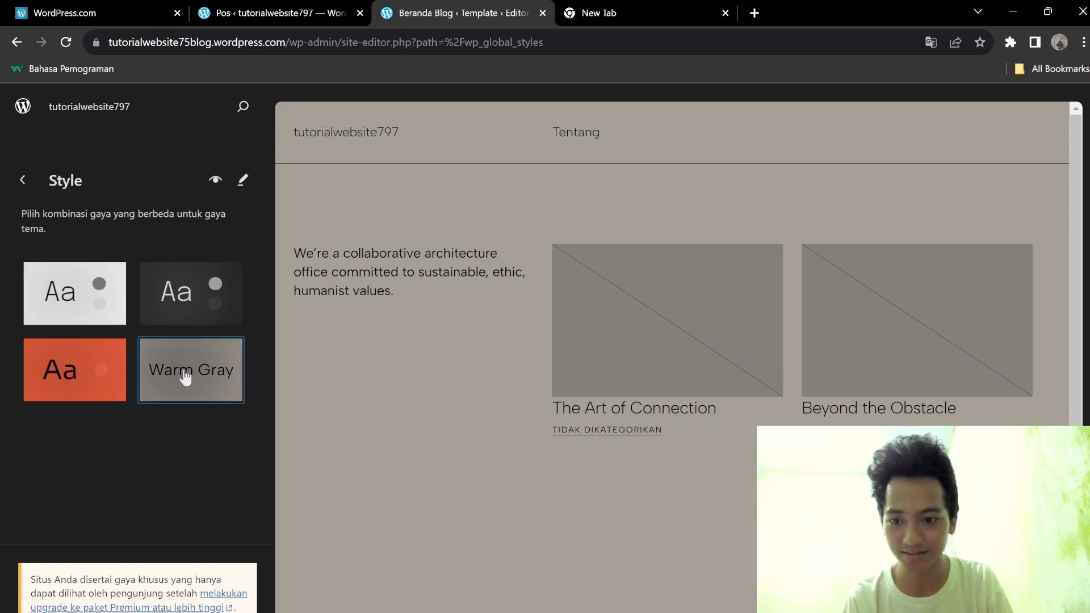
click(171, 301)
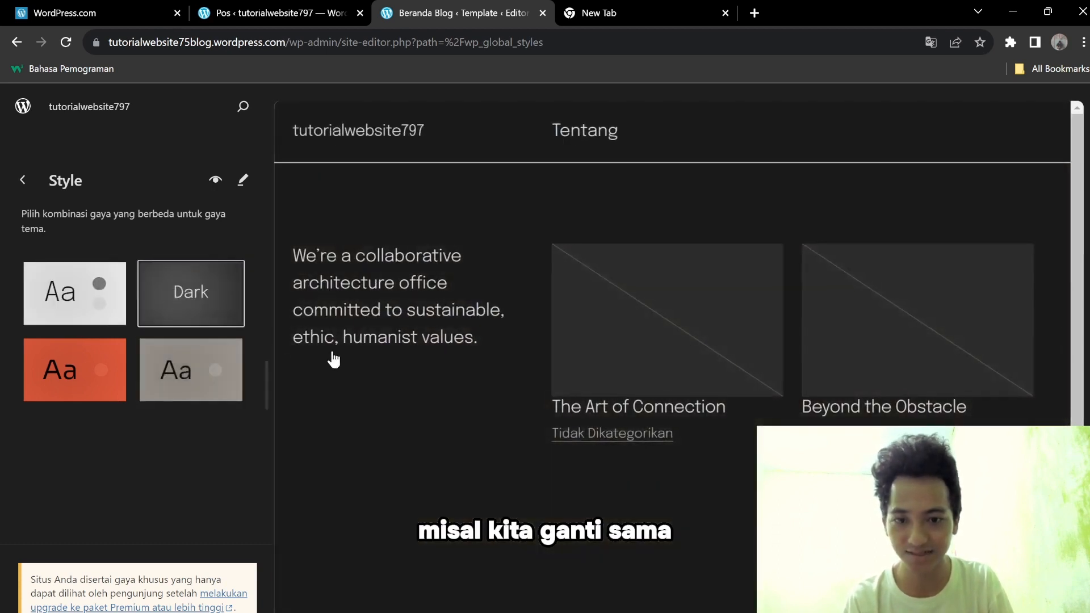
Return to the design options and bring up the site templates list.
click(24, 182)
click(62, 367)
scroll(83, 284, down, 1)
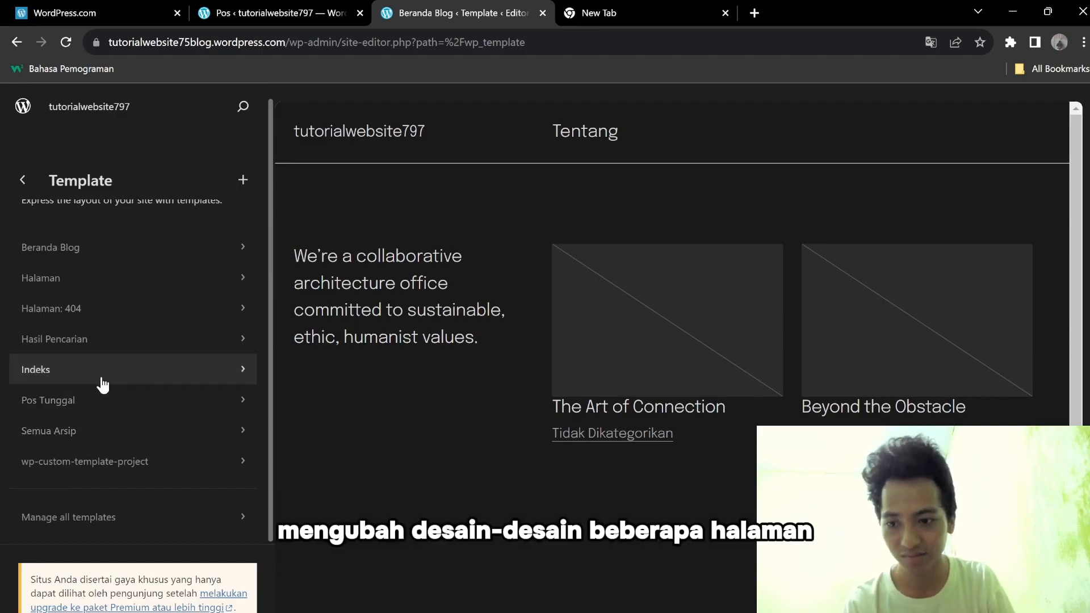
Preview the Beranda Blog and Pos Tunggal templates, returning to the list each time.
click(113, 260)
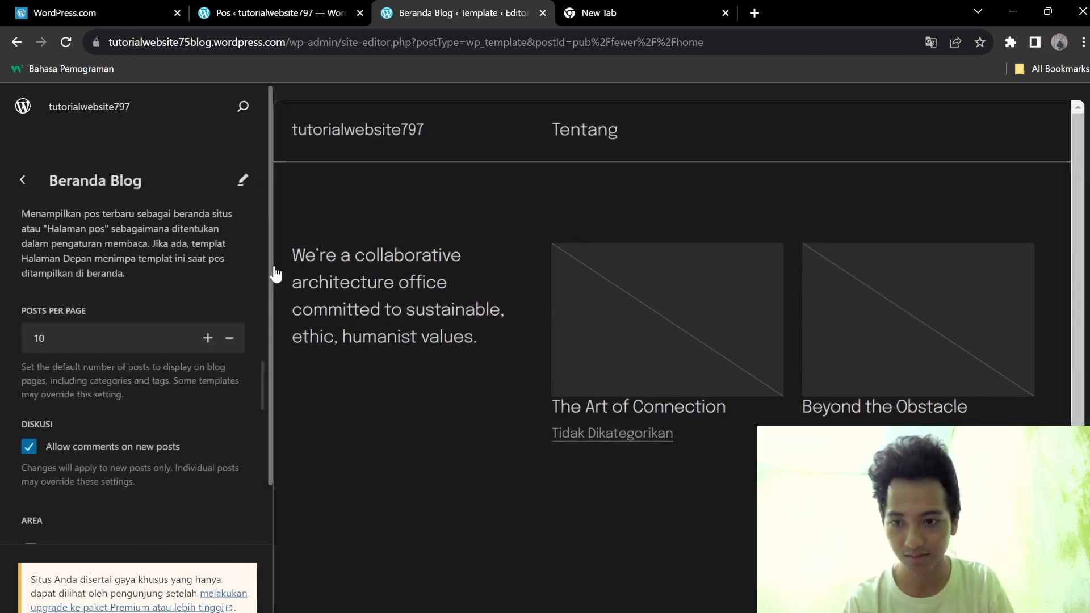
drag(269, 268, 253, 395)
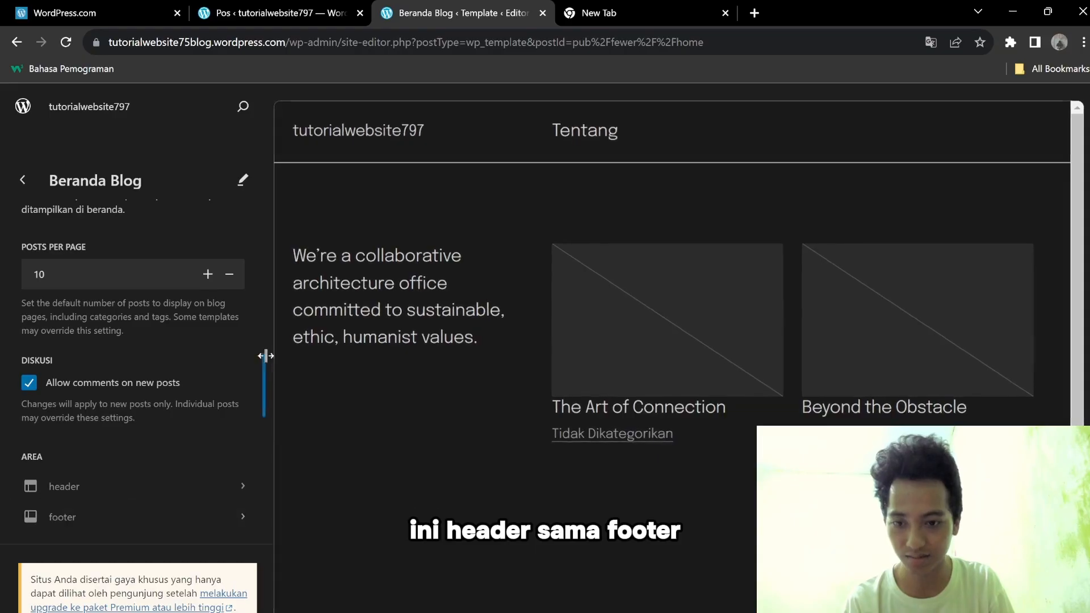
click(23, 180)
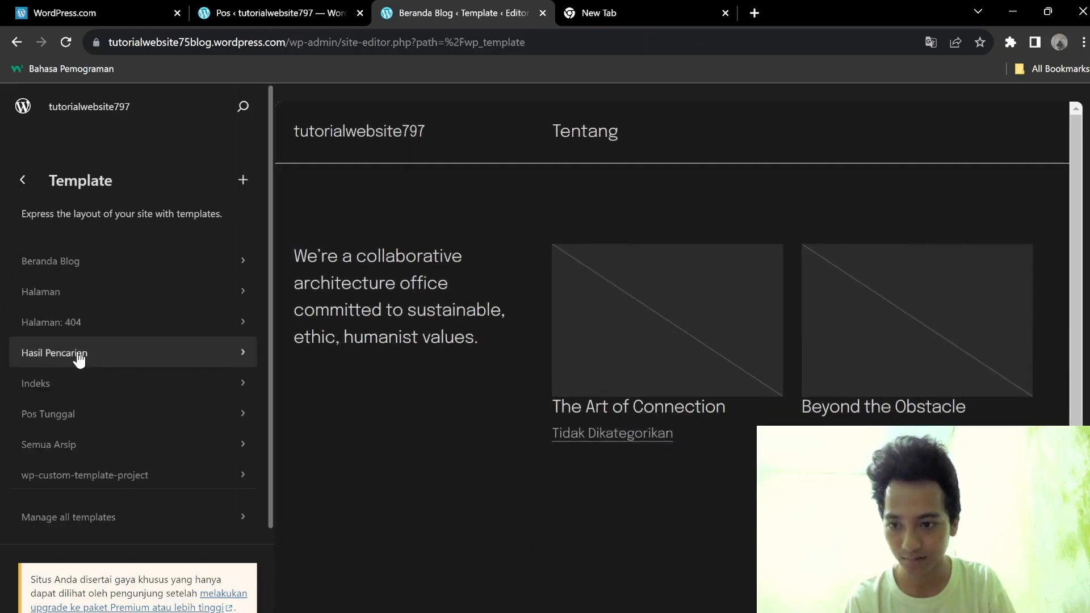
click(106, 426)
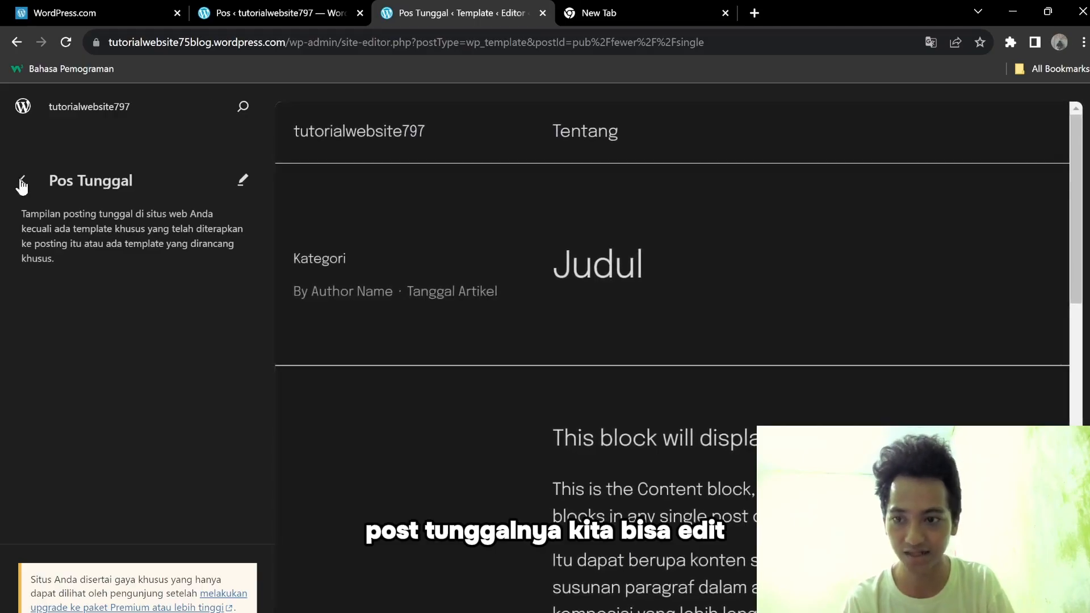
click(23, 181)
Open the Semua Arsip template and enter its full editor.
click(124, 445)
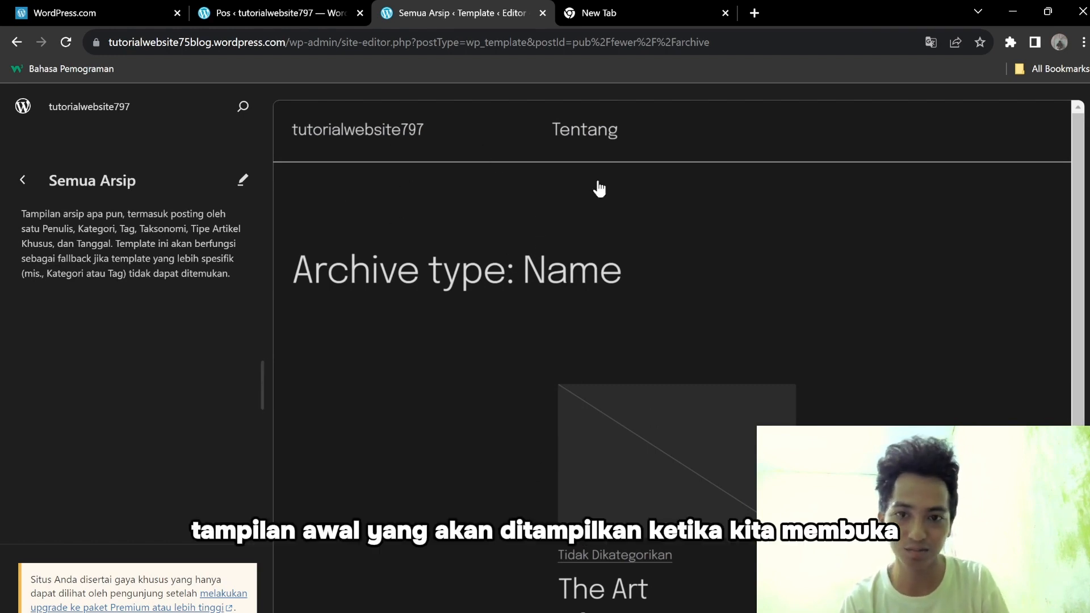
scroll(1068, 188, down, 2)
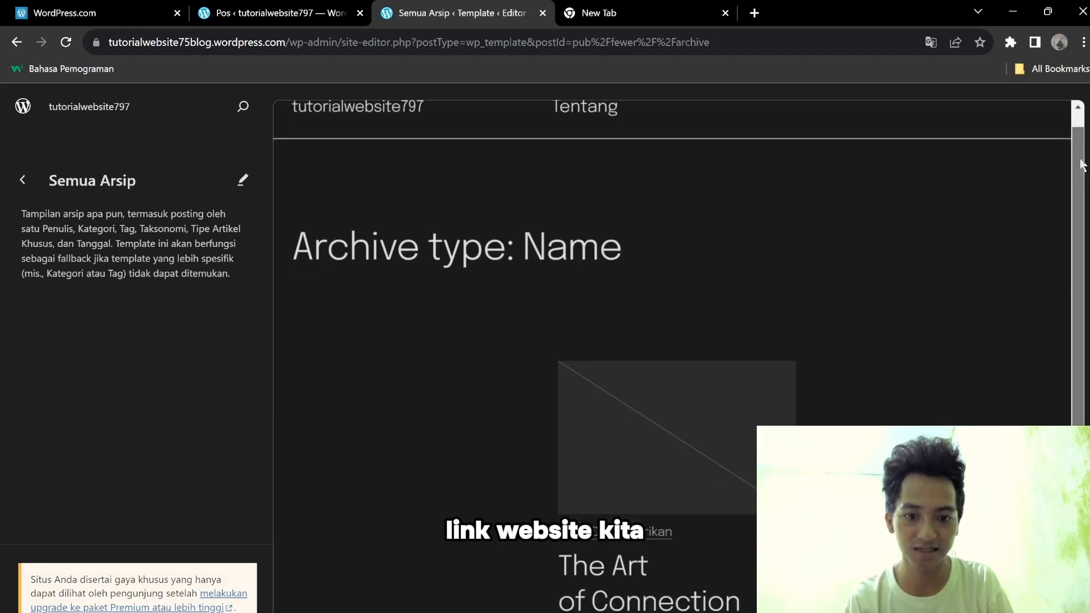
scroll(1061, 193, up, 1)
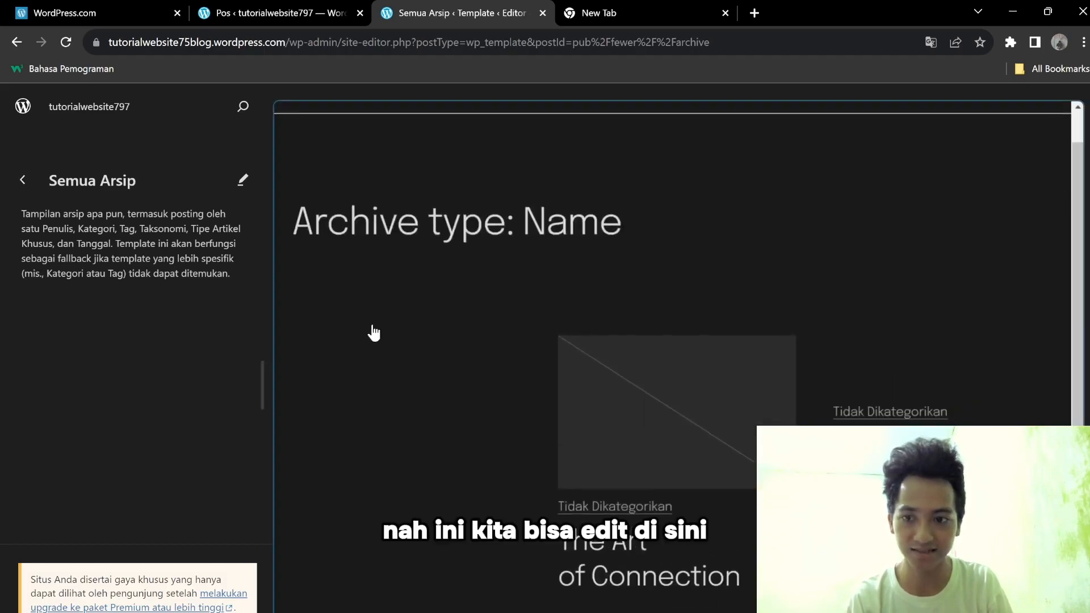
click(374, 332)
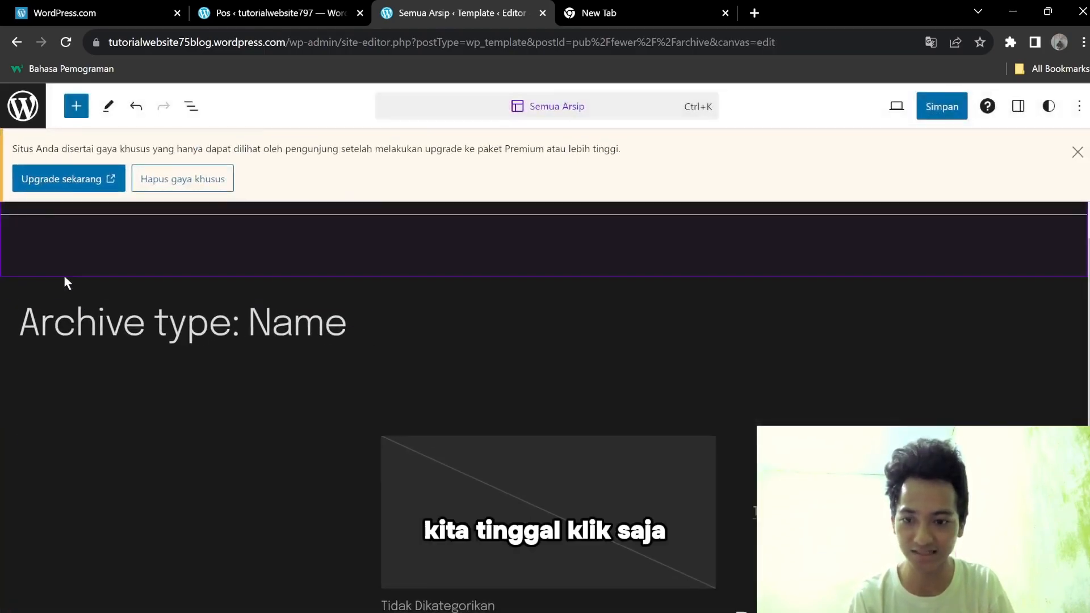
Dismiss the premium styles notice and drag the first Buletin pattern above the 'Archive type: Name' title.
click(1077, 152)
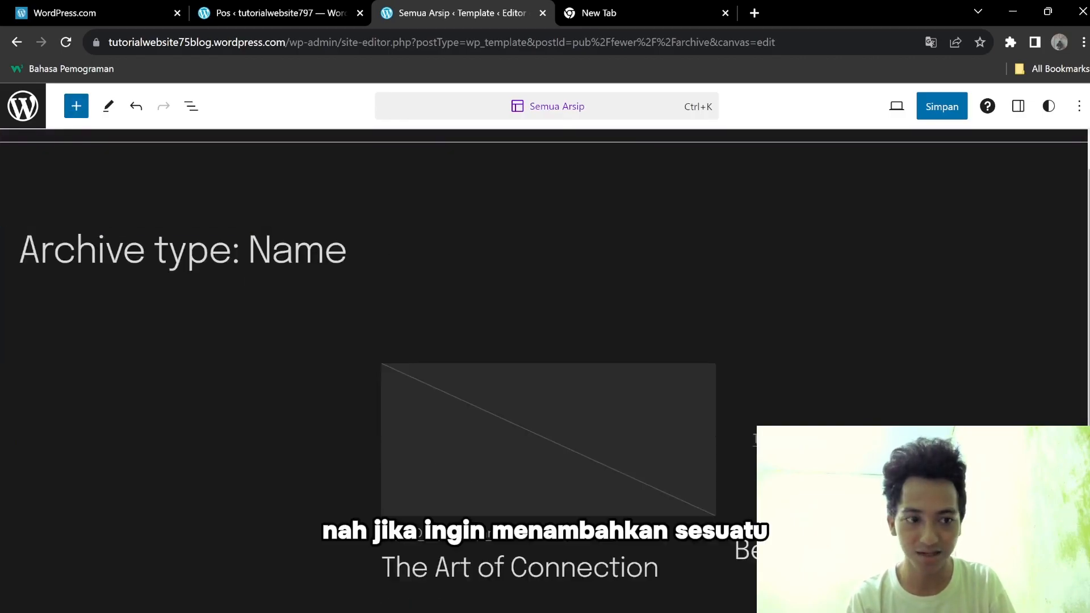
drag(1089, 187, 1089, 156)
click(76, 106)
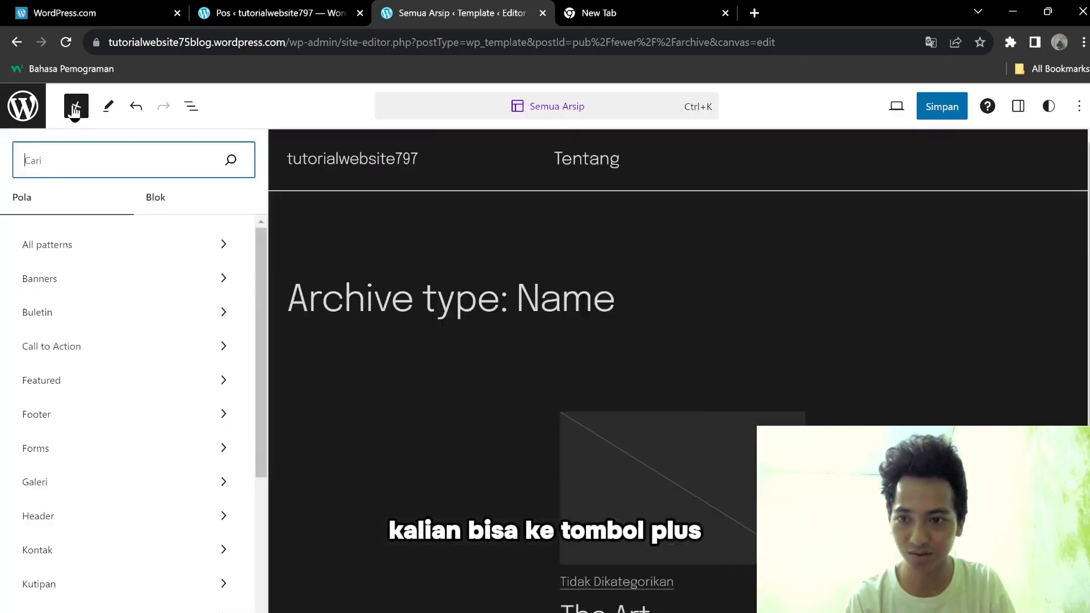
drag(256, 253, 270, 223)
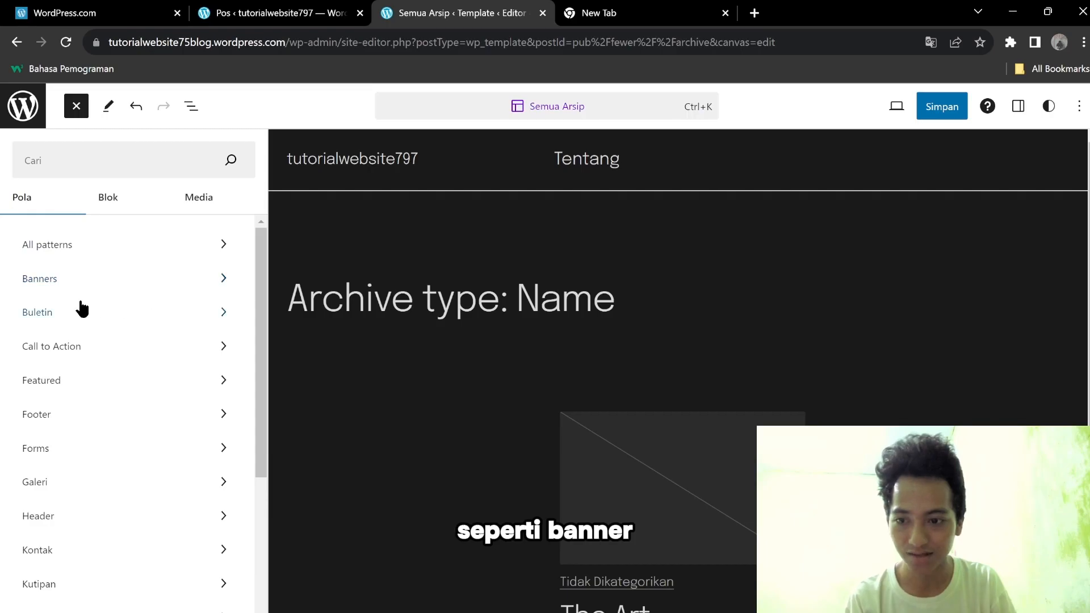
click(160, 286)
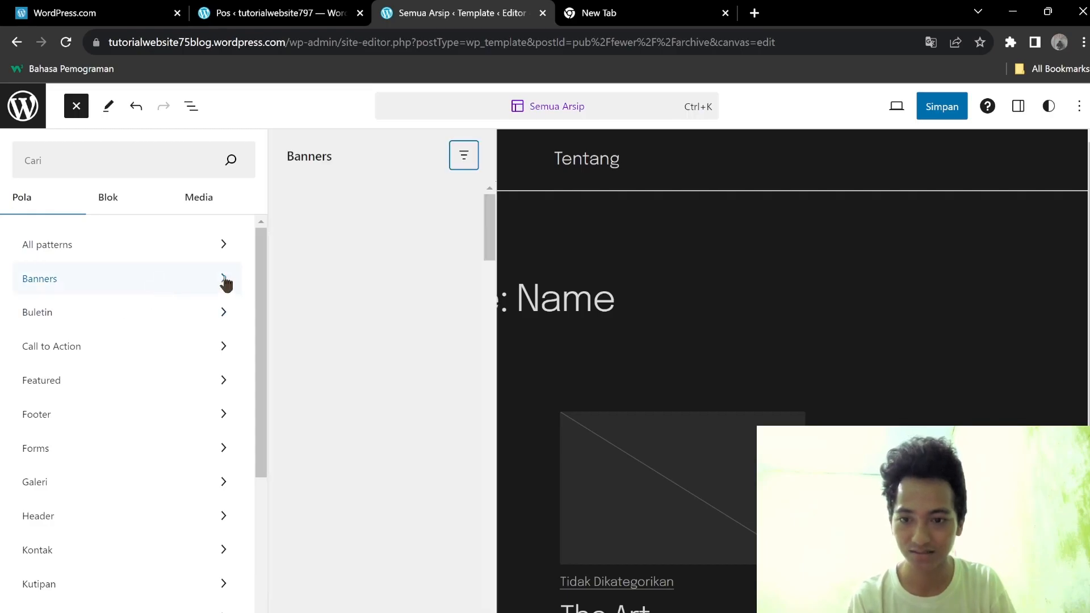
click(119, 313)
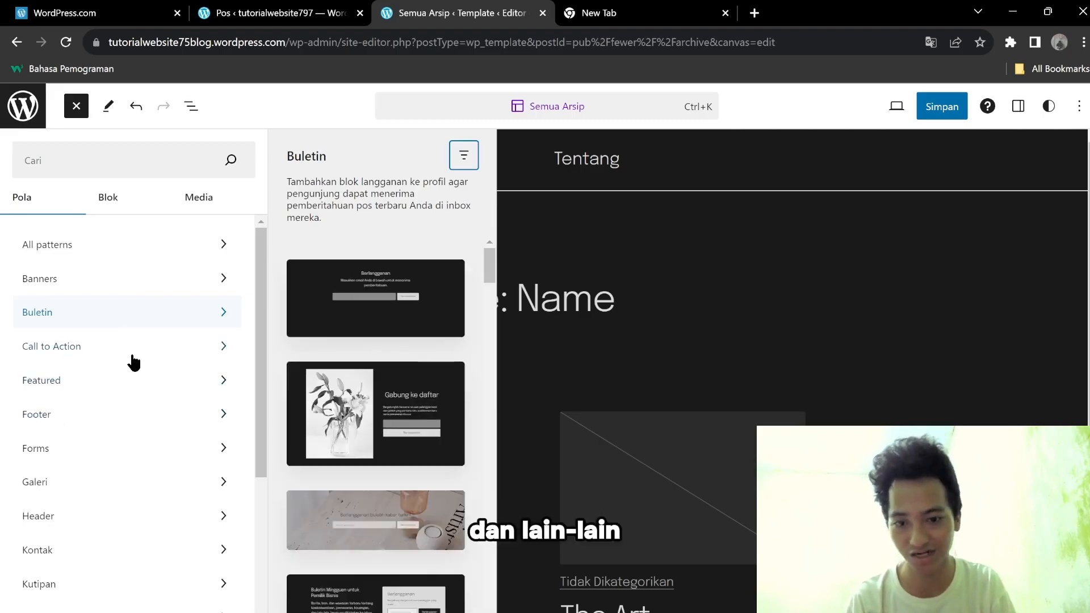
drag(363, 300, 506, 272)
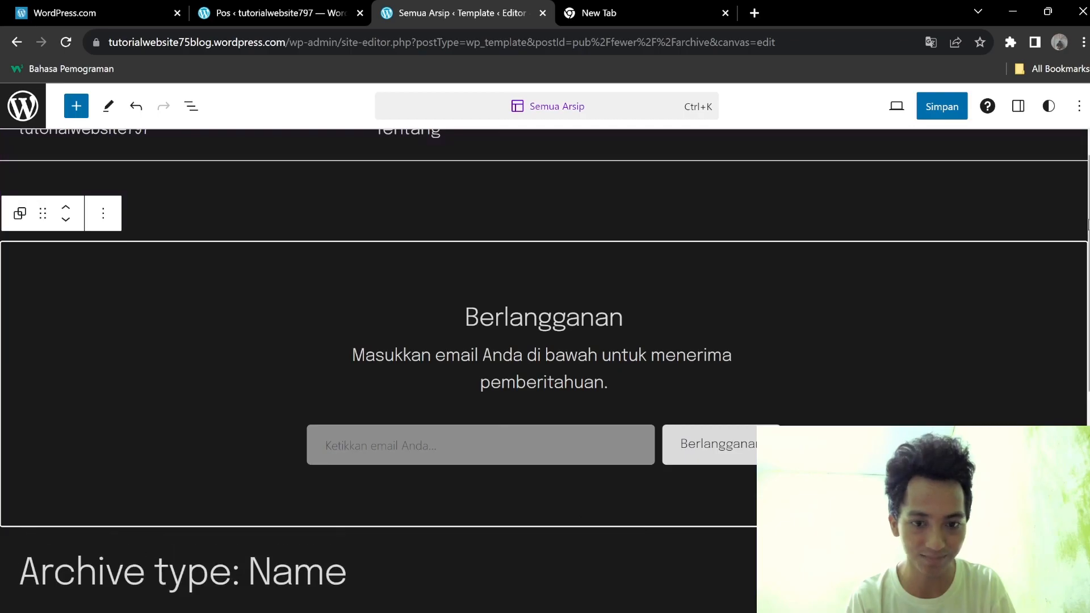
Delete the Berlangganan heading and merge the subscribe paragraph into the block above.
scroll(544, 370, down, 3)
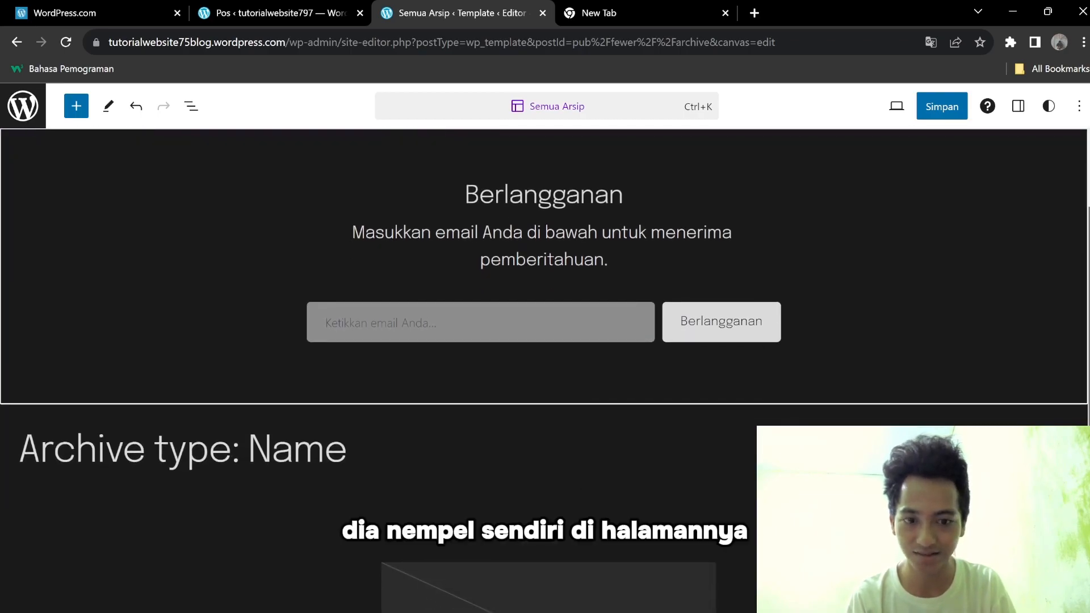
scroll(544, 371, up, 1)
scroll(544, 370, up, 2)
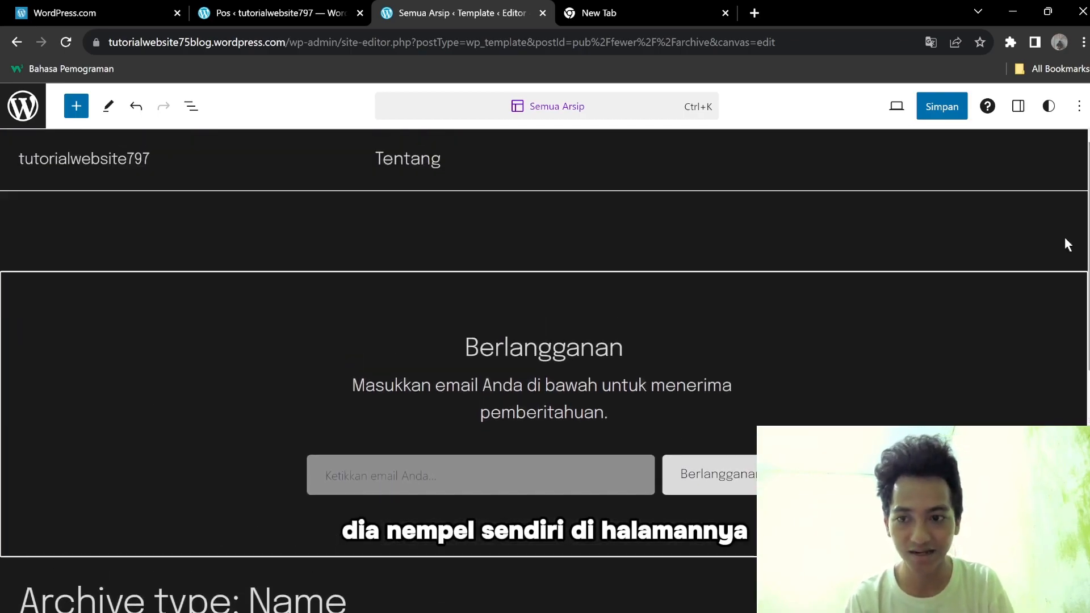
click(472, 351)
click(720, 477)
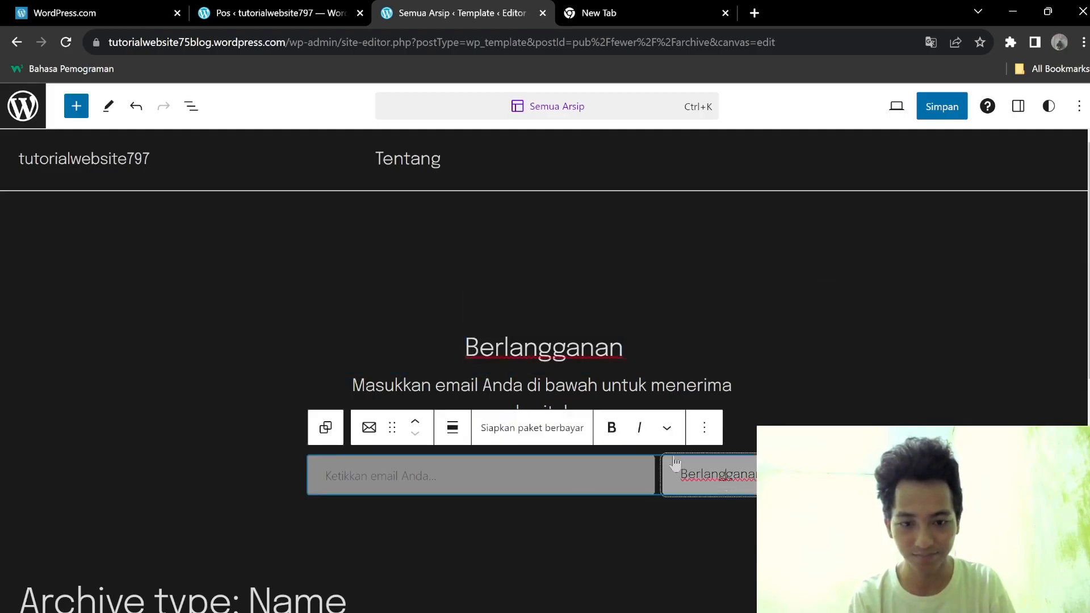
double_click(552, 346)
key(BackSpace)
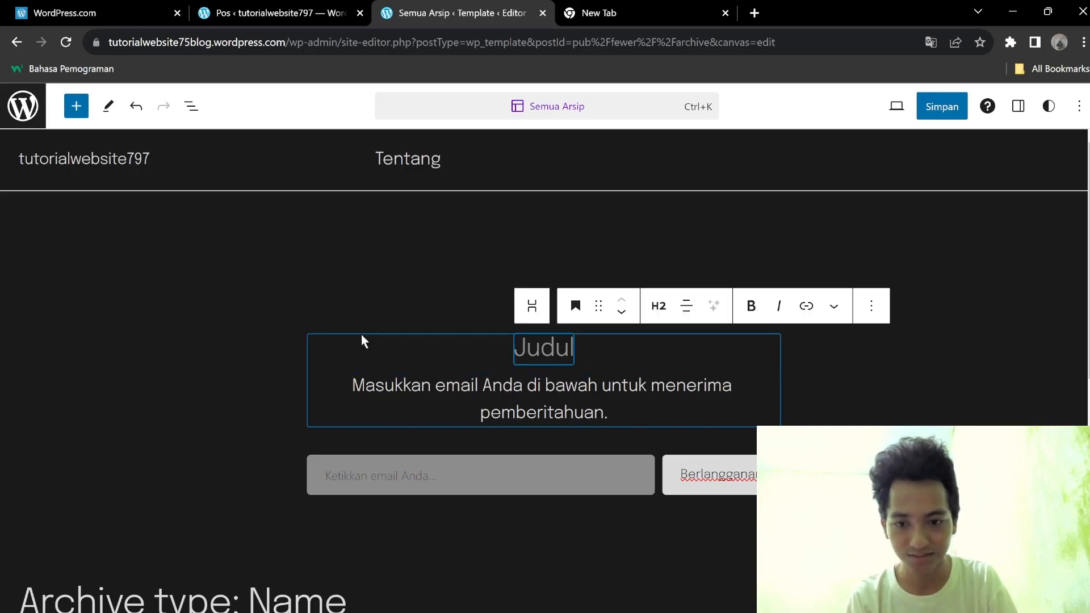
key(BackSpace)
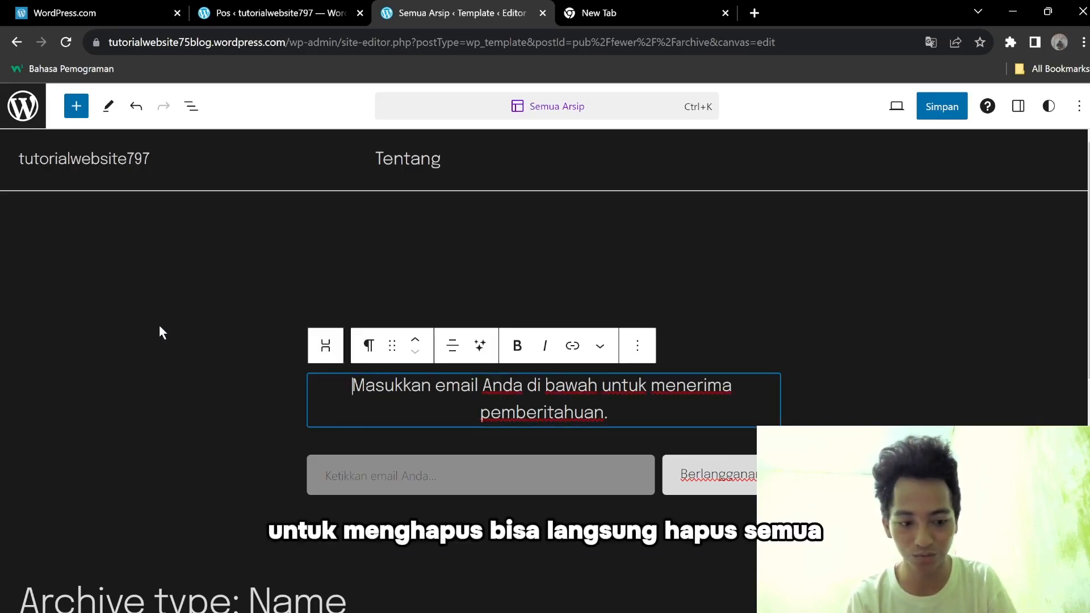
key(BackSpace)
Remove the space before 'menerima', then delete the whole email-subscribe group block.
click(327, 381)
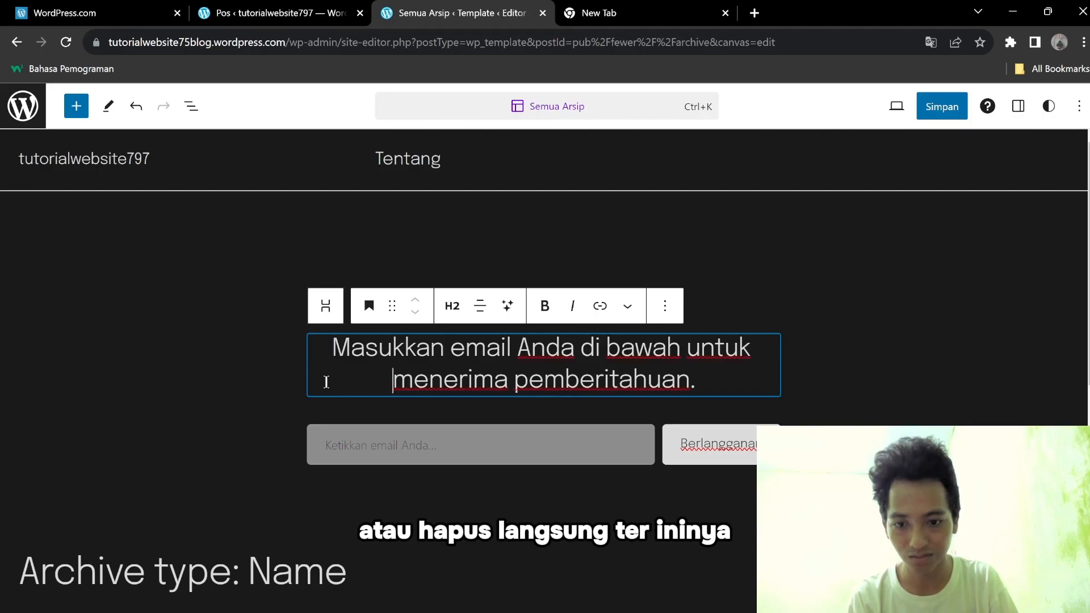
key(BackSpace)
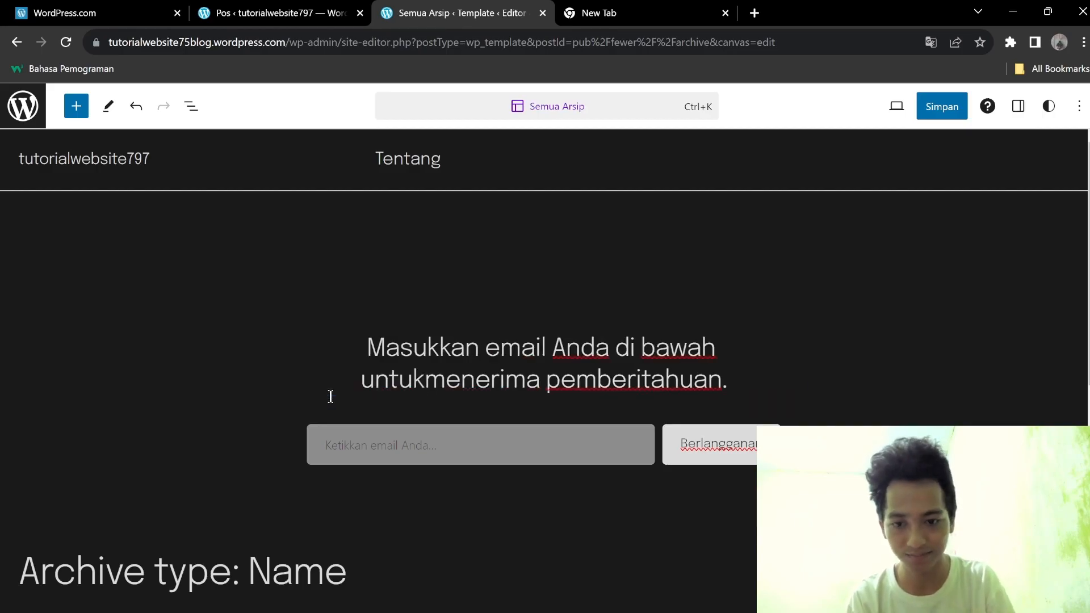
click(170, 399)
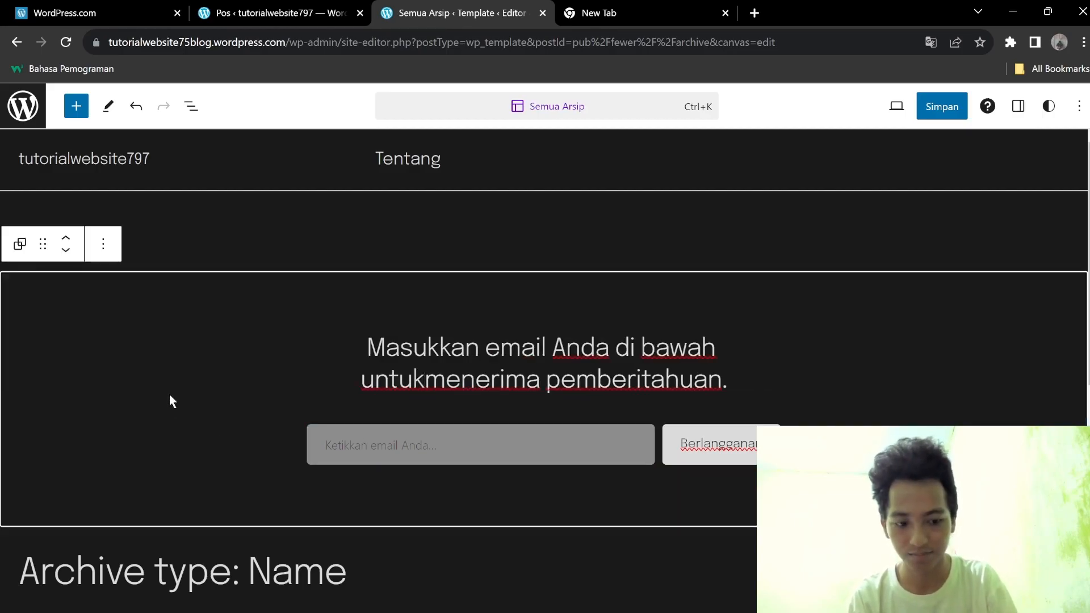
key(BackSpace)
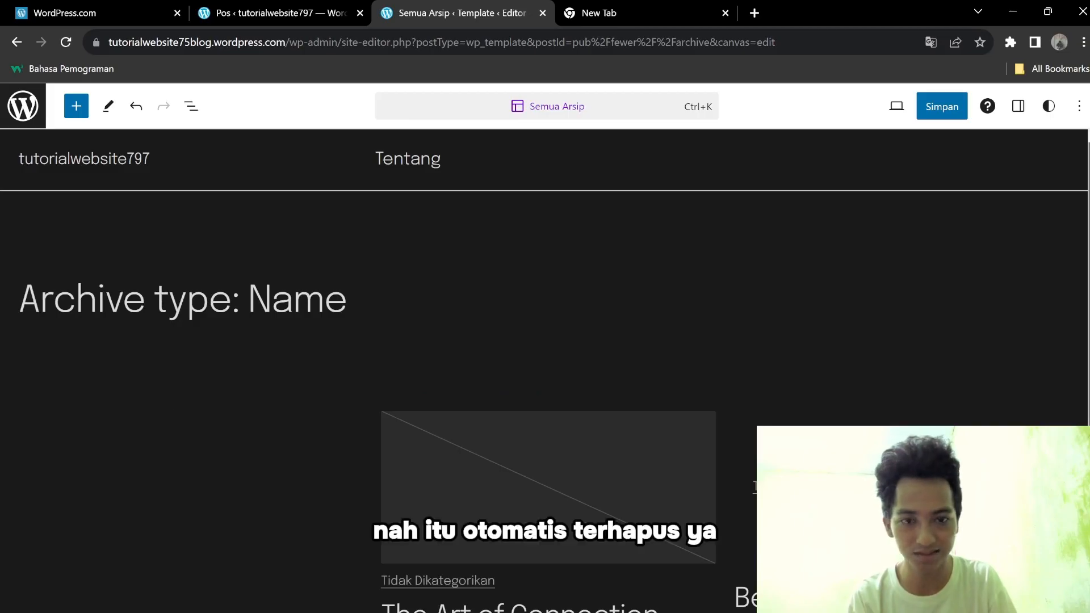
scroll(545, 369, down, 6)
scroll(545, 369, up, 6)
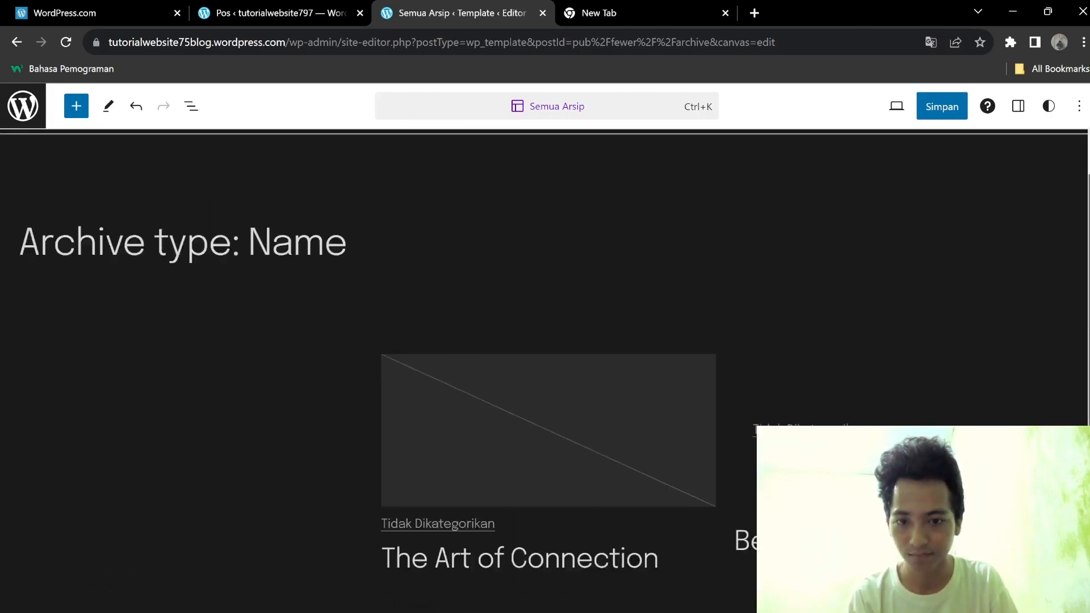
click(83, 115)
drag(261, 352, 261, 457)
scroll(1076, 363, down, 7)
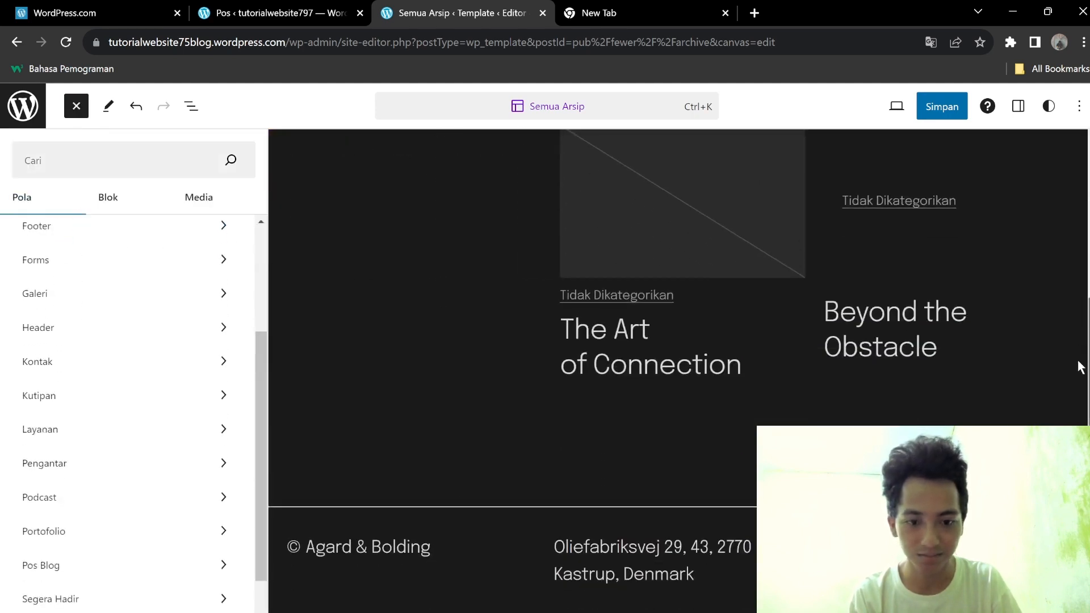
click(338, 454)
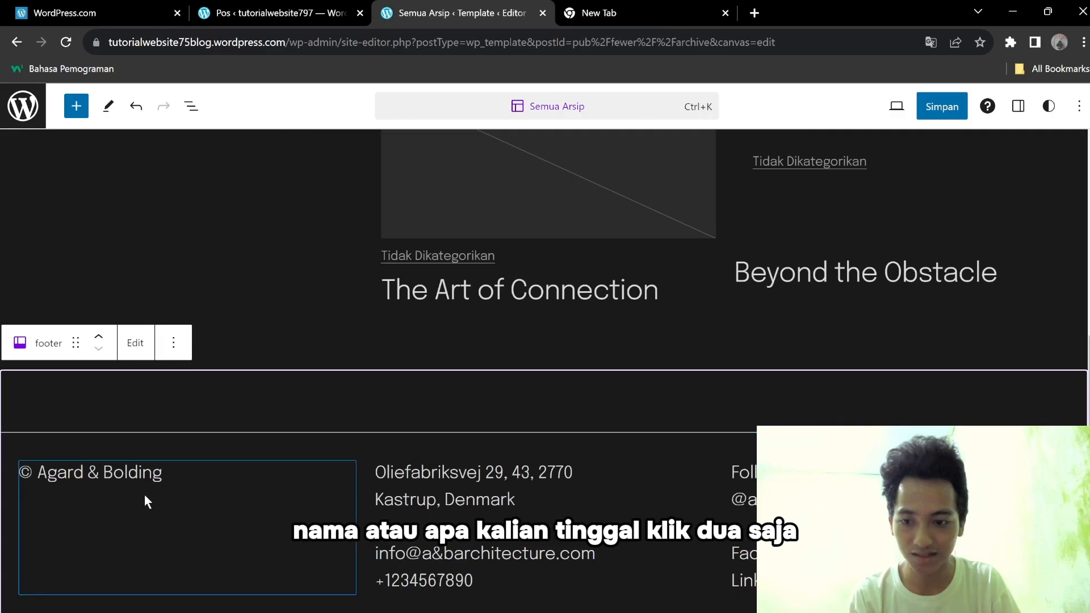
Replace the two footer address lines with 'Indonesia'.
double_click(187, 478)
double_click(183, 479)
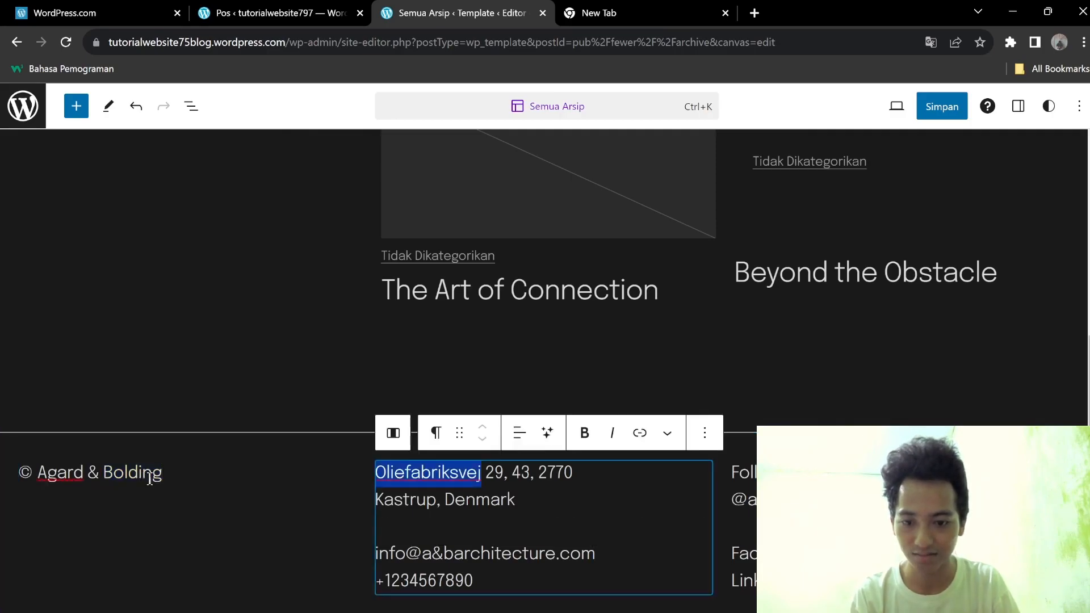
click(173, 475)
click(431, 477)
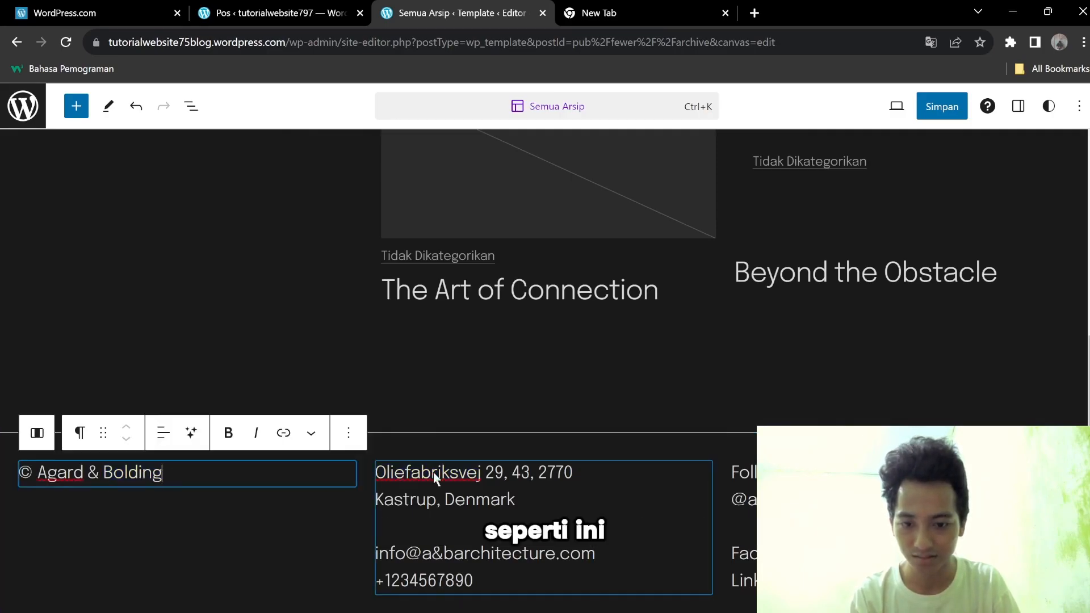
drag(501, 505, 398, 476)
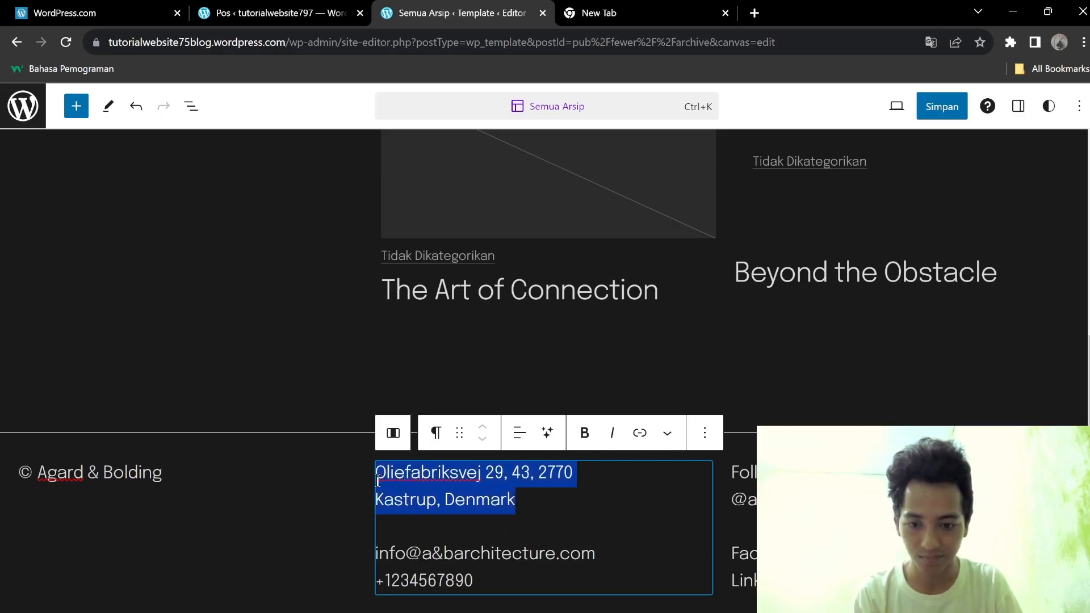
key(BackSpace)
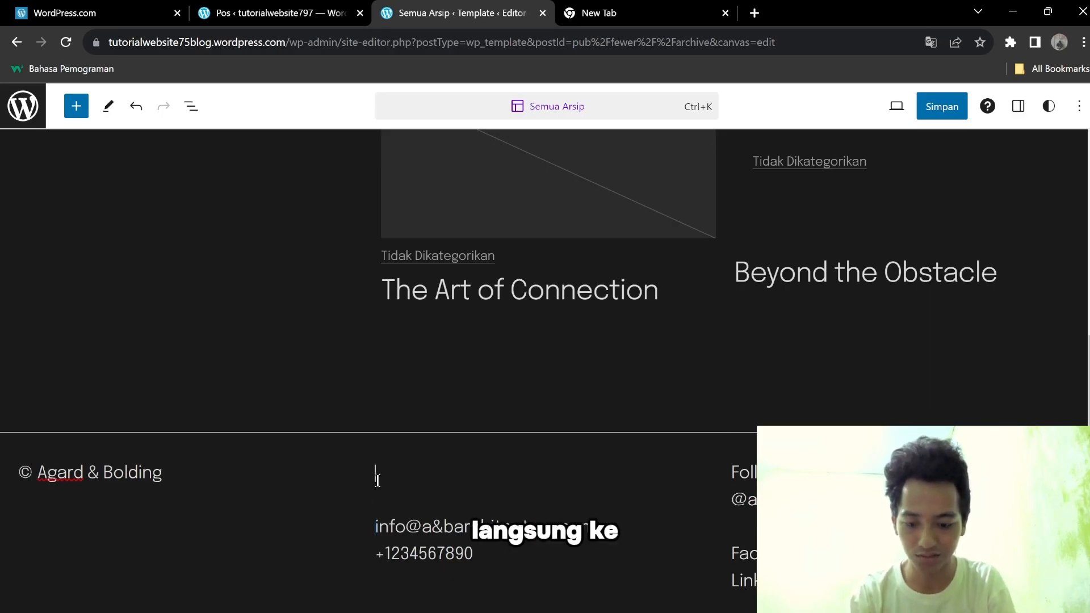
text(Indones)
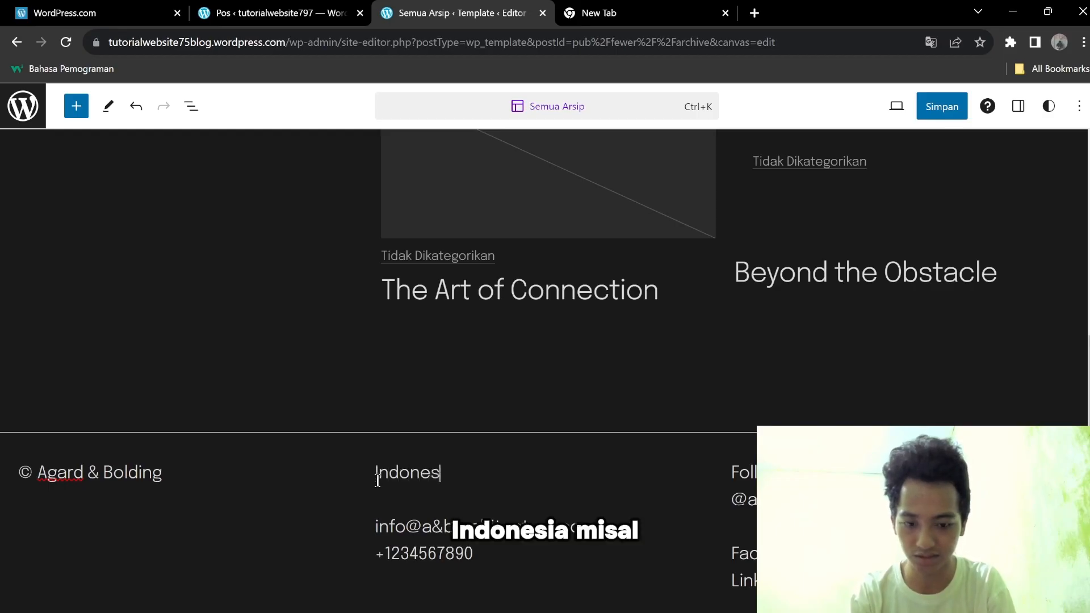
text(ia)
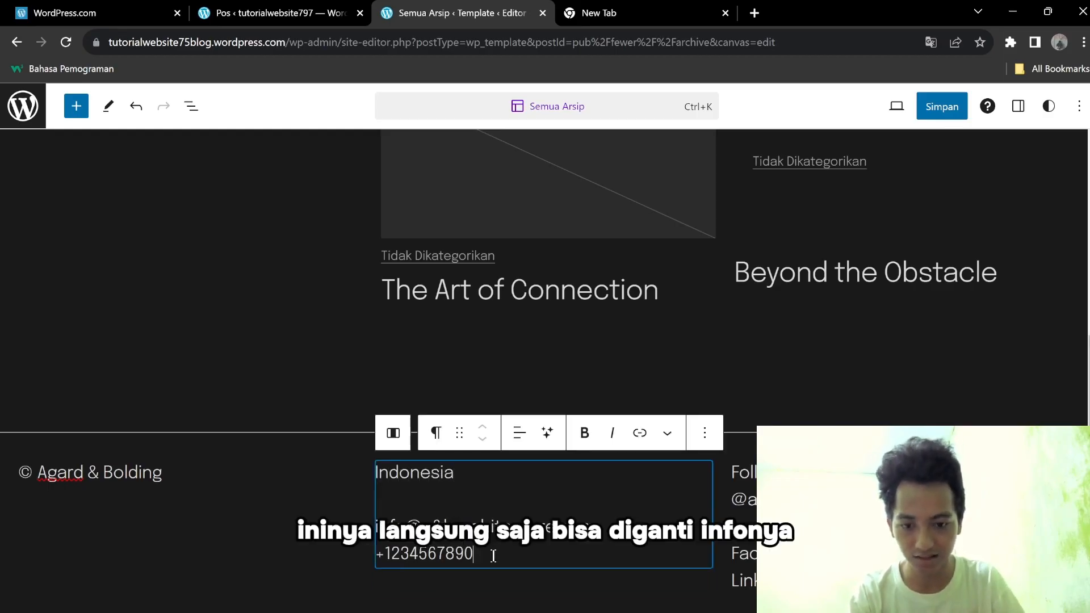
Swap the footer's contact e-mail and phone number for a new e-mail and +62 number.
drag(494, 552, 390, 543)
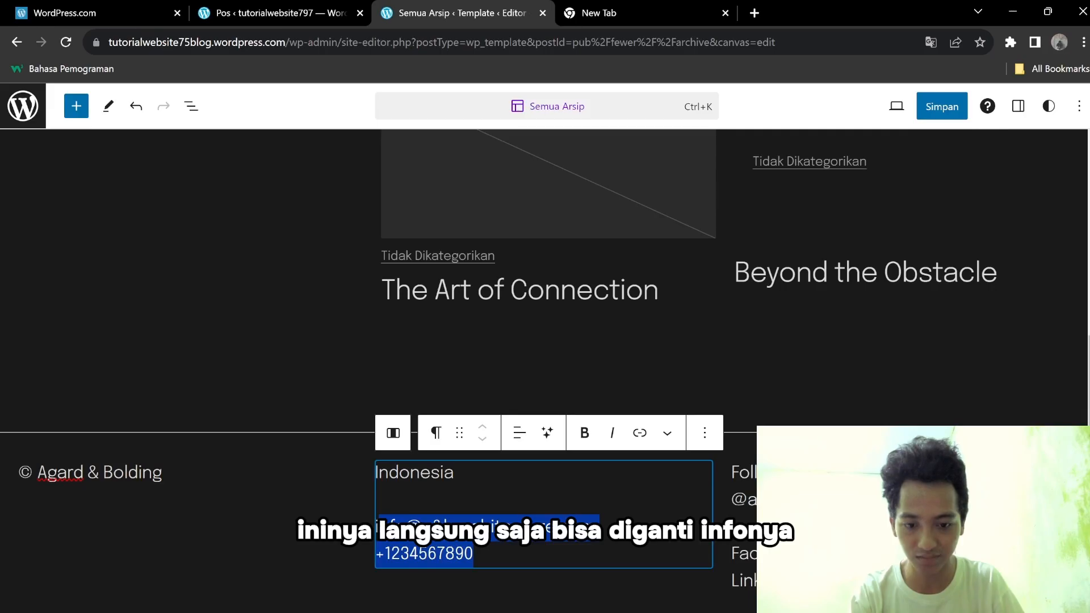
drag(602, 528, 409, 535)
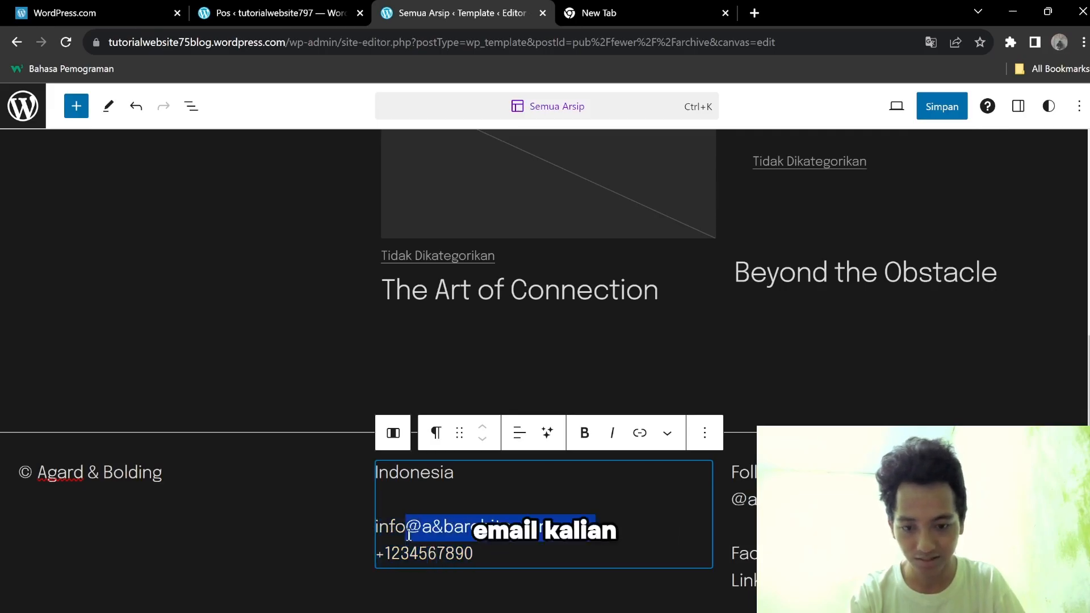
key(BackSpace)
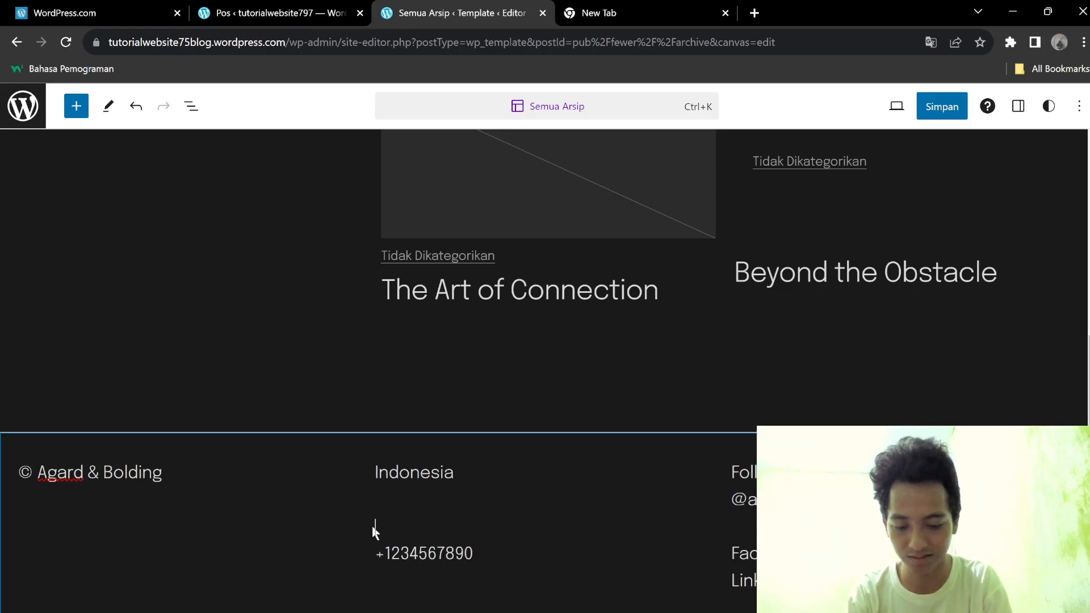
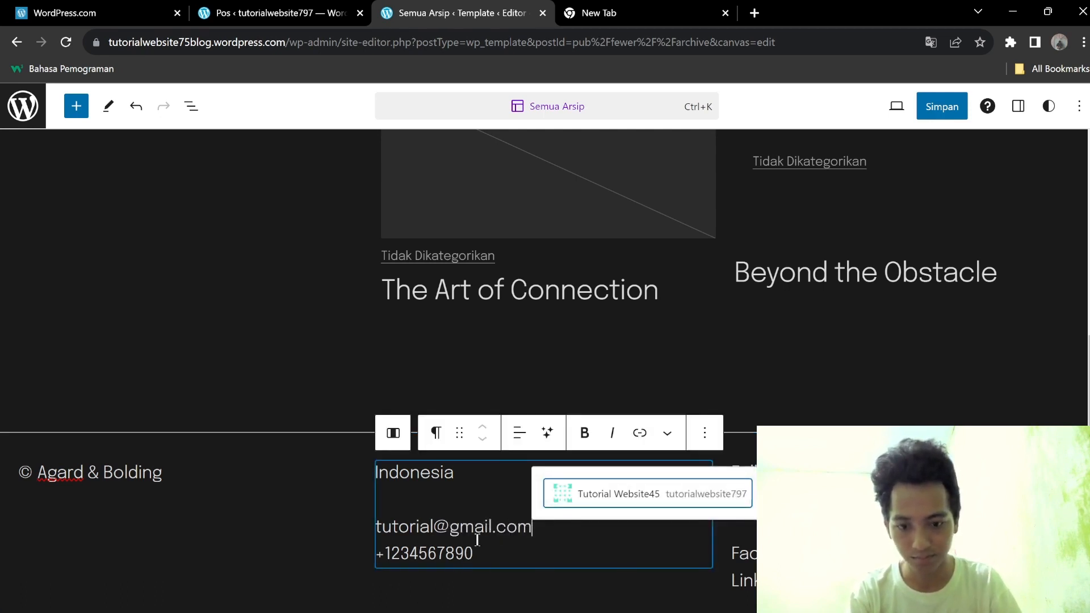
drag(477, 552, 382, 557)
key(BackSpace)
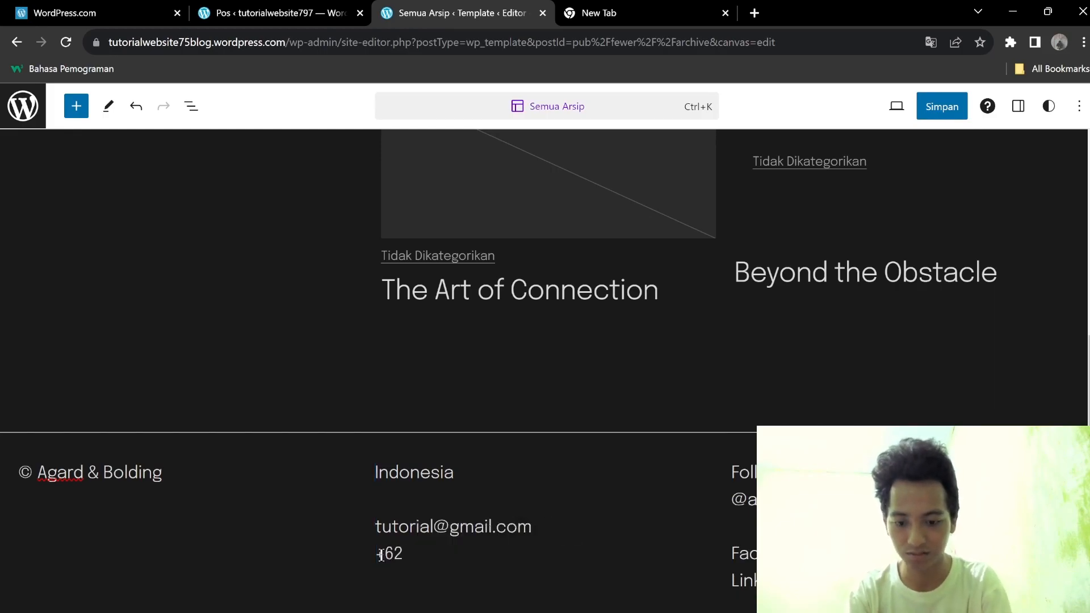
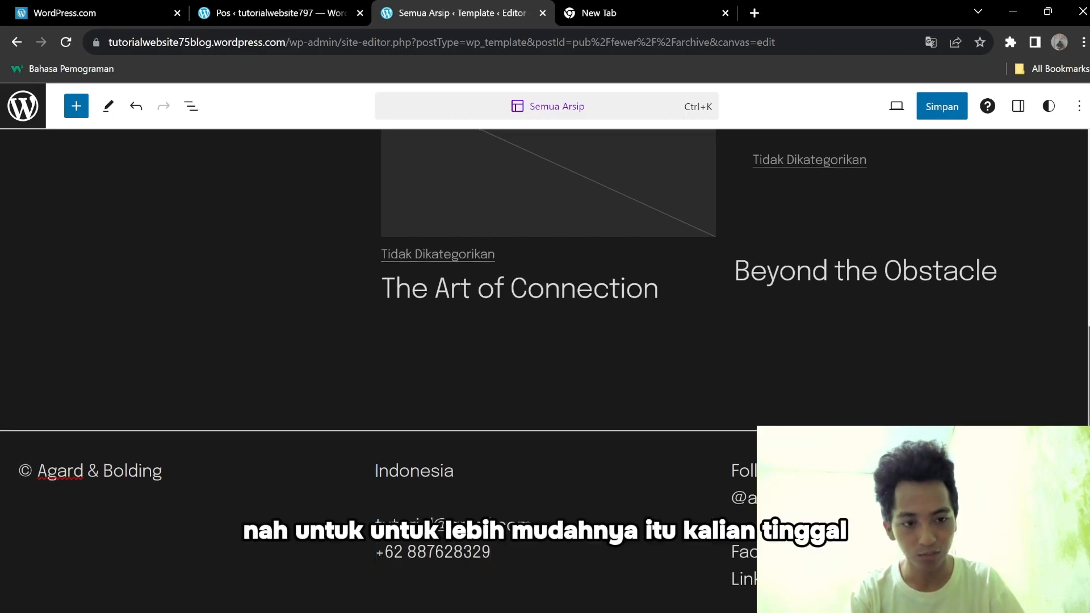
scroll(567, 497, down, 1)
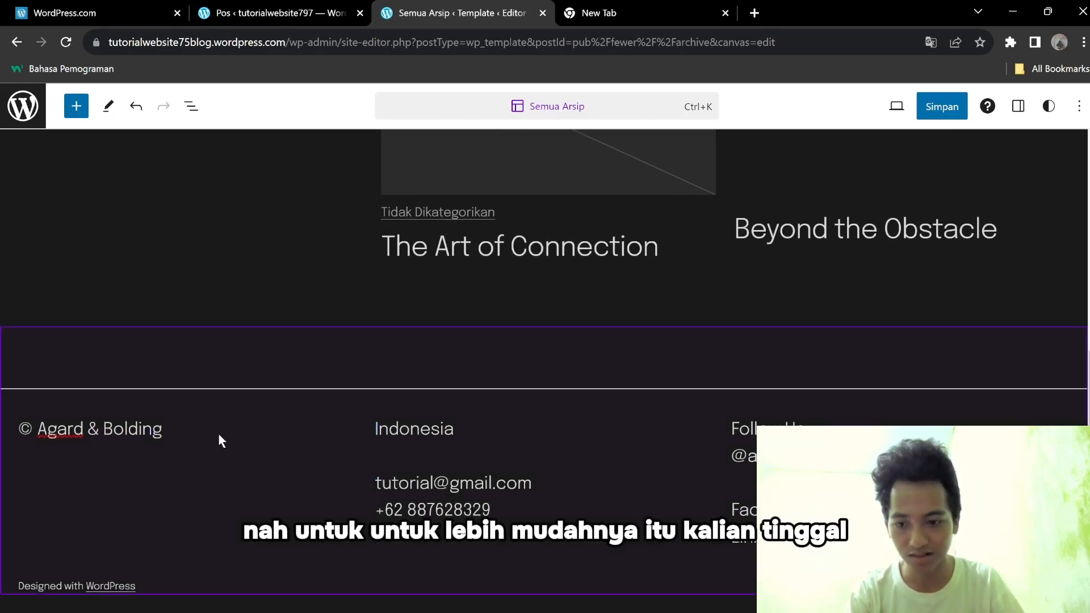
Open the block and pattern inserter and scroll through its list.
scroll(741, 452, up, 3)
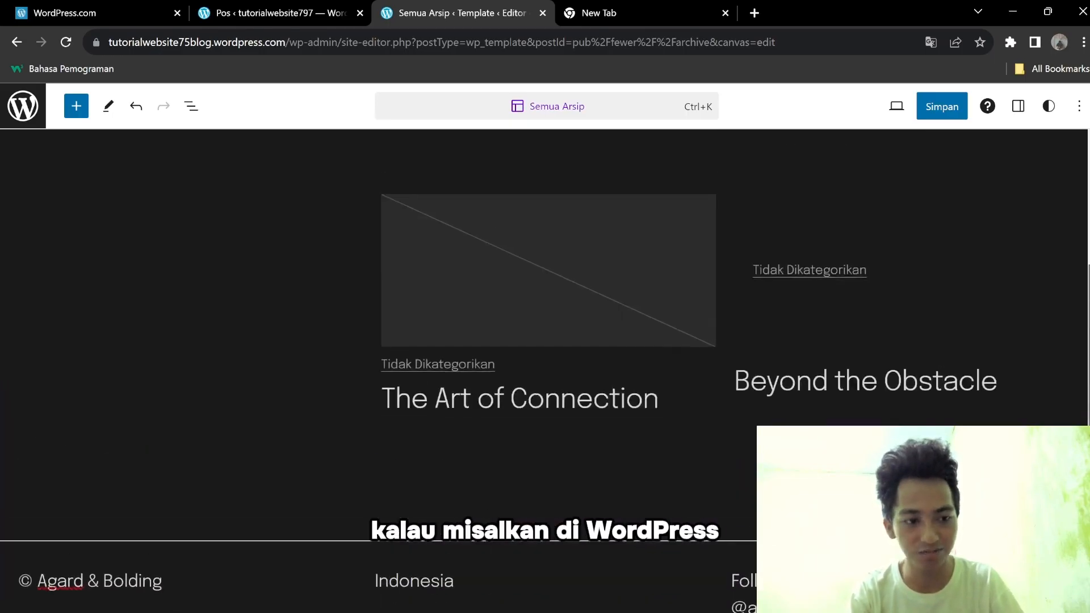
scroll(563, 196, up, 5)
click(74, 109)
drag(257, 250, 257, 310)
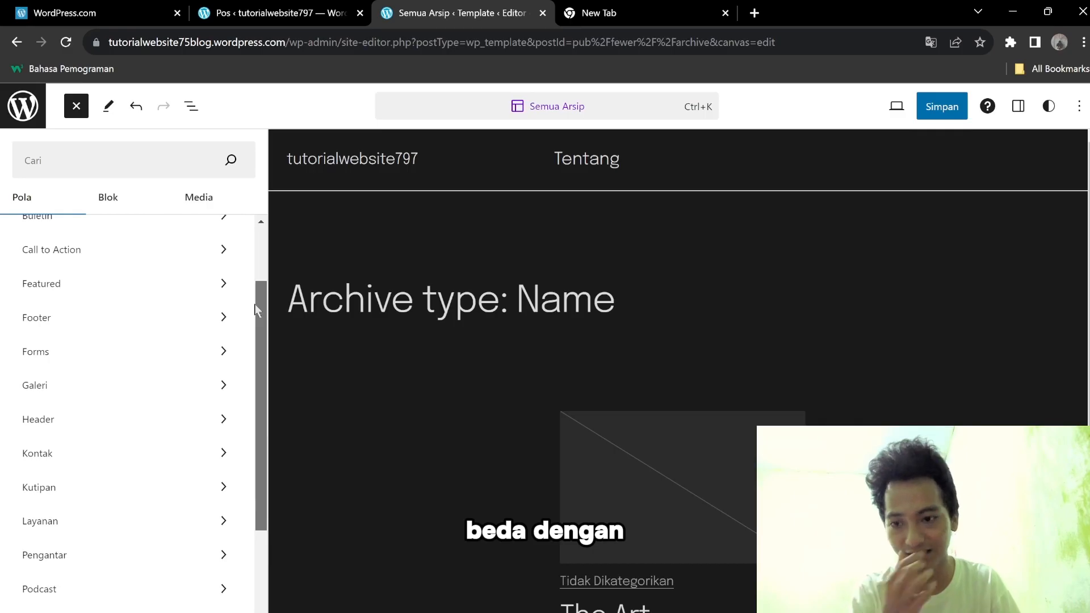
scroll(256, 334, down, 2)
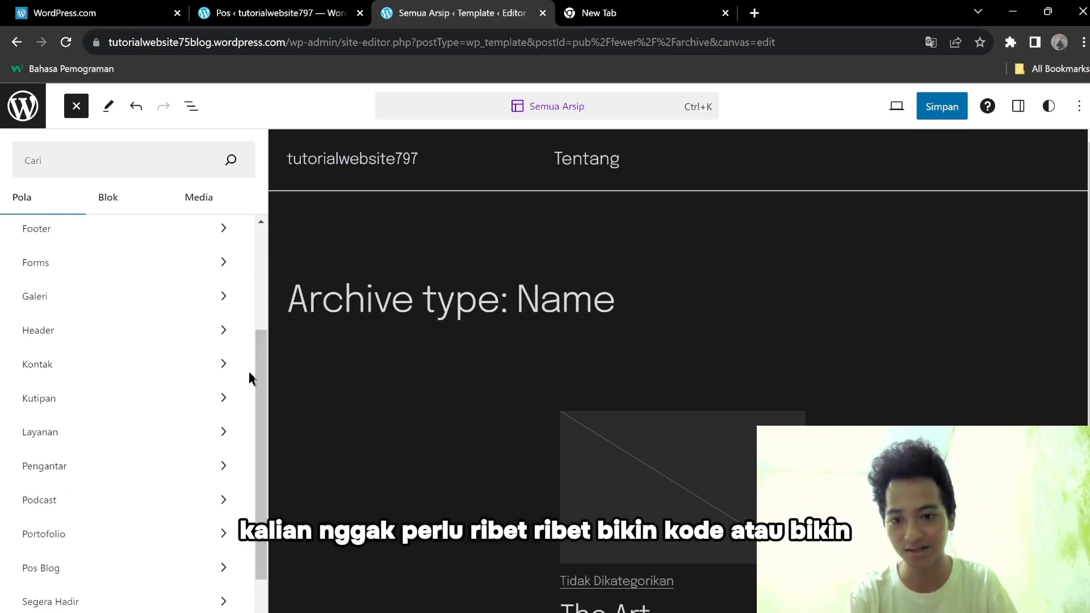
drag(259, 369, 260, 263)
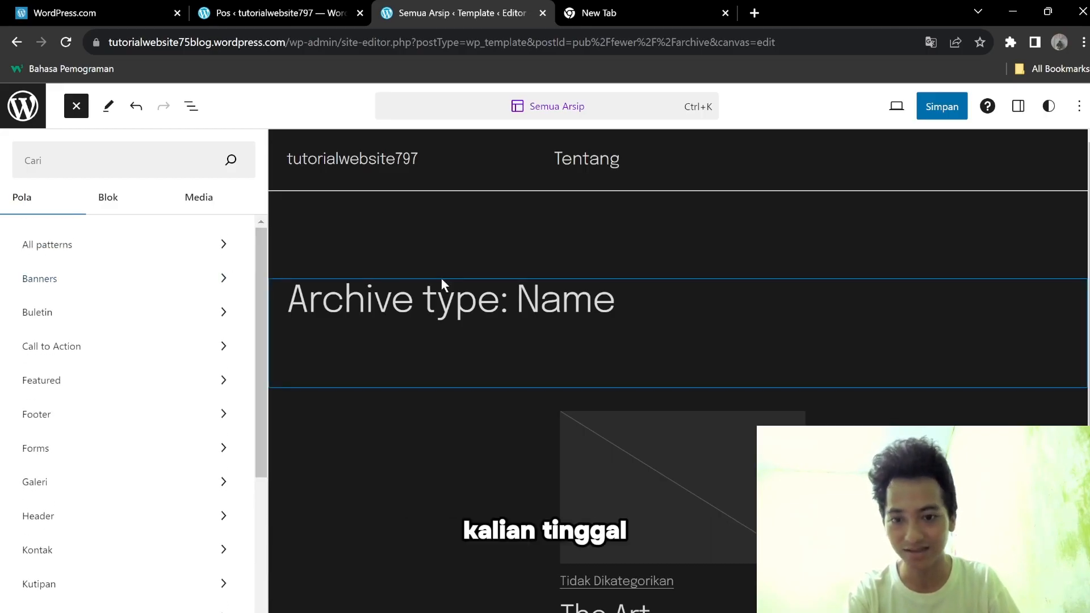
Look at the Buletin patterns, then select the 'Archive type: Name' heading to close the library.
click(153, 313)
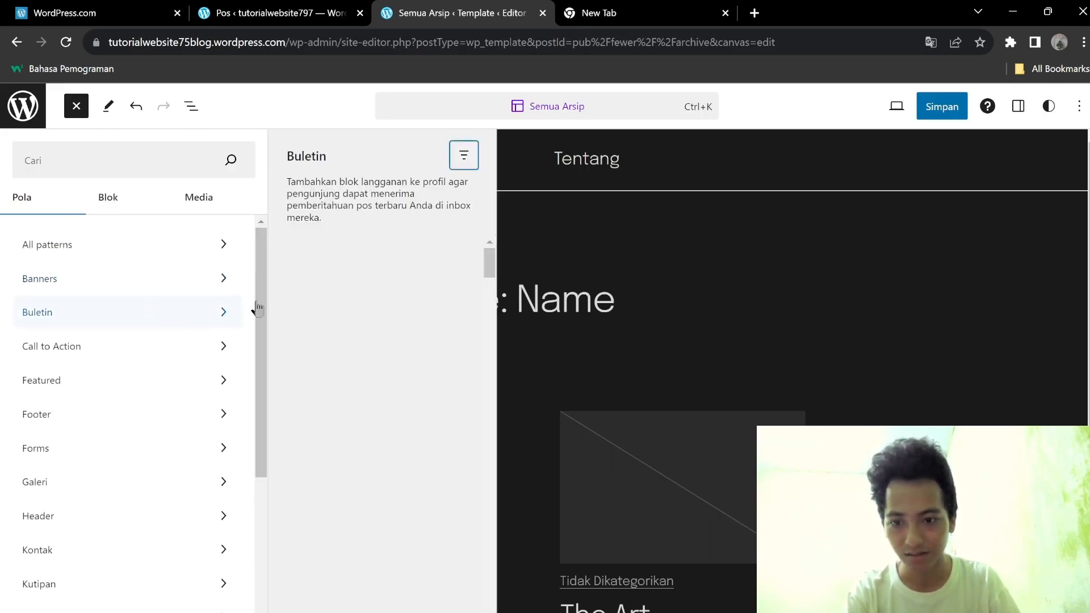
drag(484, 264, 489, 309)
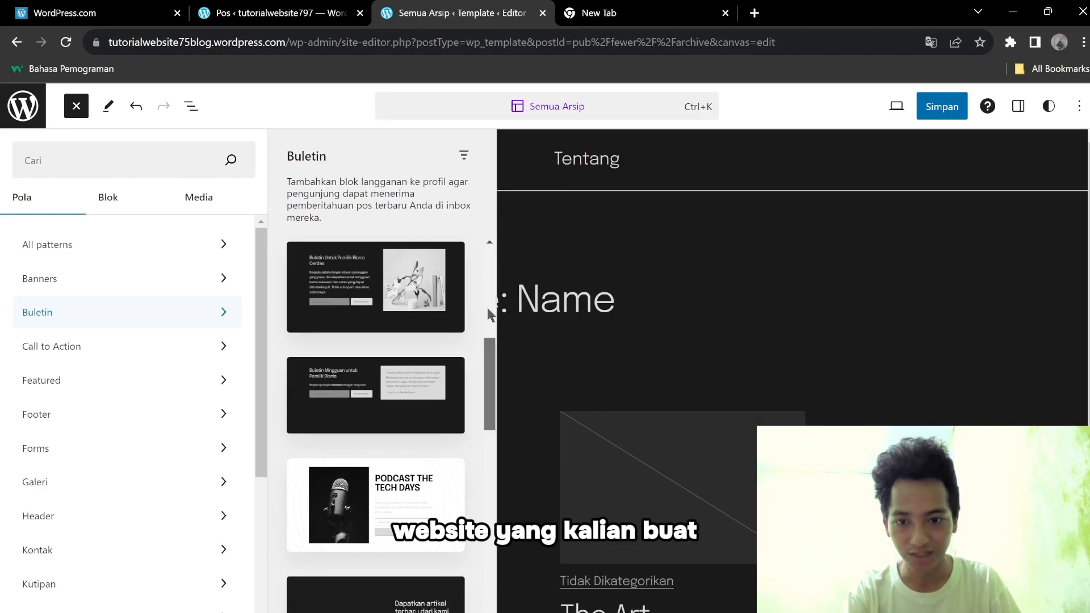
click(700, 286)
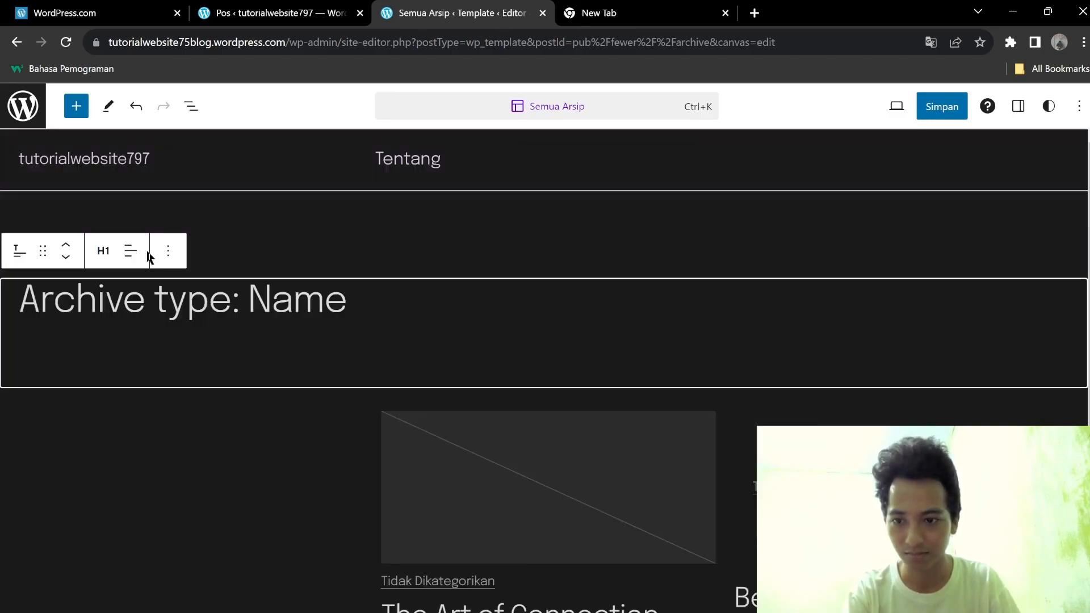
click(168, 250)
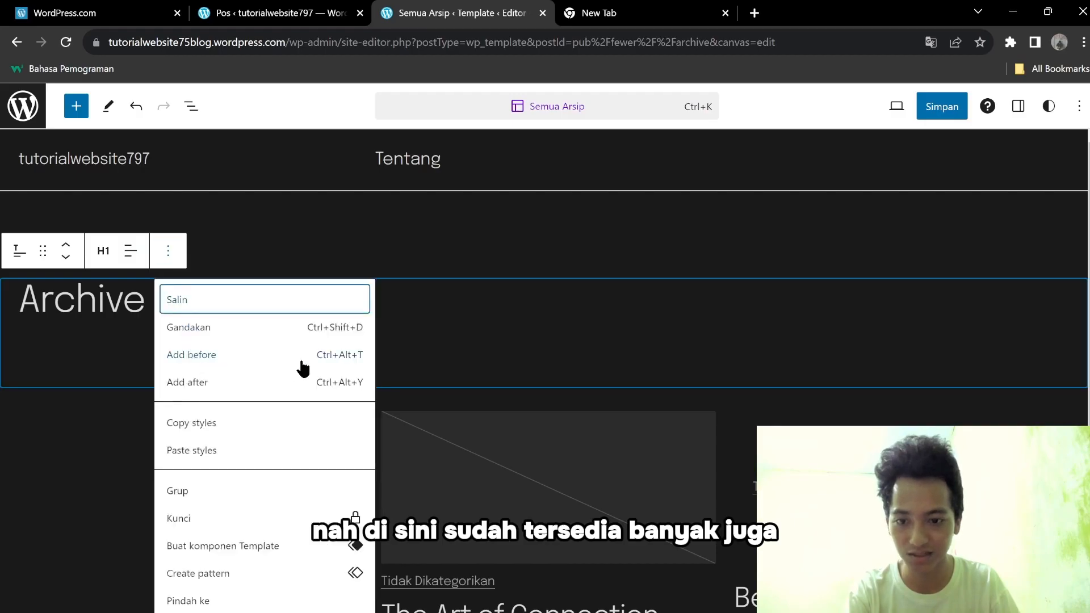
click(173, 256)
click(102, 256)
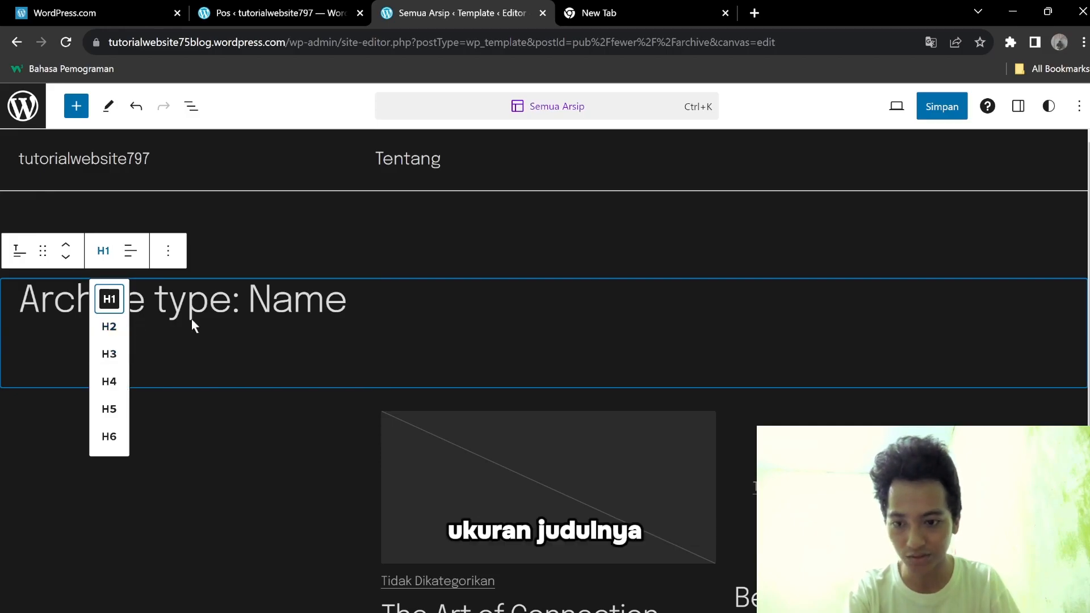
click(244, 317)
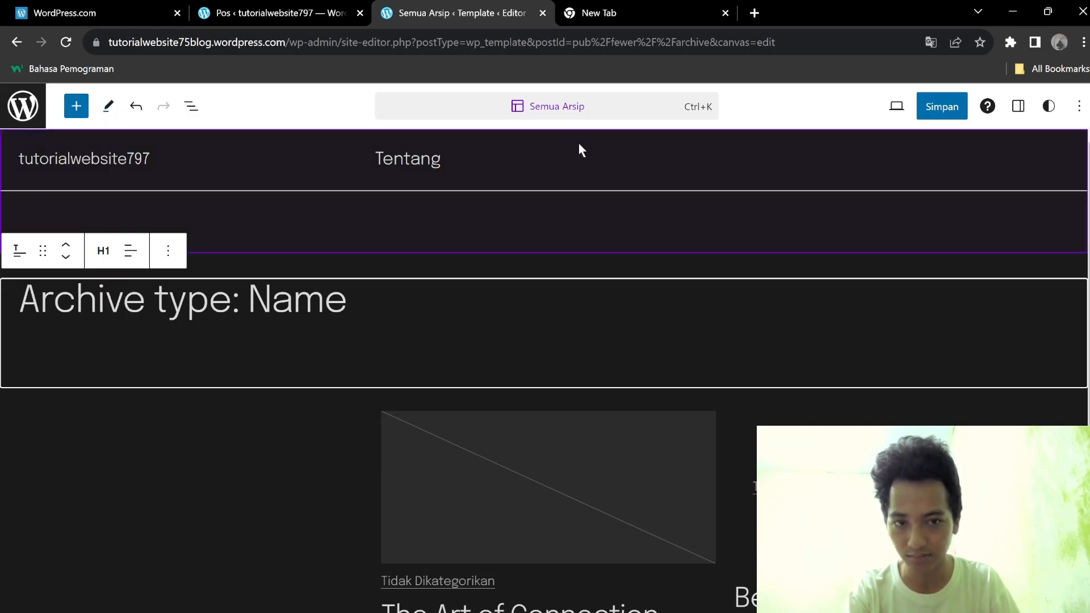
click(1089, 193)
click(74, 111)
click(125, 197)
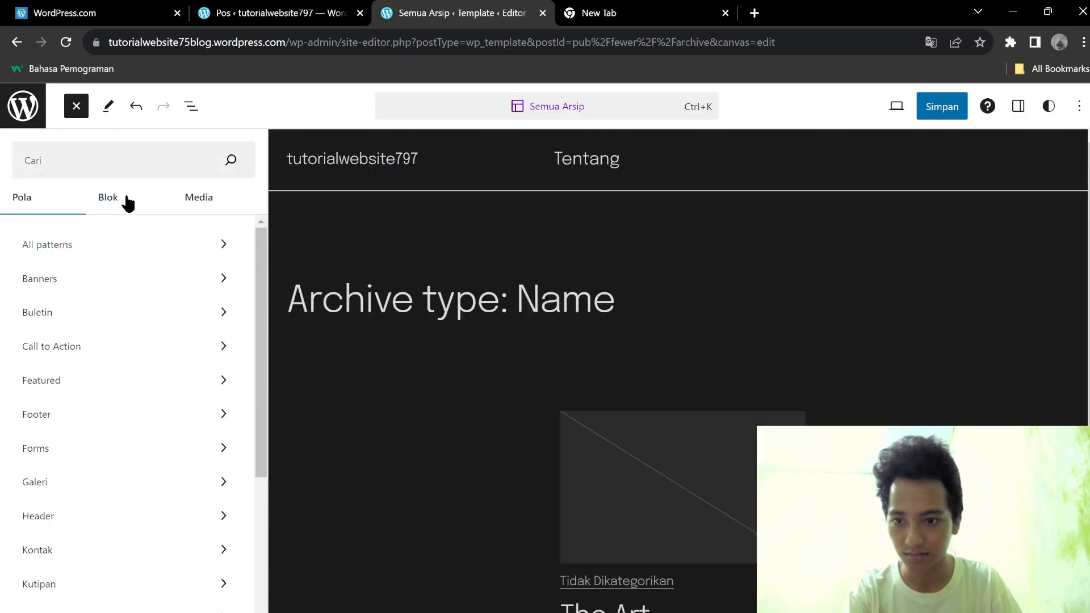
drag(257, 238, 279, 237)
click(203, 200)
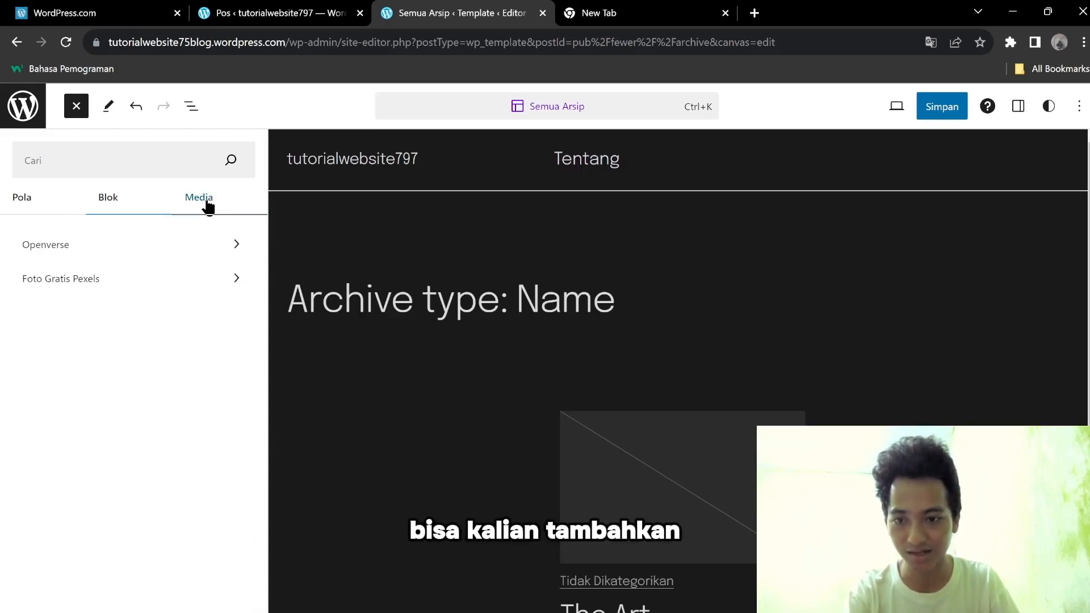
click(308, 289)
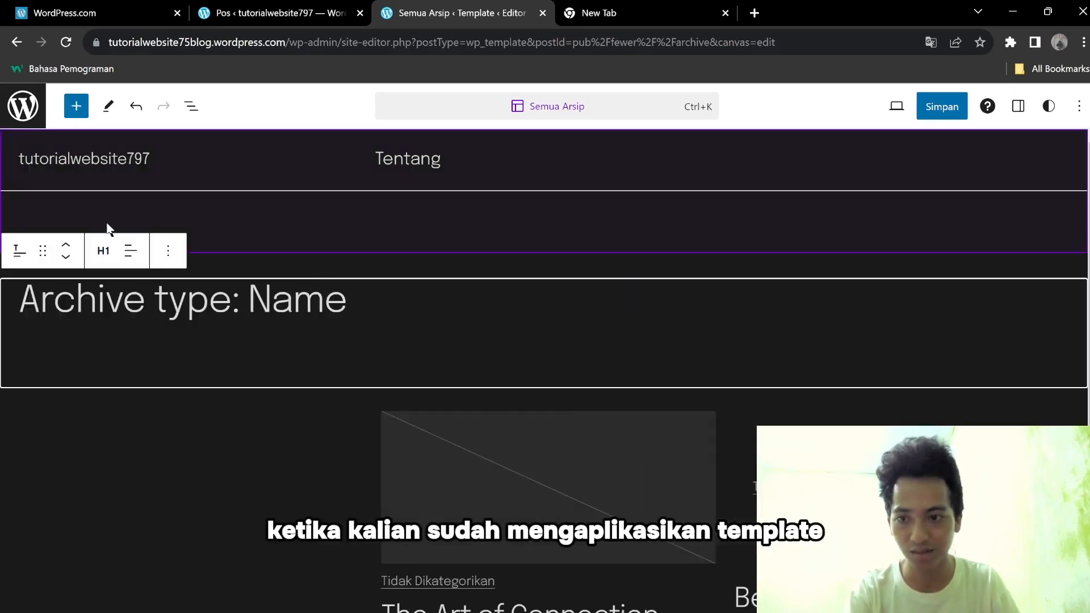
click(940, 109)
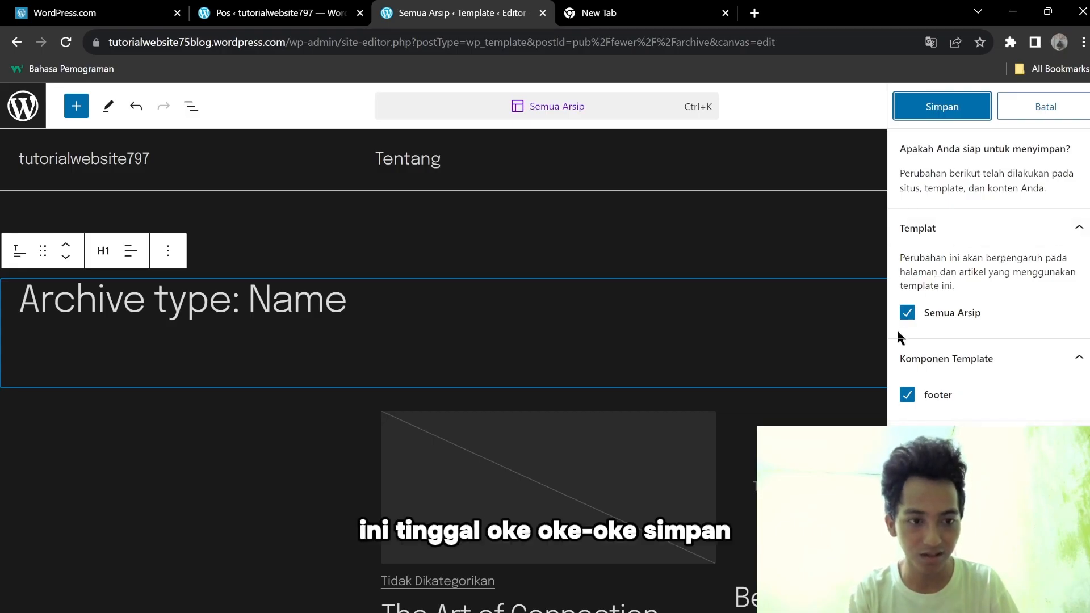
Save both the Semua Arsip template and footer changes.
click(960, 109)
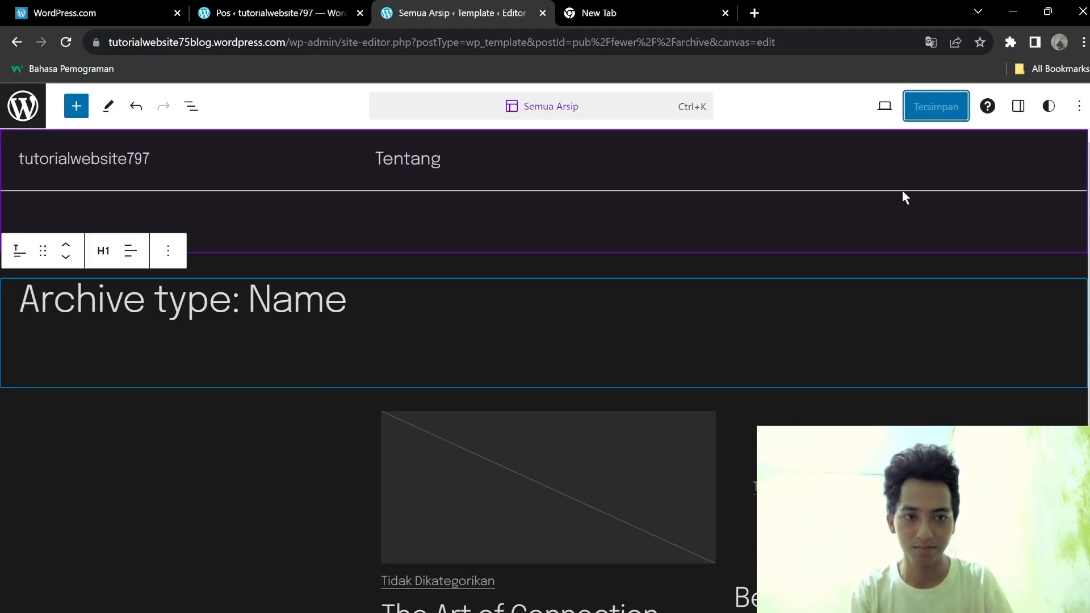
drag(1087, 172, 1085, 116)
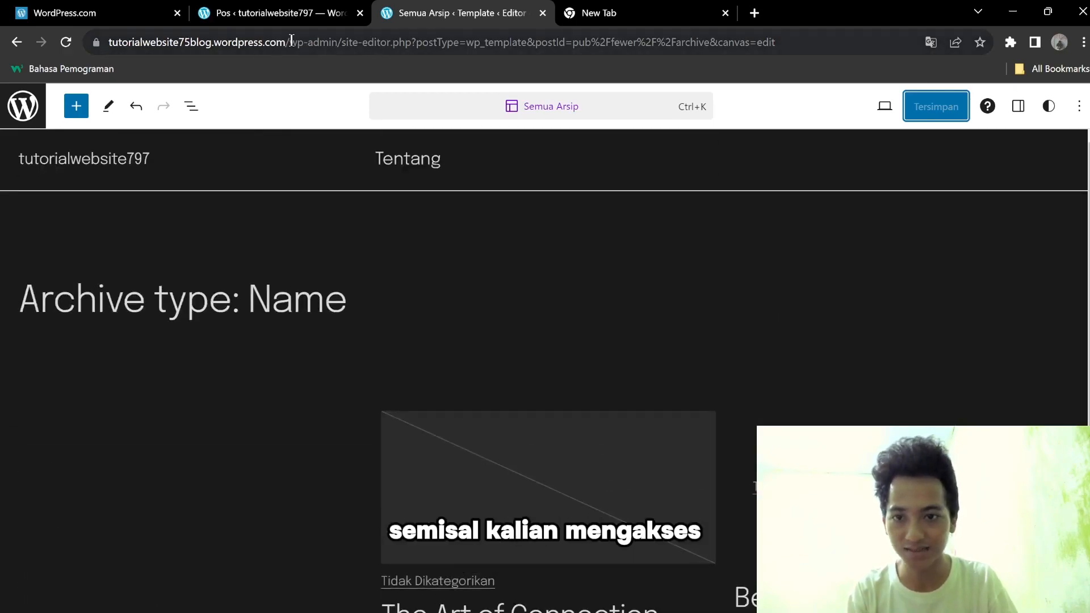
Trim the editor URL to tutorialwebsite75blog.wordpress.com and load that live blog in the new tab.
drag(290, 40, 457, 40)
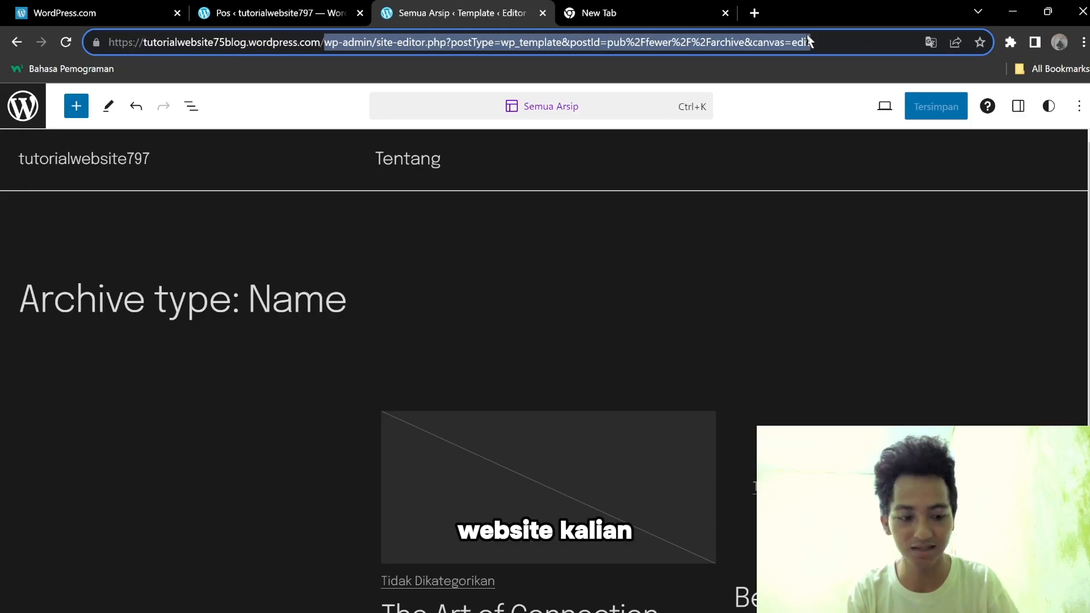
key(BackSpace)
key(BackSpace)
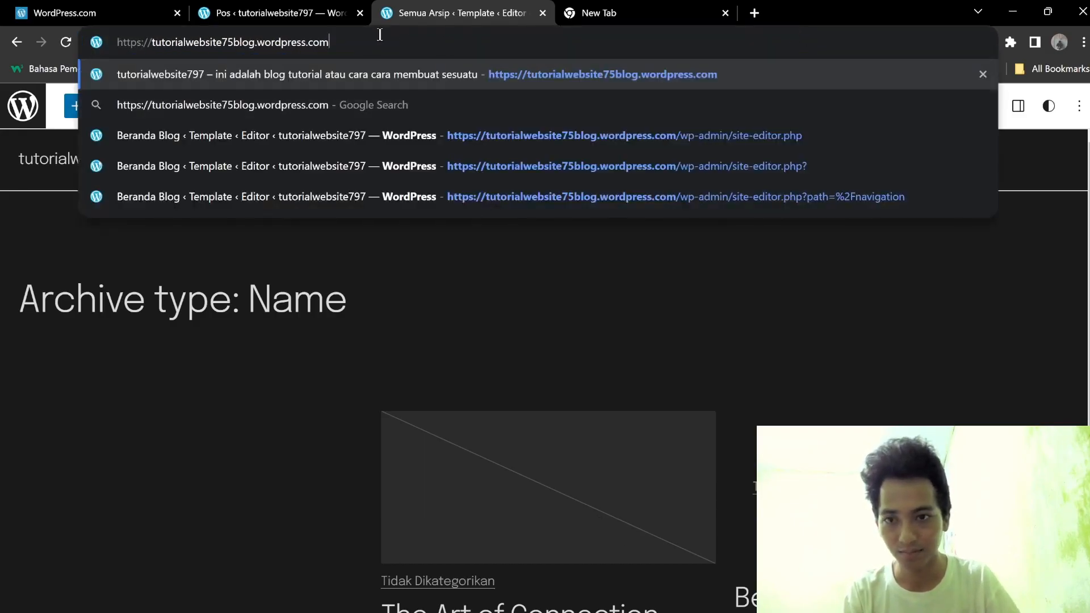
drag(341, 50, 154, 45)
key(ctrl+c)
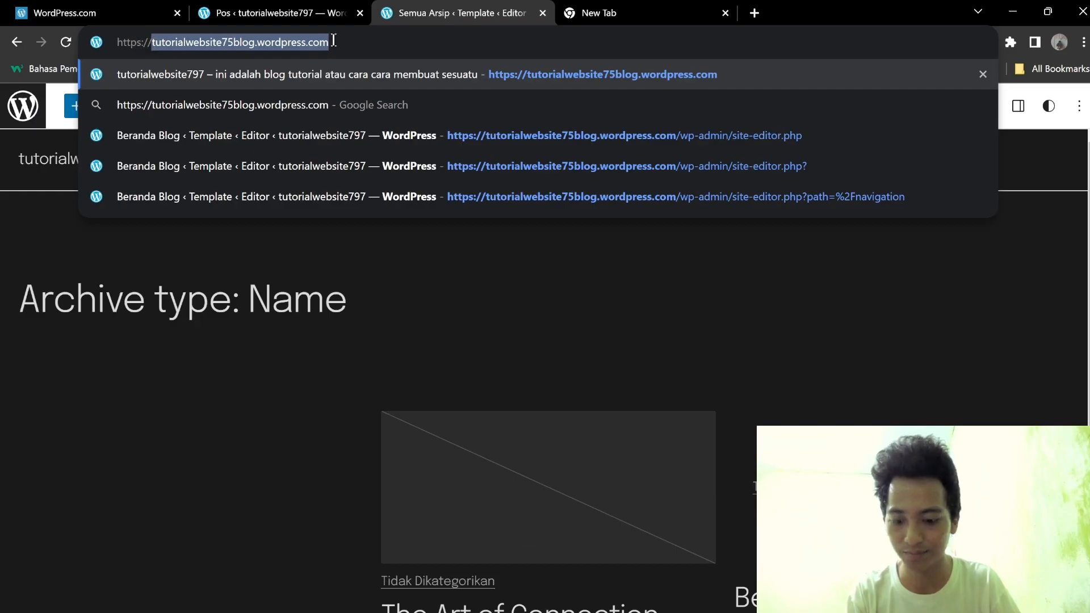
click(687, 15)
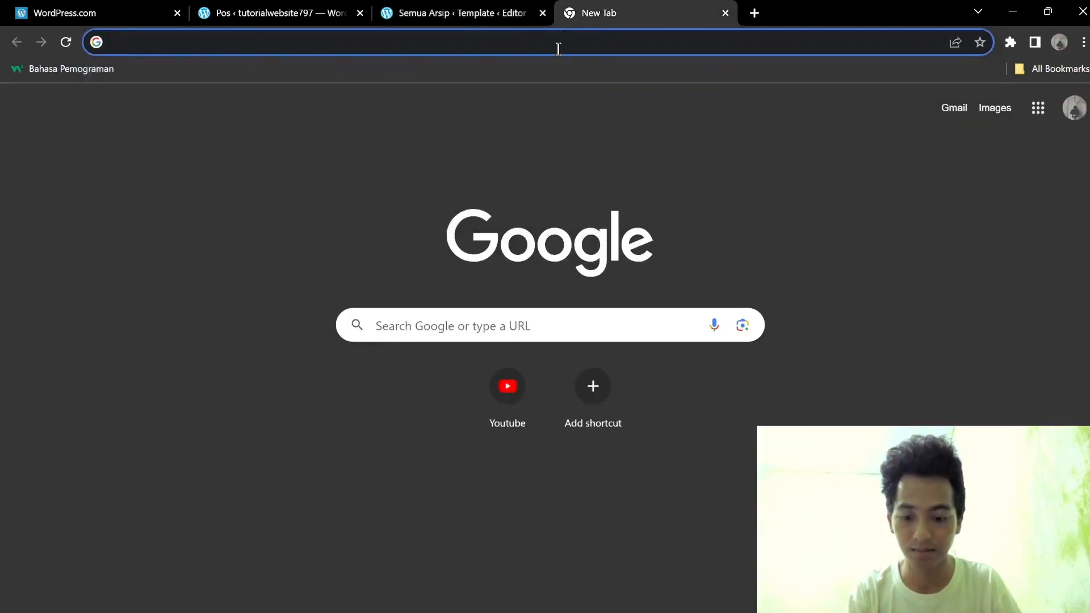
key(ctrl+v)
key(Return)
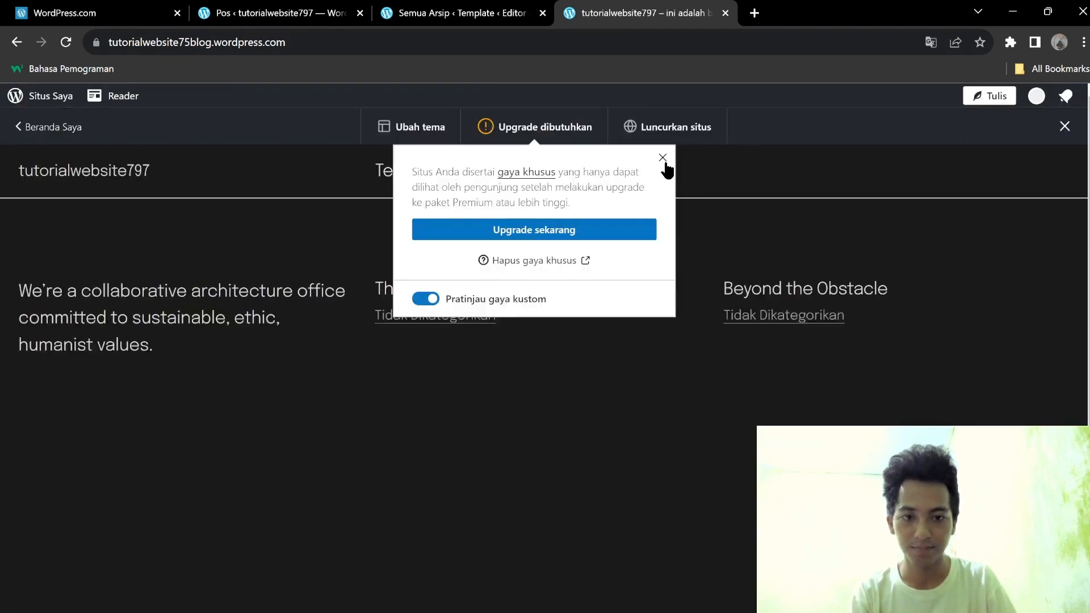
Dismiss the upgrade popup and Ubah tema bar, browse the live blog, then return to Semua Arsip.
click(665, 154)
click(1065, 126)
scroll(544, 267, down, 4)
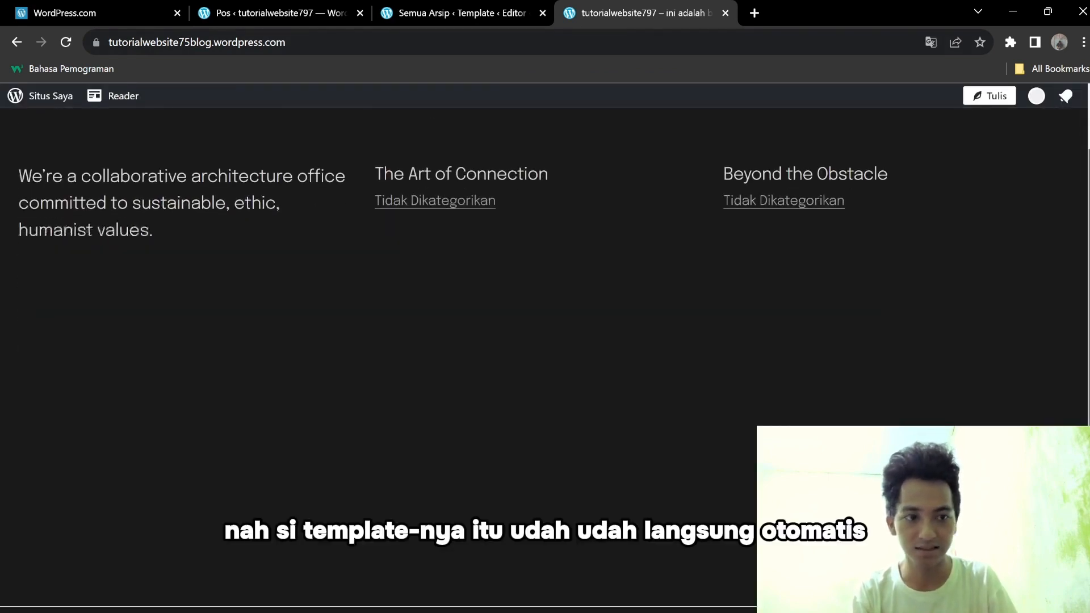
scroll(544, 296, down, 1)
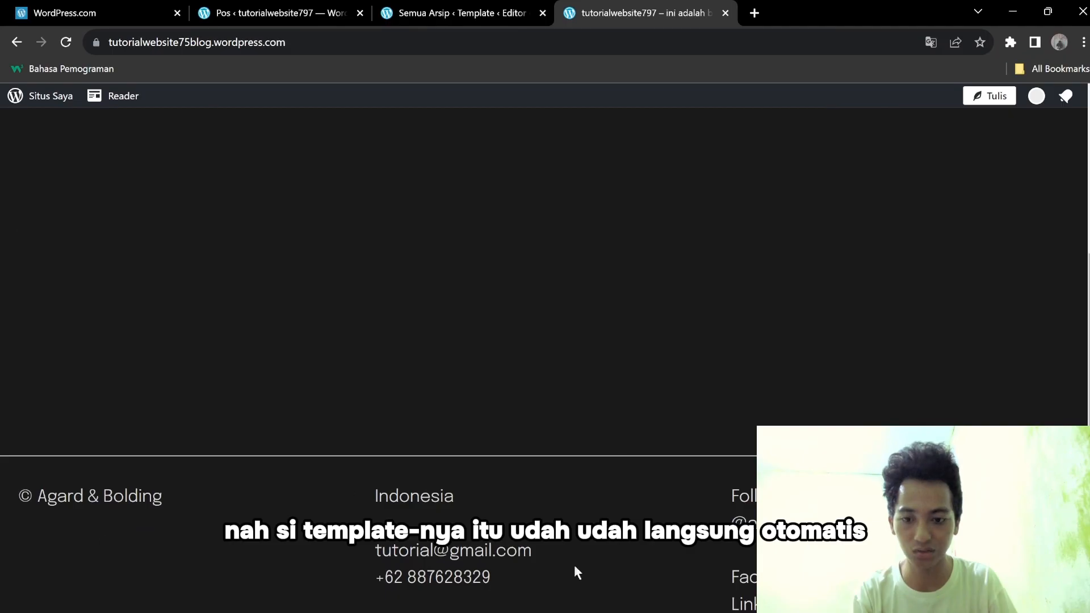
scroll(544, 267, up, 4)
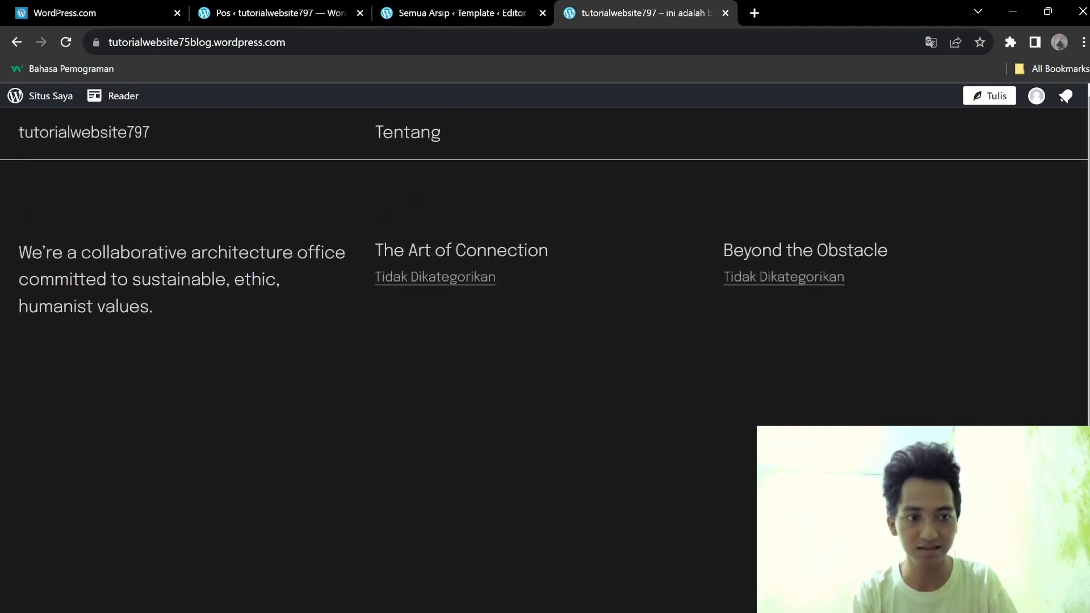
scroll(544, 267, down, 1)
scroll(1083, 243, down, 4)
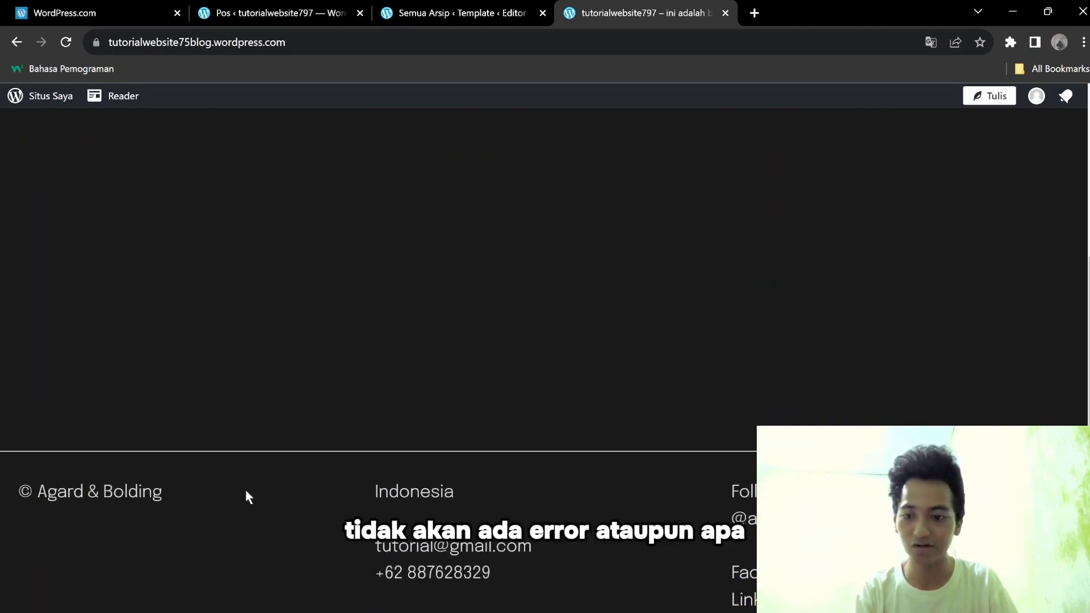
scroll(1085, 367, up, 5)
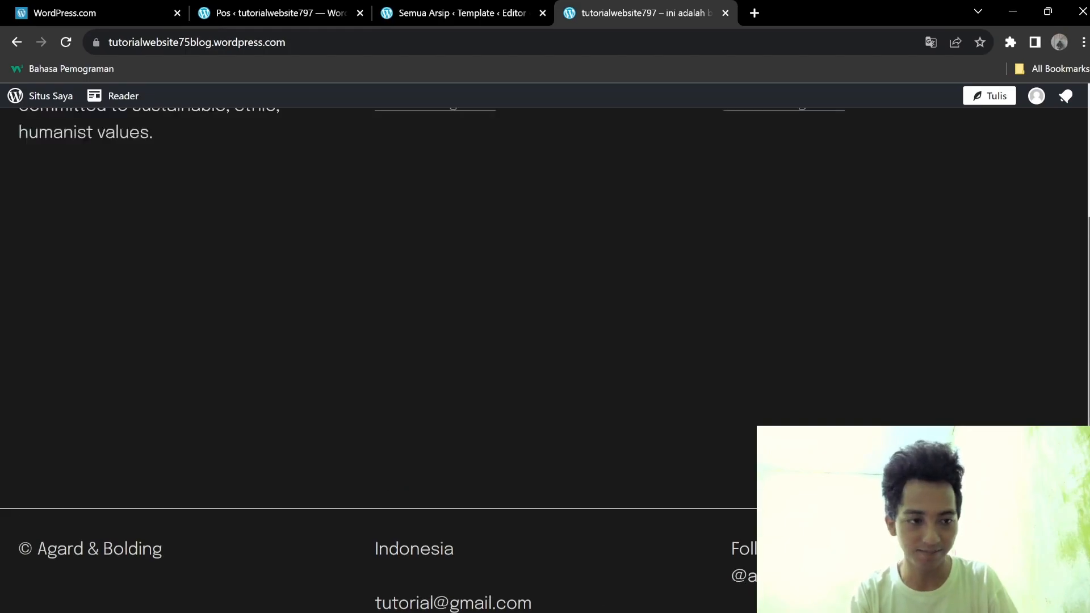
click(409, 12)
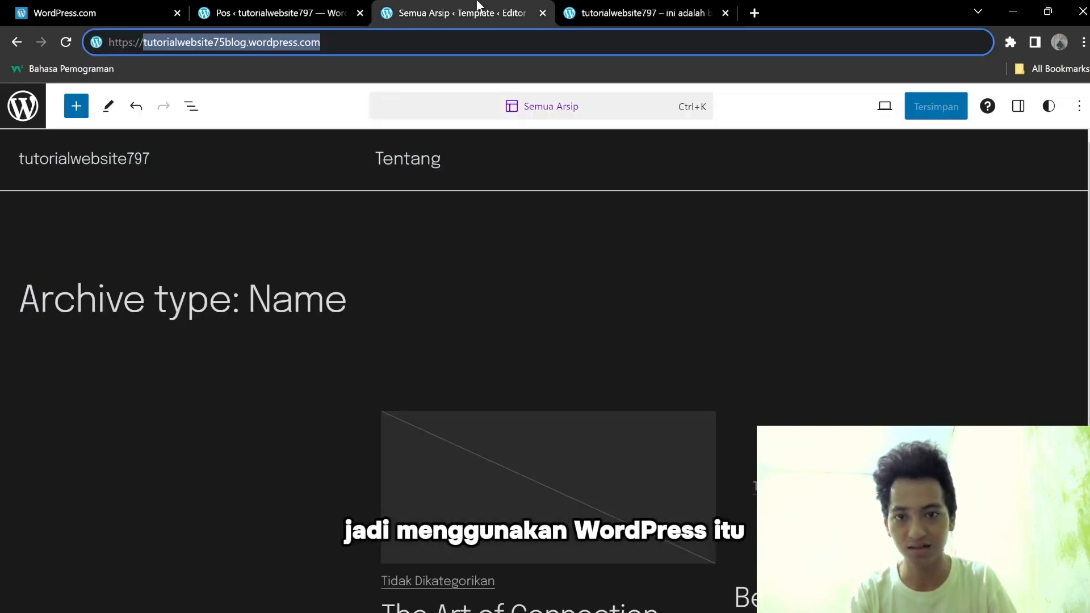
From the Pos admin tab, open Tampilan to view the theme gallery with Fewer active.
click(341, 10)
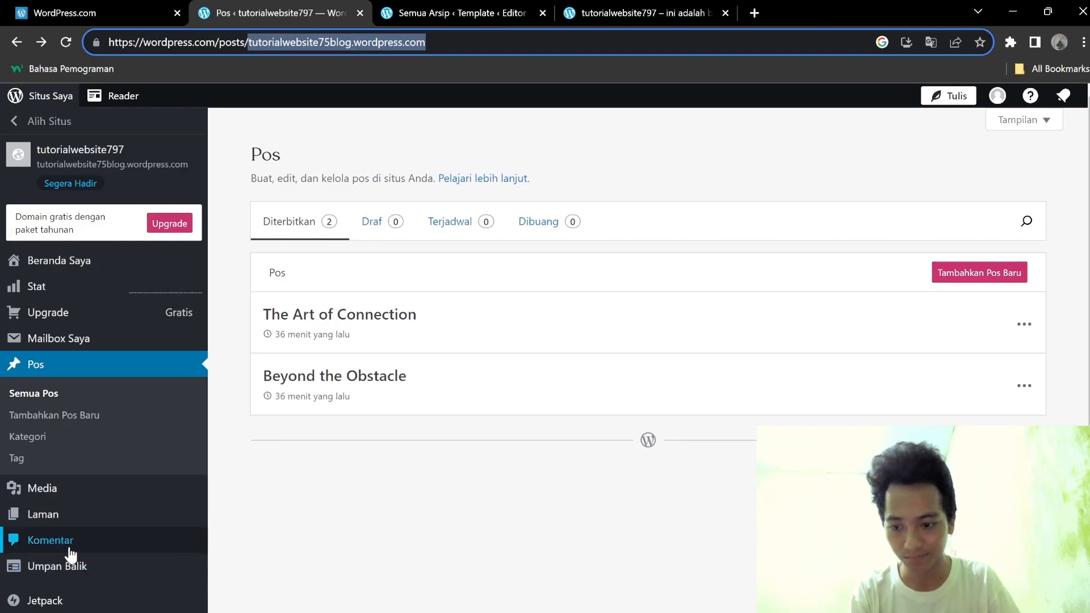
scroll(69, 553, down, 3)
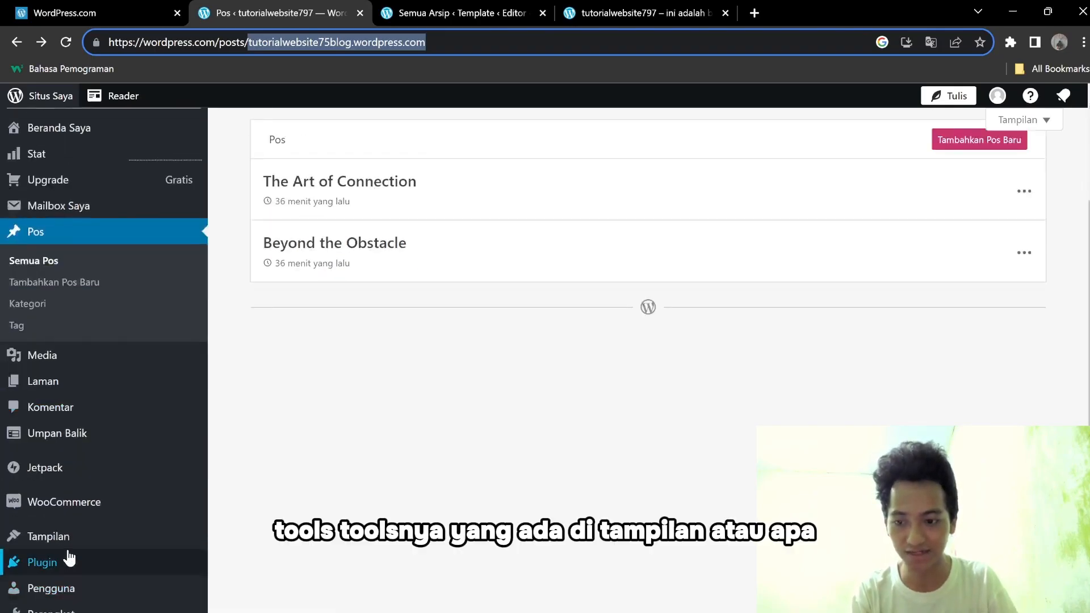
click(68, 545)
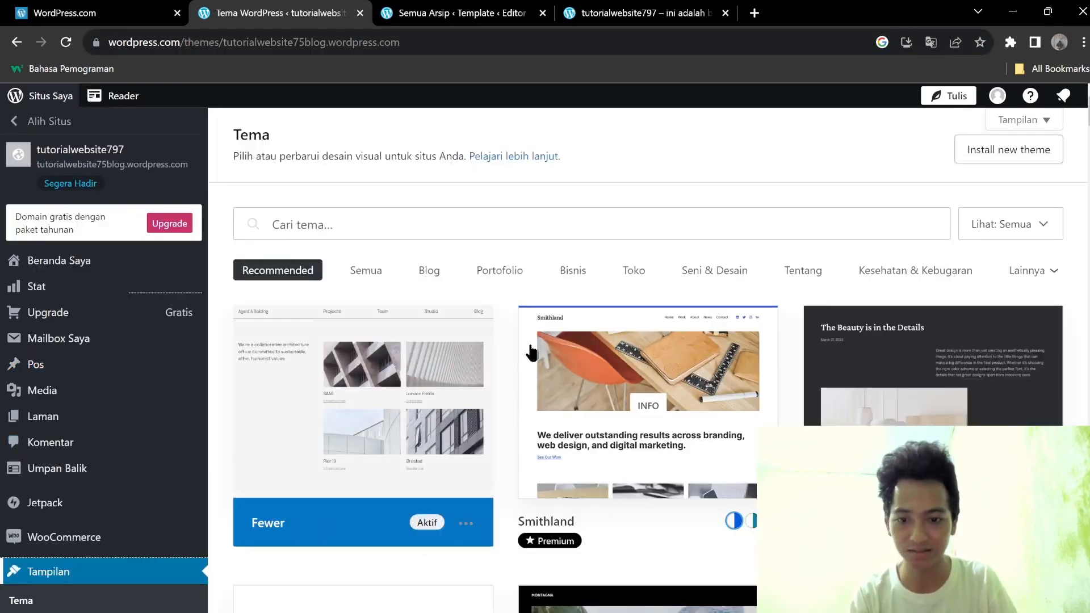
scroll(1078, 245, down, 5)
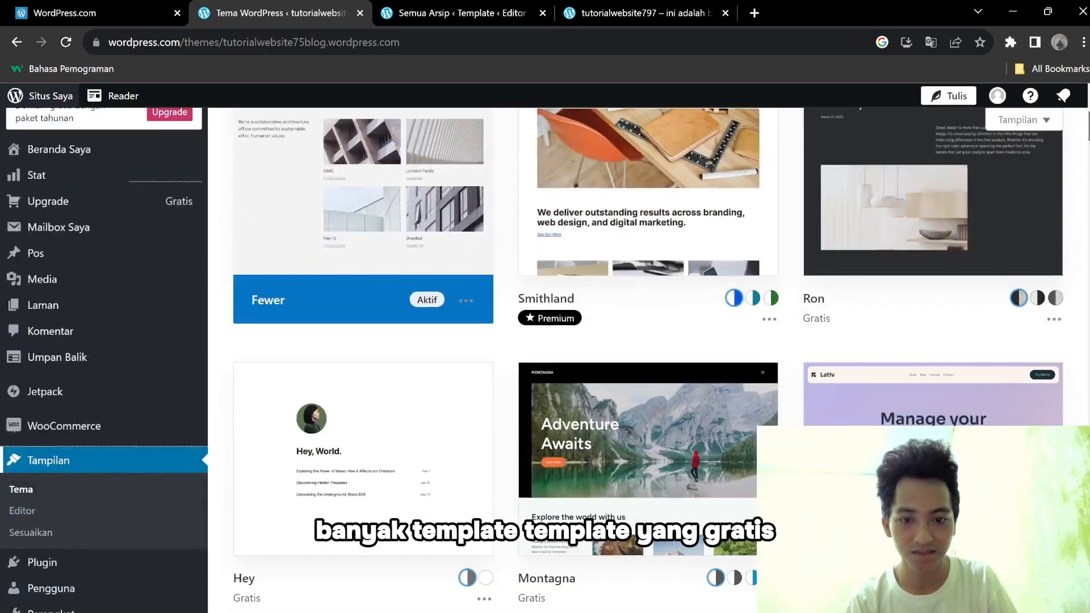
scroll(647, 357, down, 11)
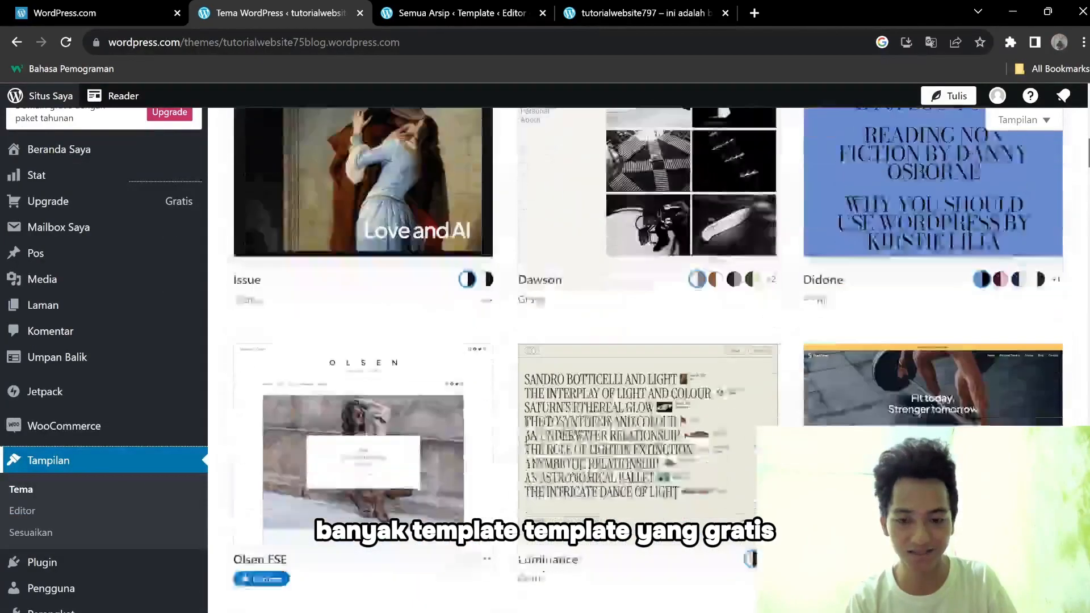
scroll(647, 357, down, 1)
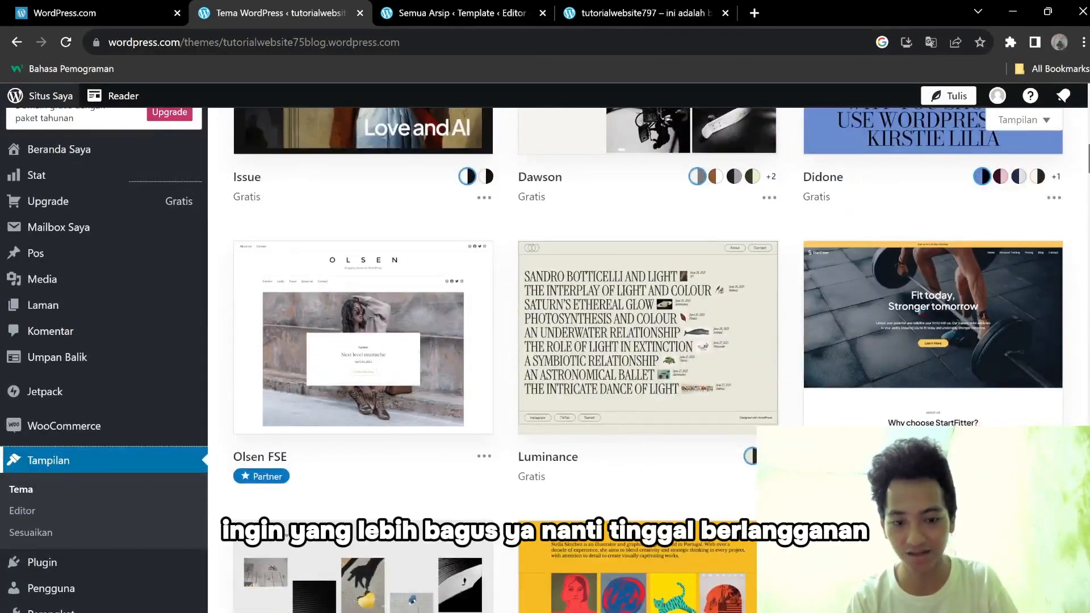
scroll(647, 357, down, 5)
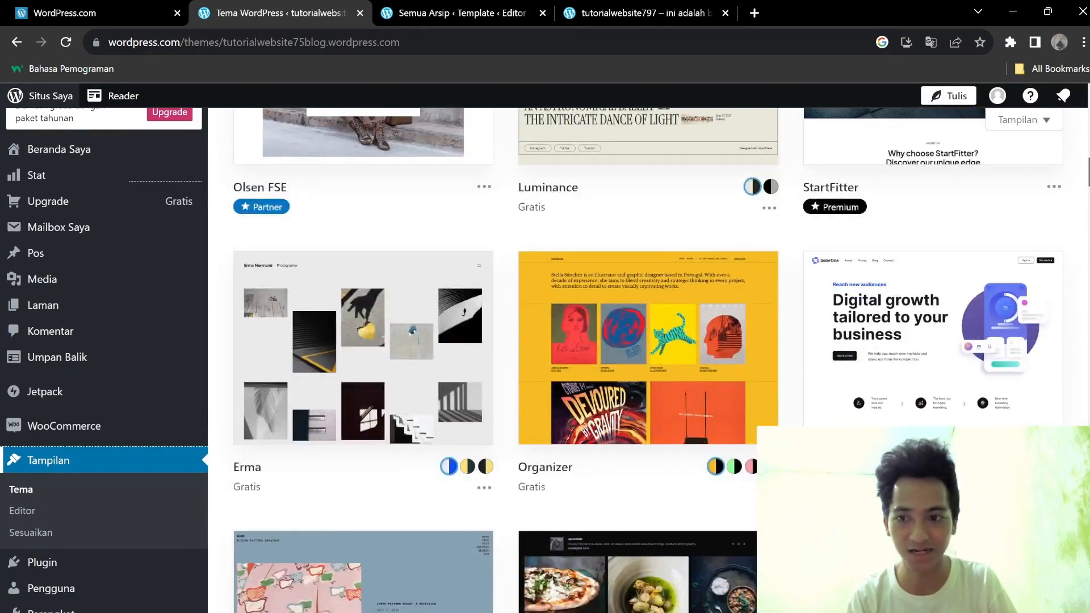
scroll(1088, 205, down, 12)
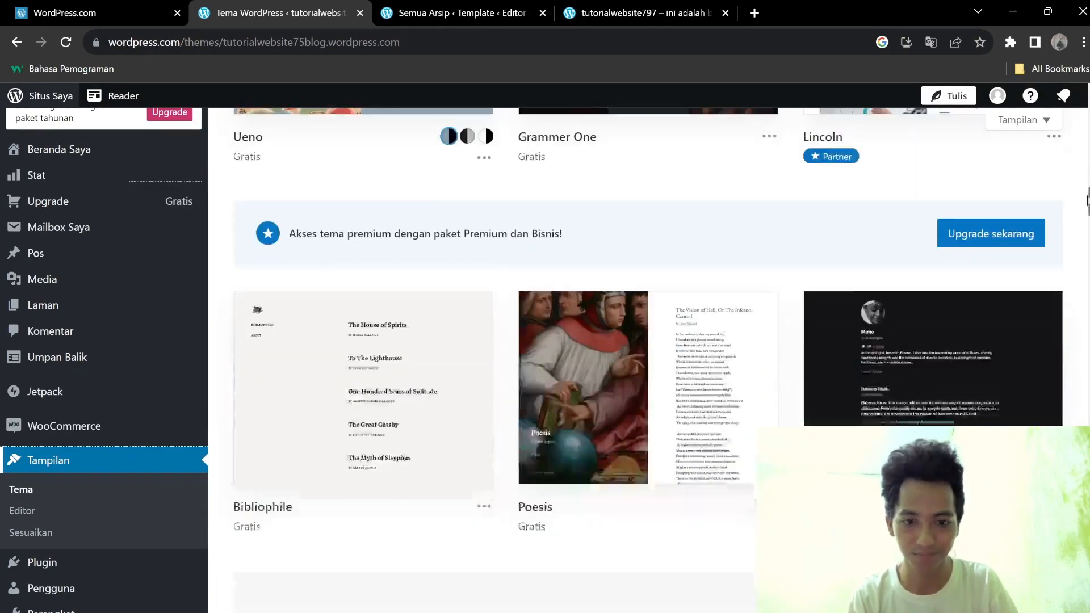
drag(1087, 204, 1087, 108)
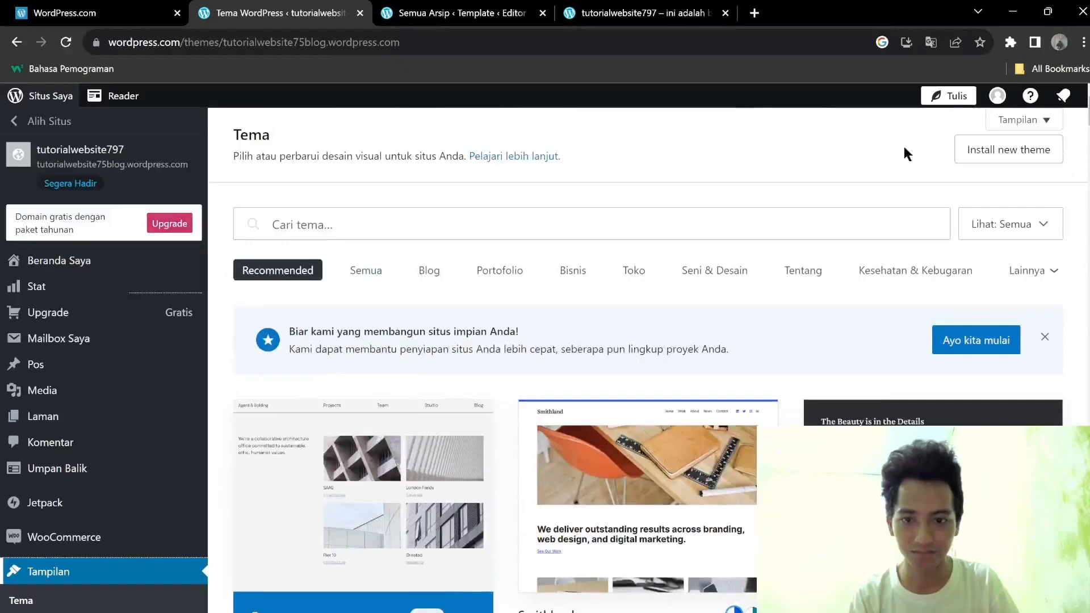
click(438, 281)
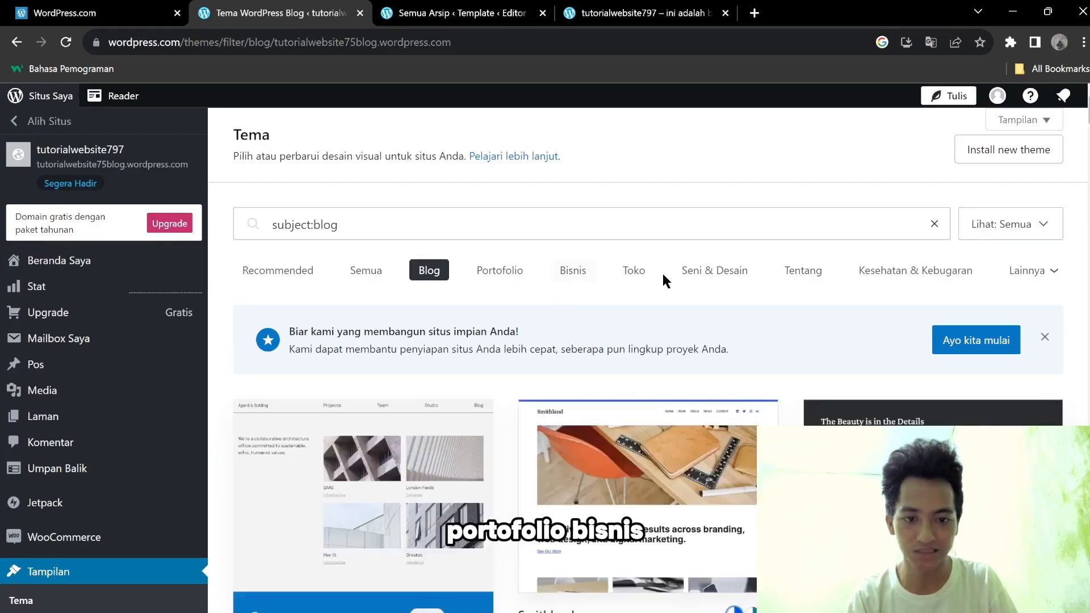
click(1054, 271)
scroll(1047, 239, down, 8)
scroll(788, 410, up, 8)
click(607, 291)
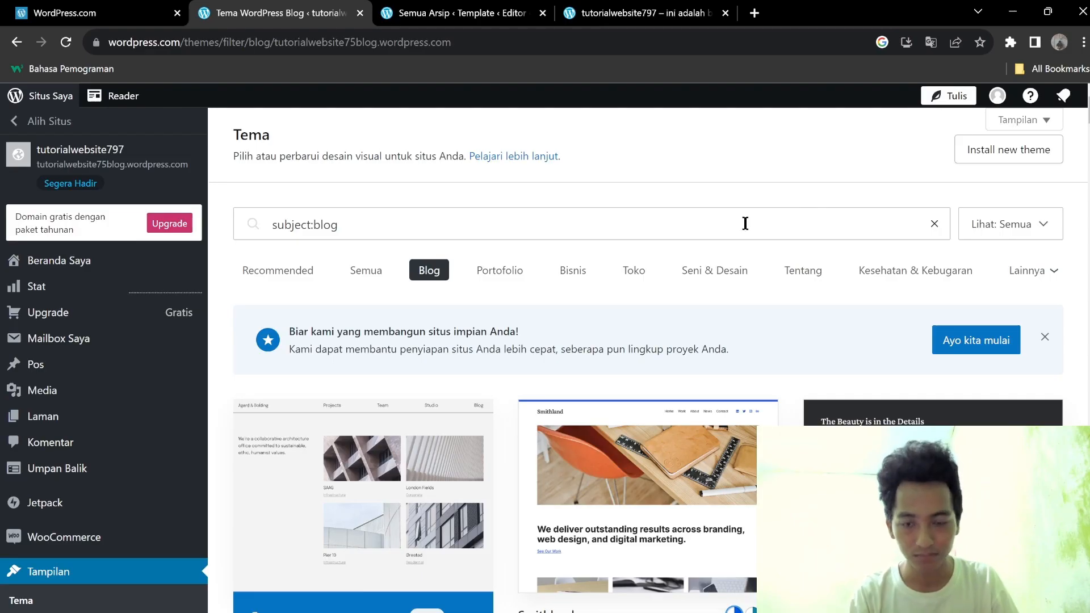
click(353, 230)
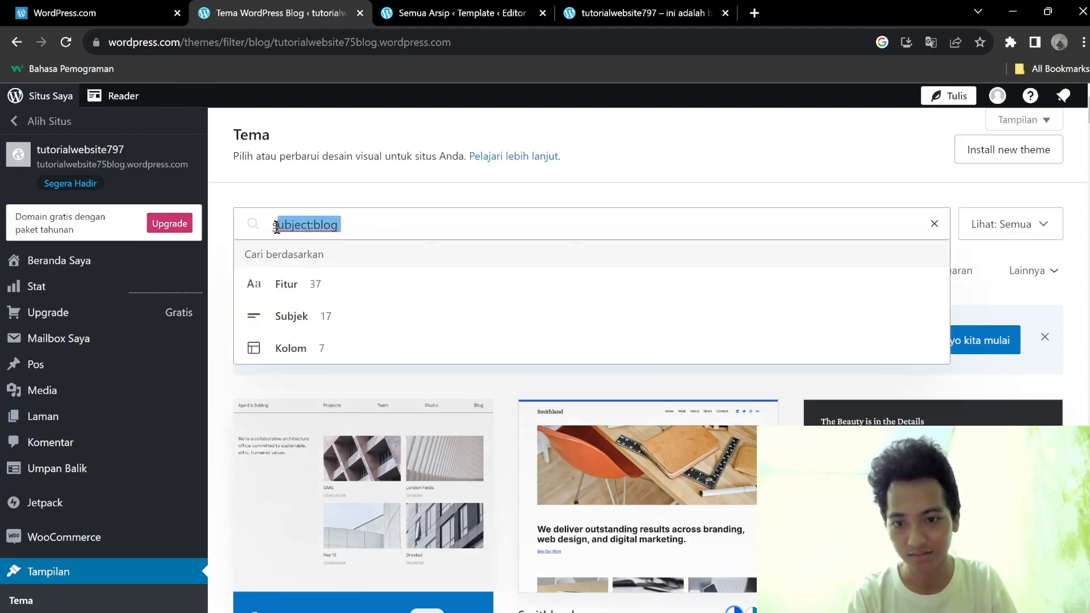
click(302, 191)
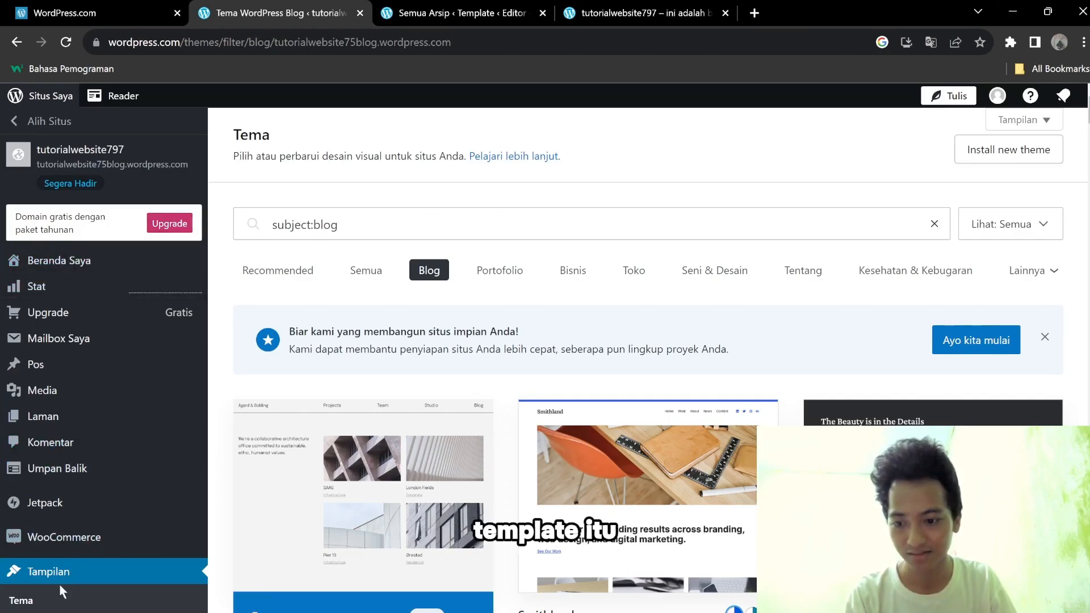
scroll(74, 574, down, 5)
scroll(90, 514, up, 5)
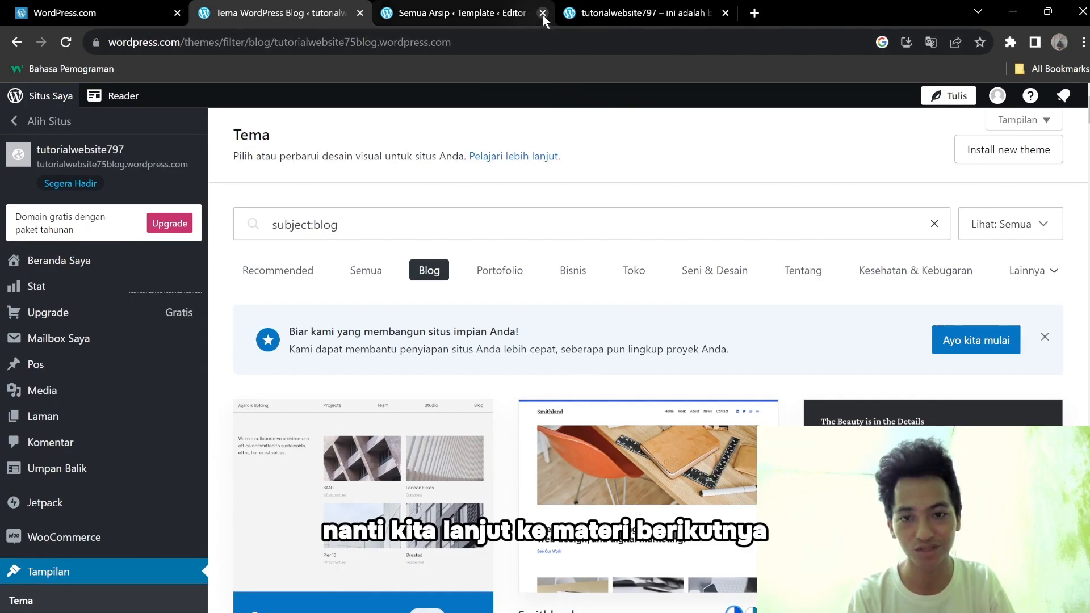
click(1013, 11)
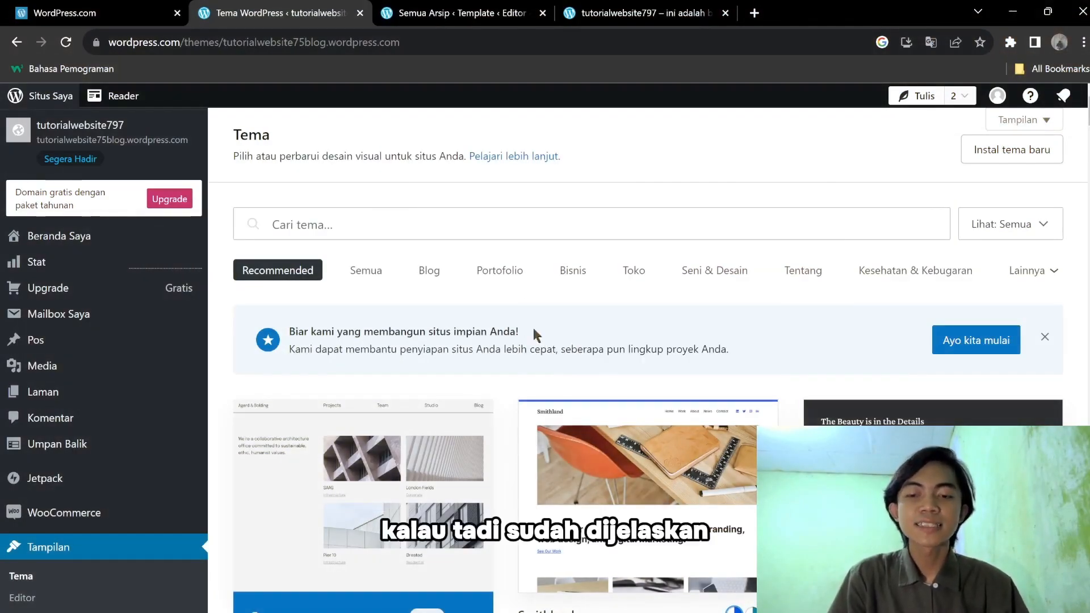
scroll(938, 261, down, 4)
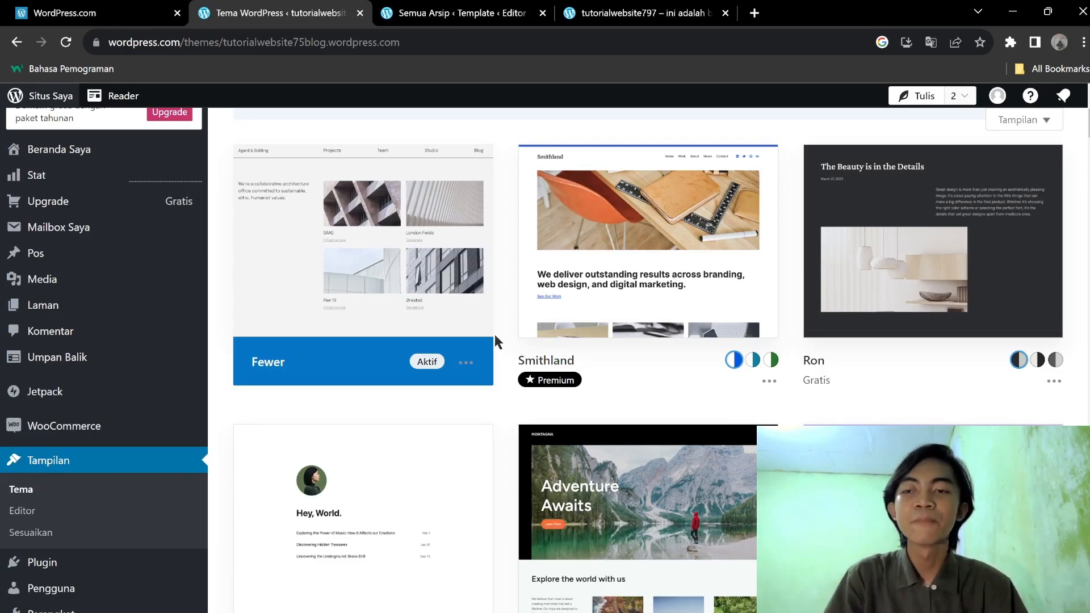
scroll(724, 337, up, 5)
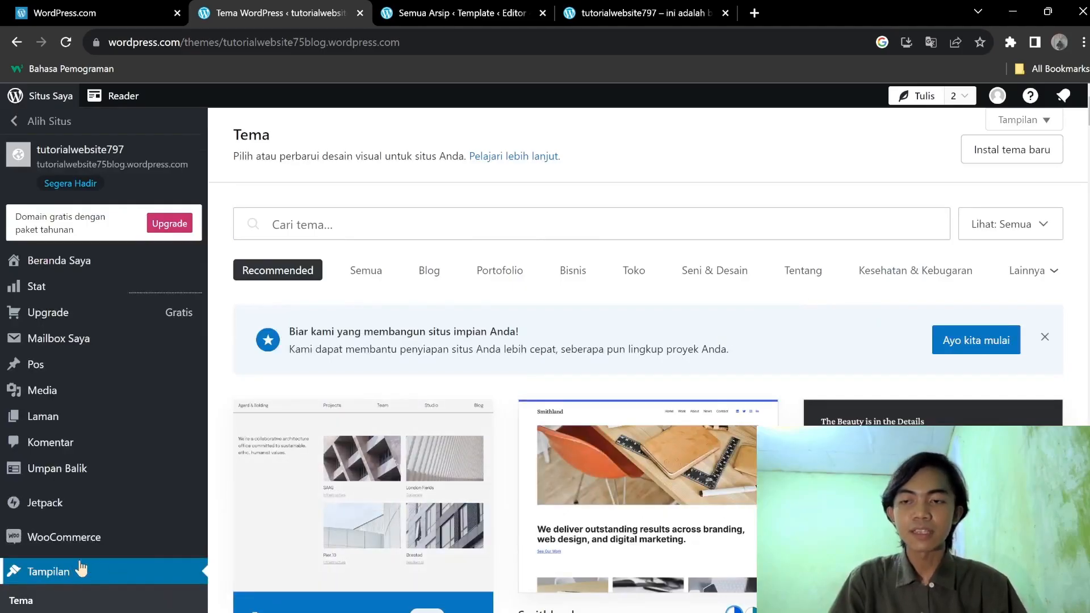
Open the Pos list and highlight the listed post titles.
click(70, 364)
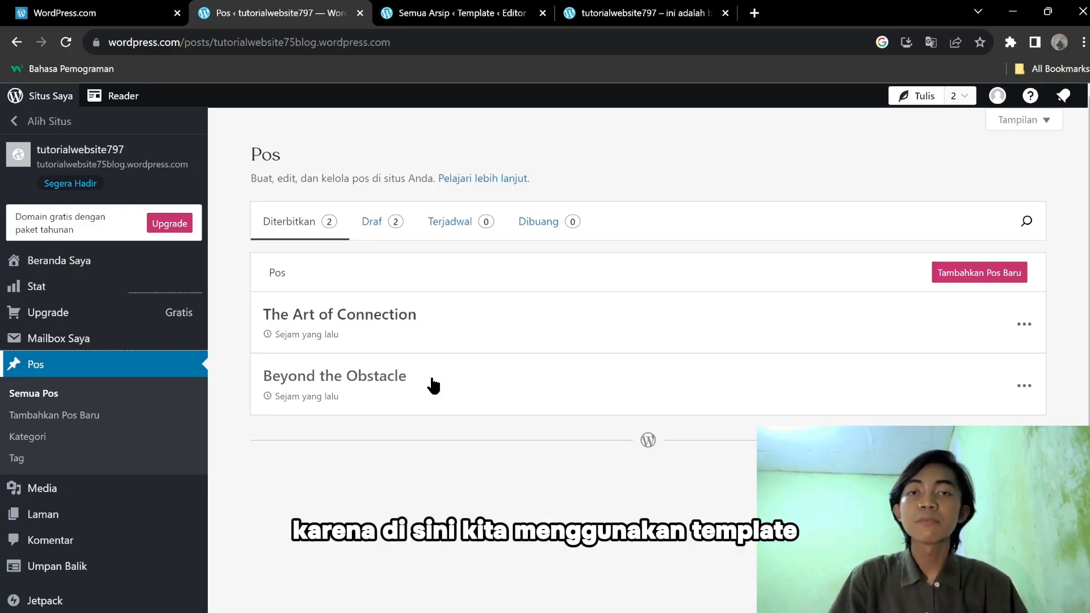
drag(233, 247, 396, 394)
click(414, 464)
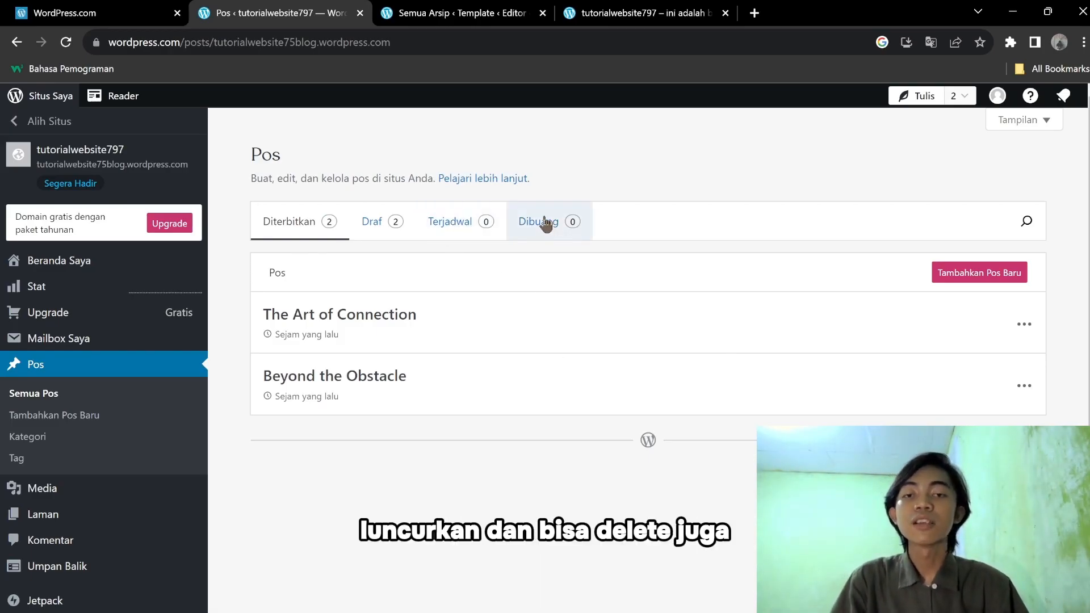
Check the Terjadwal, Draf and Diterbitkan tabs, then open The Art of Connection for editing.
click(428, 230)
click(454, 224)
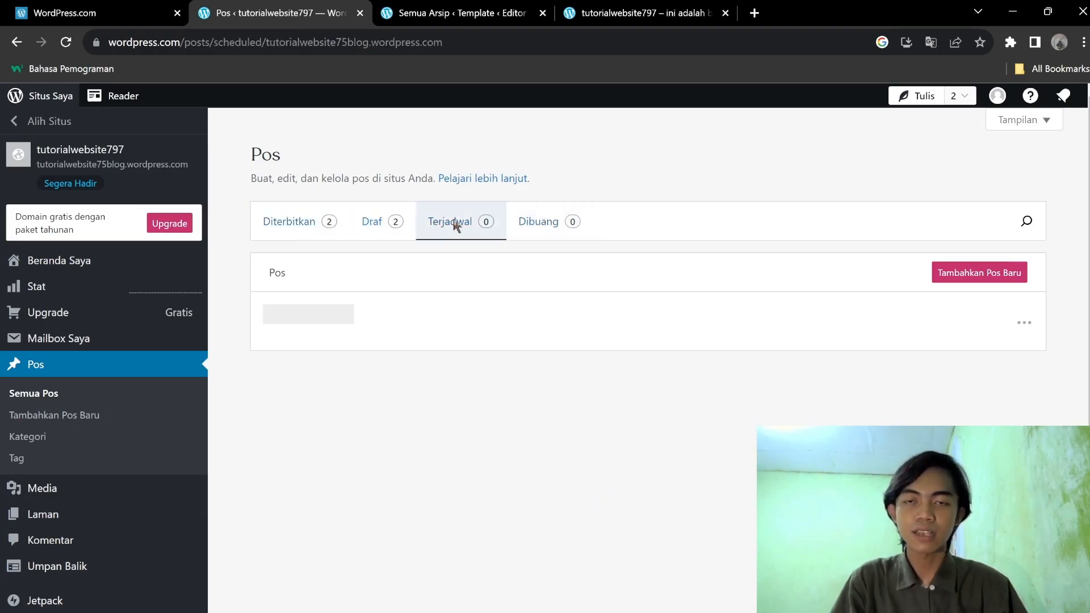
click(368, 219)
click(323, 221)
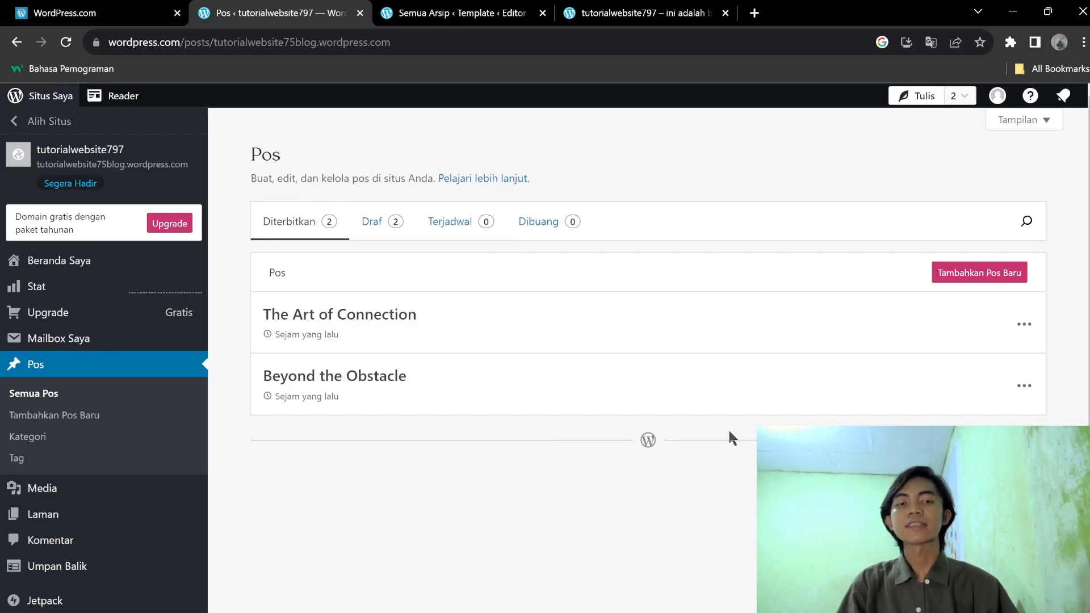
click(344, 317)
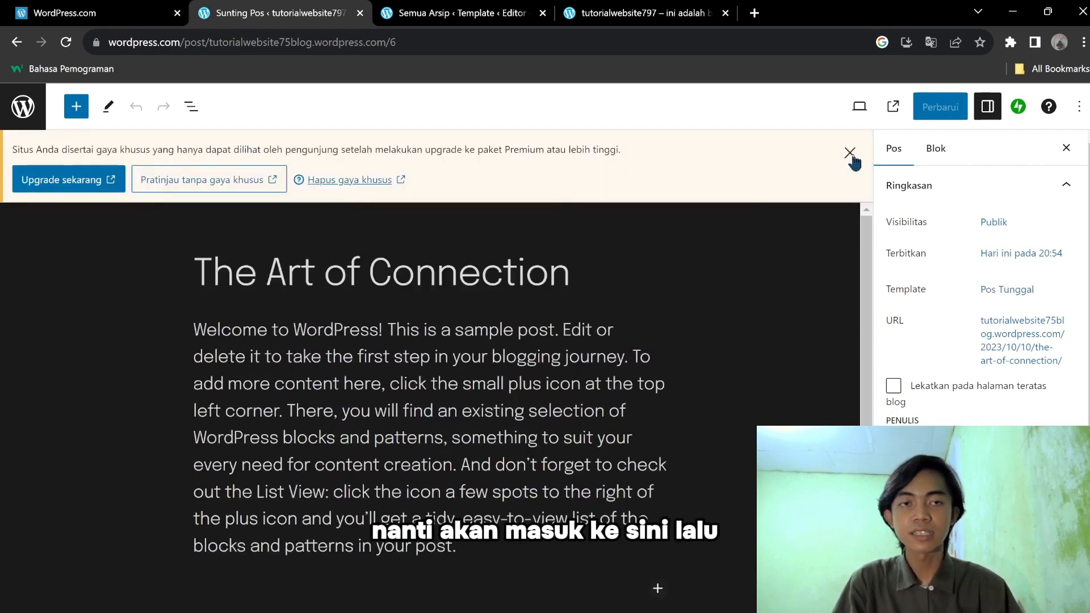
Dismiss the notice and retitle the post 'Cara Membuat Website'.
click(851, 154)
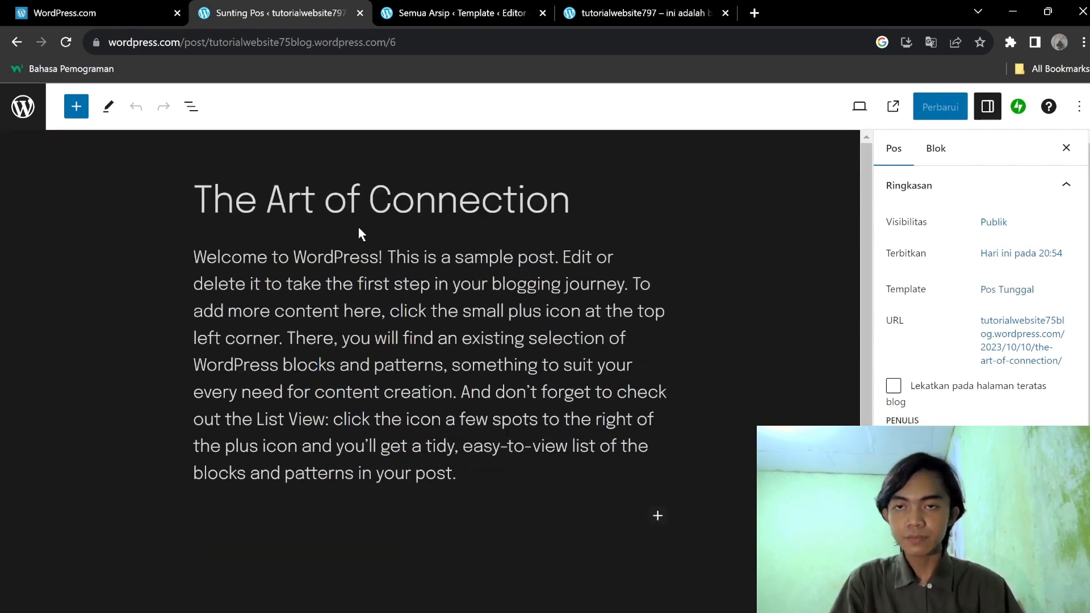
click(381, 205)
drag(368, 201, 205, 200)
click(570, 202)
drag(570, 201, 196, 196)
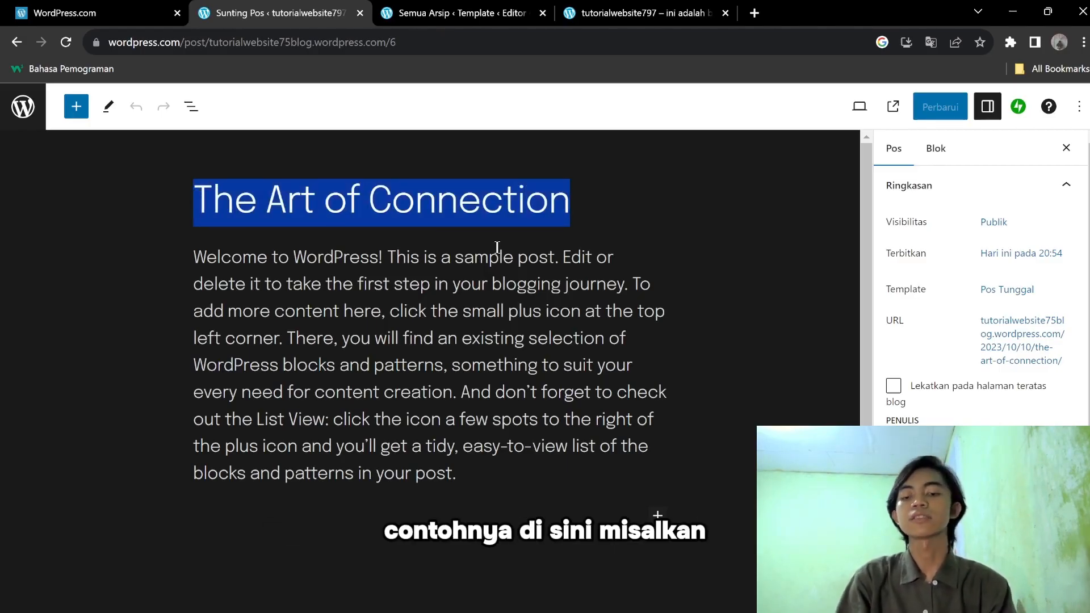
text(Cara )
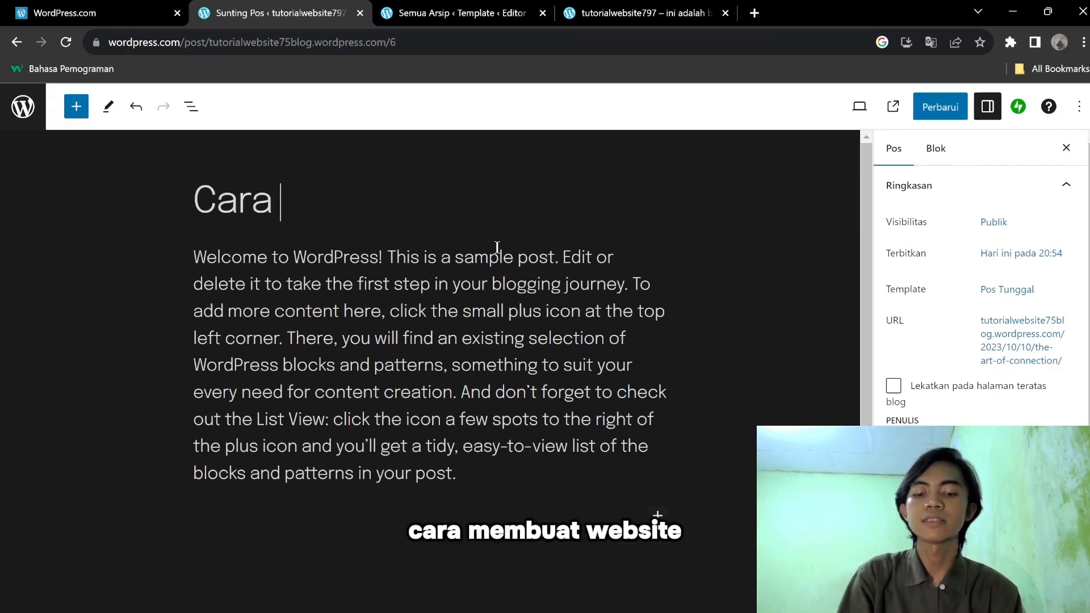
text(membuat W)
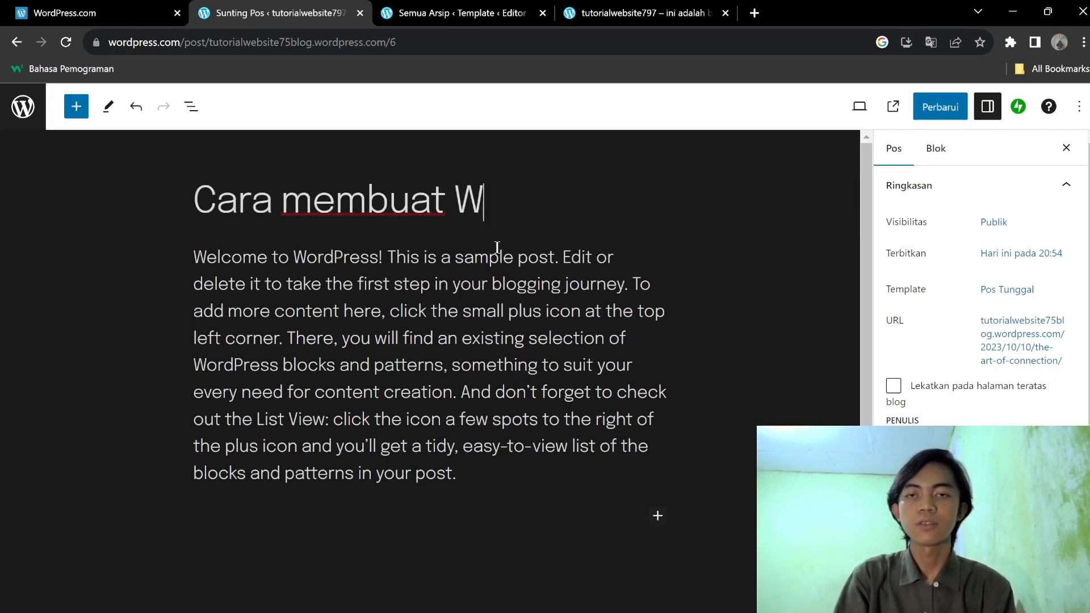
text(EBSsite)
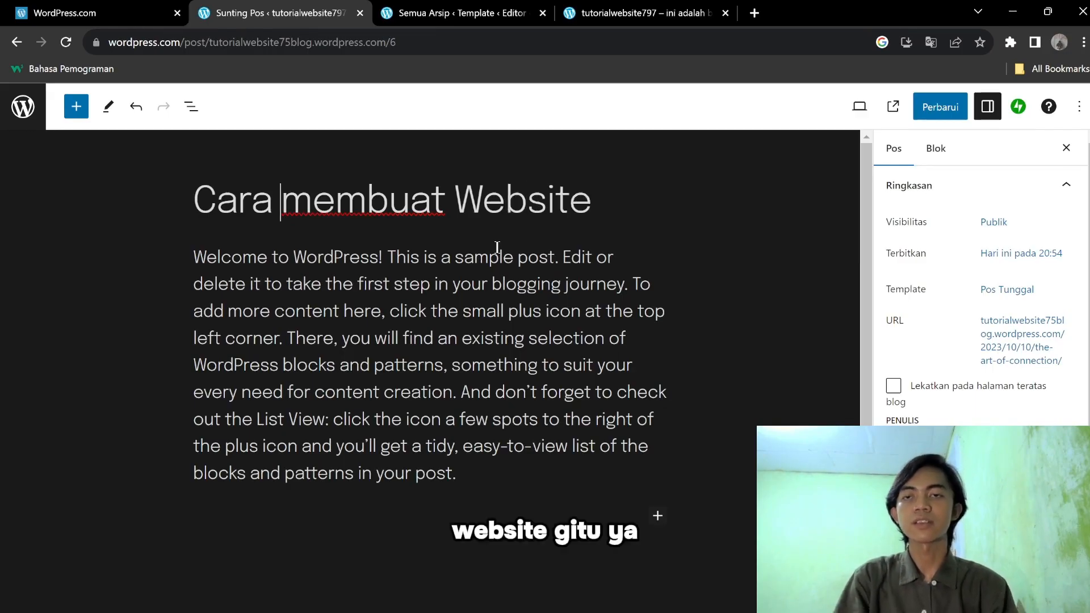
key(shift+Right)
text(M)
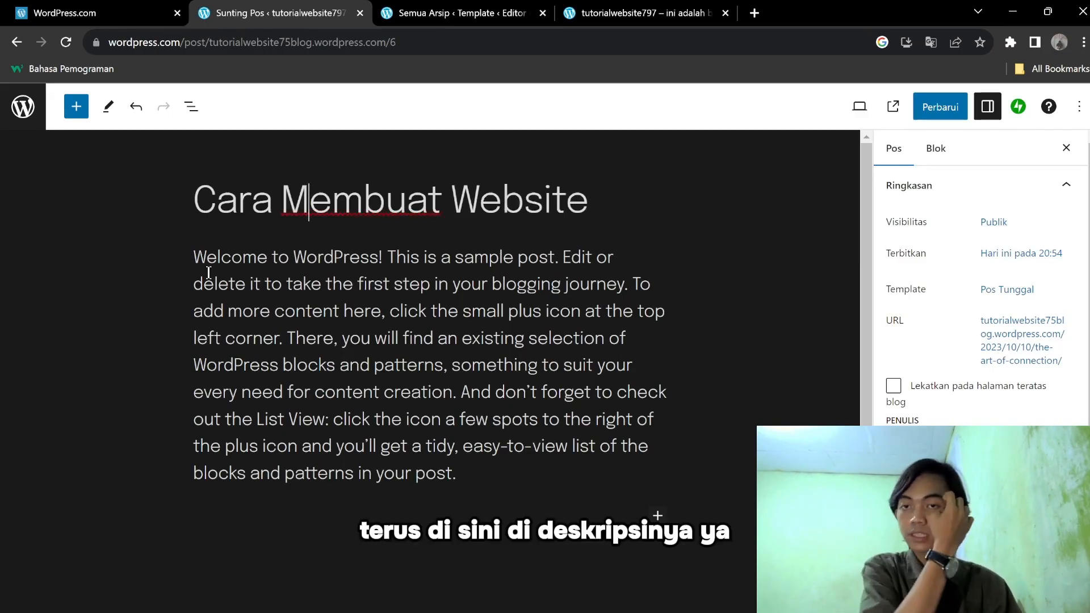
Replace the body with 'Dengan bla bla bla', update the post and return to the posts list.
drag(195, 259, 530, 440)
click(468, 467)
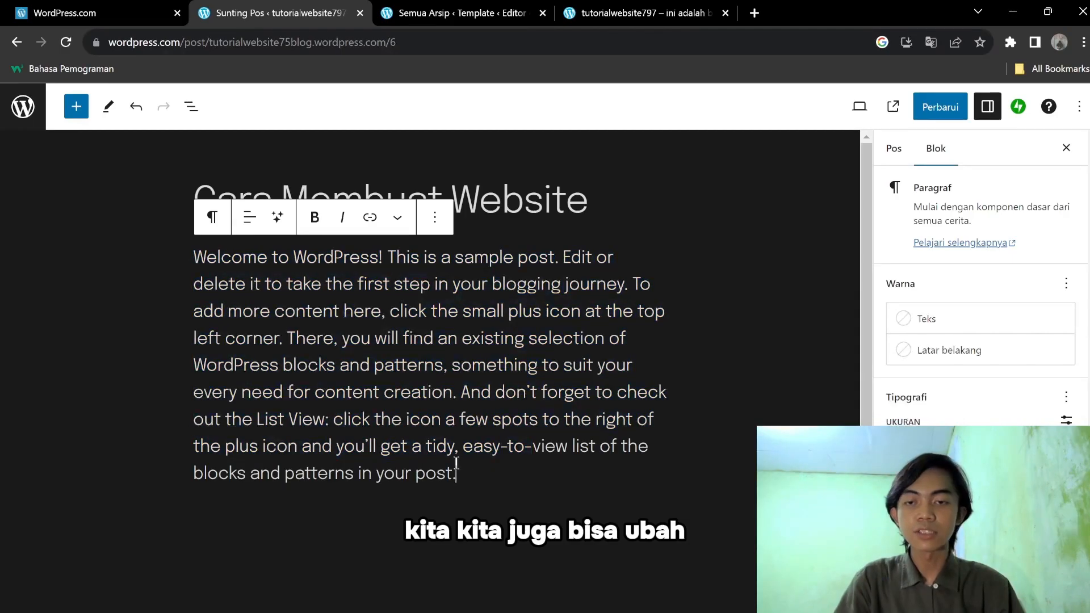
drag(193, 263, 518, 517)
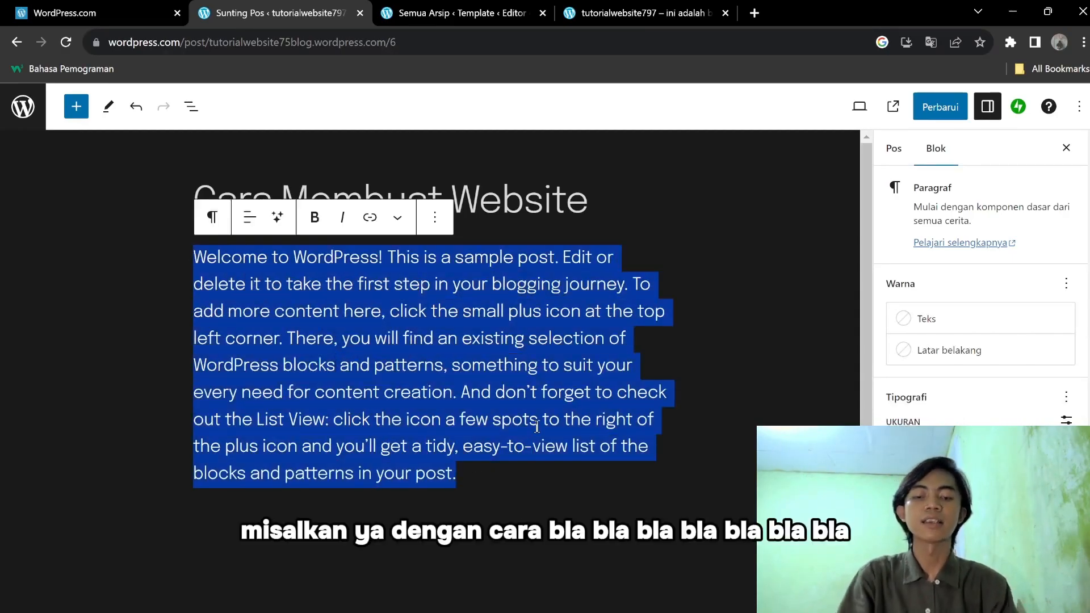
text(Dengan bla bla bla)
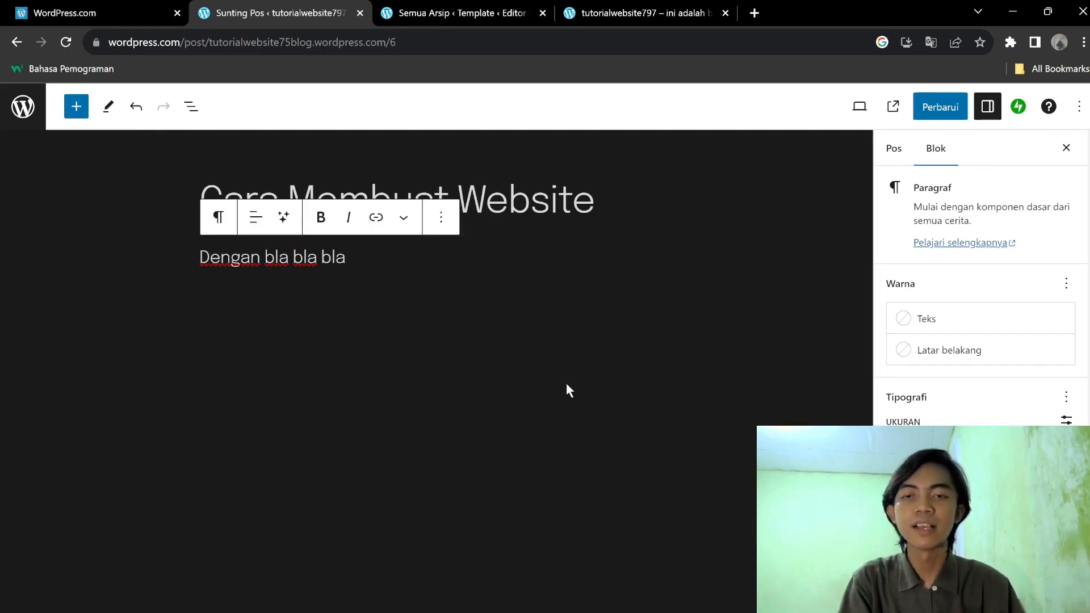
click(587, 342)
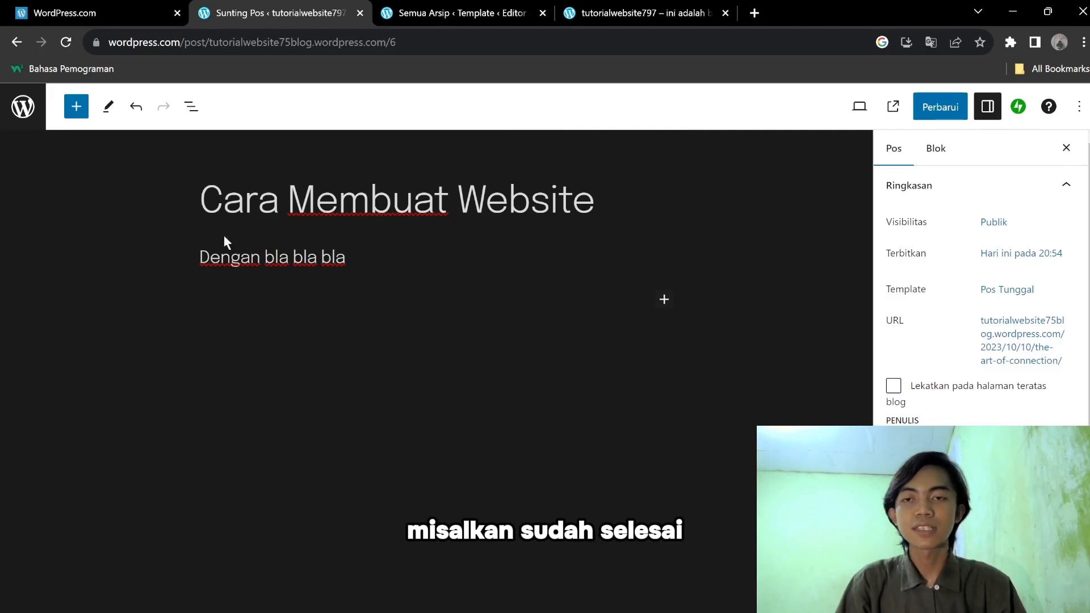
click(941, 112)
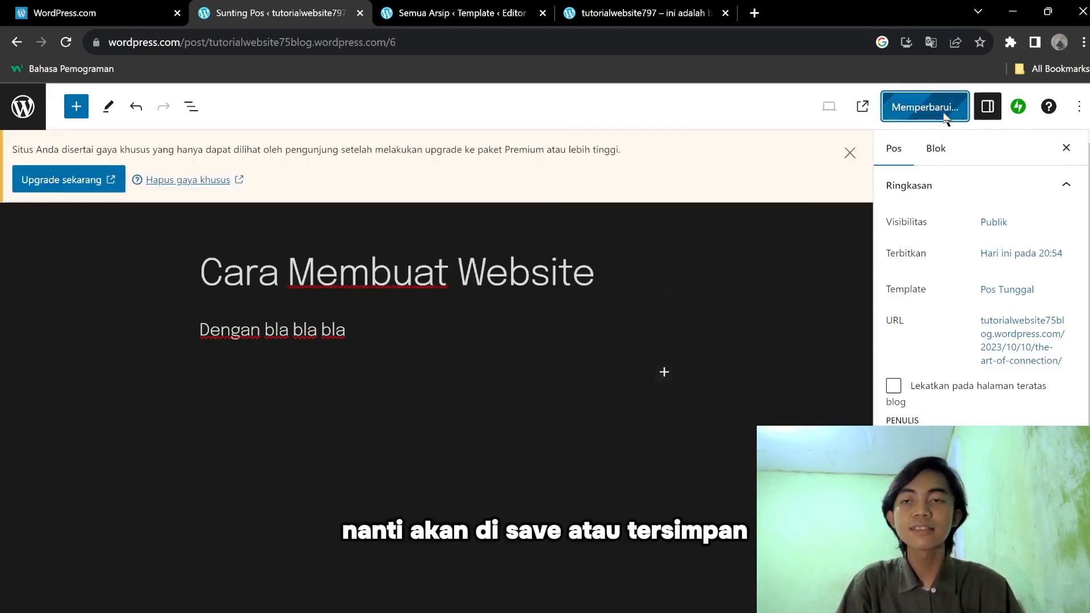
click(19, 38)
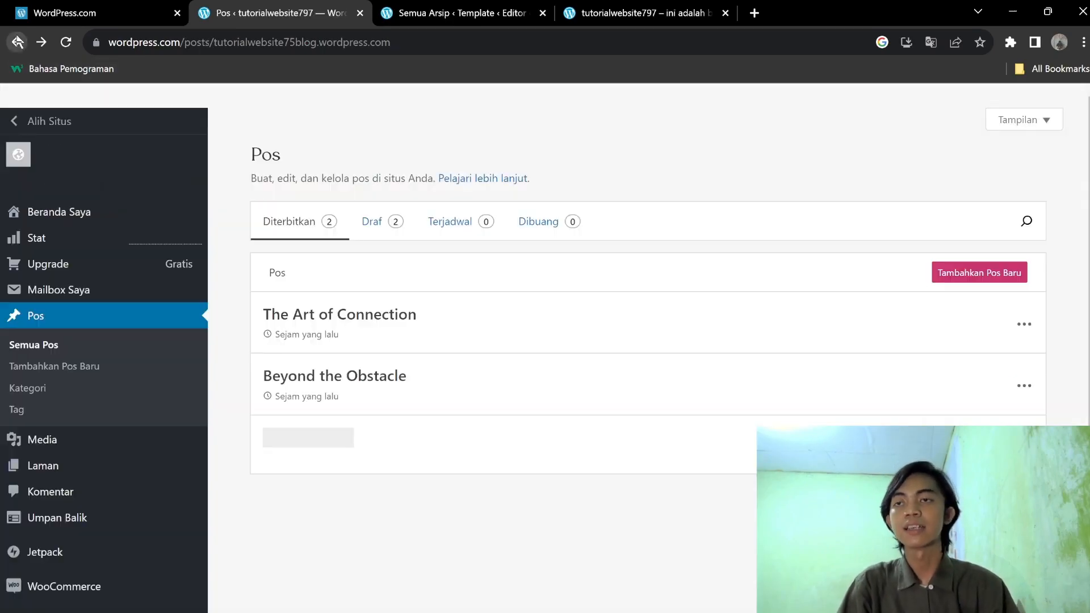
Trash the Cara Membuat Website and Beyond the Obstacle posts, then view Dibuang and Diterbitkan.
click(66, 48)
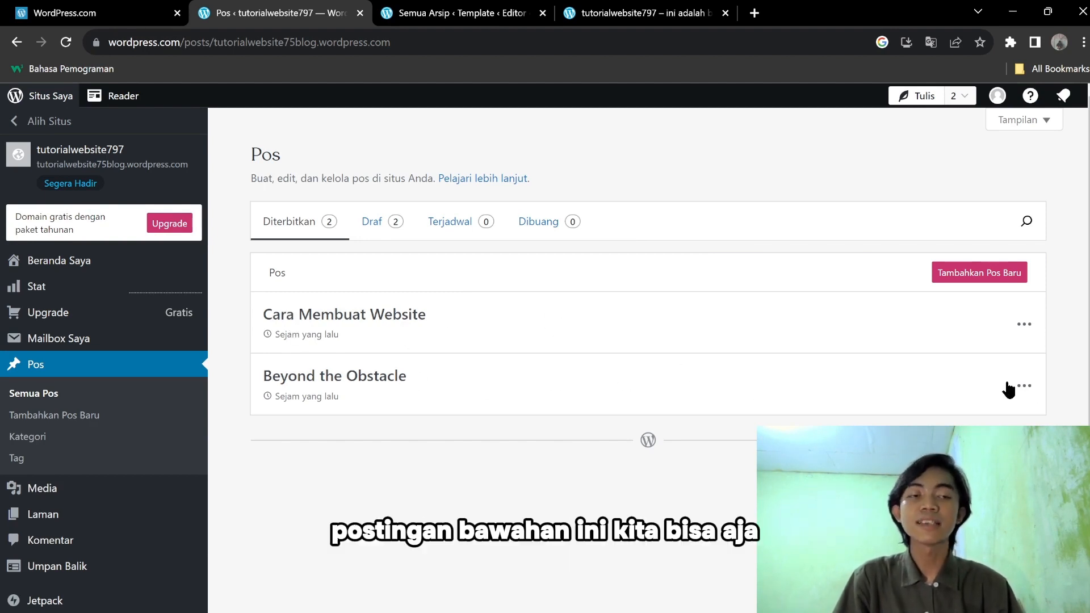
click(1025, 325)
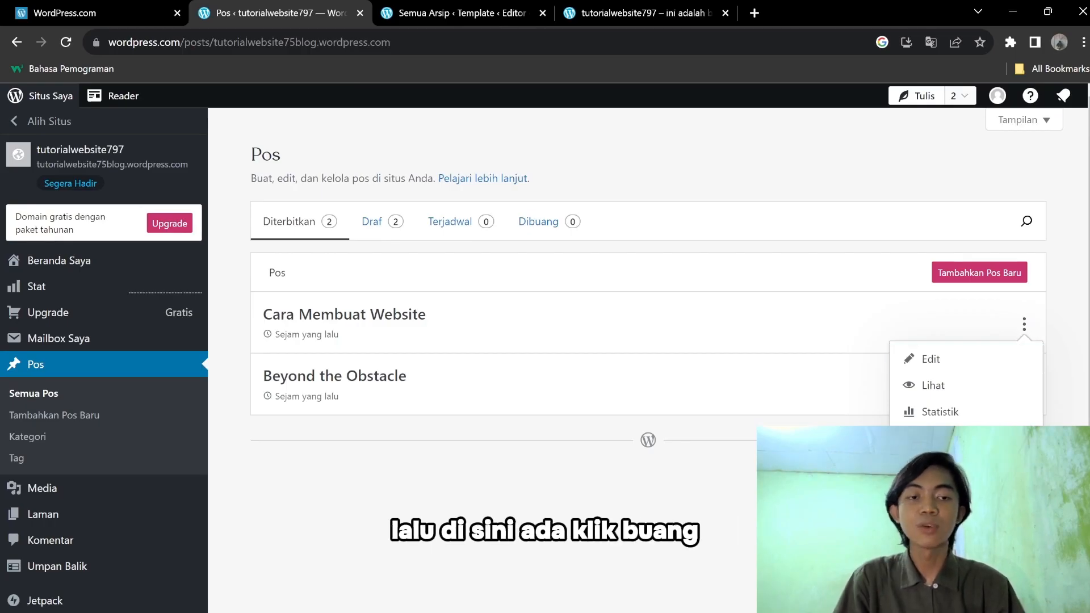
click(943, 438)
click(1024, 325)
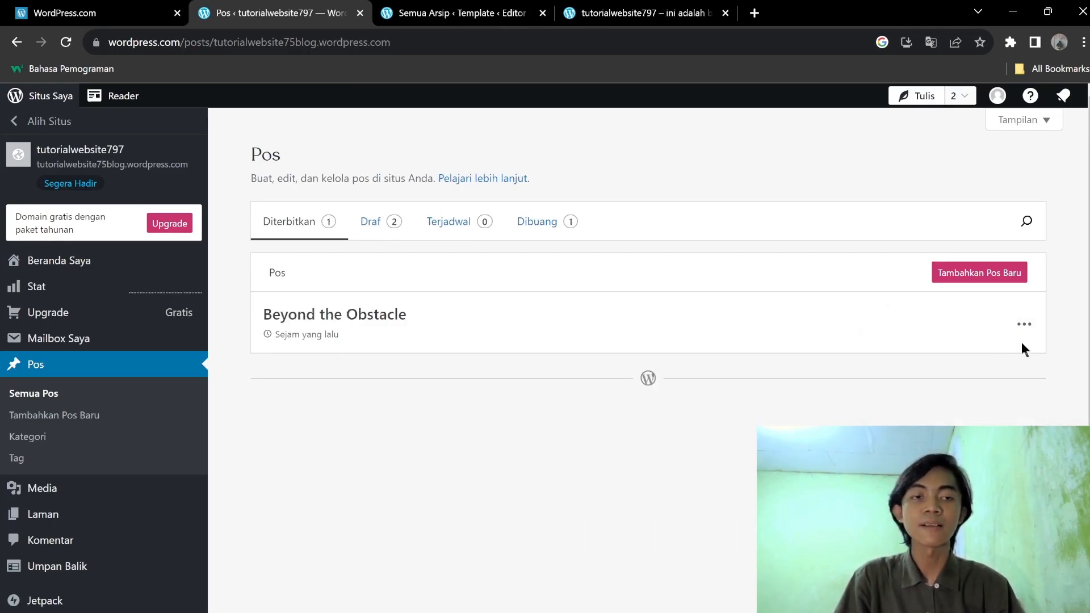
click(943, 438)
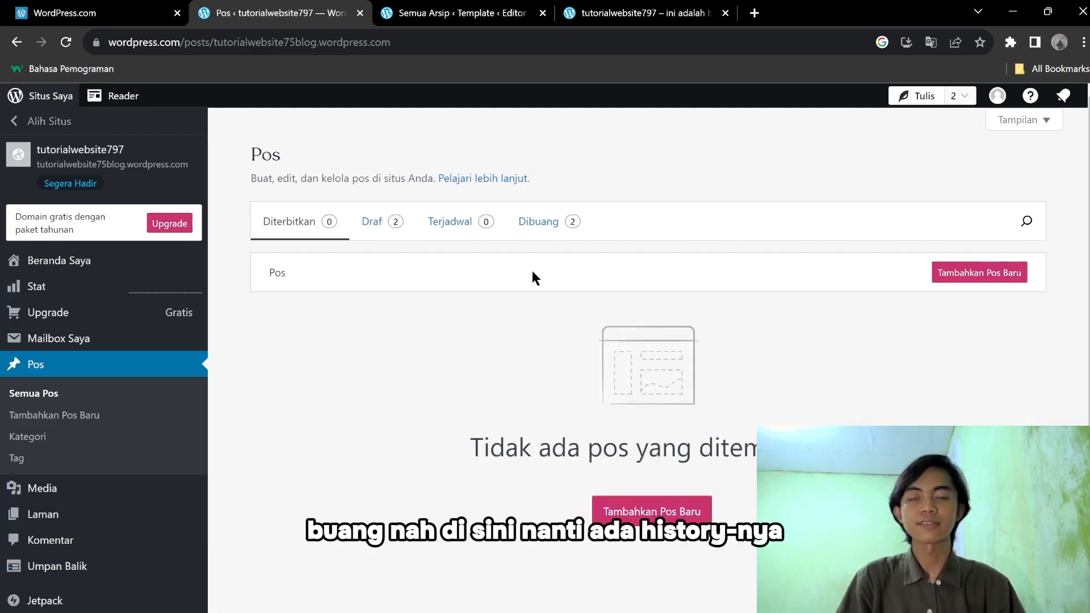
click(545, 226)
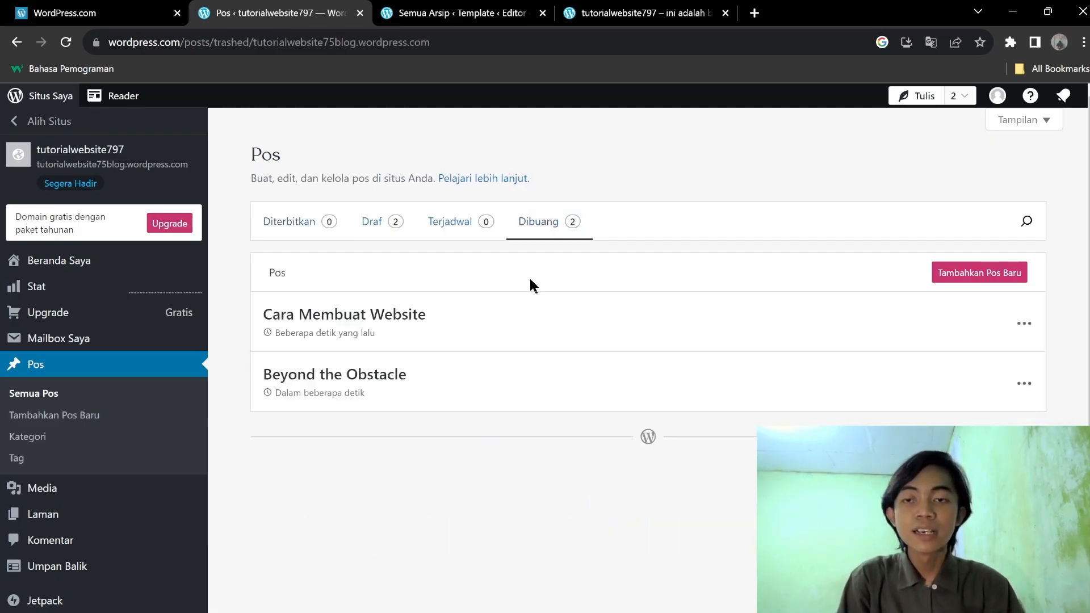
click(290, 221)
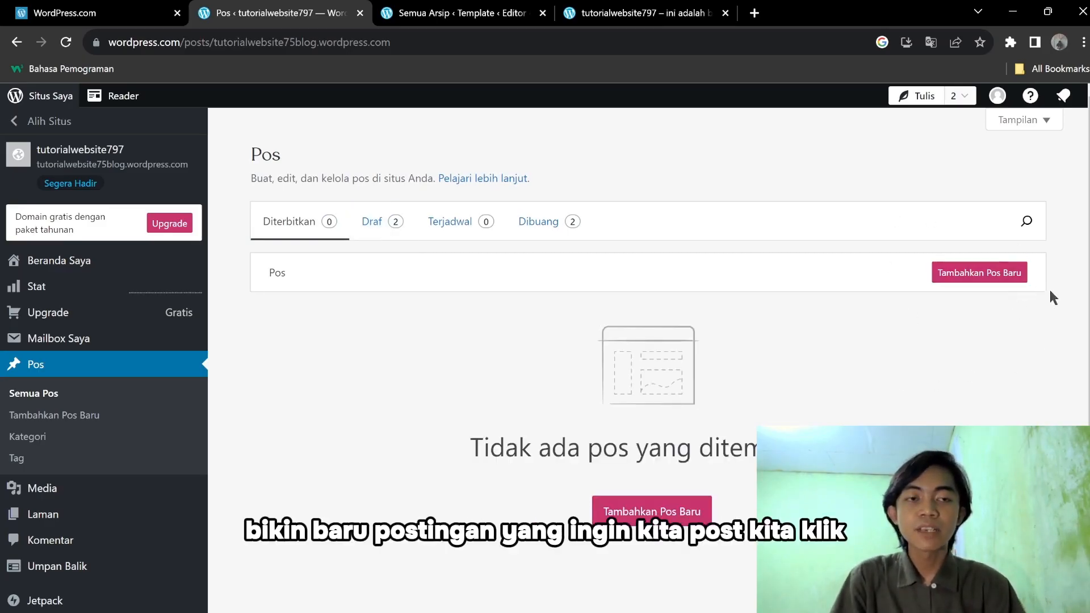
Start a new post titled 'Cara Membuat Website Di WORDPRESS.'.
click(1008, 277)
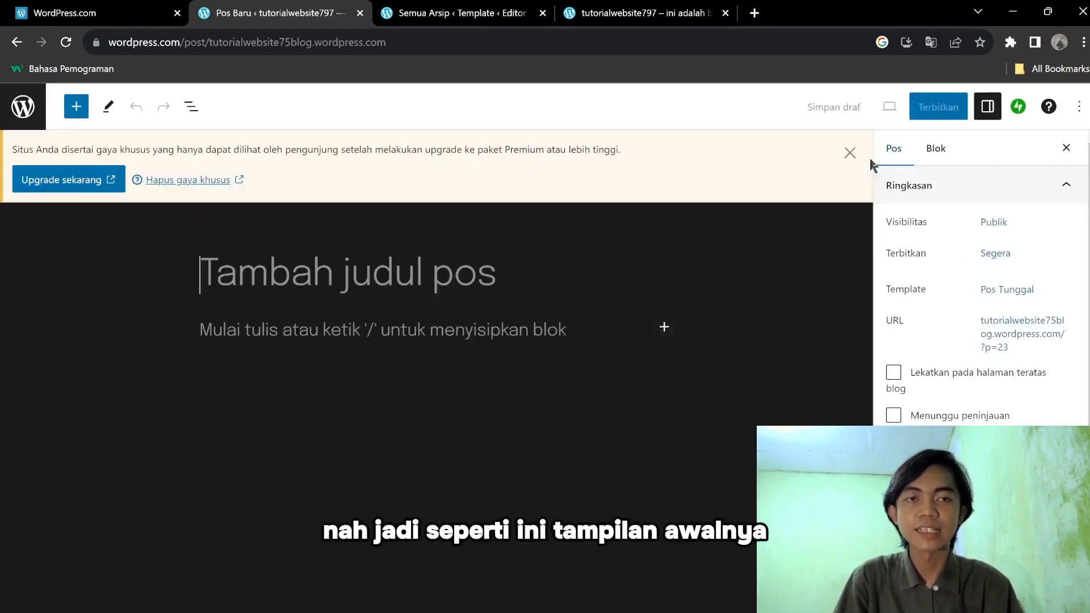
click(852, 152)
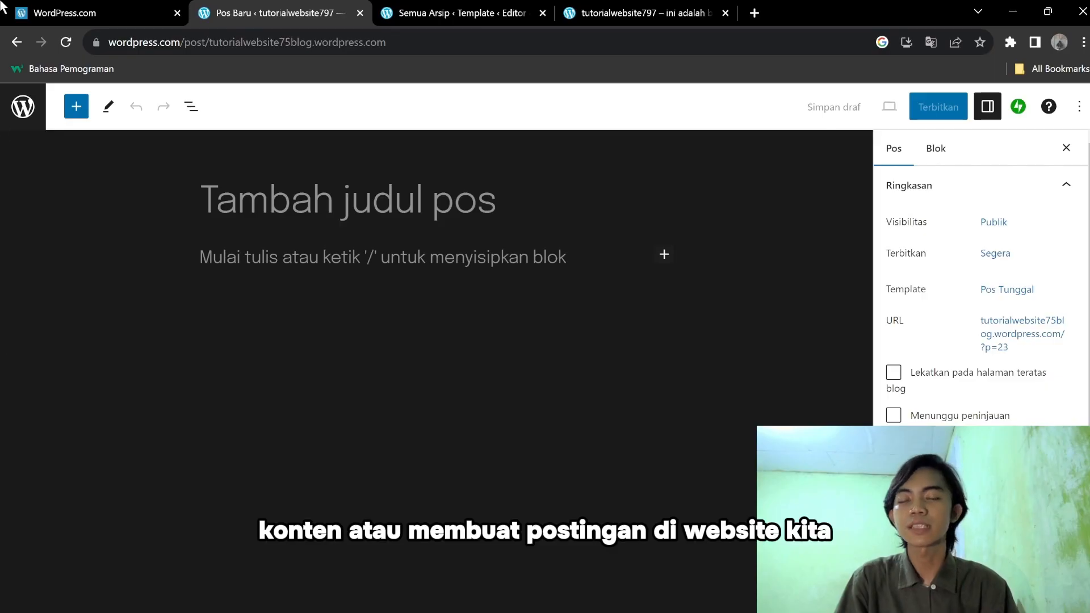
click(463, 203)
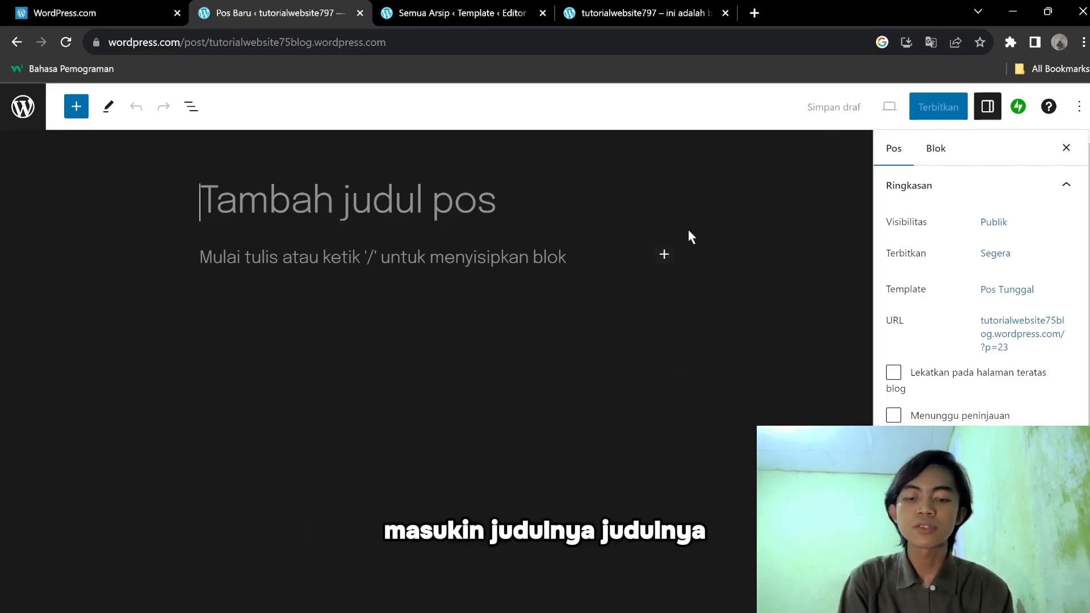
text(C)
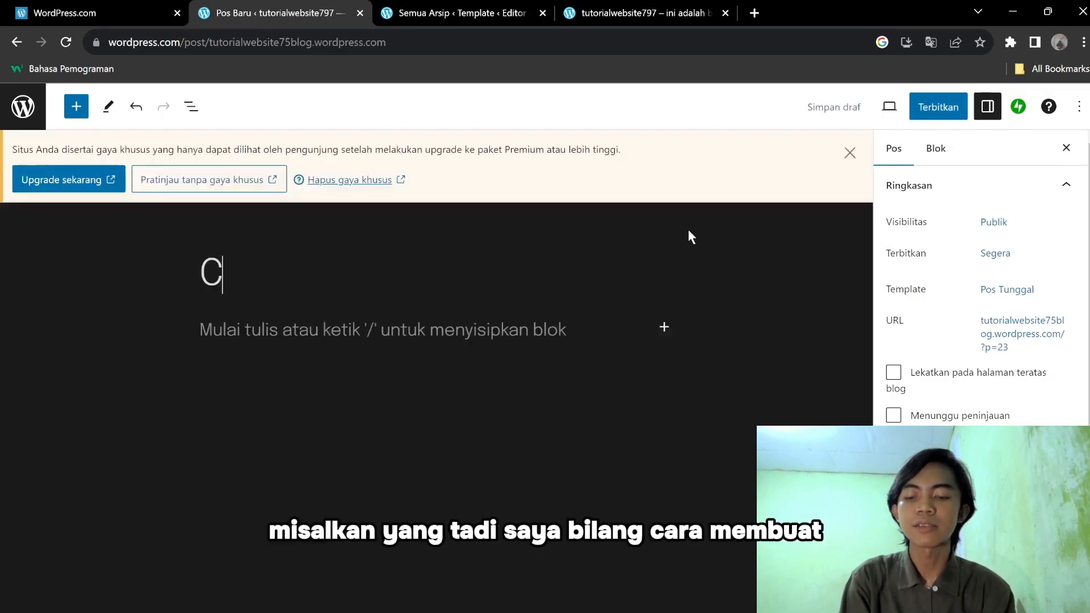
text(ara Membuat)
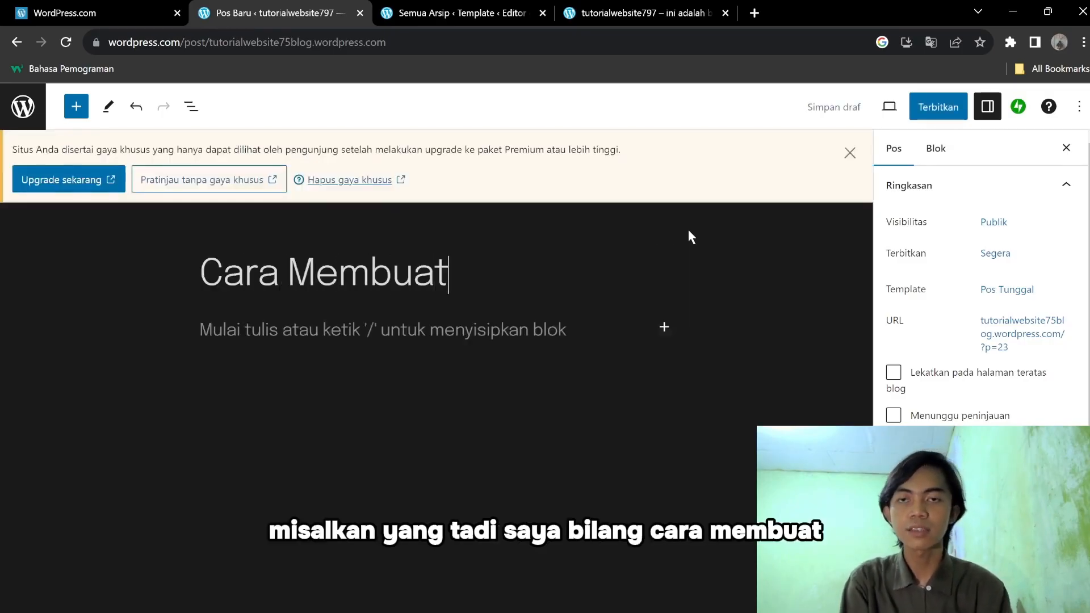
click(848, 154)
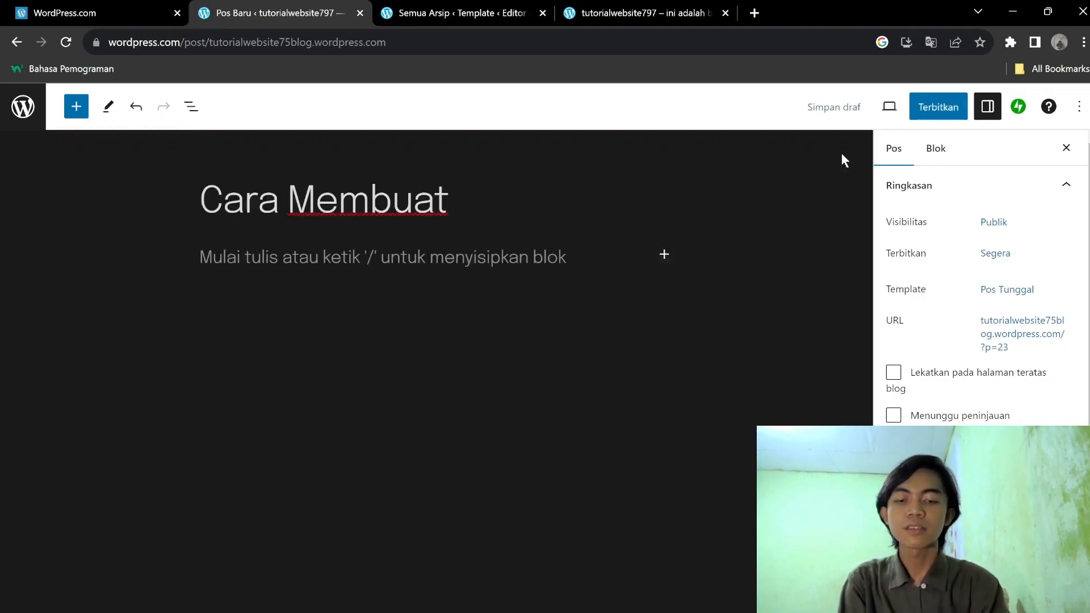
click(544, 192)
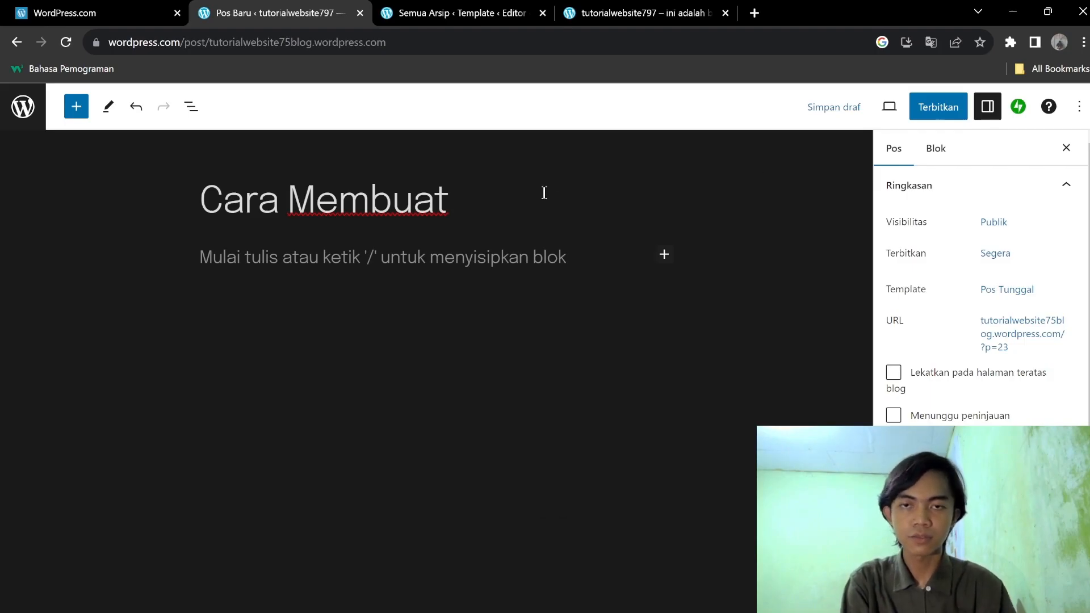
text(Website)
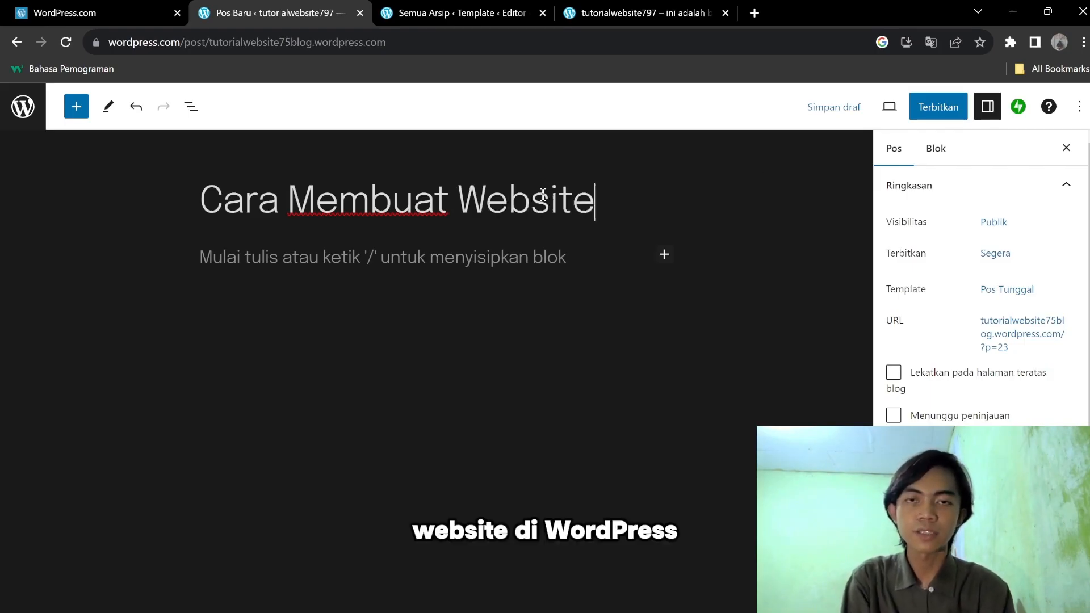
text( Di WOR)
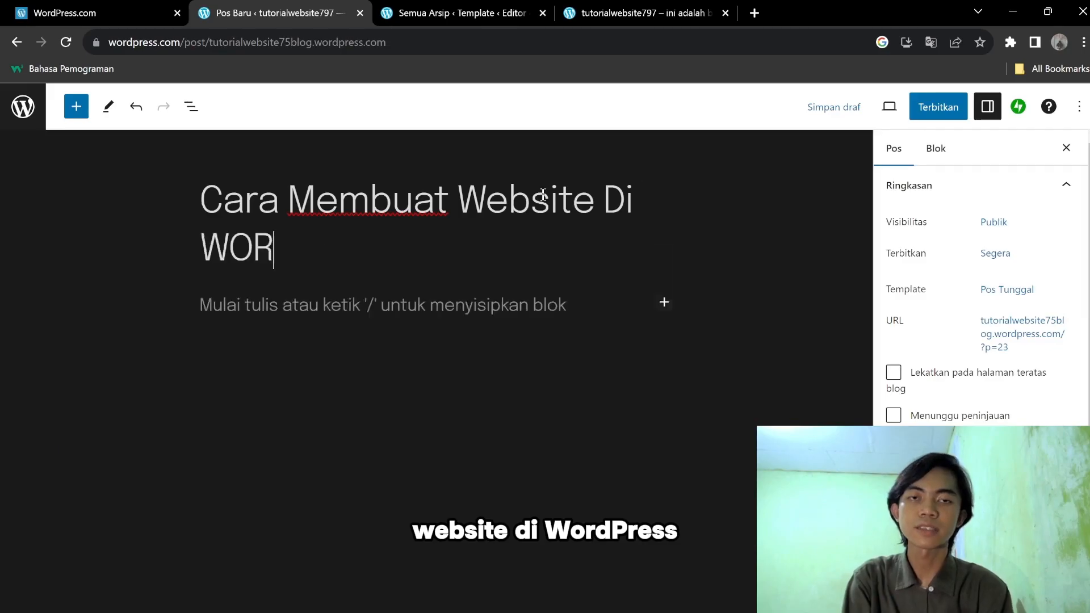
text(DPRESS.)
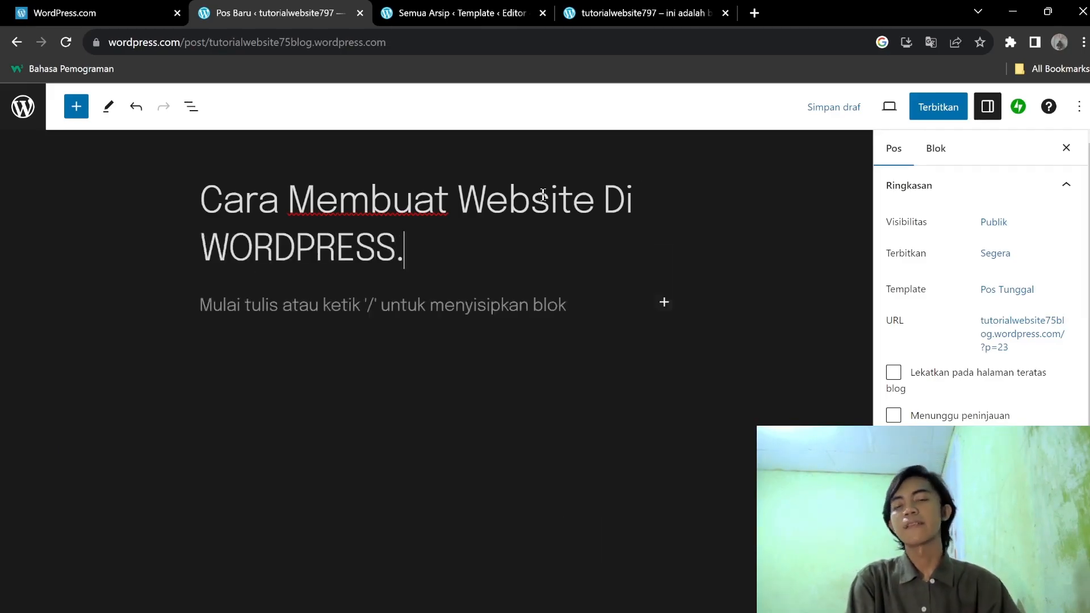
Write the first paragraph 'Dengan cara login, lalu edit template, lalu posting artikel'.
click(442, 295)
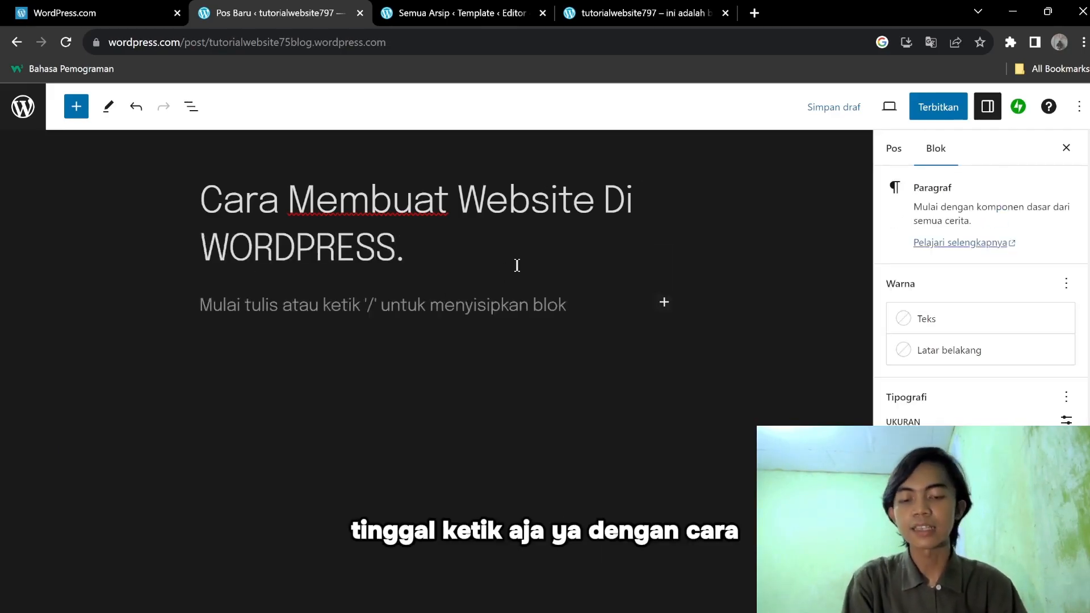
text(Dn)
key(BackSpace)
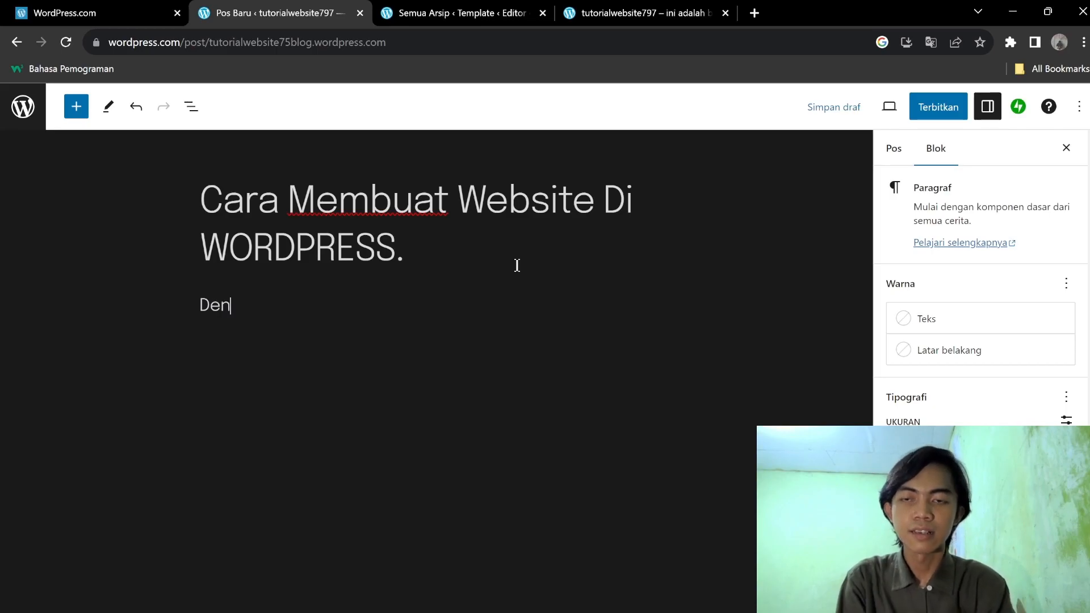
text(engan cara login,)
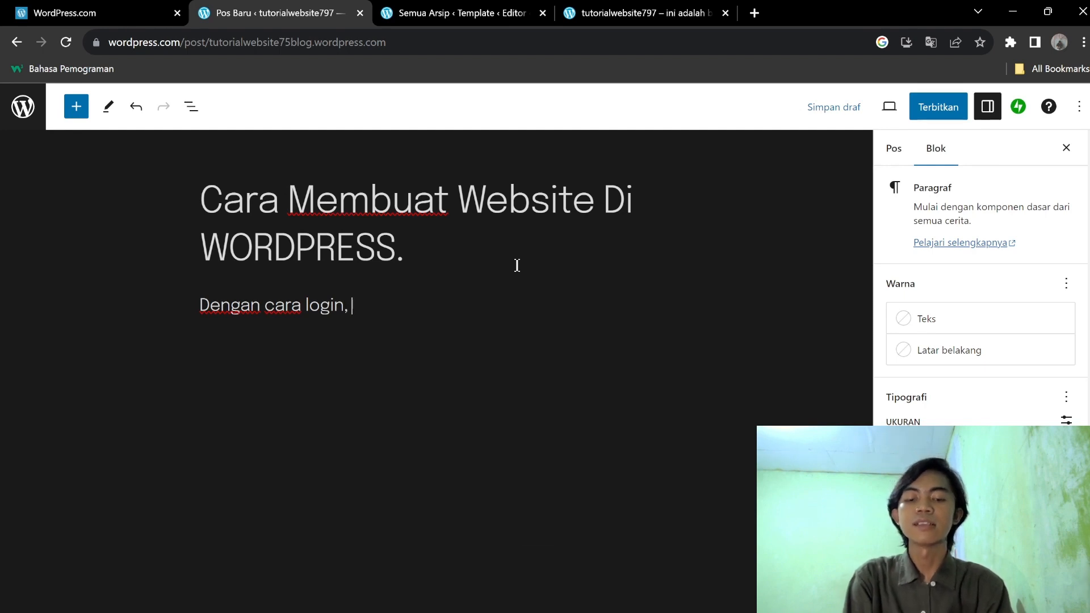
text( t)
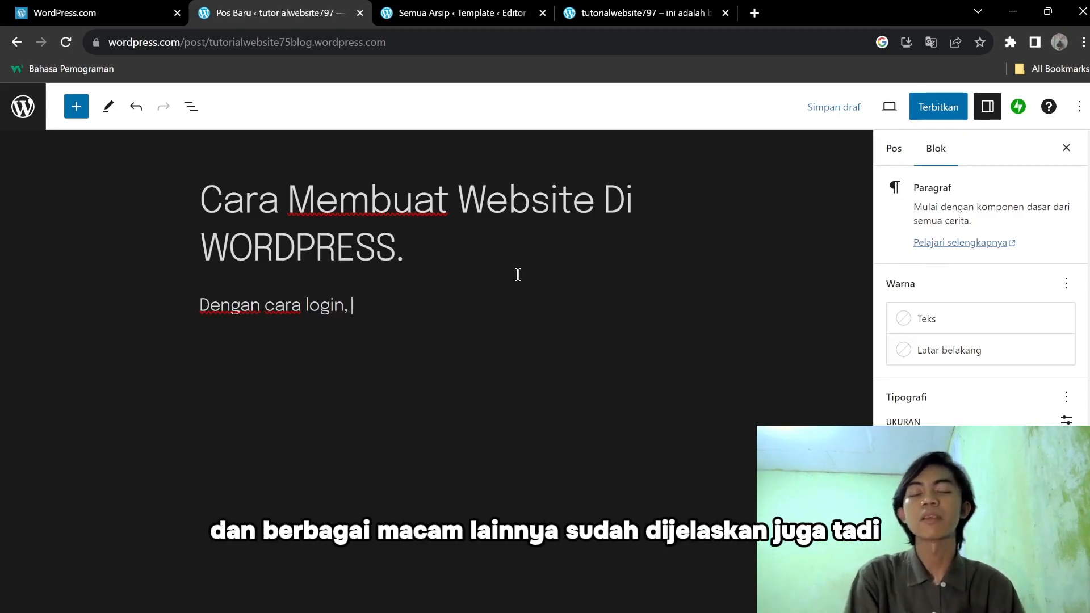
click(551, 247)
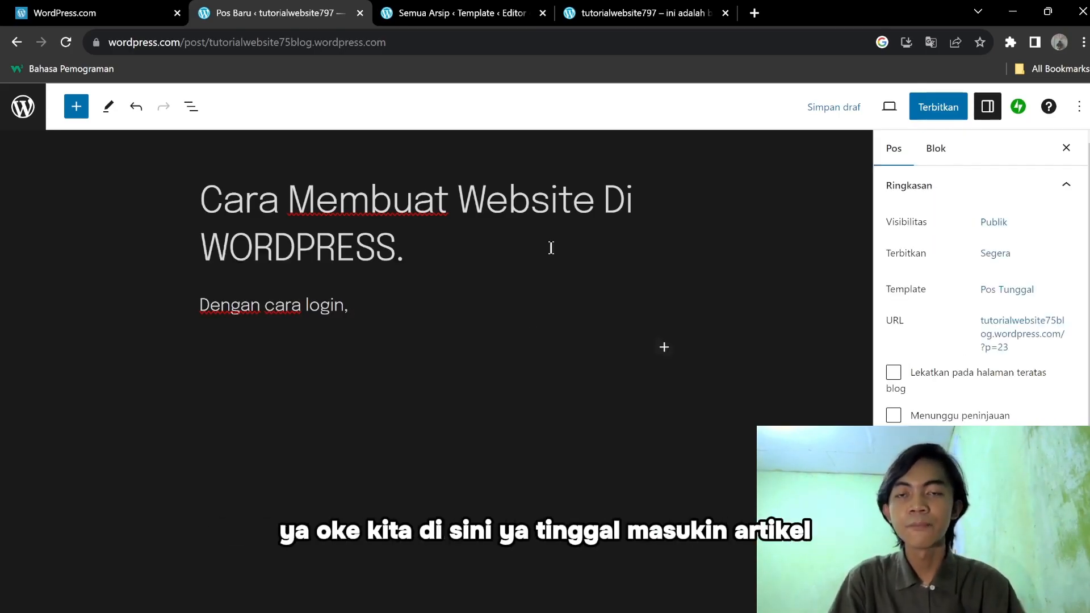
click(492, 299)
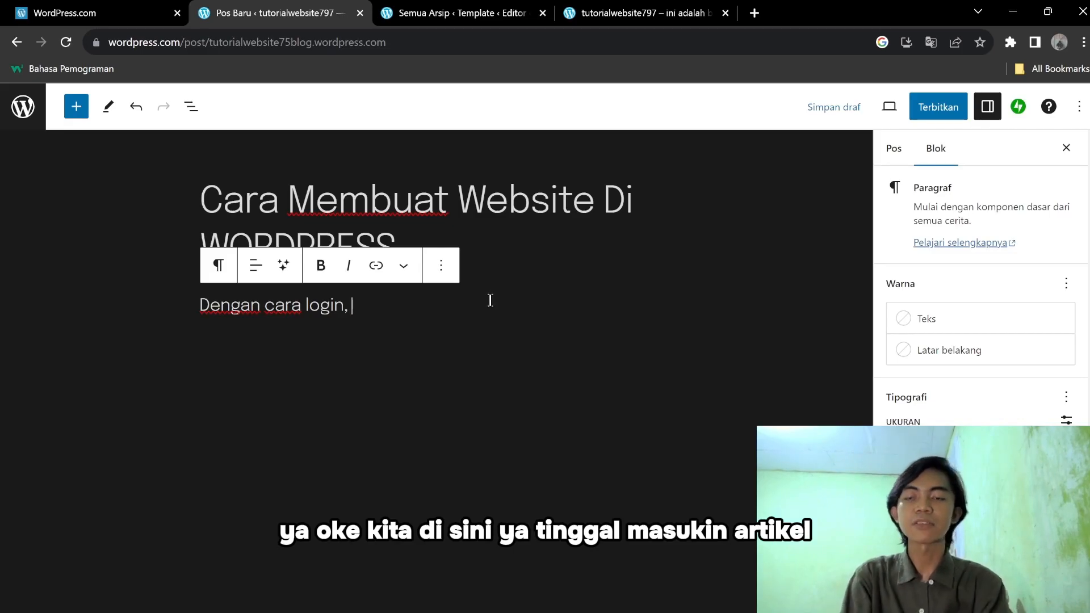
key(BackSpace)
text(lalu edi)
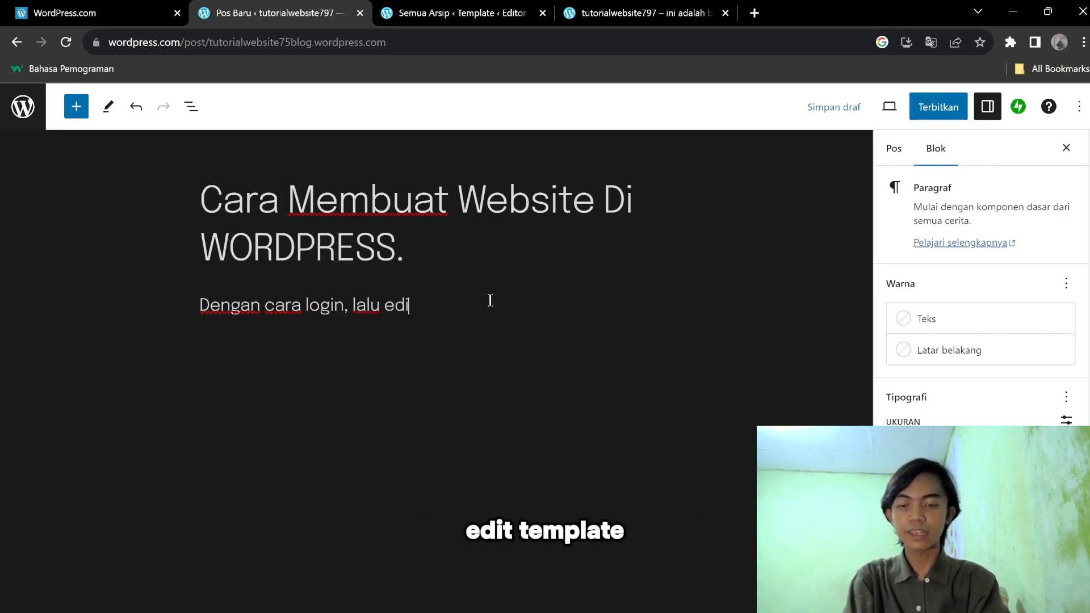
text(t template,)
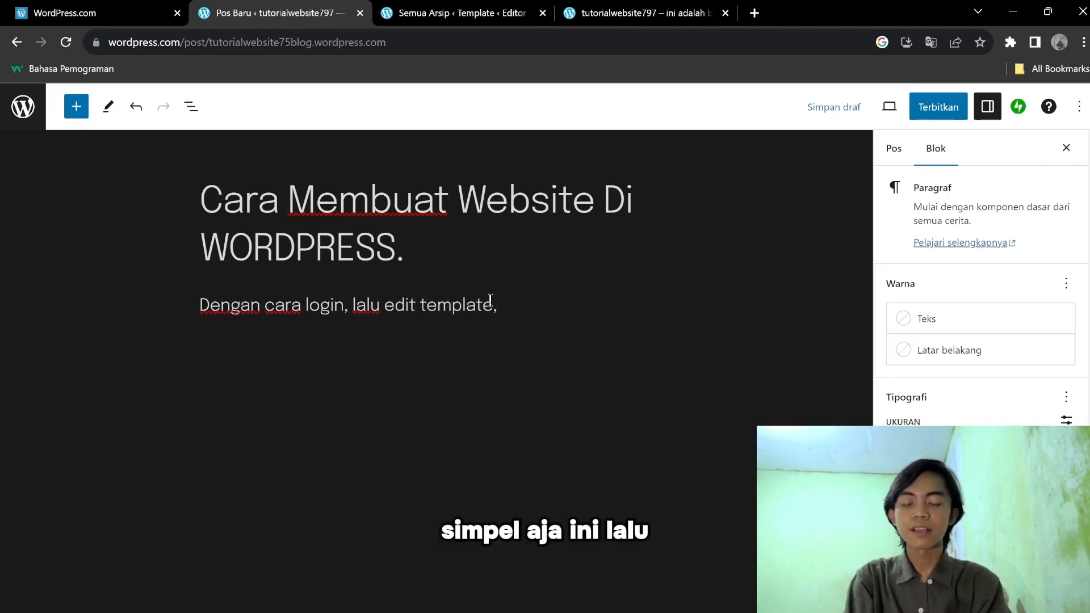
text( lalu)
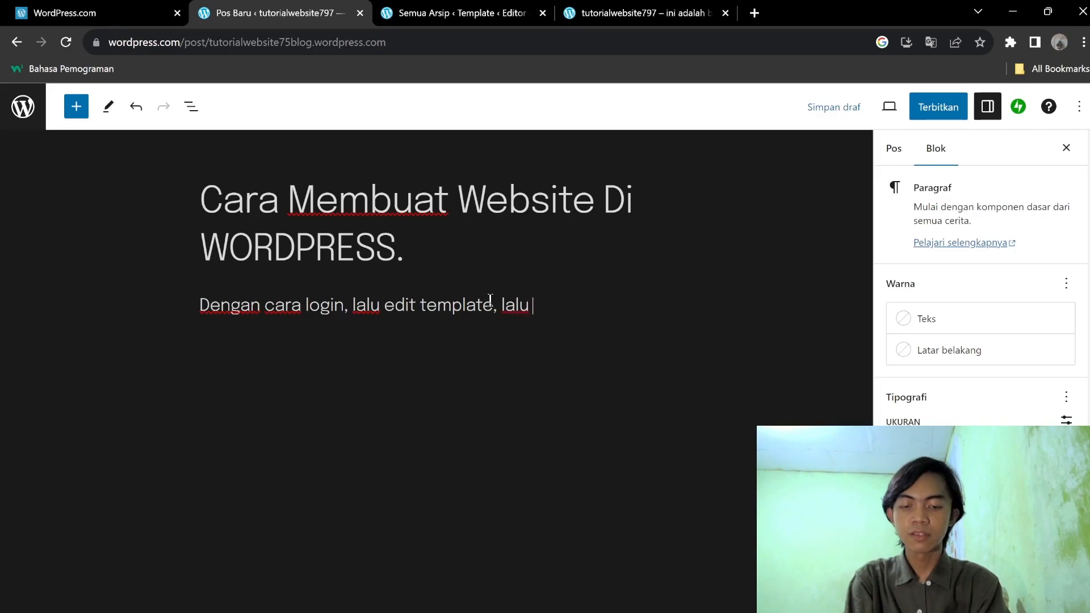
text( posting artikel,)
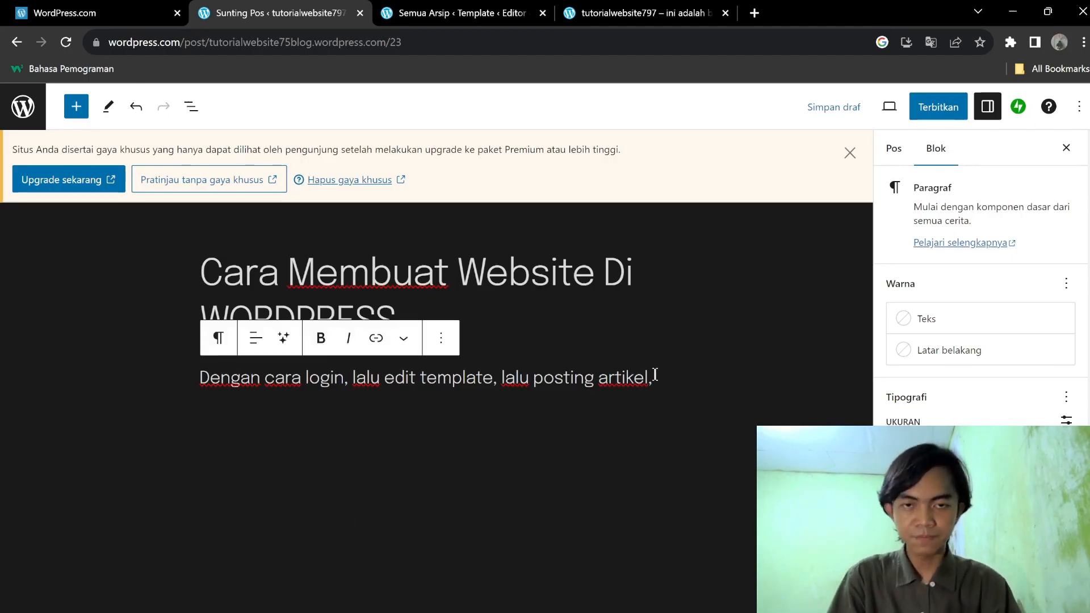
key(BackSpace)
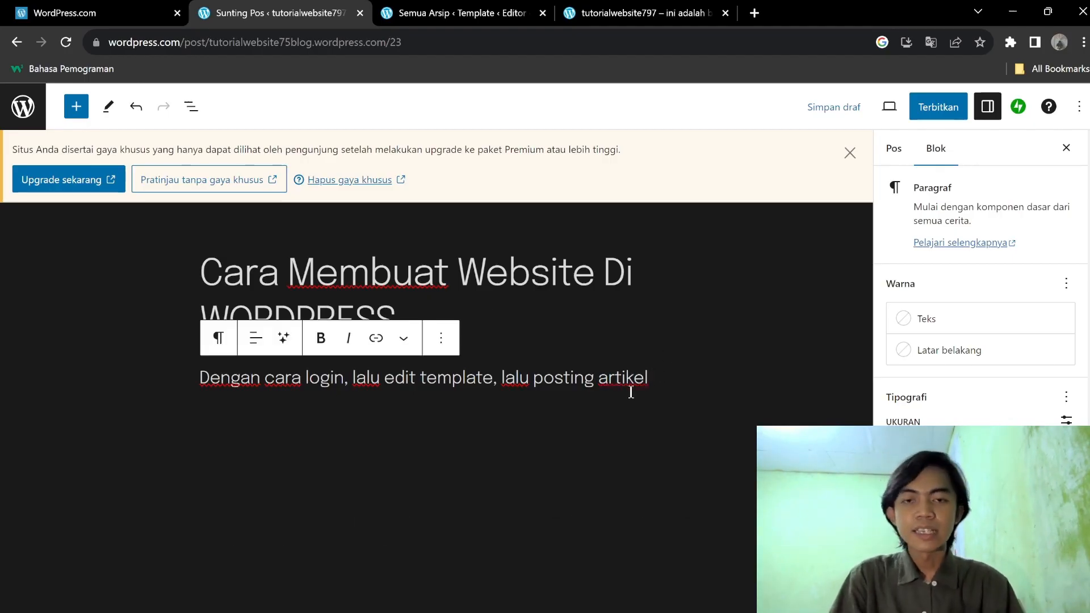
Highlight the title and first paragraph to review the draft's text.
drag(204, 265, 399, 319)
click(401, 320)
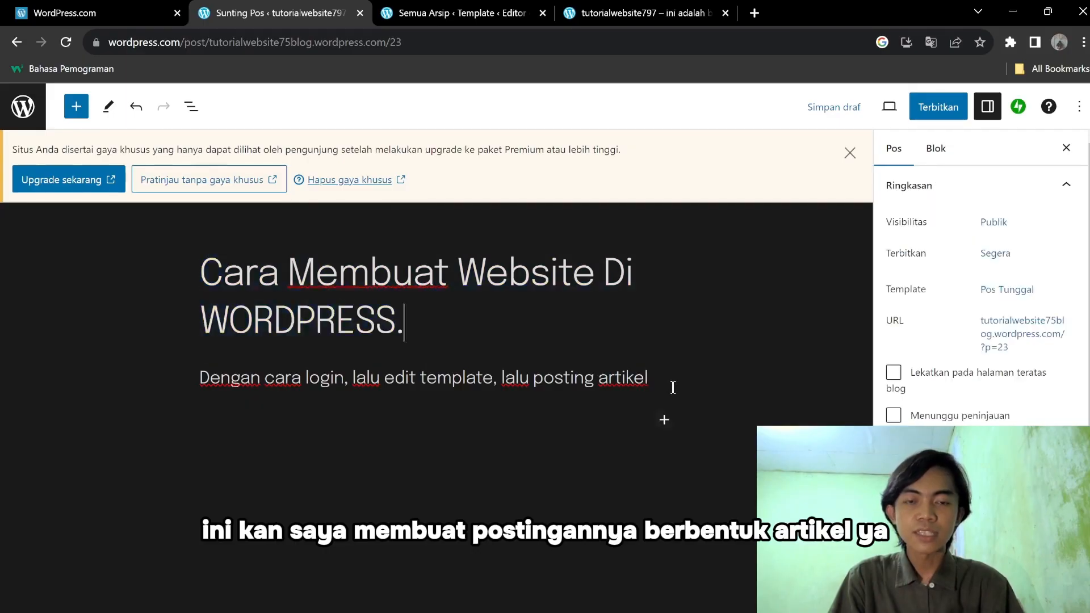
drag(673, 388, 397, 315)
click(381, 300)
click(656, 381)
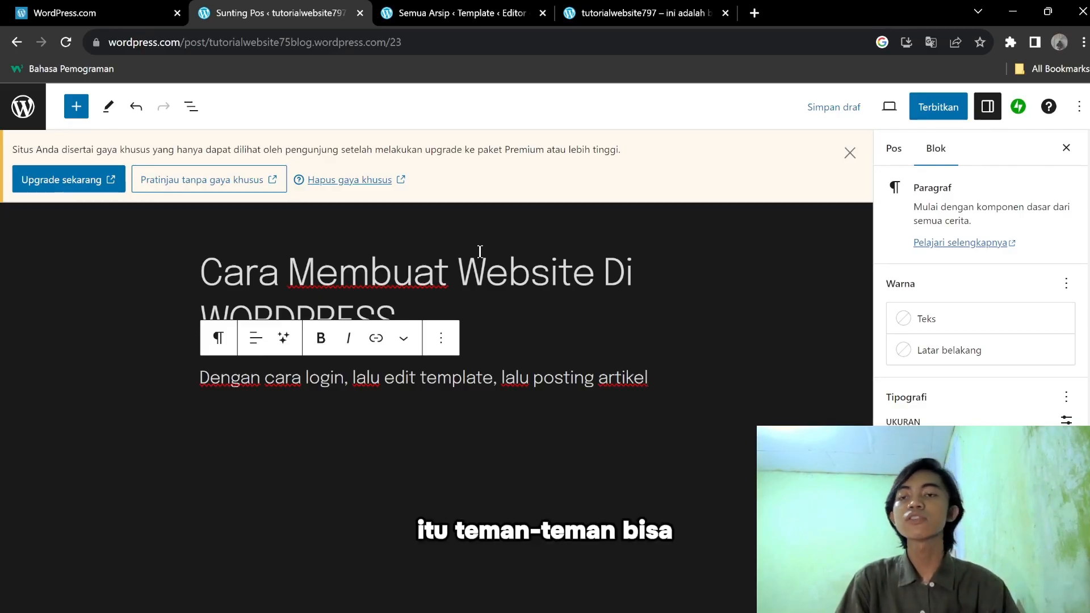
Insert a new paragraph block from the block list and type 'Paragraf' in it.
click(75, 111)
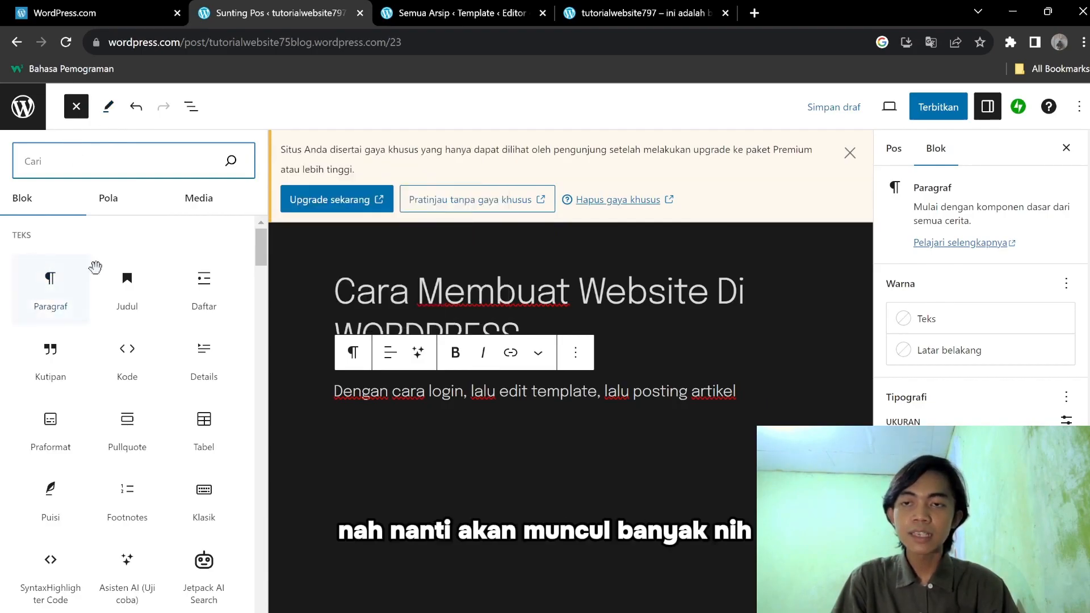
scroll(120, 292, down, 10)
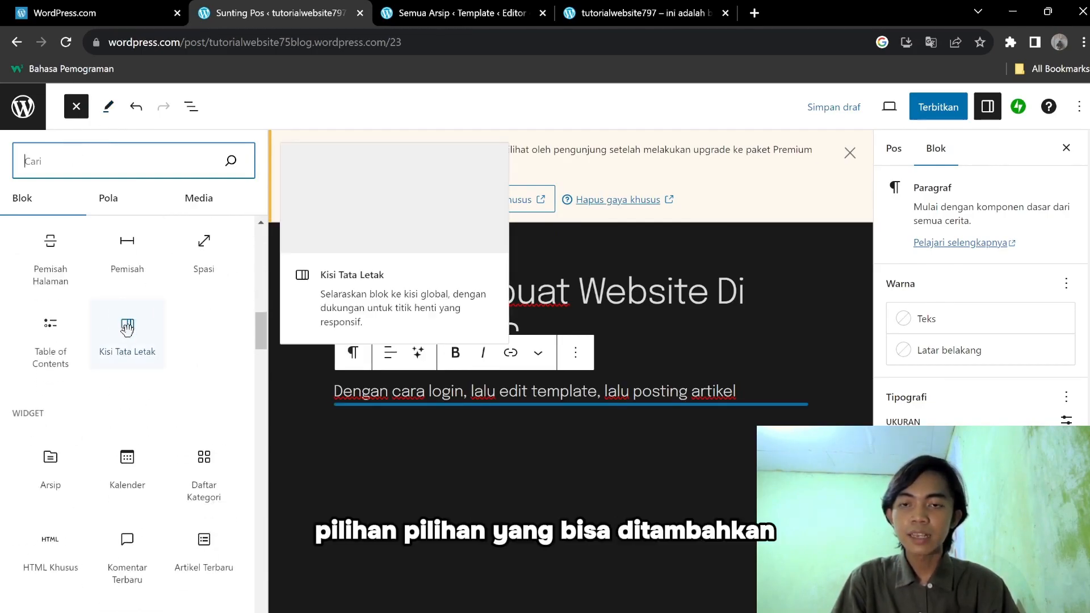
scroll(125, 323, down, 9)
scroll(145, 438, down, 9)
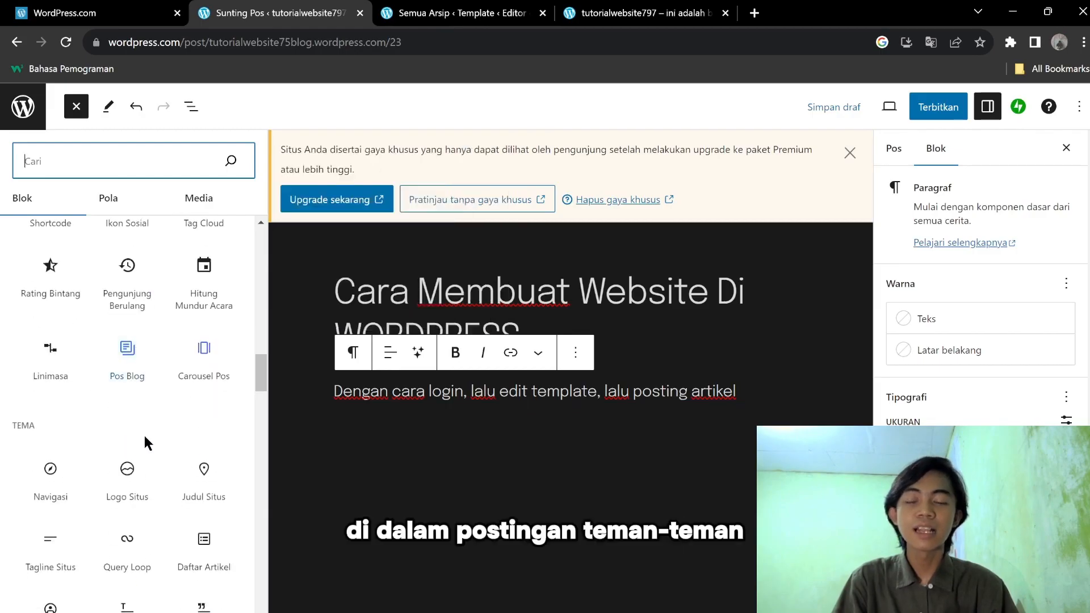
scroll(149, 449, up, 20)
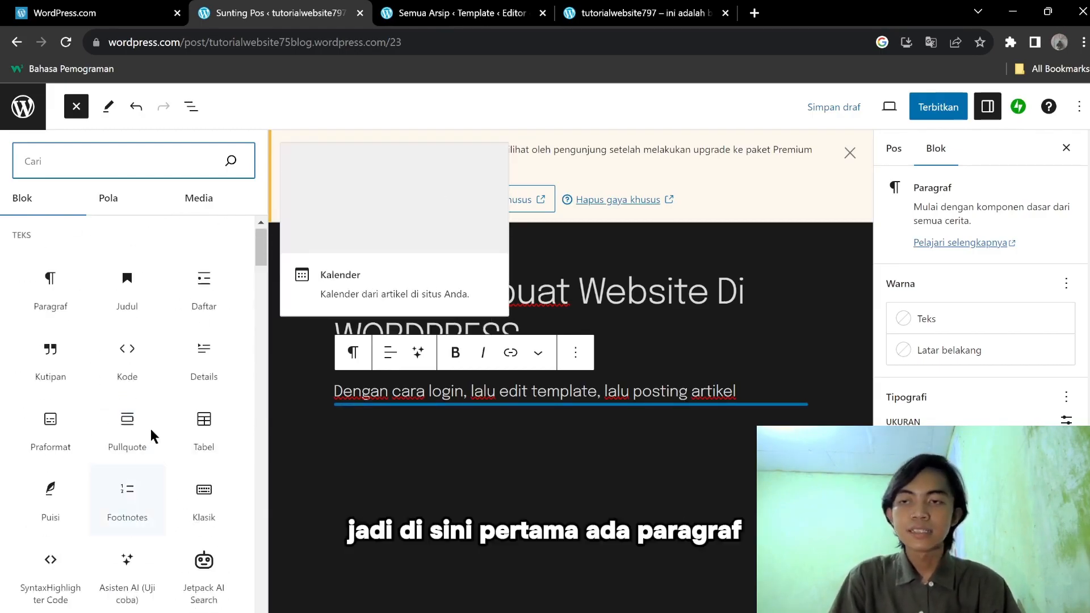
click(47, 292)
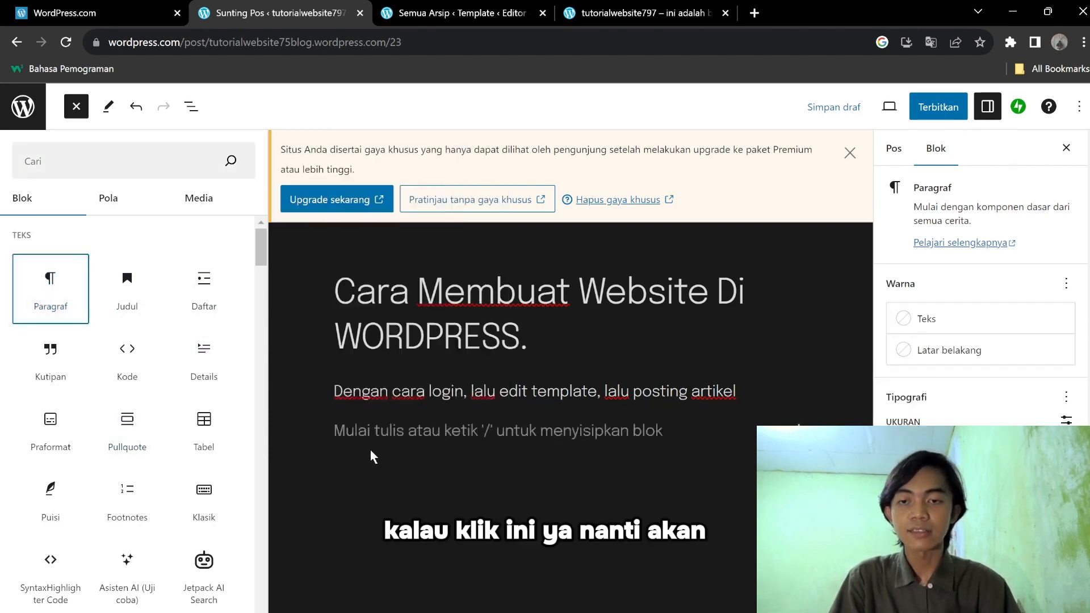
click(380, 432)
text(P)
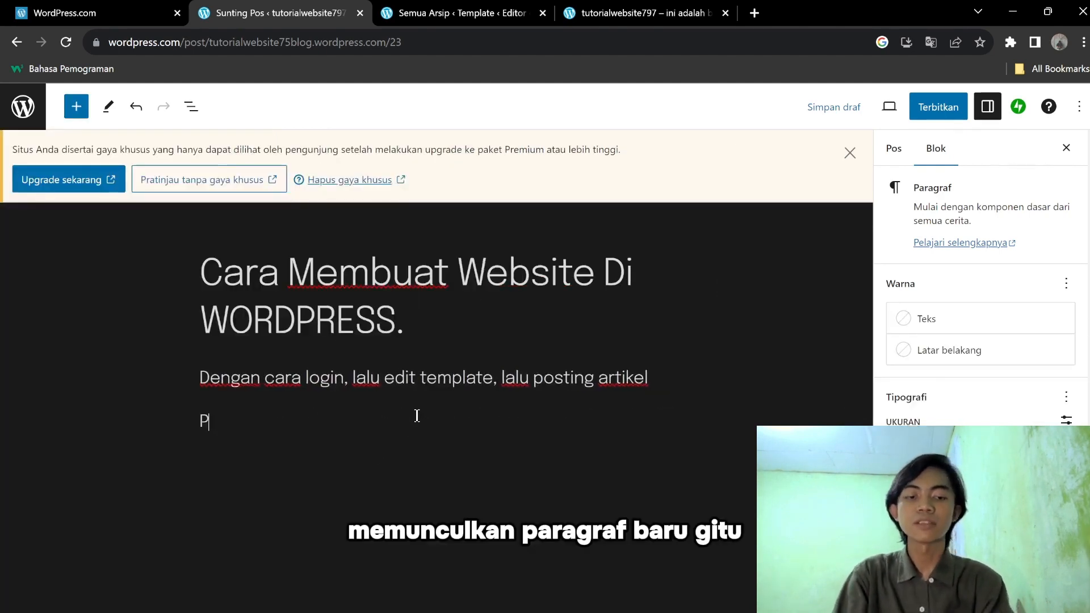
text(aragraf2)
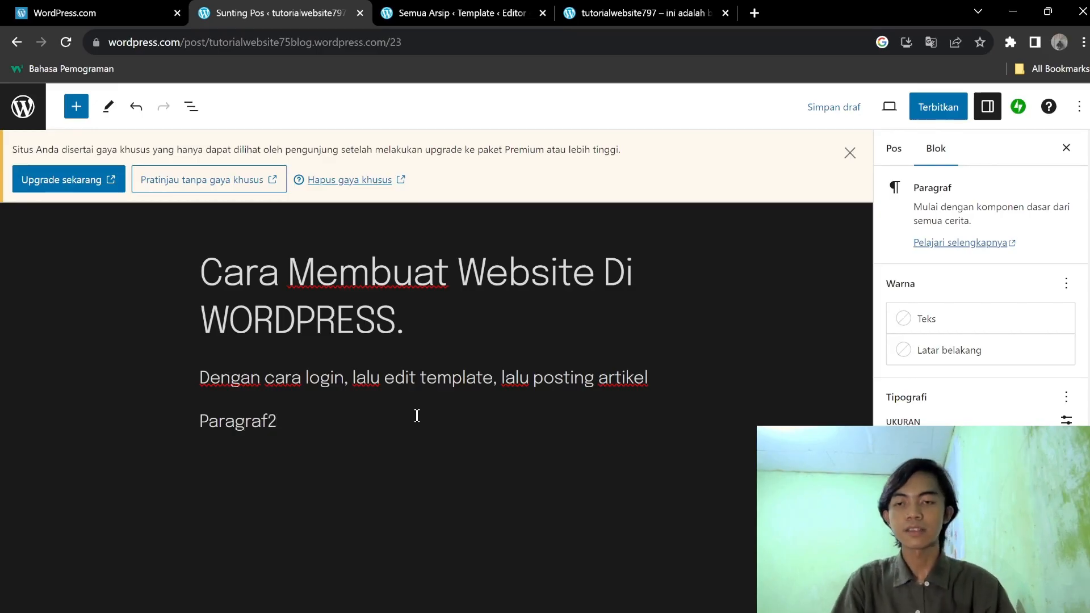
Select the Paragraf2 text and make it bold.
click(382, 453)
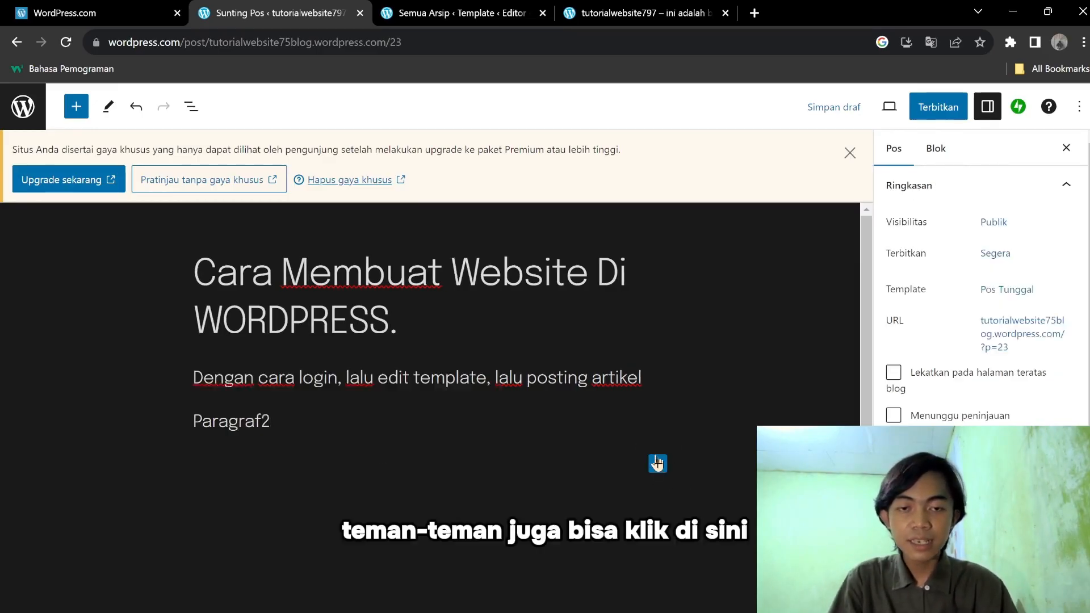
drag(317, 423, 217, 421)
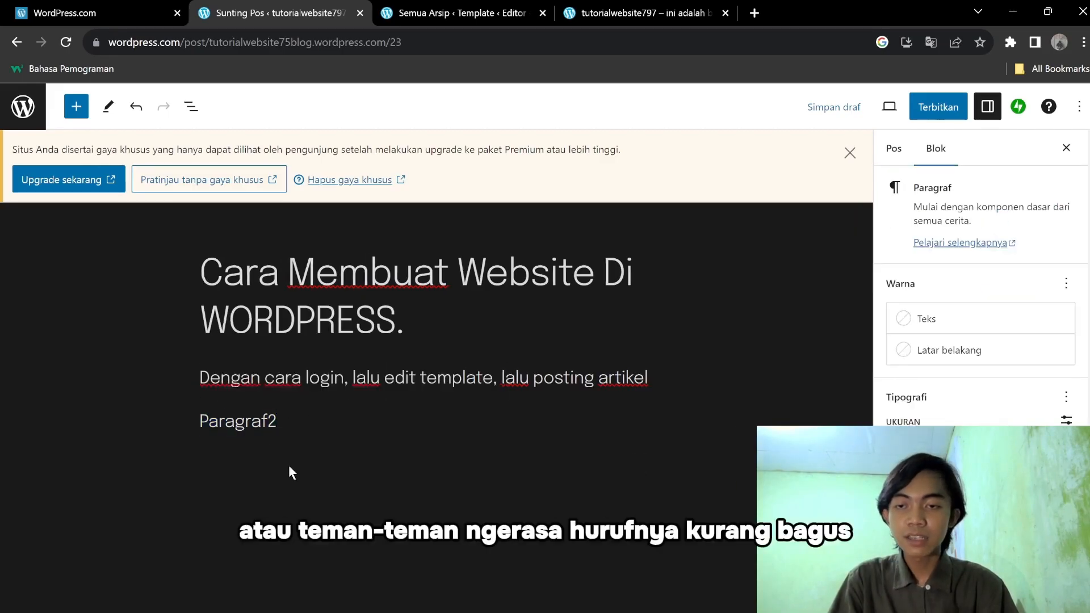
drag(289, 472, 174, 416)
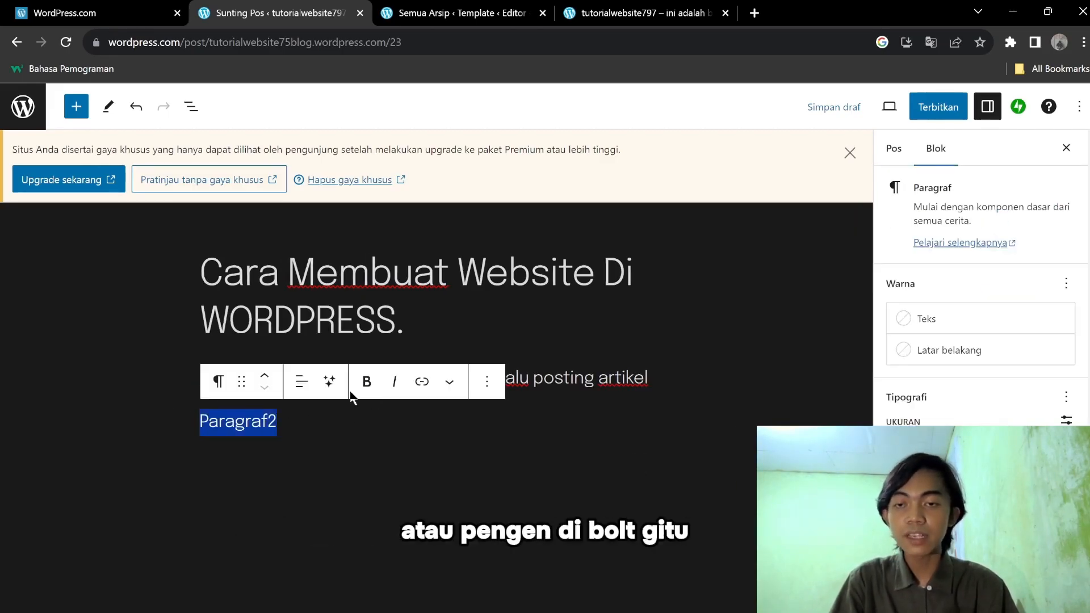
click(366, 381)
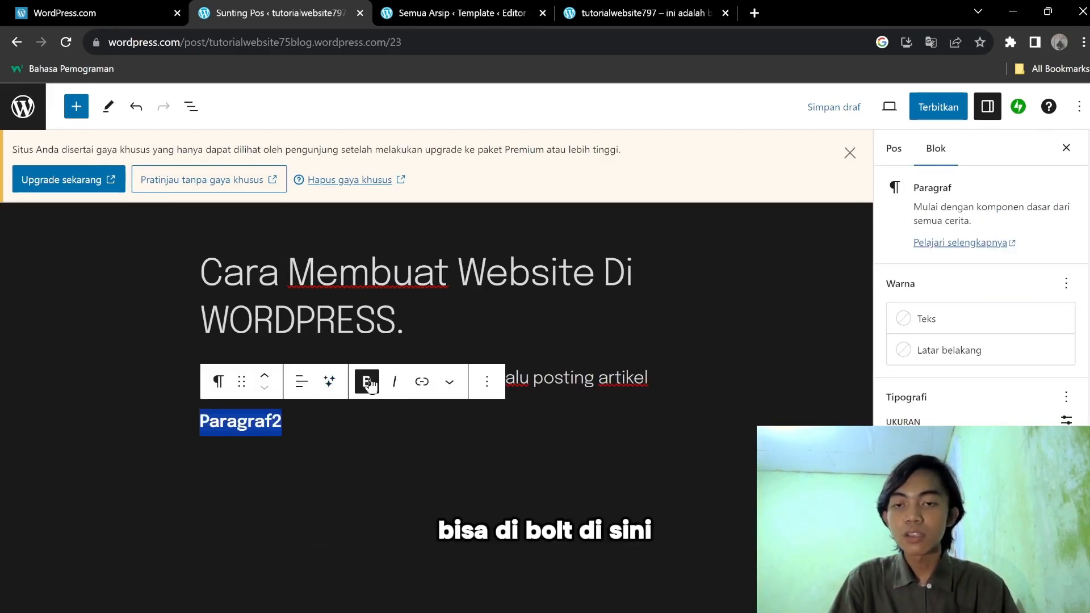
click(485, 386)
scroll(682, 547, down, 3)
click(751, 489)
drag(300, 416, 136, 395)
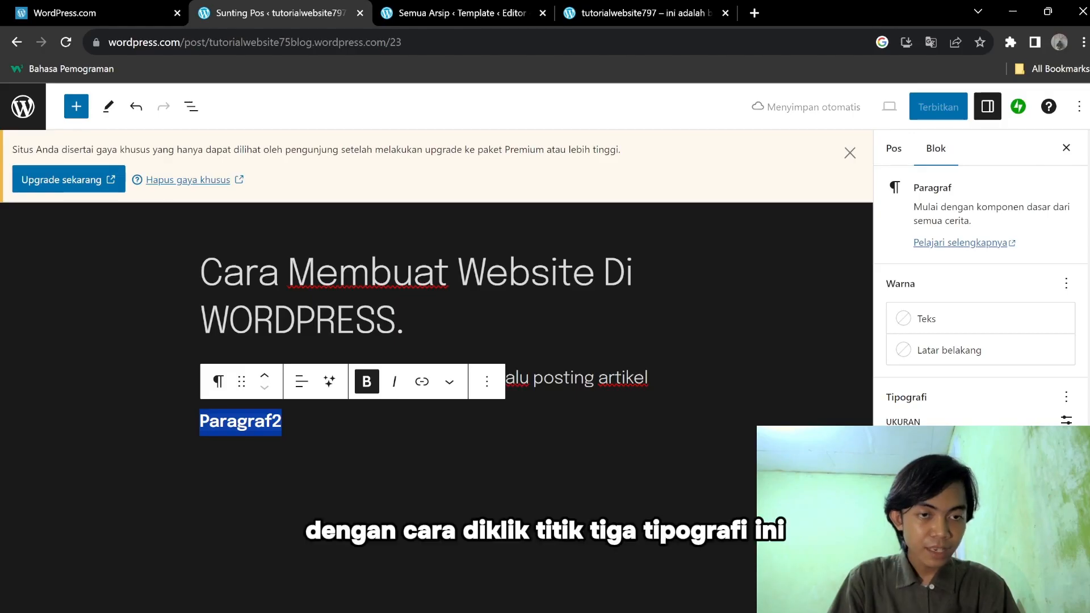
Enable the Typography font family setting and set Paragraf2's font to Open Sans.
click(1067, 397)
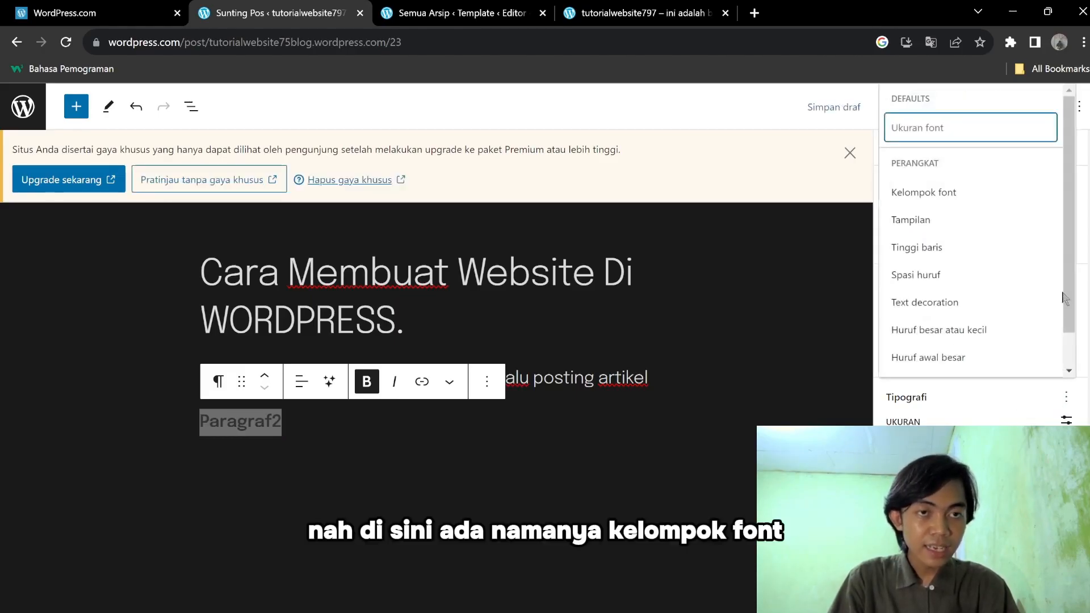
scroll(1064, 277, down, 1)
click(967, 167)
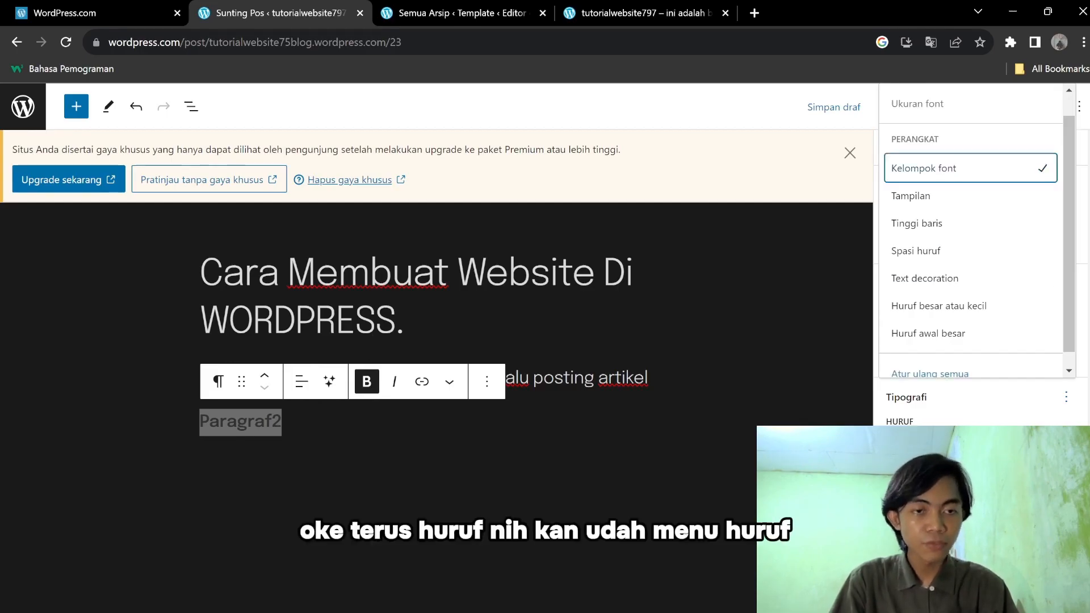
drag(887, 422, 915, 423)
click(981, 442)
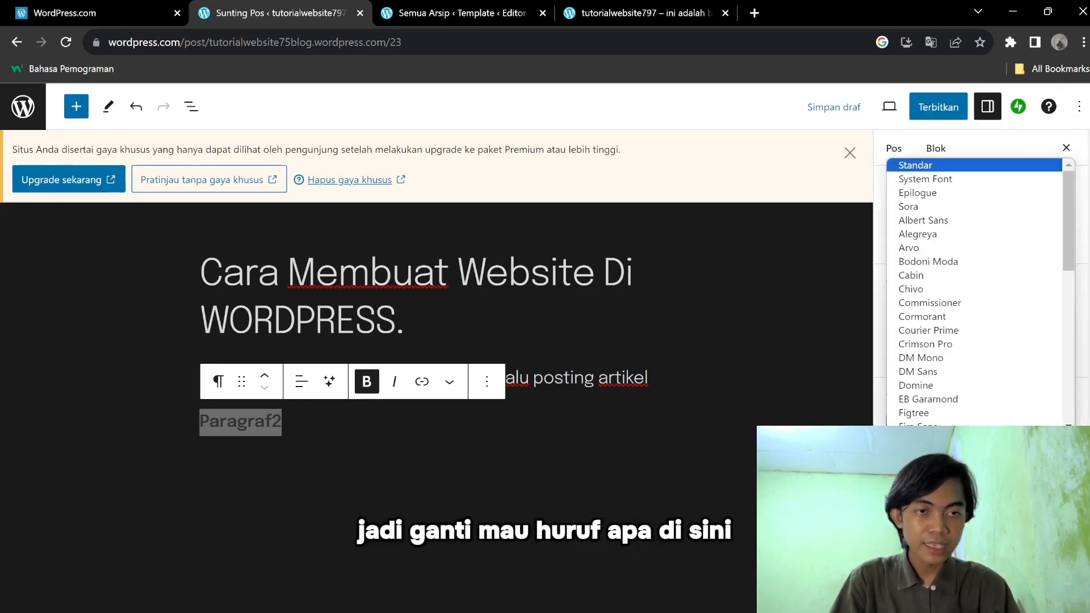
drag(1069, 244, 1069, 399)
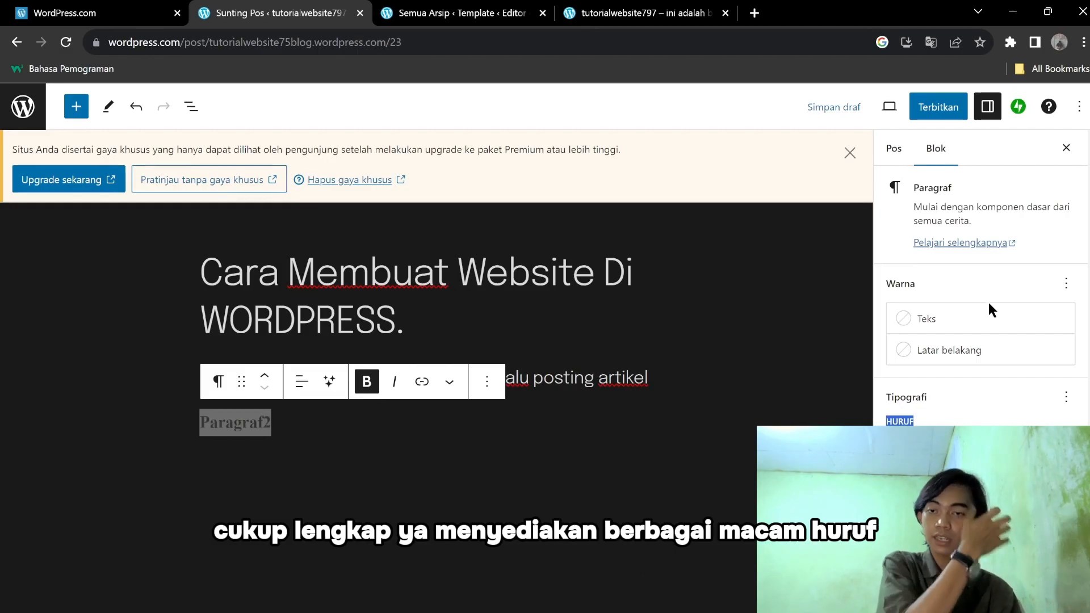
click(980, 445)
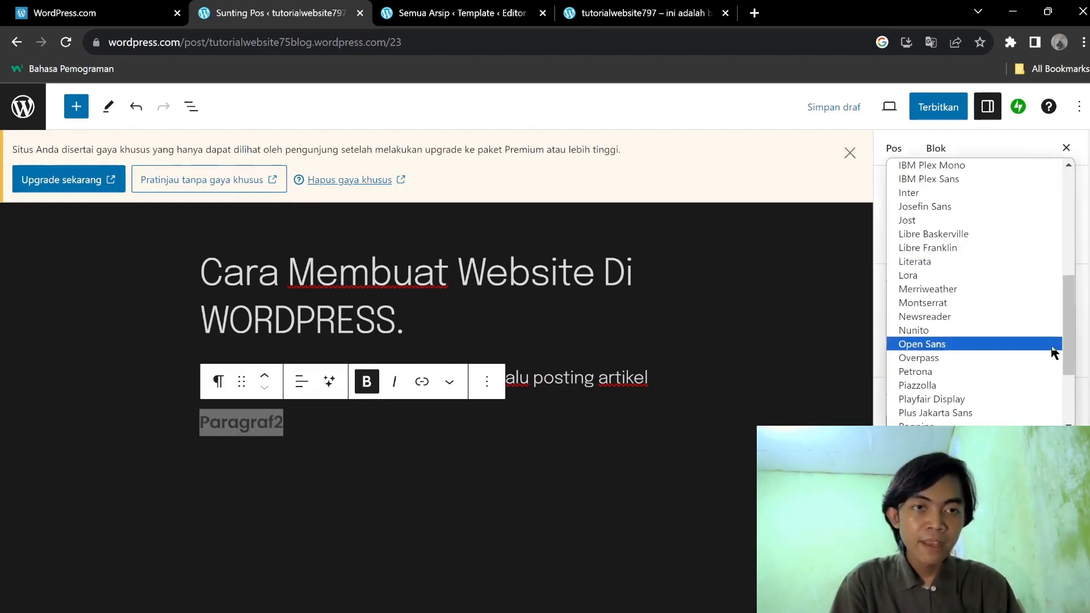
click(1033, 346)
click(978, 424)
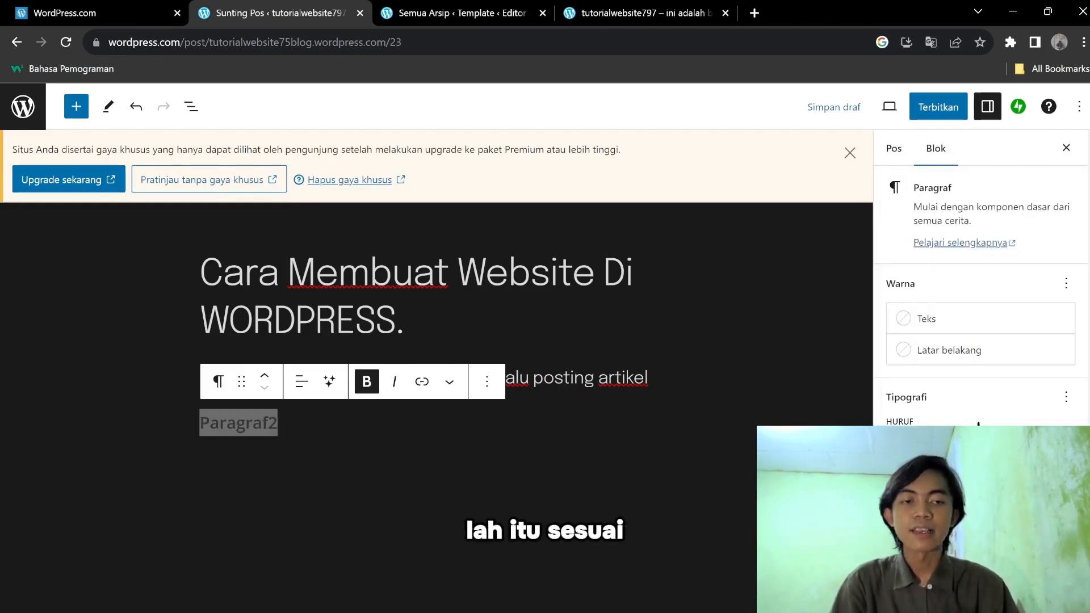
Try italic on Paragraf2, then remove both bold and italic to leave it plain.
click(314, 420)
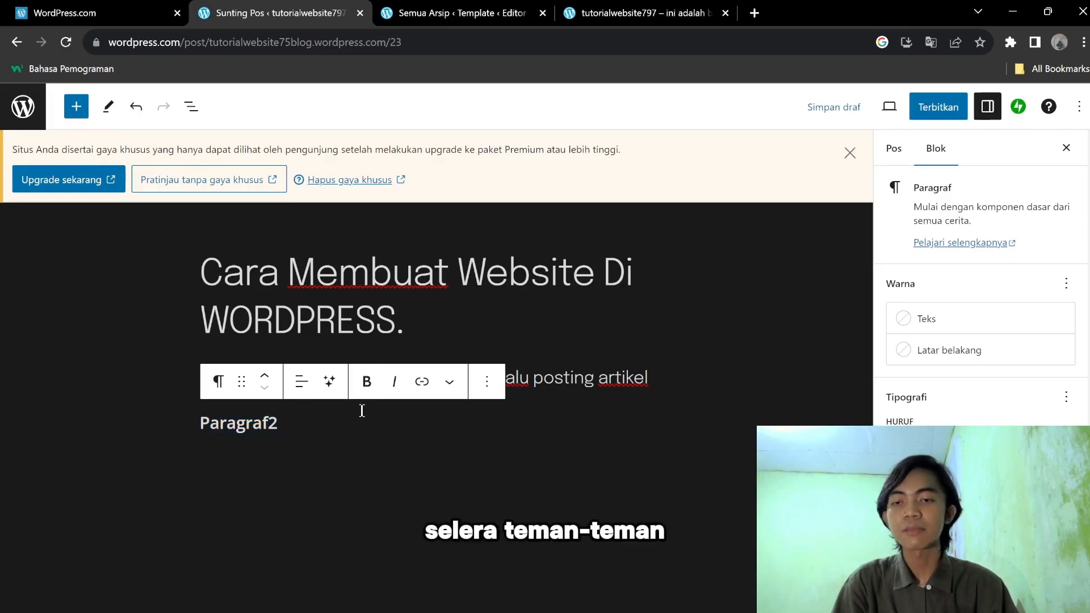
double_click(281, 423)
click(394, 381)
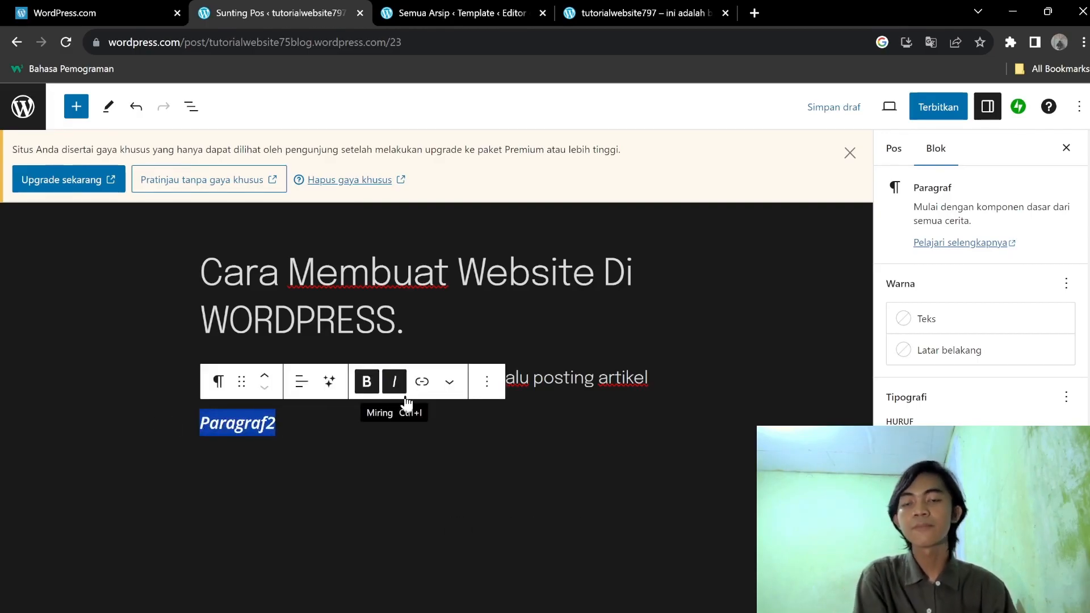
click(367, 382)
click(394, 382)
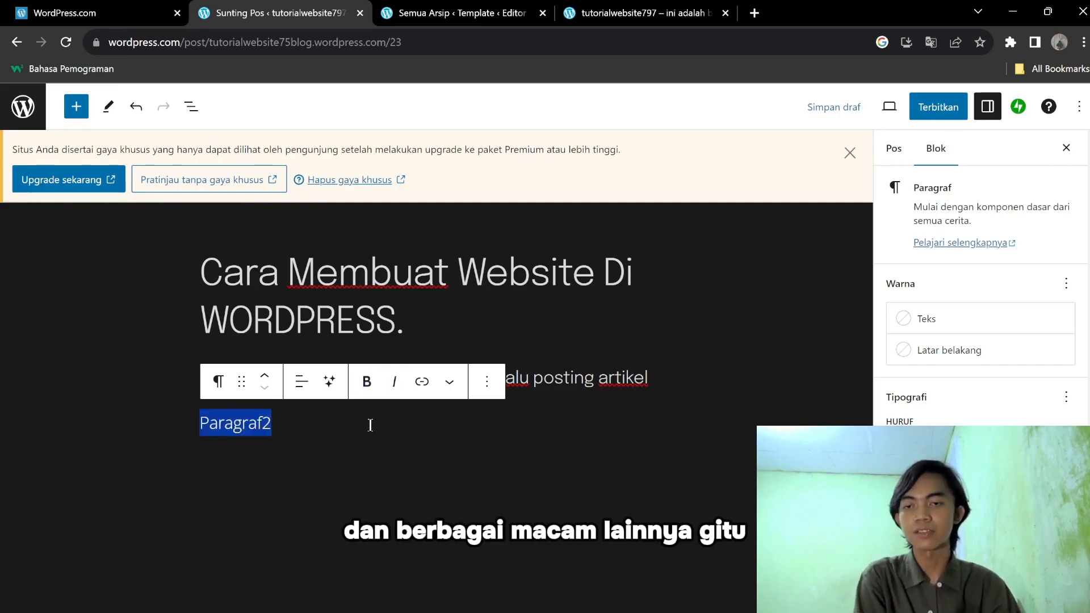
click(385, 411)
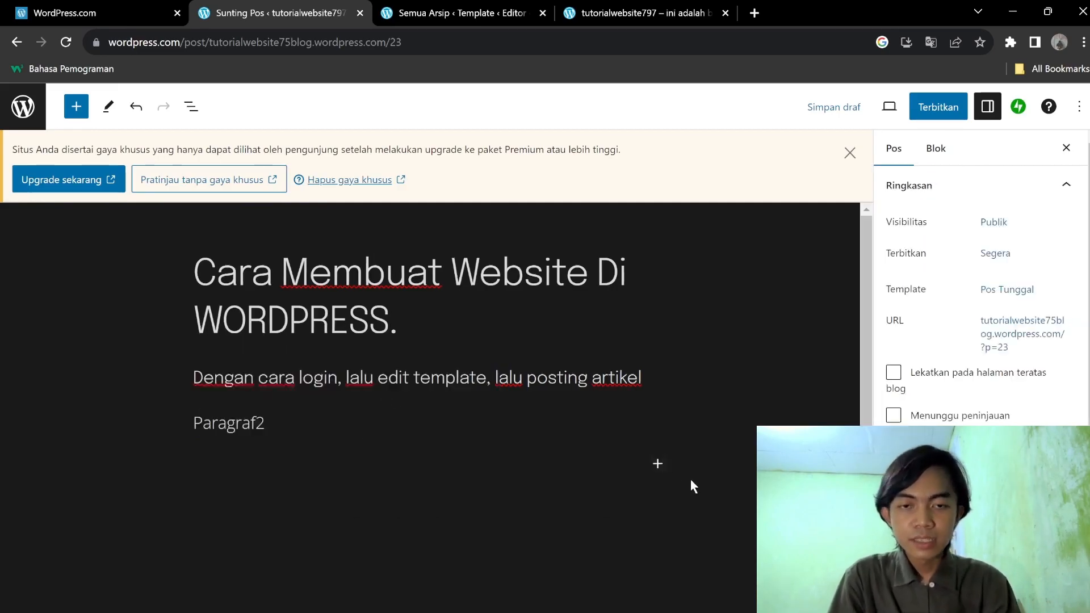
Insert a bulleted list block below Paragraf2 from the block library.
click(657, 463)
click(524, 427)
click(658, 462)
click(173, 401)
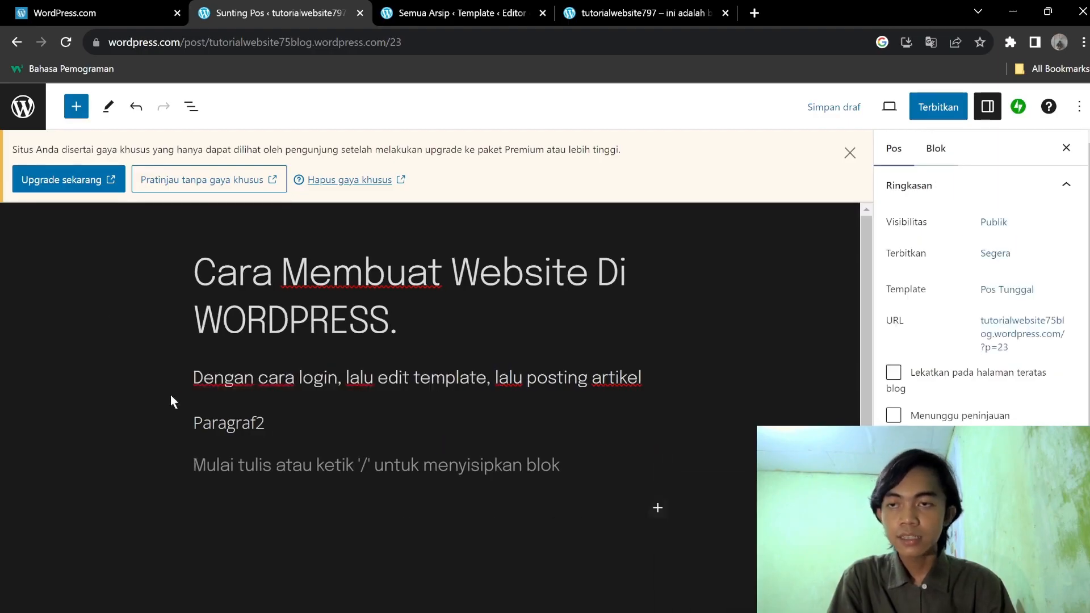
click(77, 108)
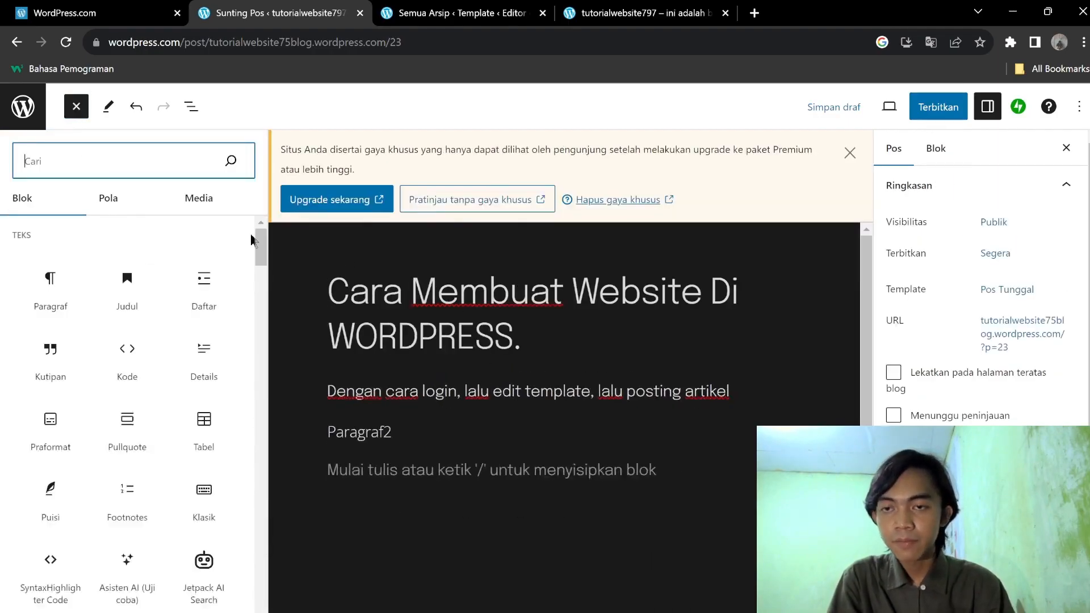
click(203, 284)
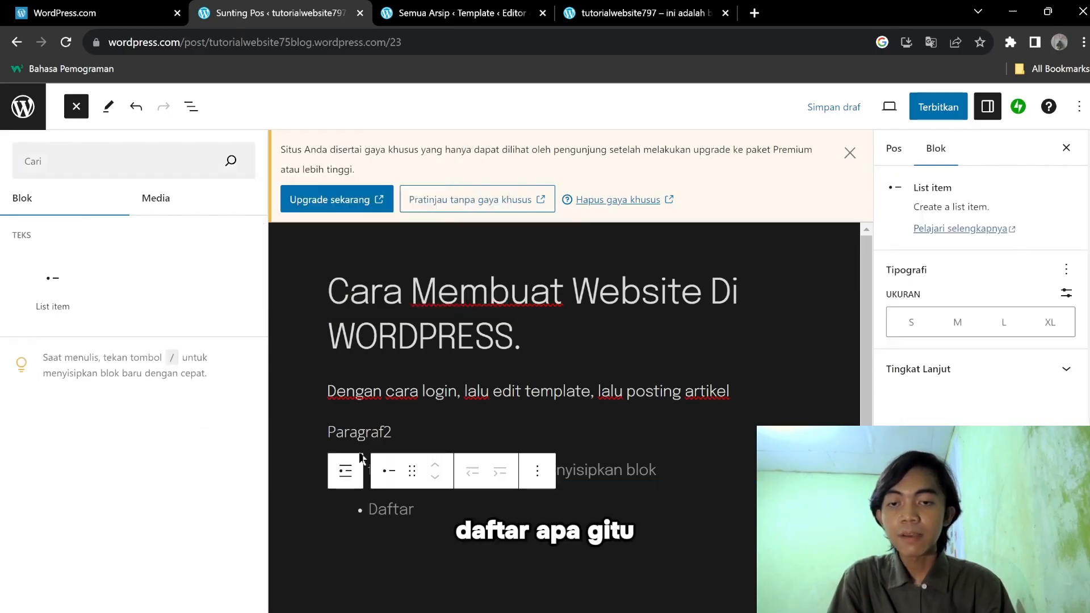
click(388, 517)
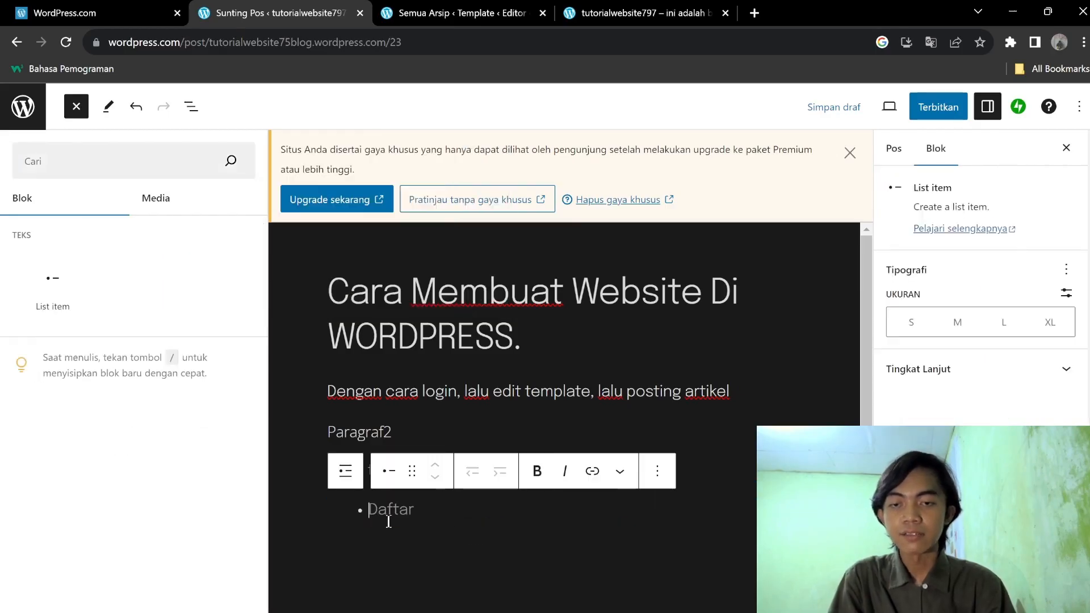
click(442, 452)
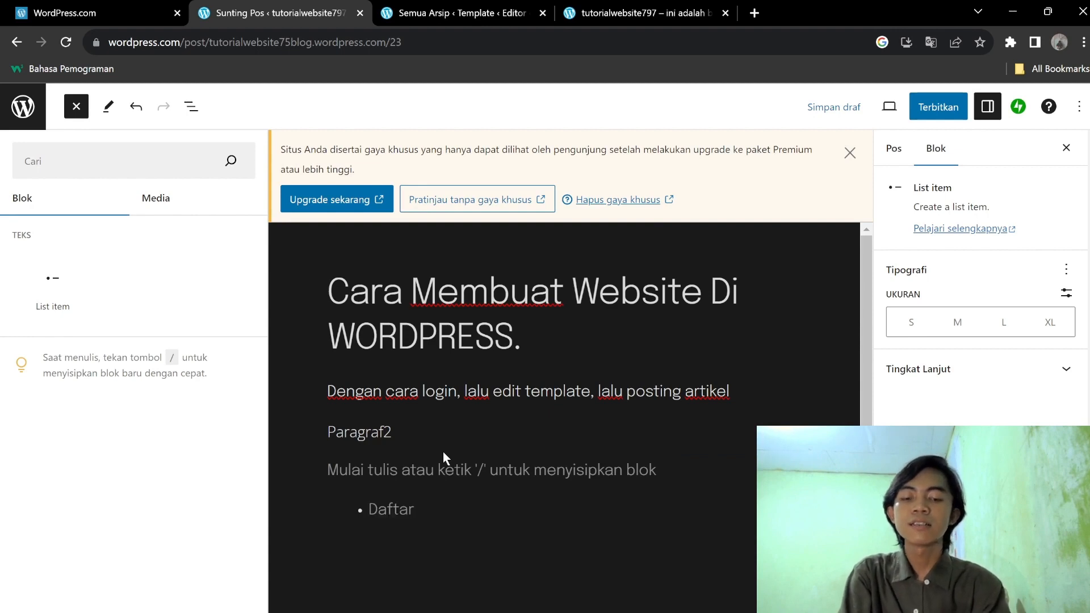
Fill the list with the items 'Masukan Gula' and 'Masukan Garam'.
text(Masukan Gula)
key(Return)
text(Masukan)
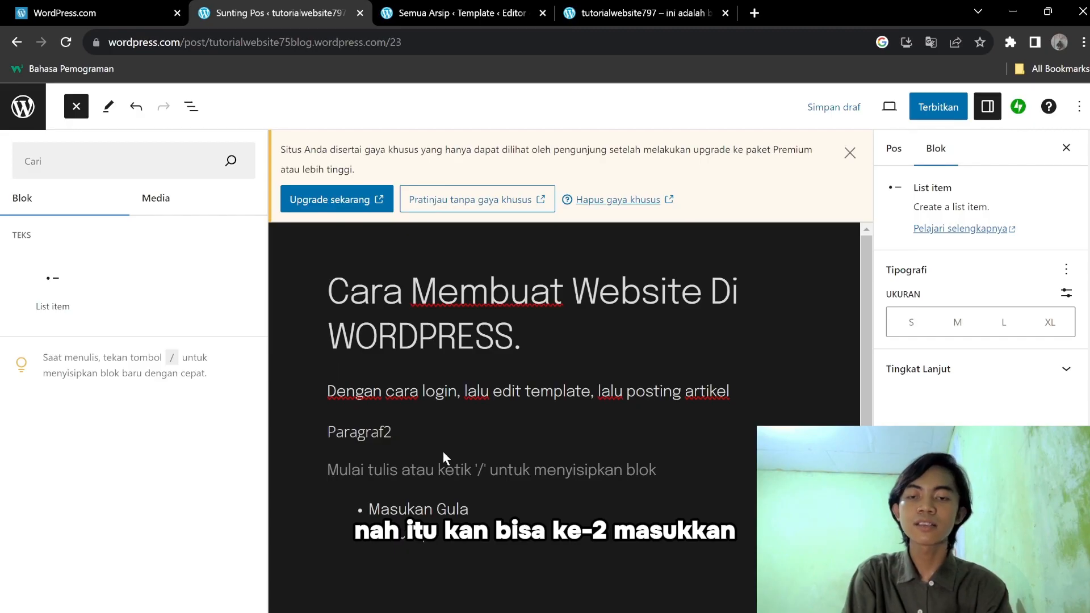
text( Garam)
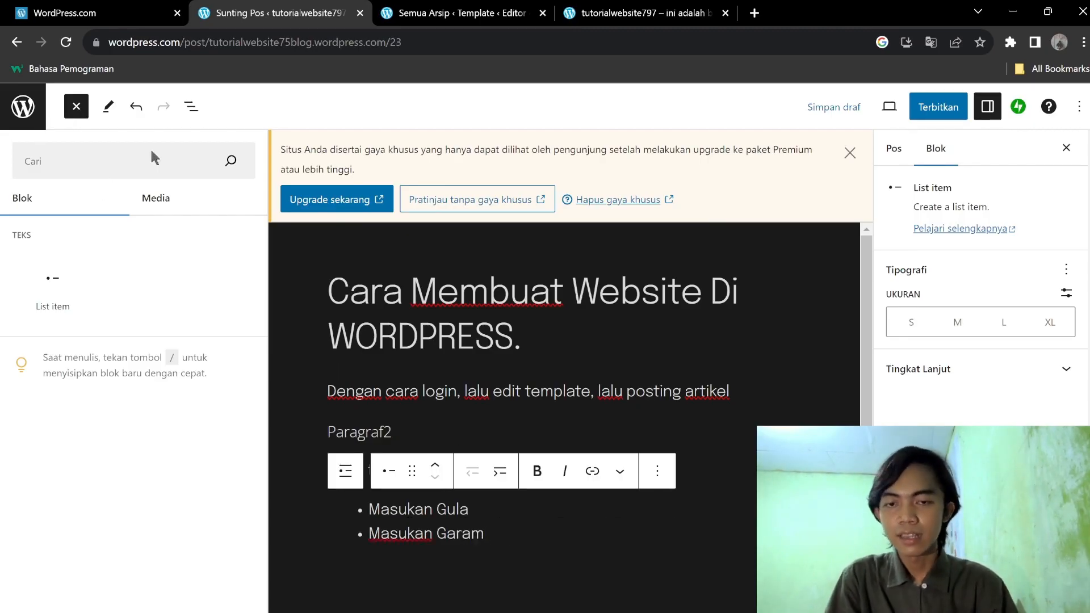
click(669, 573)
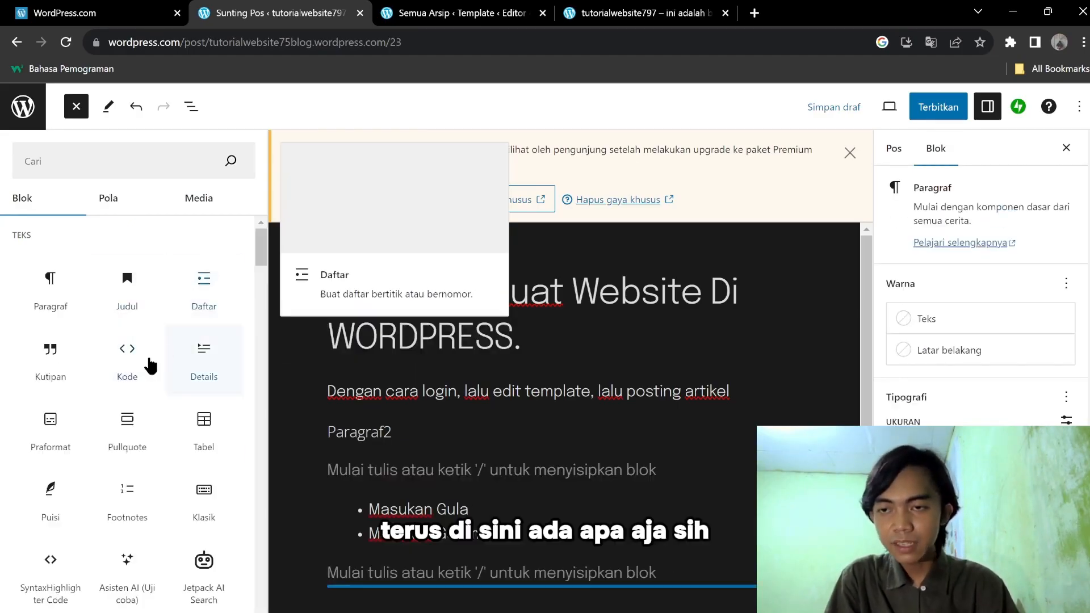
scroll(129, 285, down, 5)
scroll(130, 285, up, 5)
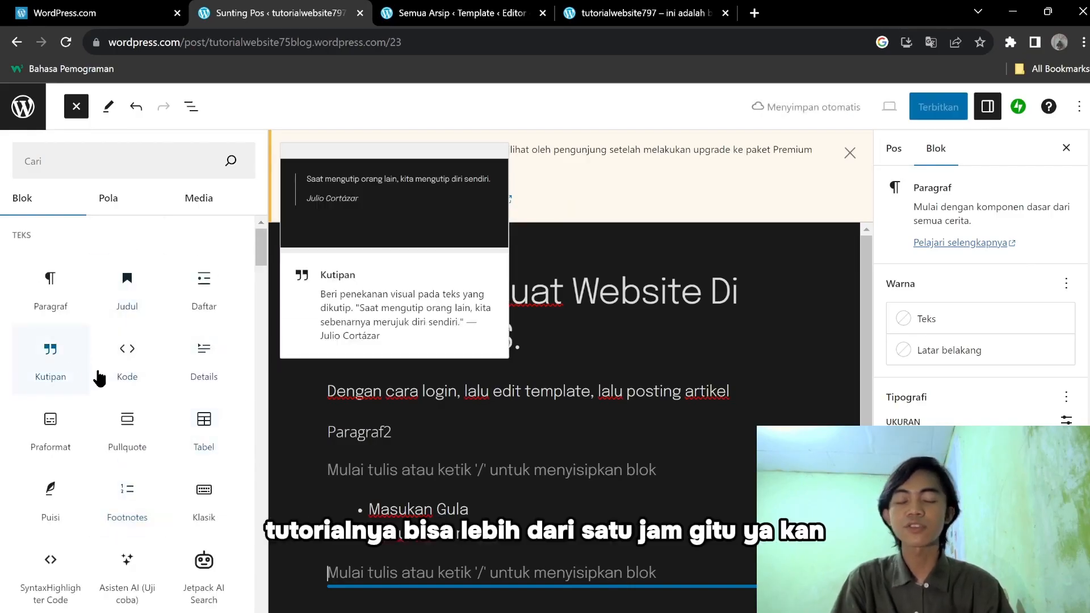
scroll(176, 375, down, 5)
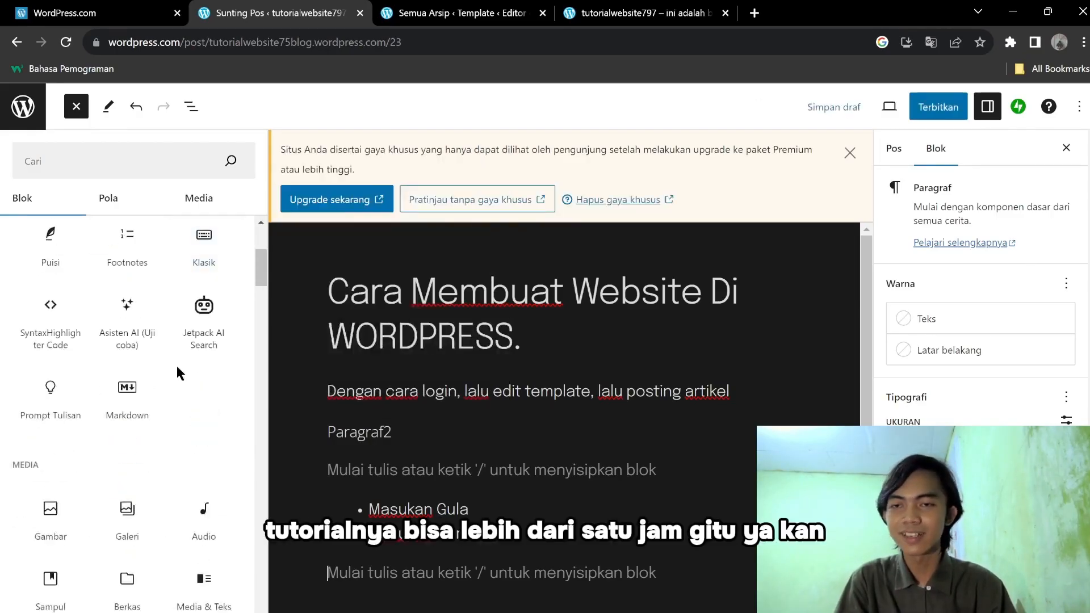
scroll(177, 367, up, 5)
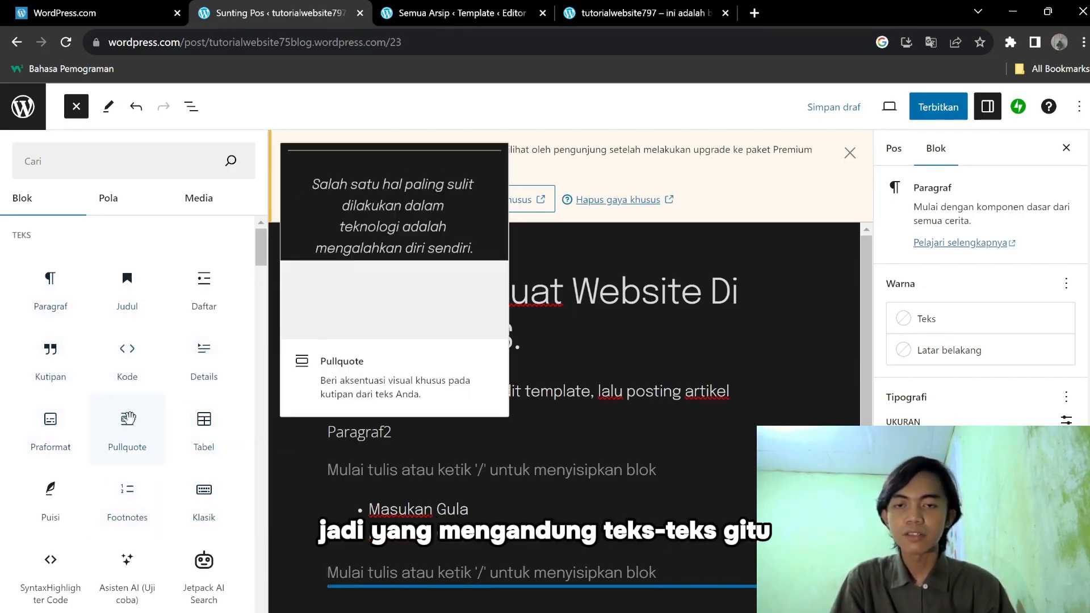
scroll(196, 351, down, 5)
scroll(182, 386, down, 4)
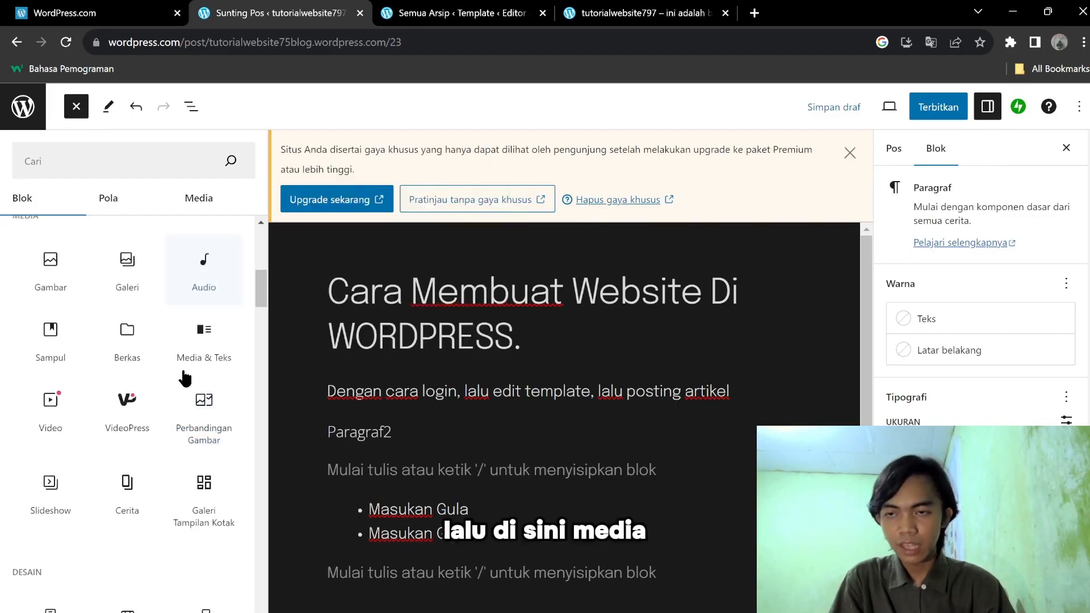
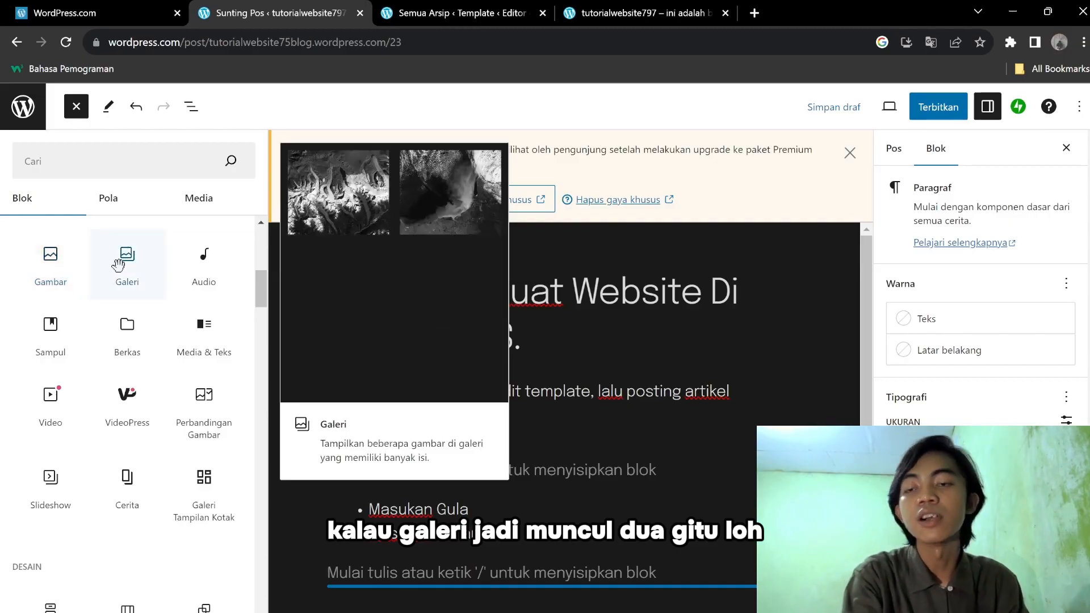
Add an empty Gambar image block below the list and open its insert-from-URL field.
click(67, 269)
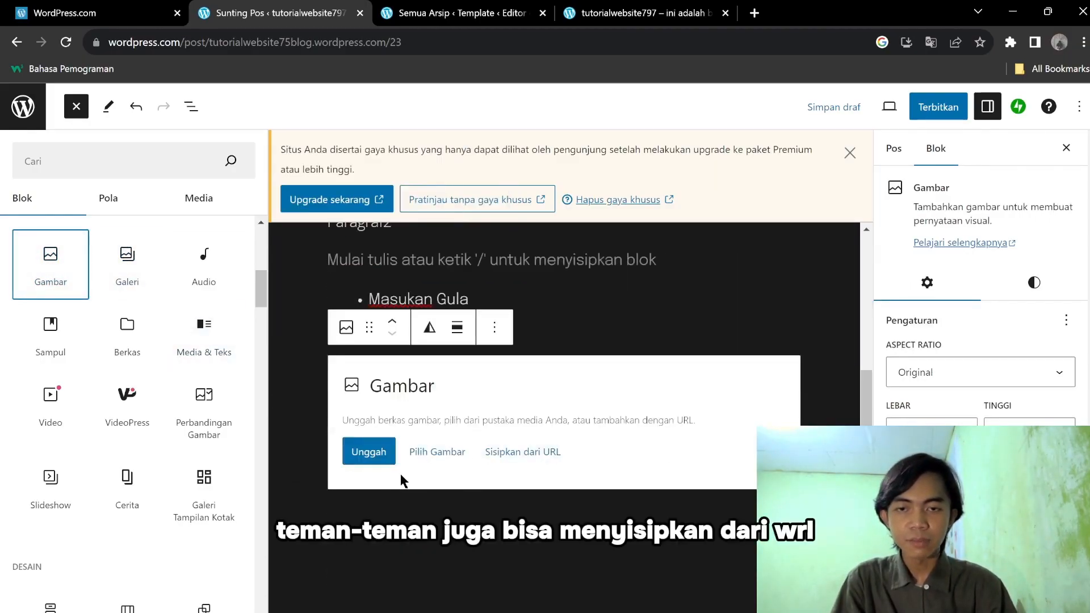
click(504, 463)
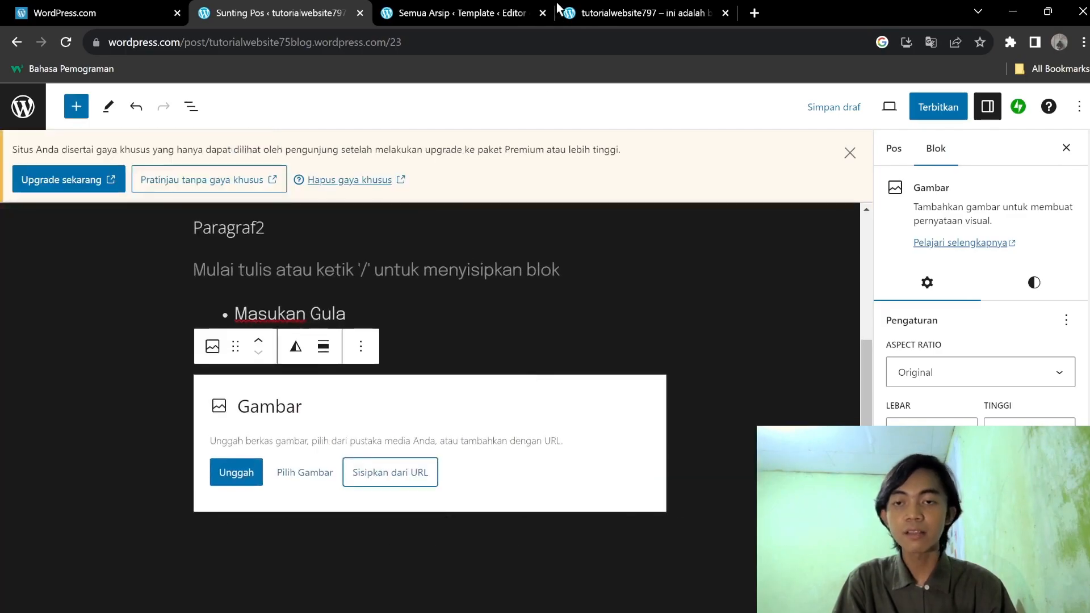
click(391, 479)
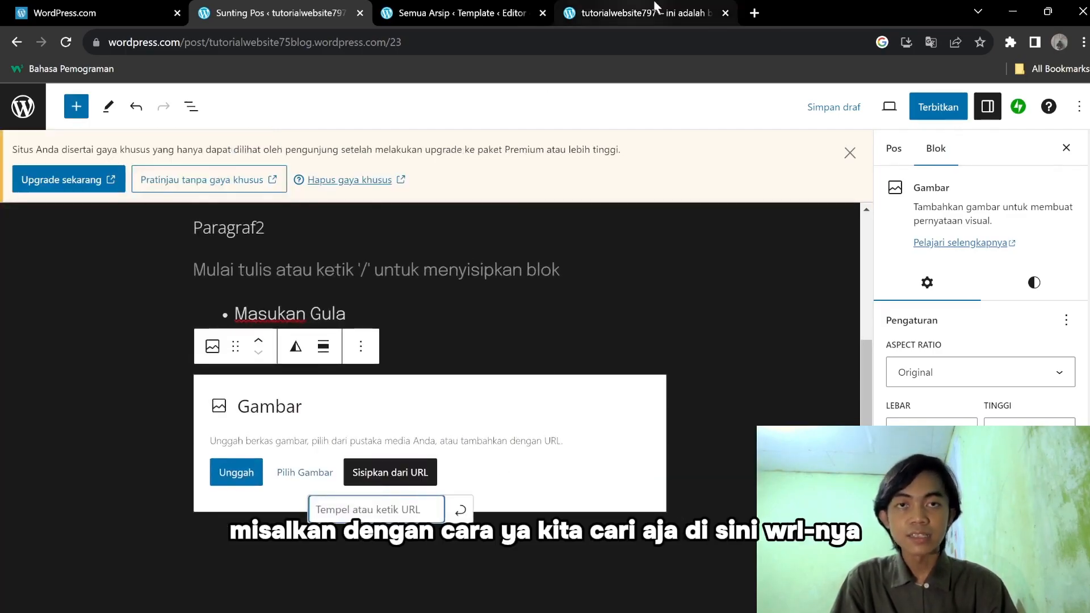
In a new browser tab, search Google for 'Gambar kuda'.
click(754, 13)
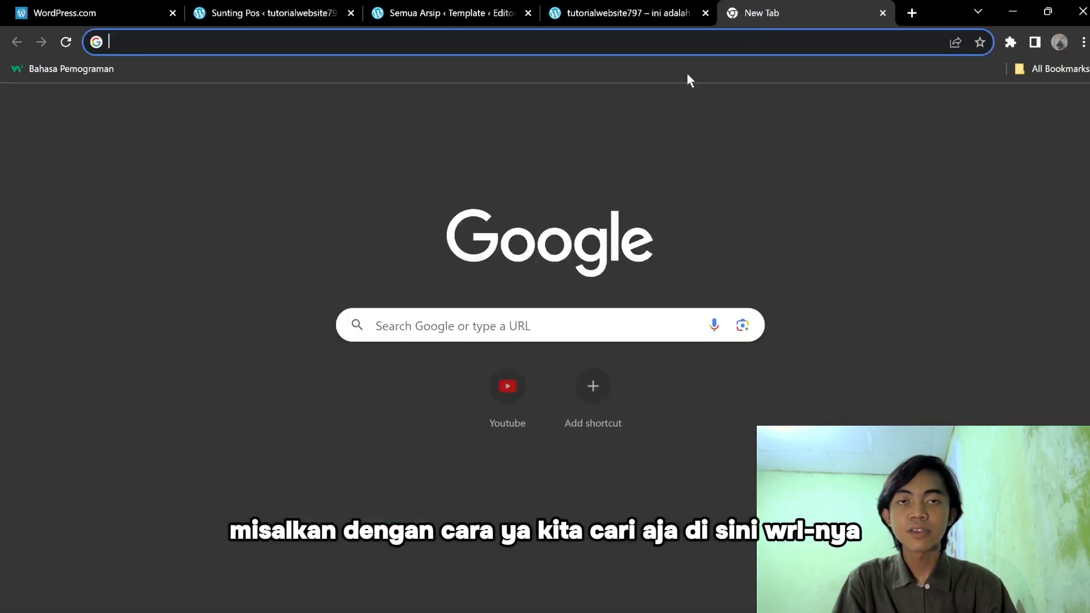
click(539, 326)
text(Gmaba)
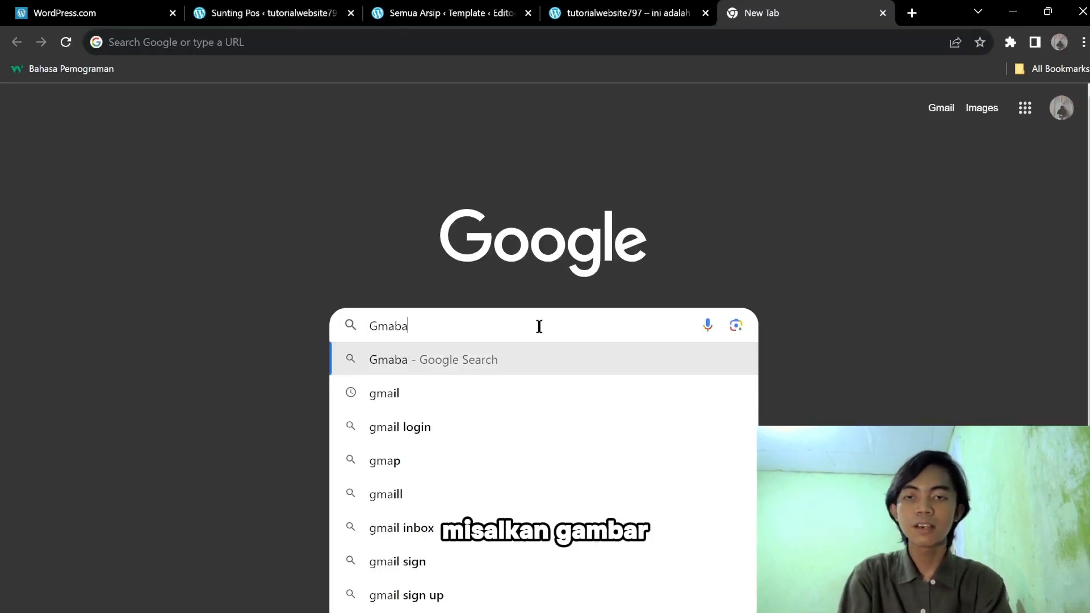
key(BackSpace)
key(BackSpace)
key(BackSpace)
text(ambar kuda\)
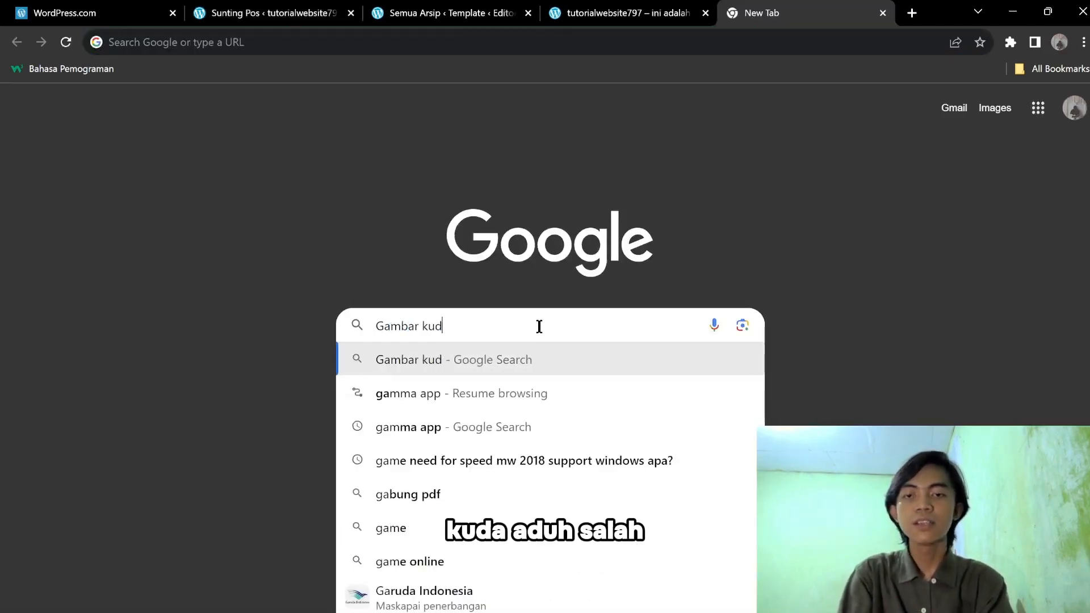
key(Return)
click(389, 123)
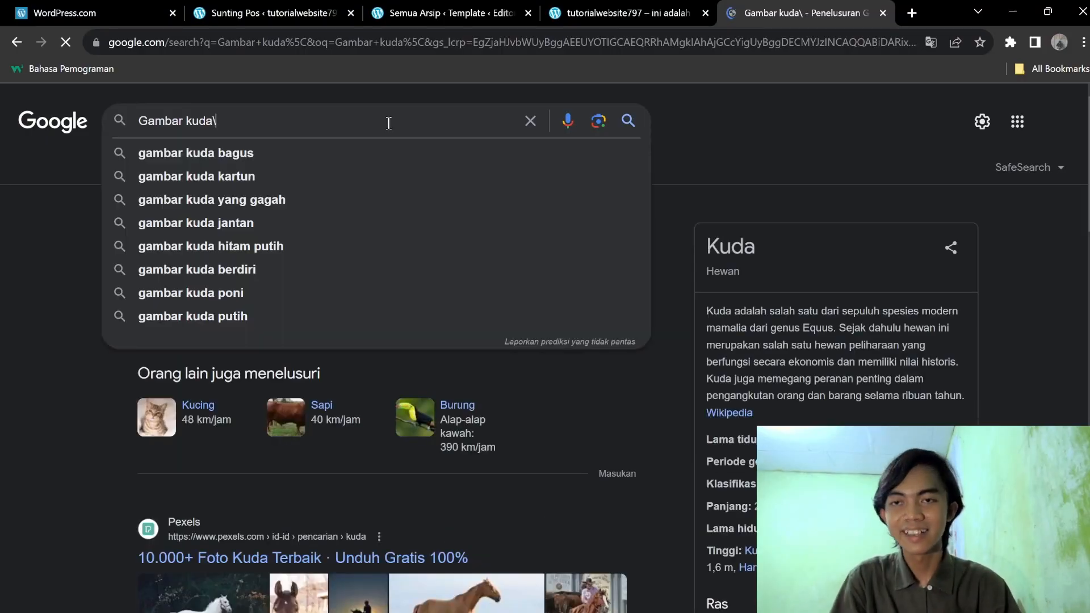
key(Return)
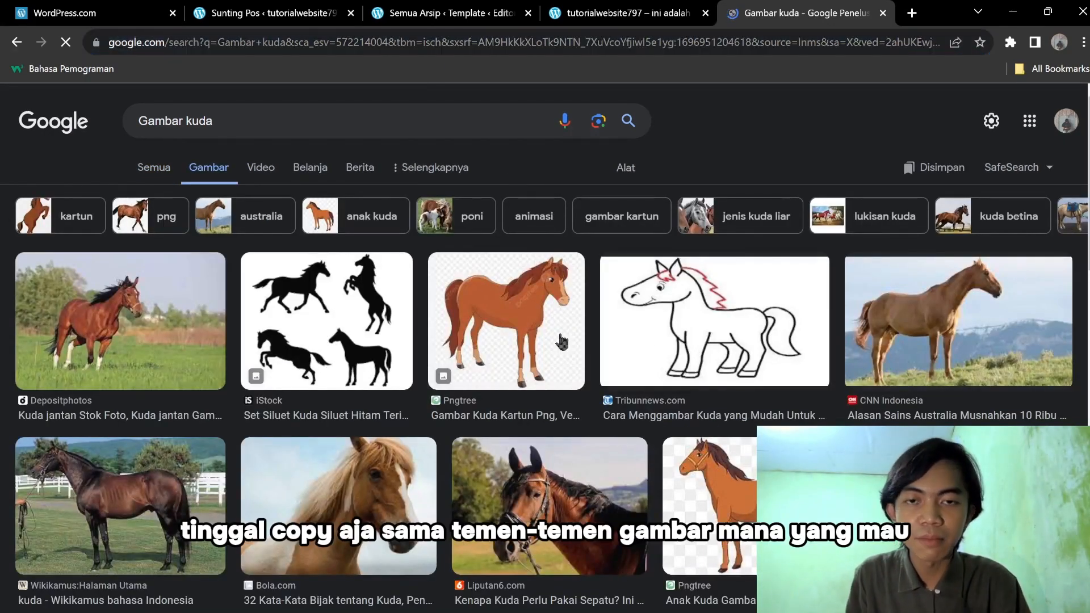
Open a large preview of the brown horse photo and open its source page in a new tab.
right_click(139, 313)
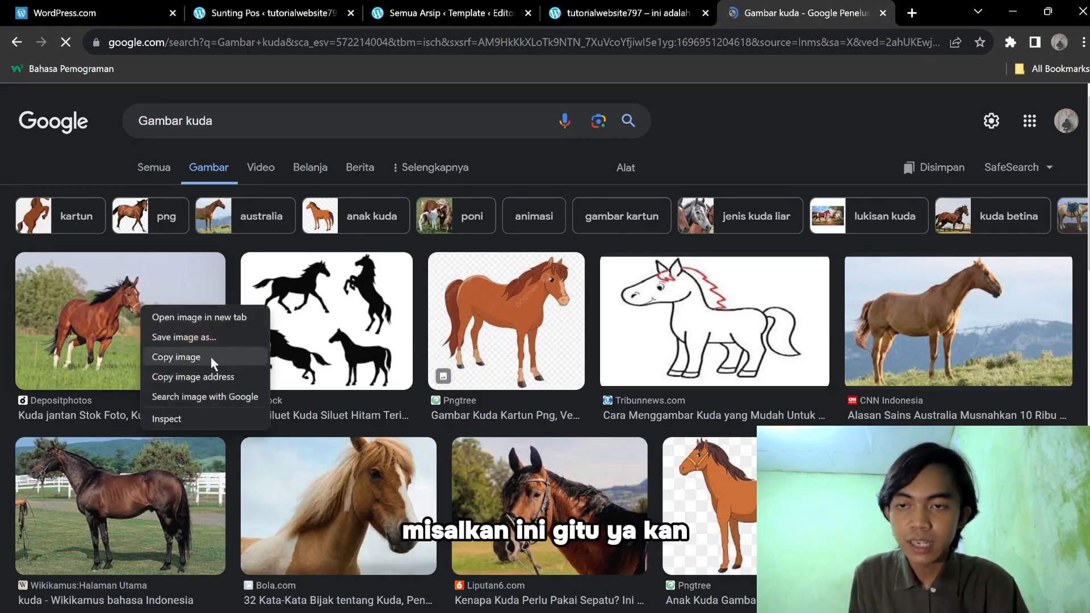
right_click(341, 376)
right_click(341, 376)
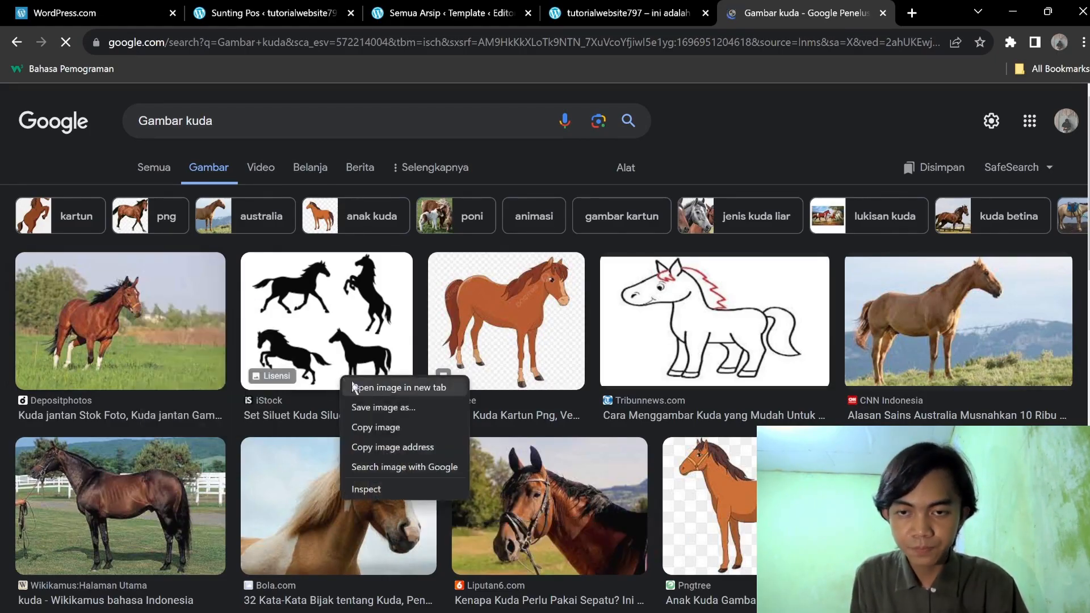
click(471, 418)
right_click(909, 323)
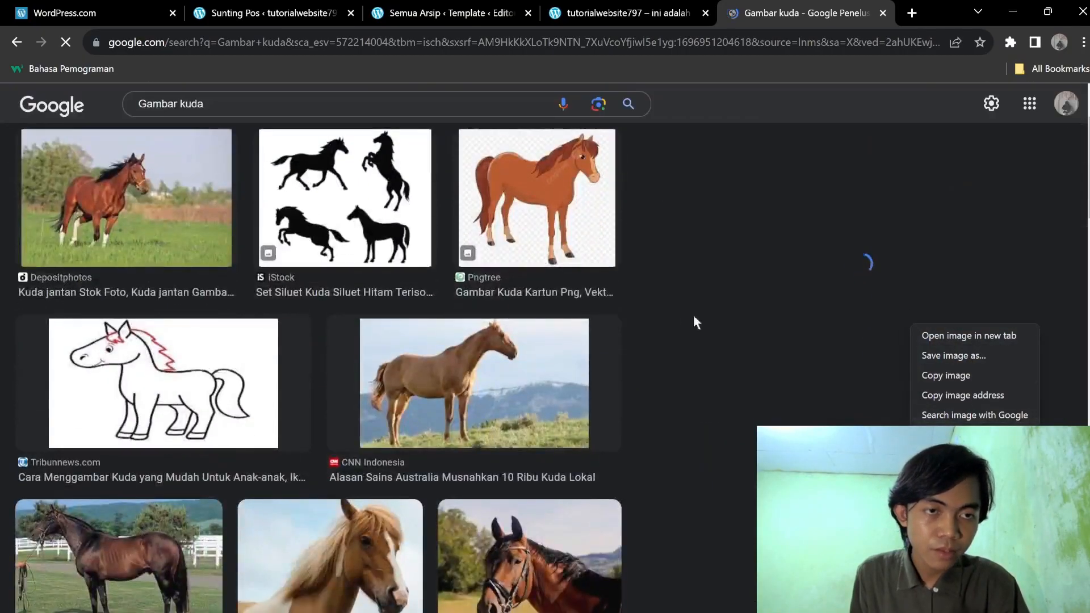
click(602, 308)
scroll(601, 308, up, 3)
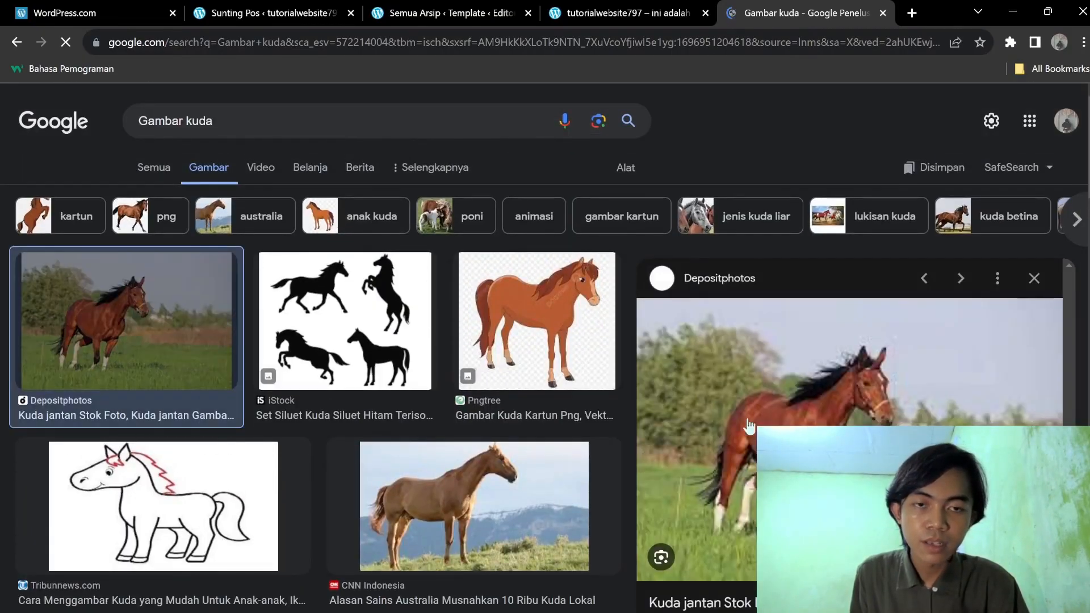
right_click(771, 405)
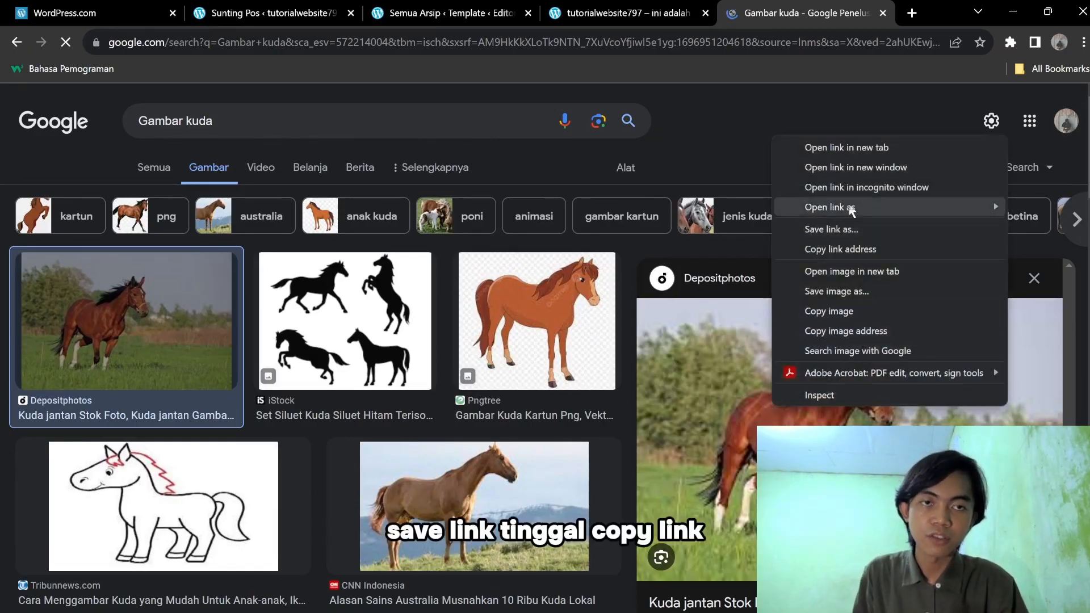
click(863, 149)
Copy the horse photo page's web address and return to the WordPress post editor.
click(812, 12)
click(779, 46)
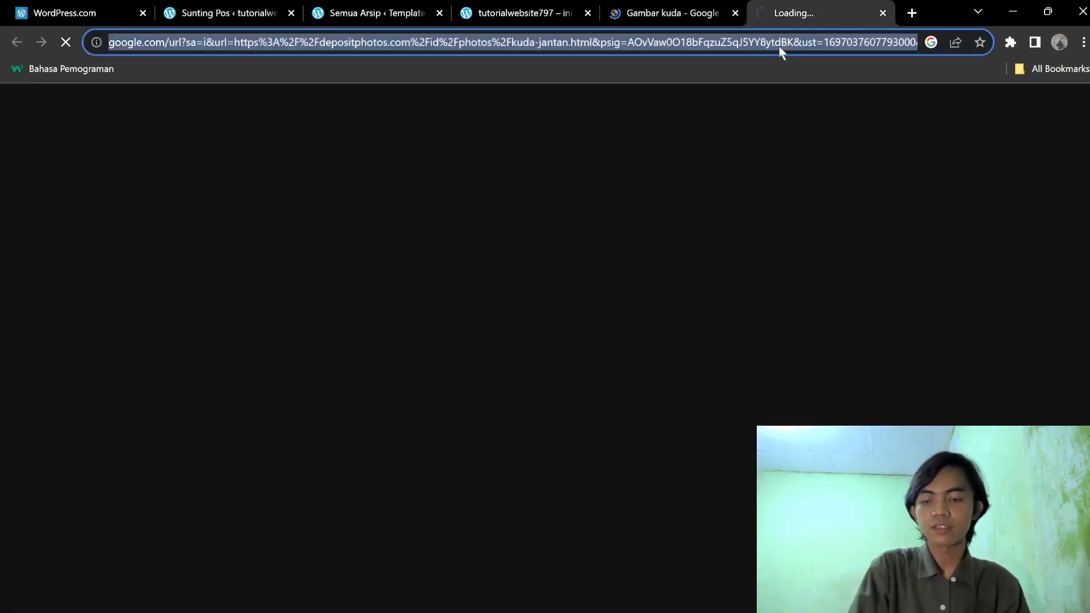
click(397, 8)
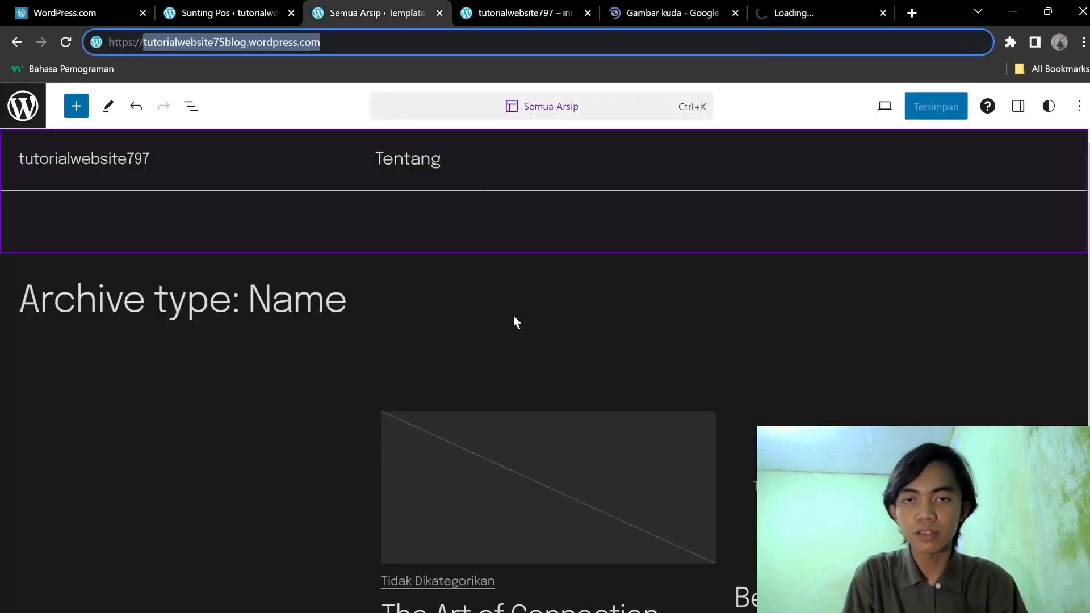
click(235, 9)
Paste the copied horse photo address into the image block as its source.
key(ctrl+v)
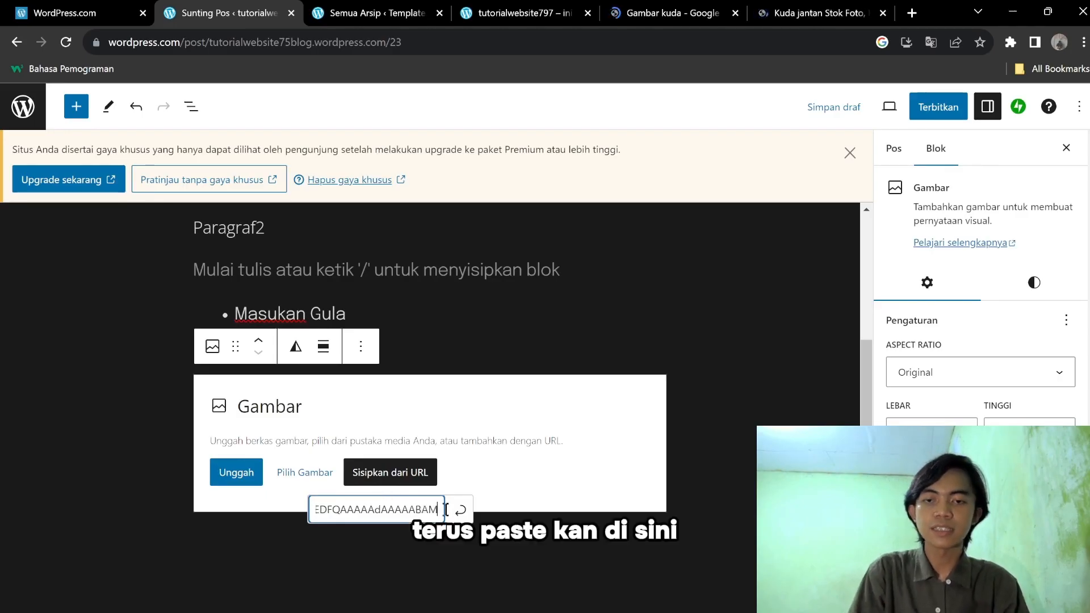
click(460, 510)
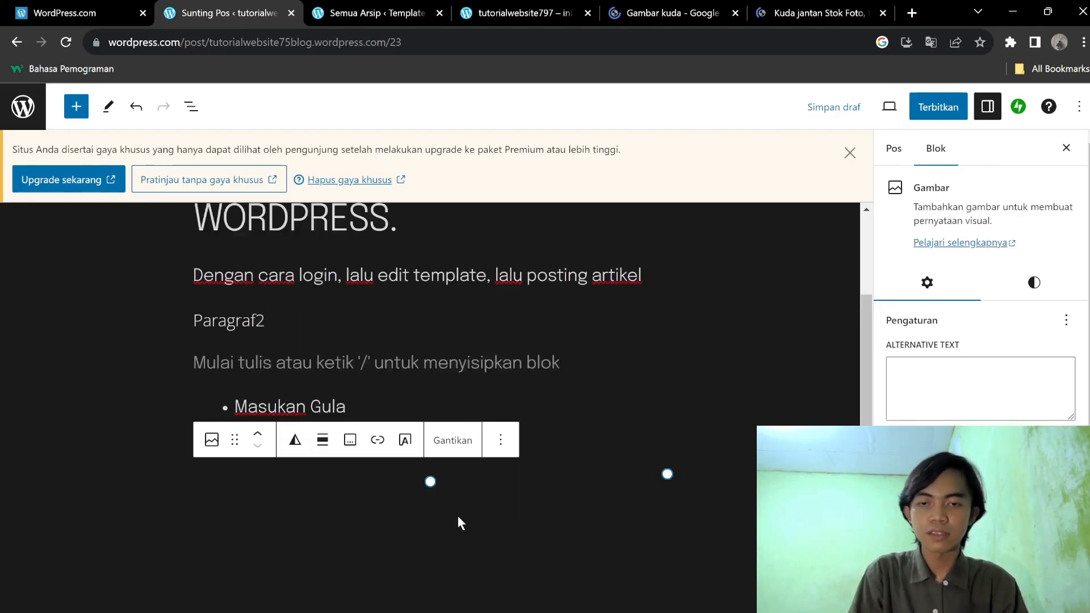
click(713, 388)
click(483, 472)
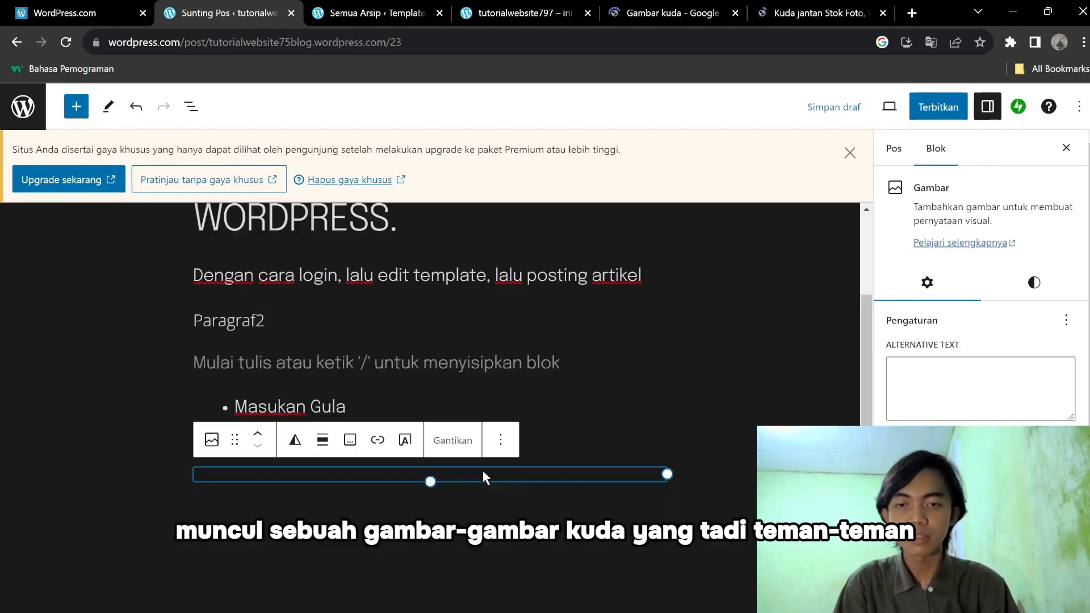
click(730, 490)
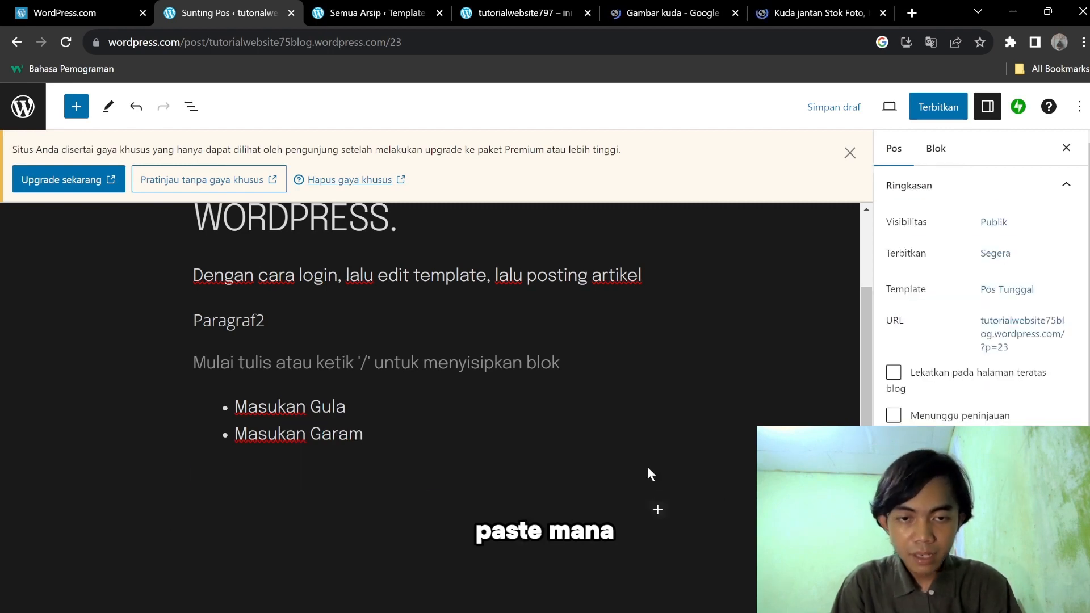
click(648, 477)
drag(667, 475, 683, 455)
scroll(675, 469, down, 6)
scroll(585, 445, up, 7)
scroll(591, 445, down, 5)
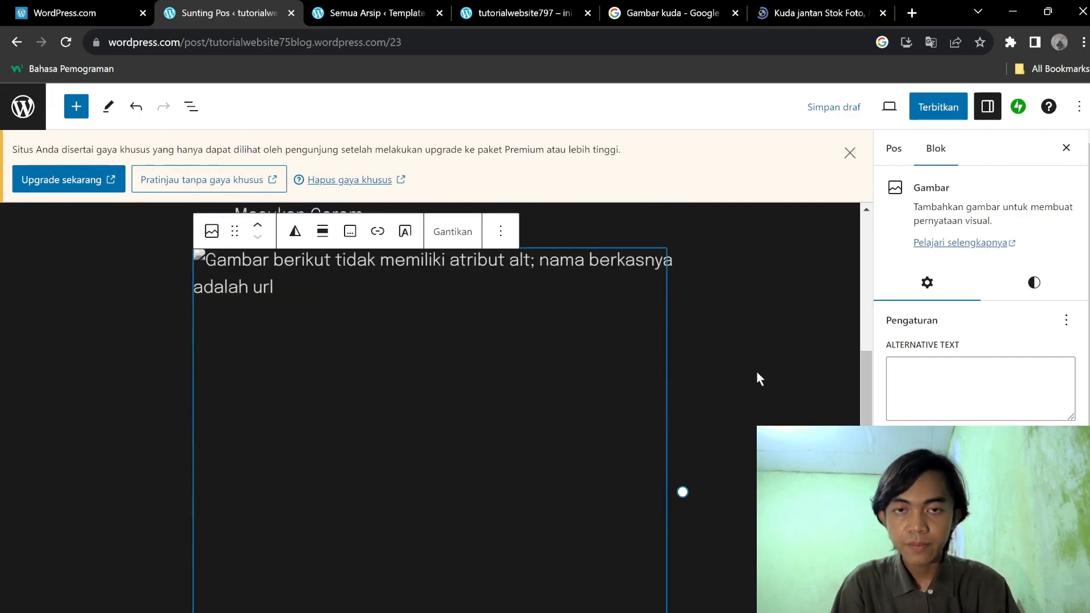
click(768, 360)
Check the broken image's current address through its replace options.
click(499, 391)
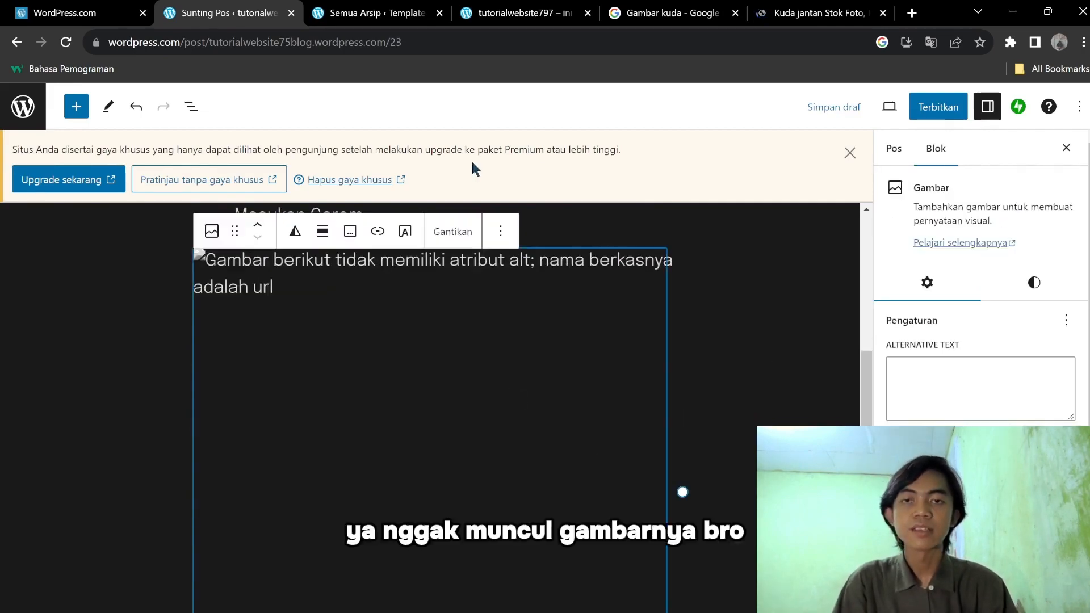
click(453, 231)
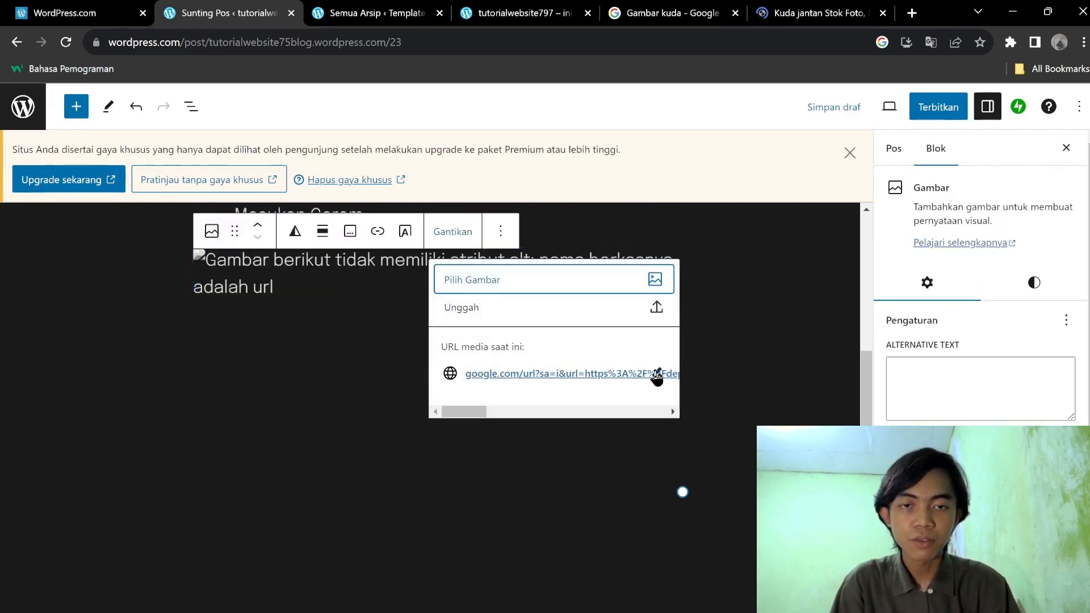
click(657, 374)
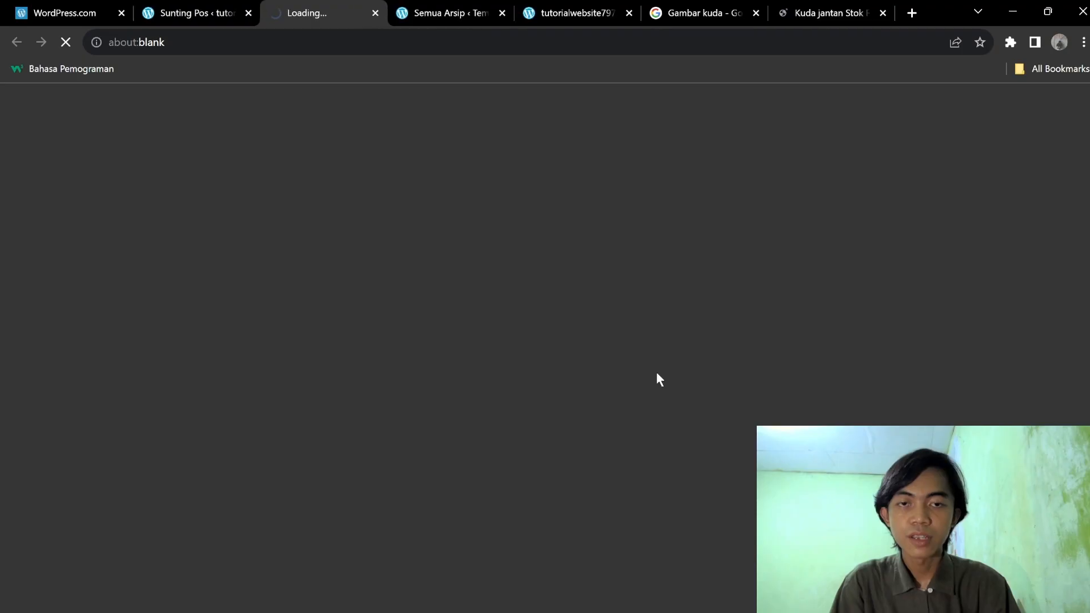
click(371, 16)
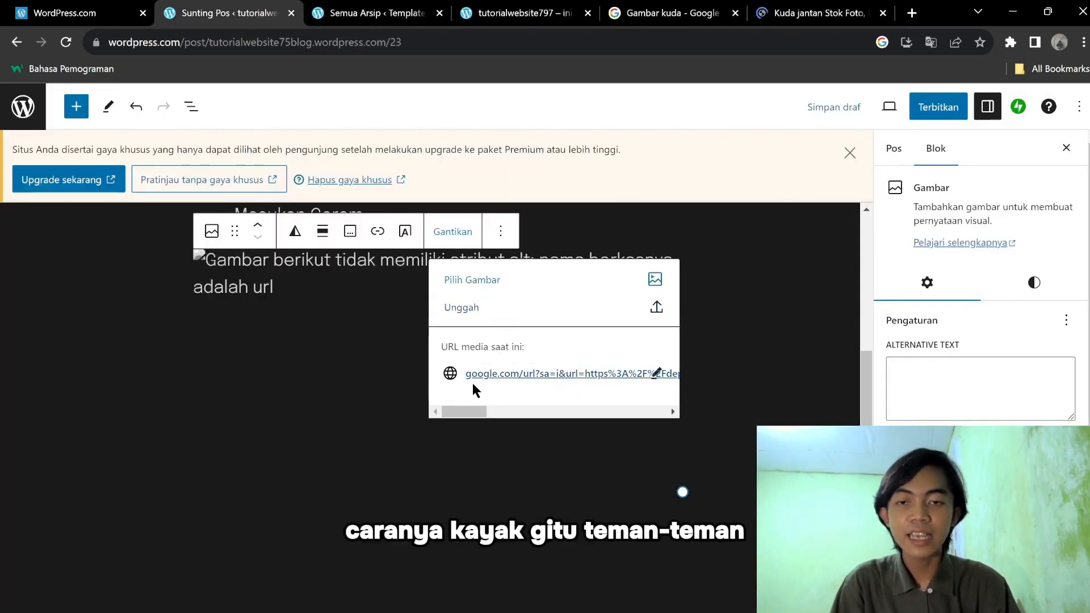
click(658, 377)
click(376, 14)
key(Escape)
Delete the broken image block below the ingredients list.
click(628, 352)
key(Delete)
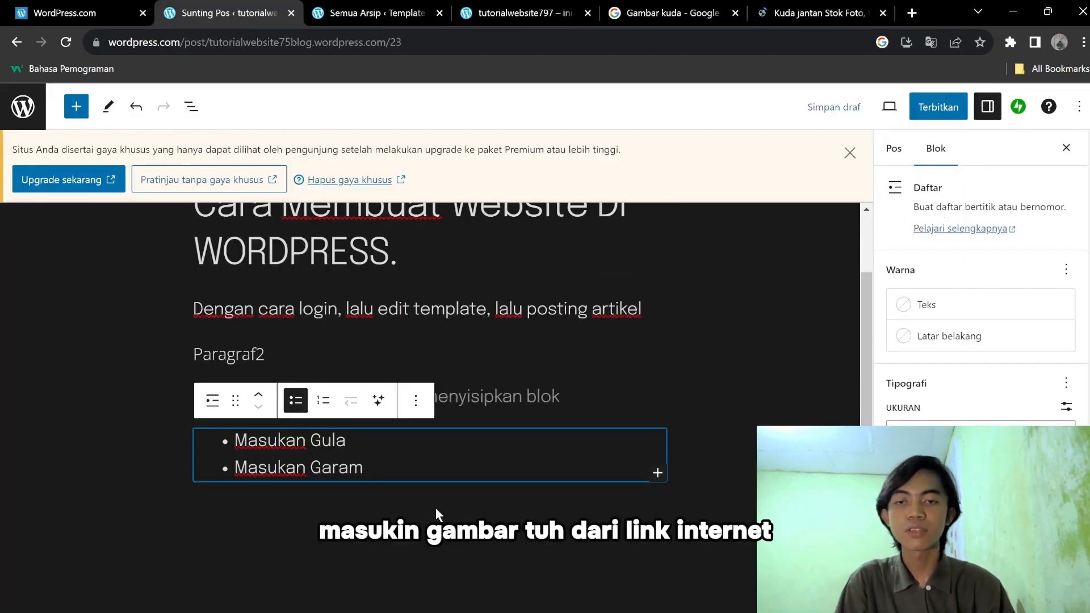
click(436, 510)
Insert a Tombol (buttons) block on a new line below the Masukan Gula / Masukan Garam list.
click(605, 516)
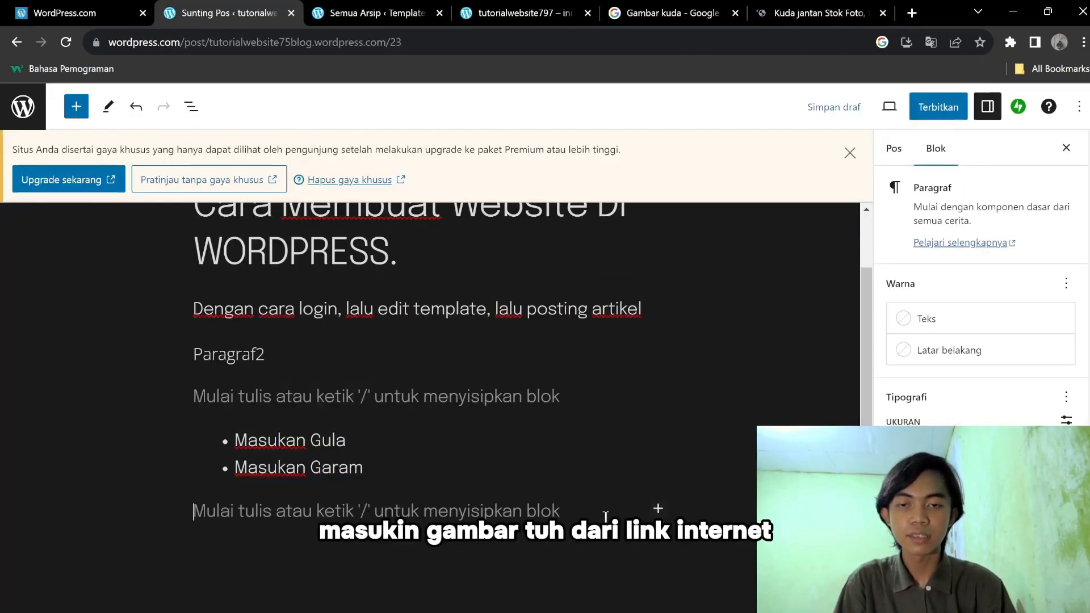
click(658, 508)
click(63, 101)
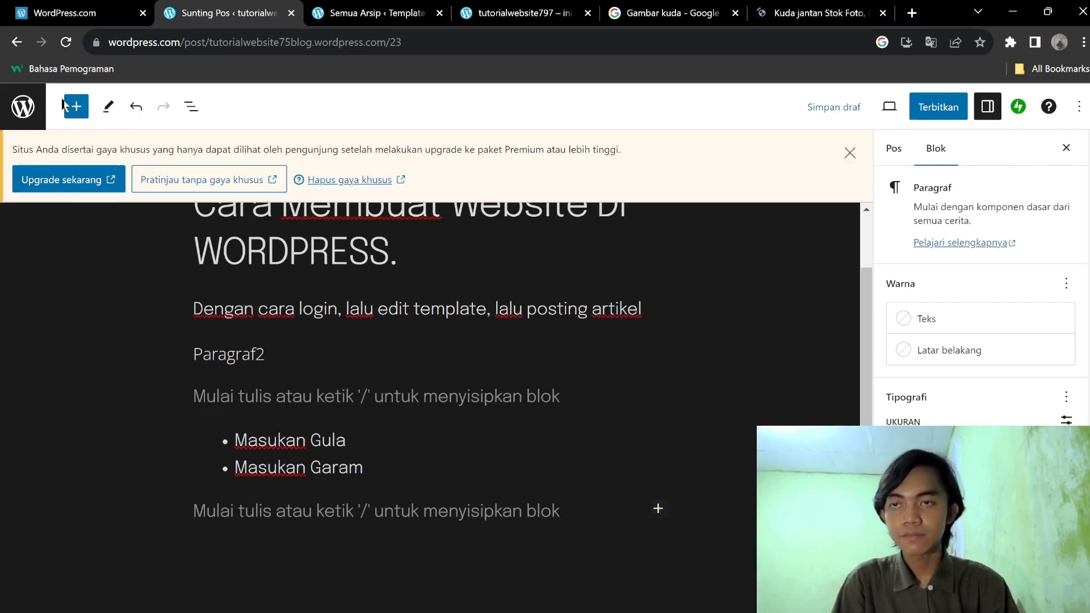
click(76, 107)
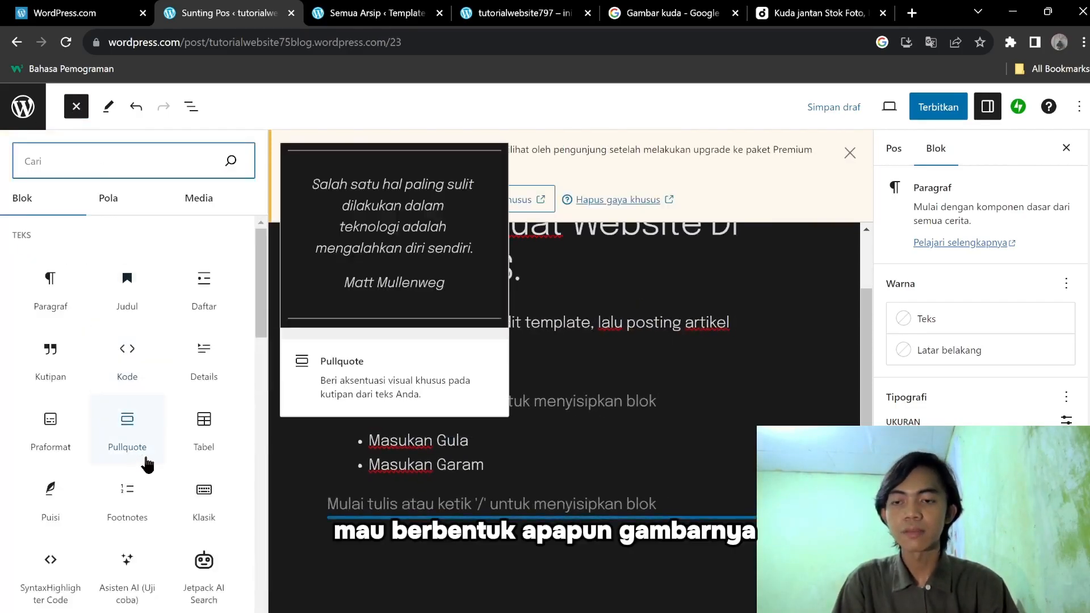
scroll(145, 460, down, 5)
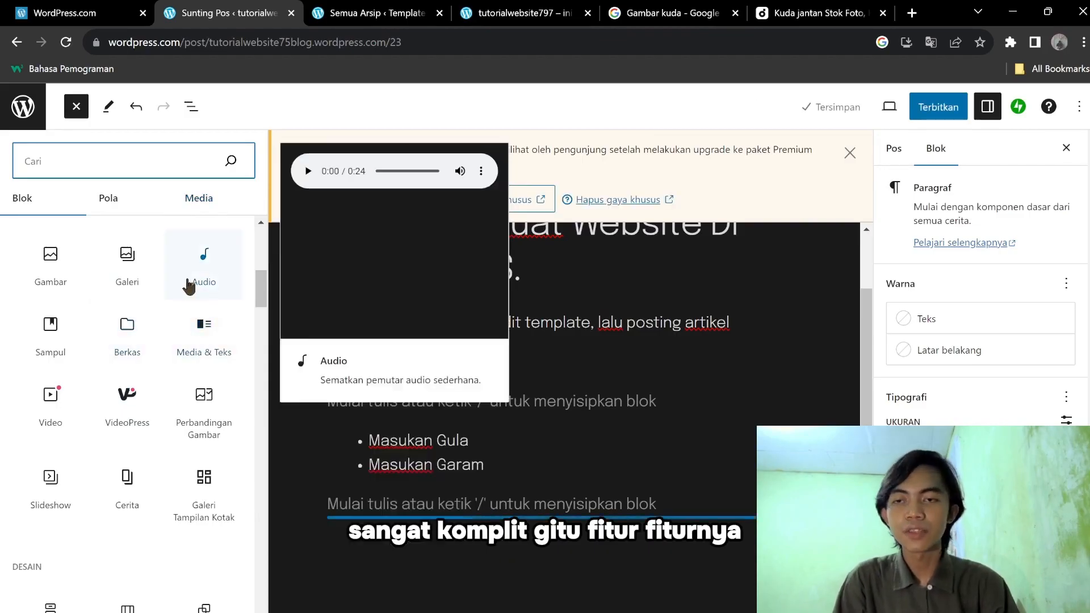
scroll(128, 323, down, 4)
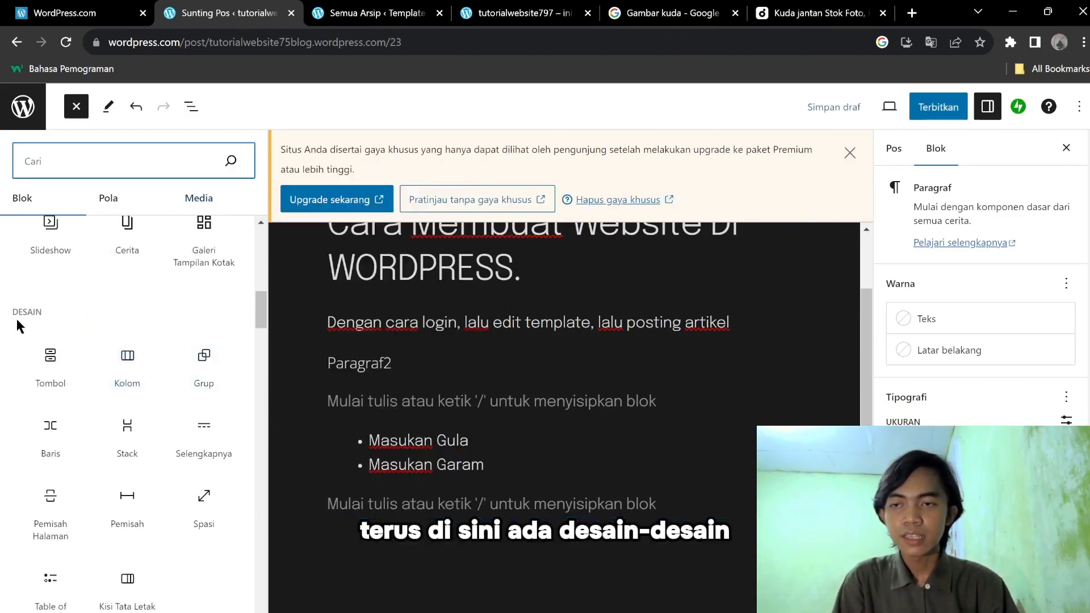
scroll(94, 340, down, 2)
scroll(152, 277, up, 2)
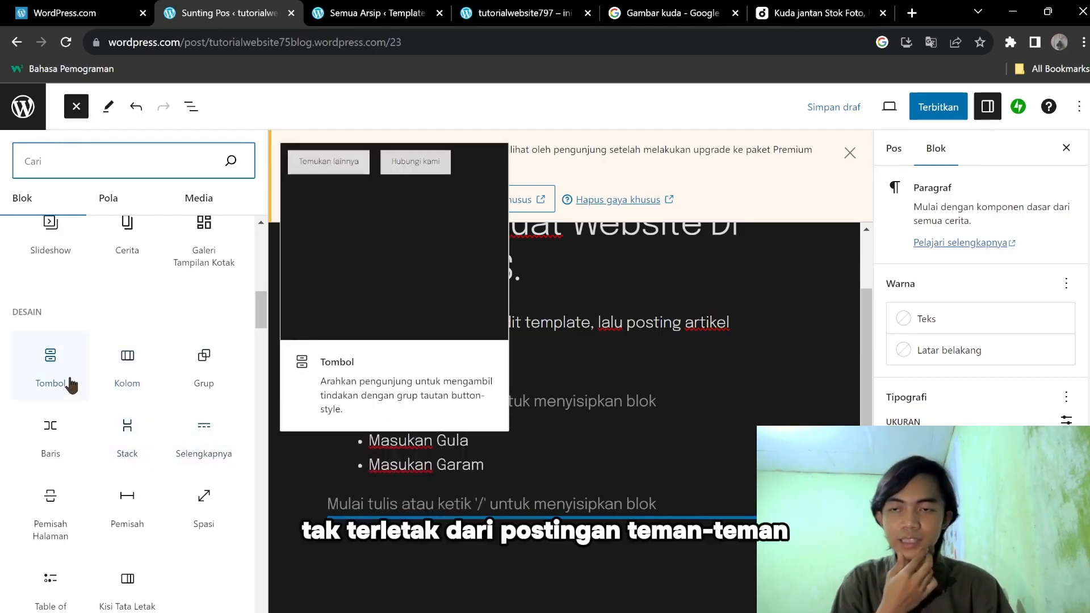
click(74, 385)
Label the new button 'Booking'.
click(426, 519)
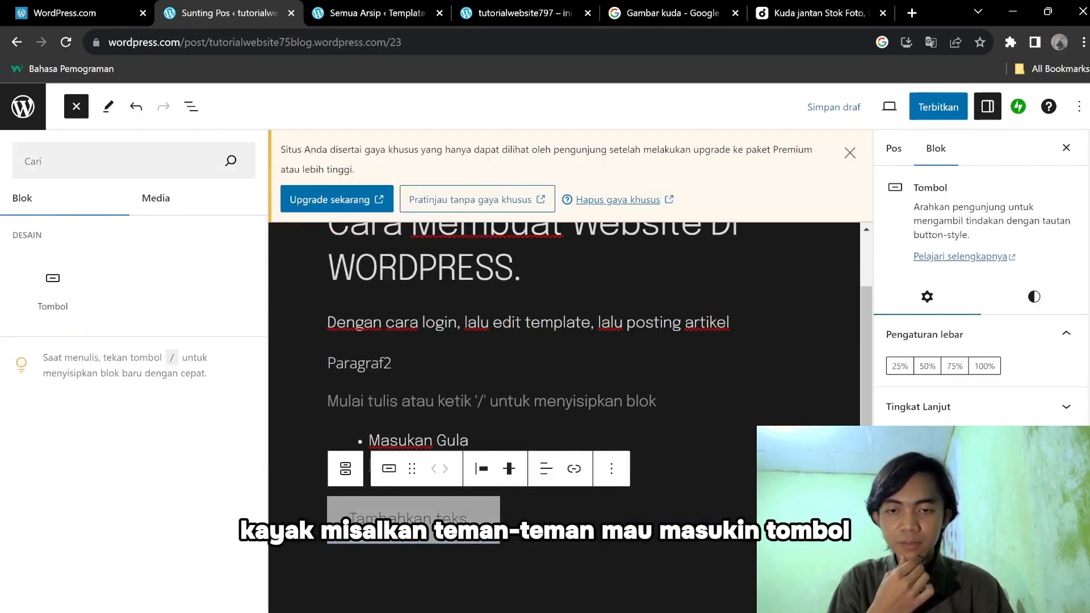
text(Booking)
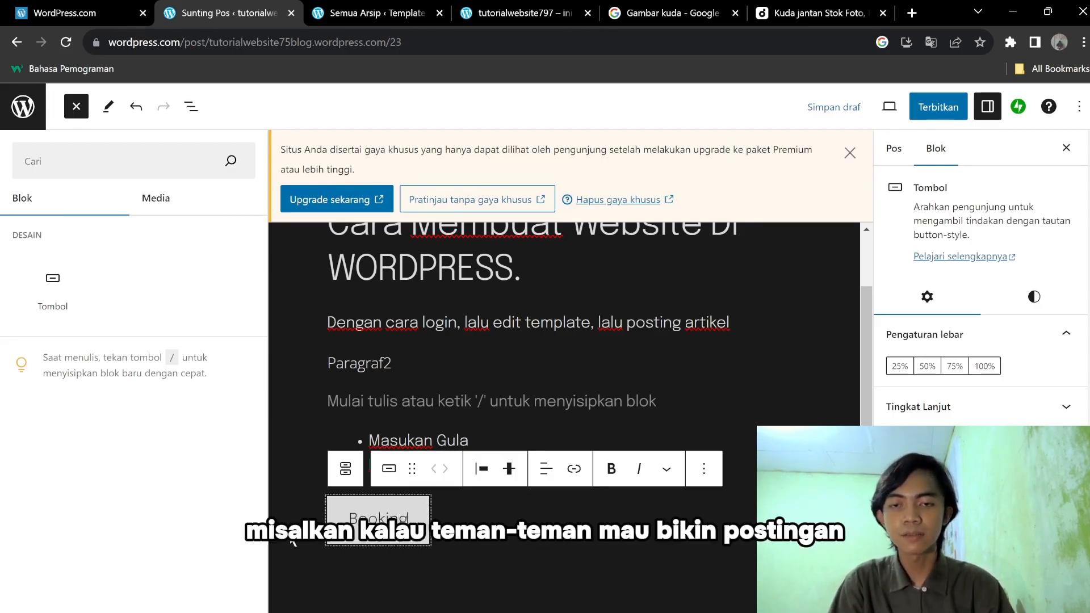
click(510, 544)
click(420, 520)
click(502, 540)
click(507, 577)
scroll(471, 519, down, 3)
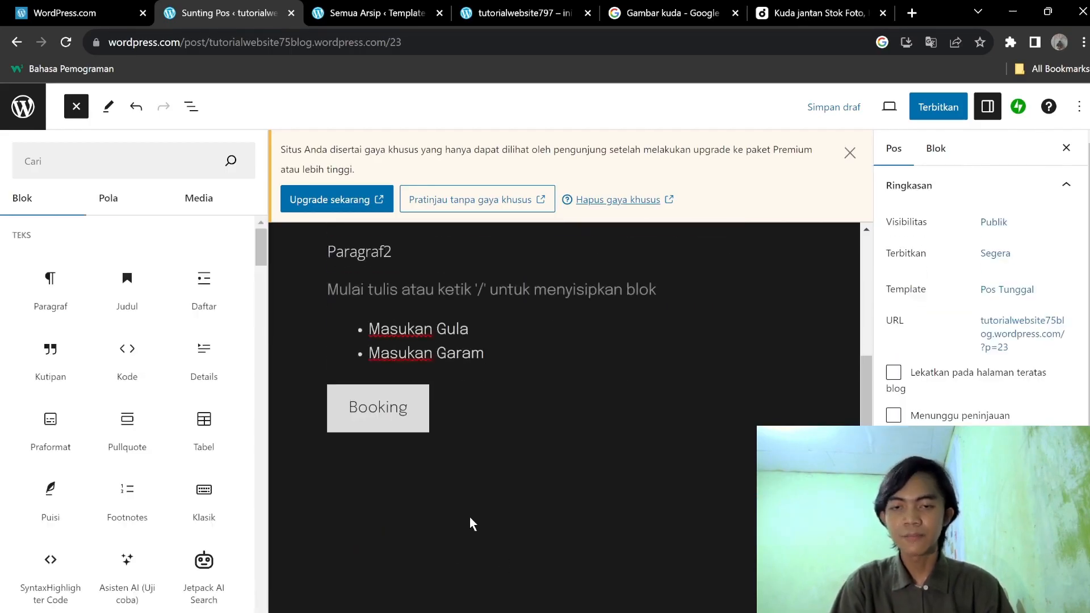
click(424, 417)
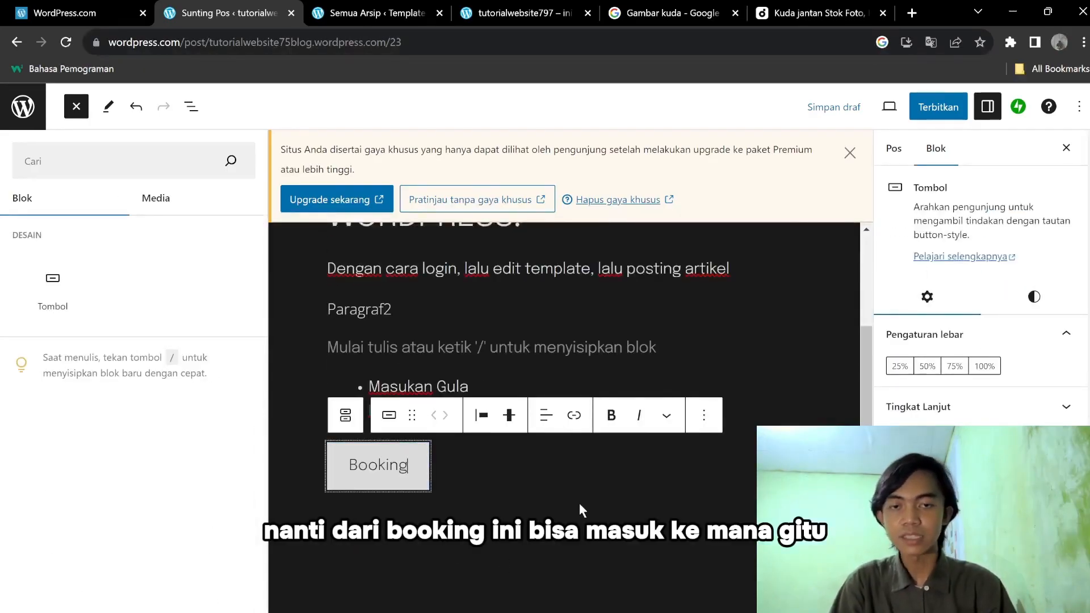
click(603, 519)
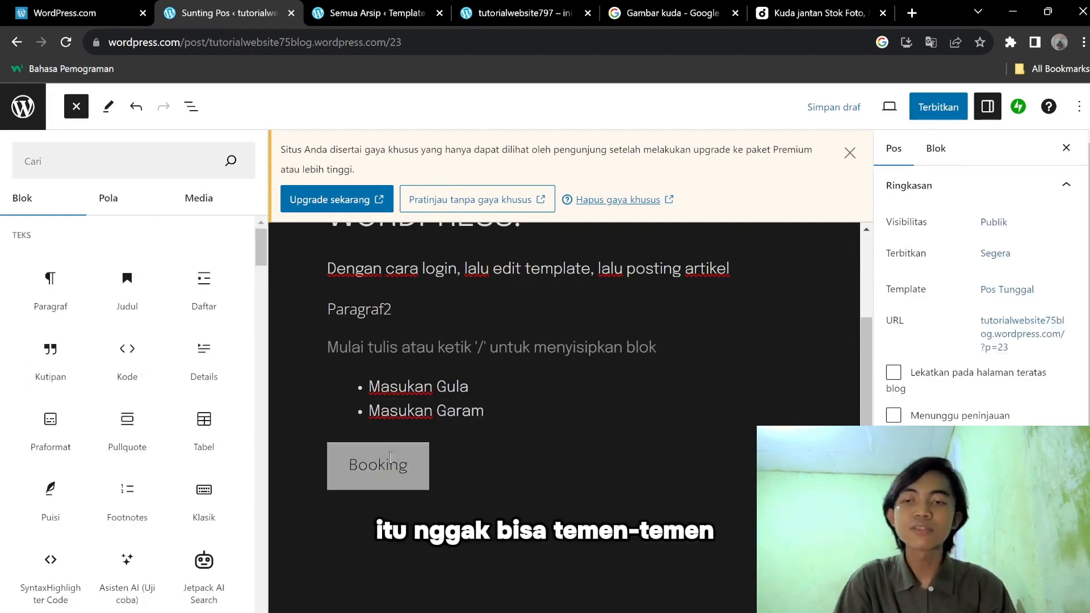
click(391, 459)
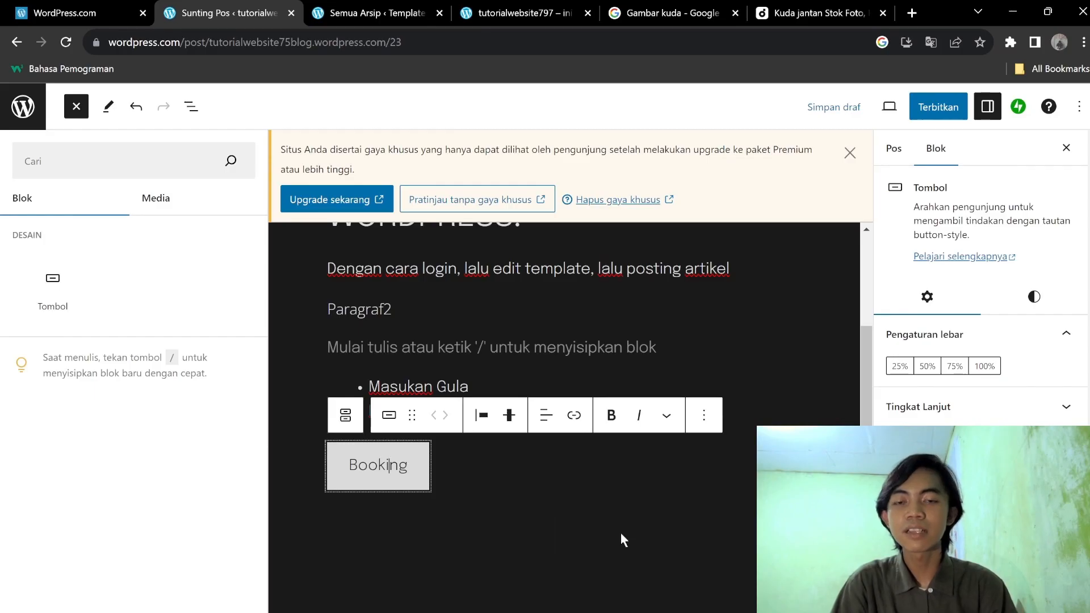
click(621, 534)
click(414, 476)
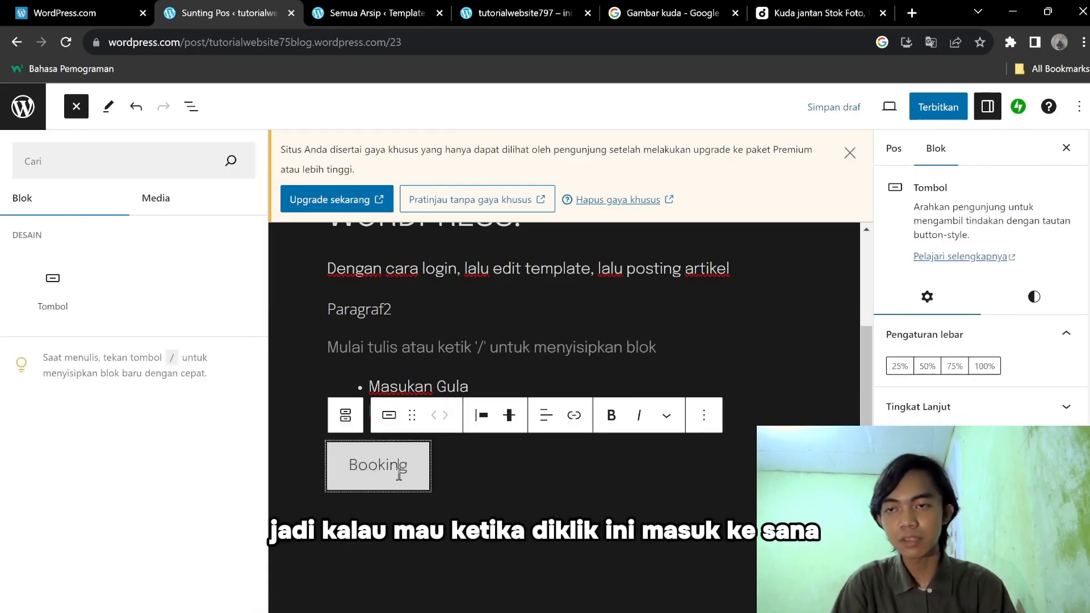
Dismiss the premium styles notice and return to the post title.
mouse_move(373, 288)
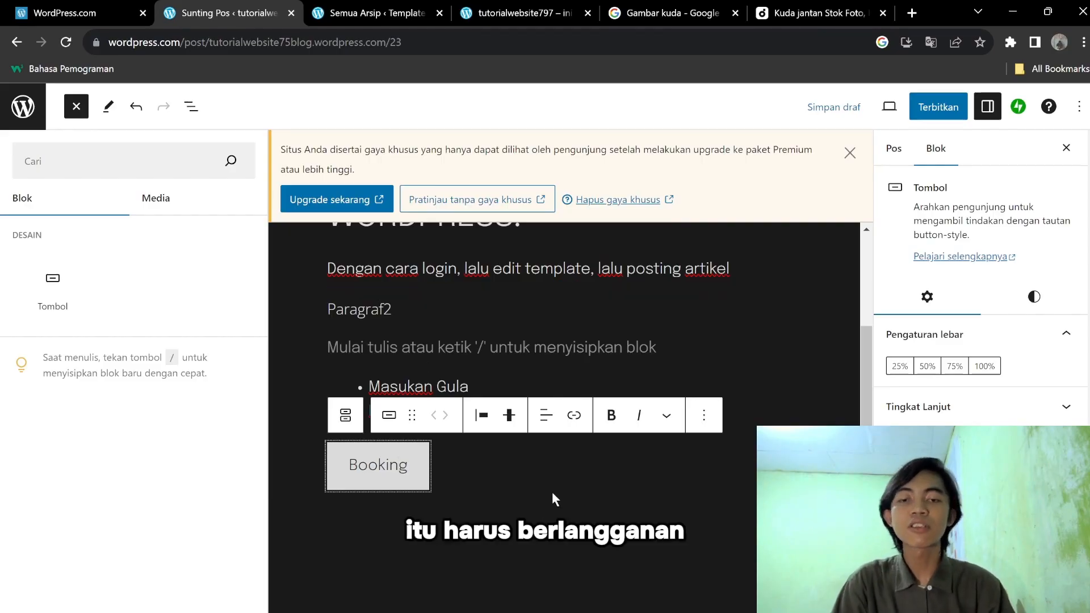
click(551, 516)
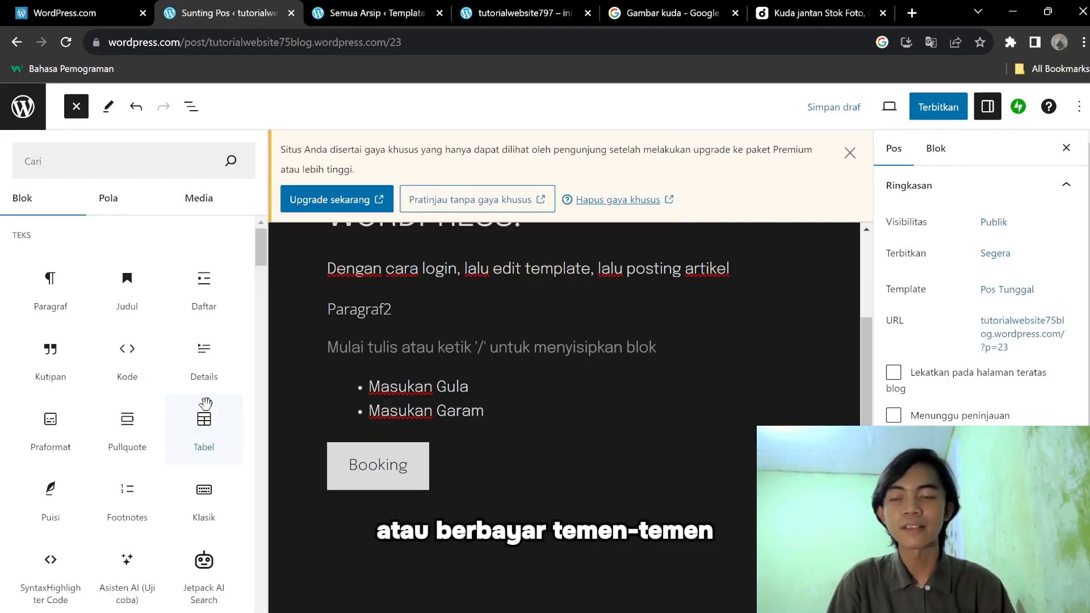
scroll(167, 387, down, 8)
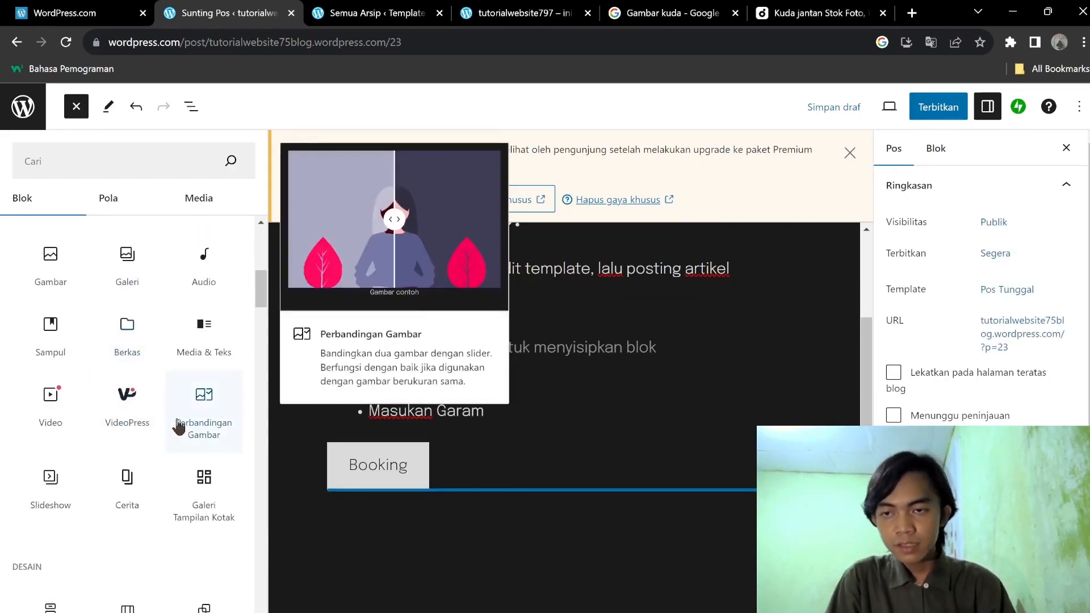
scroll(182, 397, down, 5)
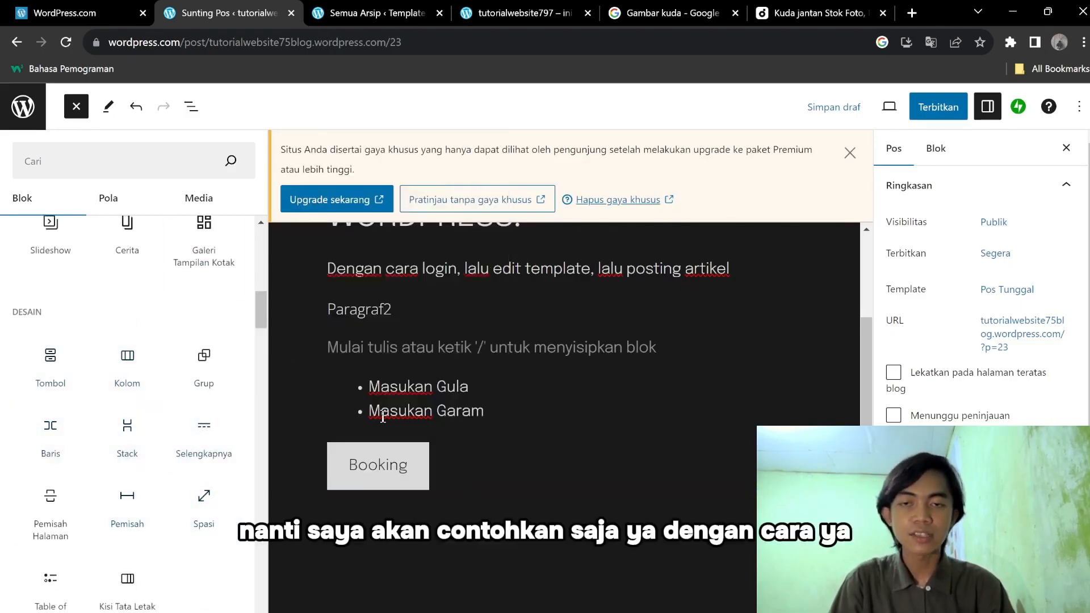
click(857, 157)
drag(260, 301, 268, 264)
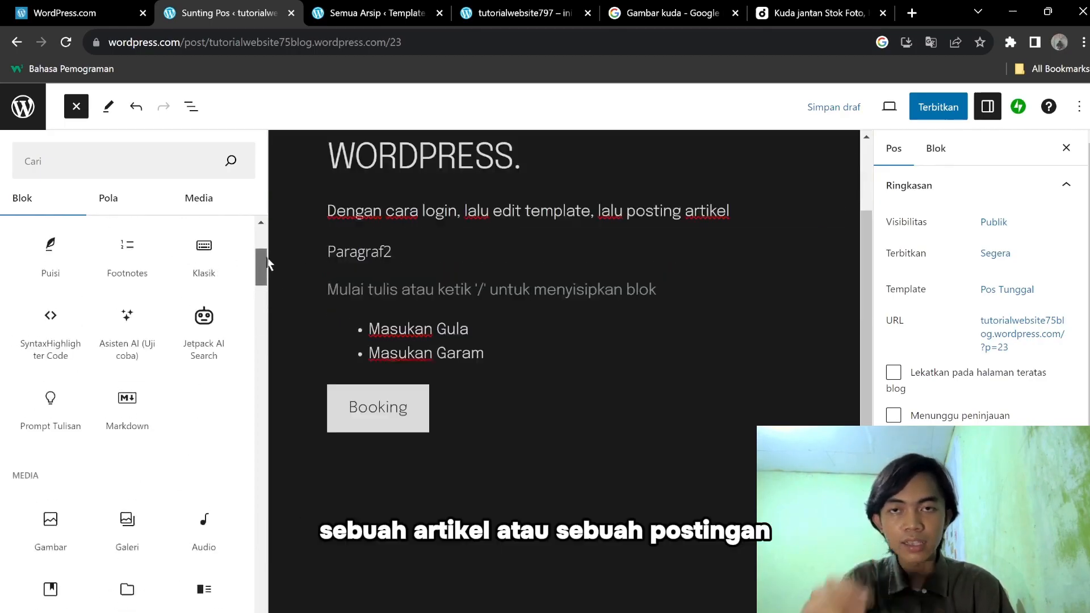
click(527, 211)
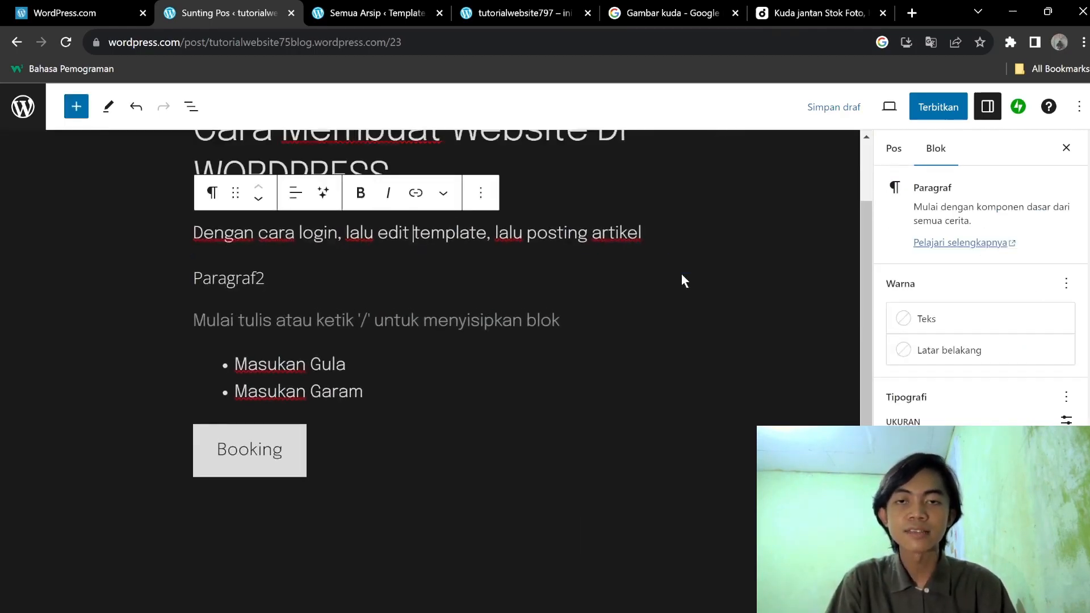
scroll(681, 250, up, 2)
click(328, 241)
Erase all the text of the first paragraph.
click(422, 315)
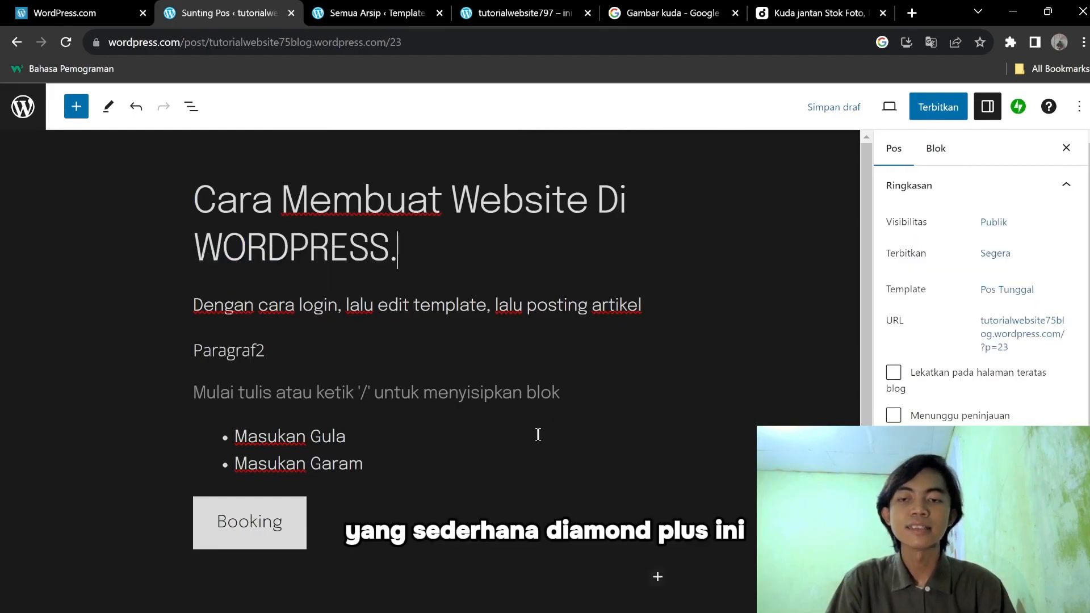
click(449, 393)
click(198, 191)
click(417, 264)
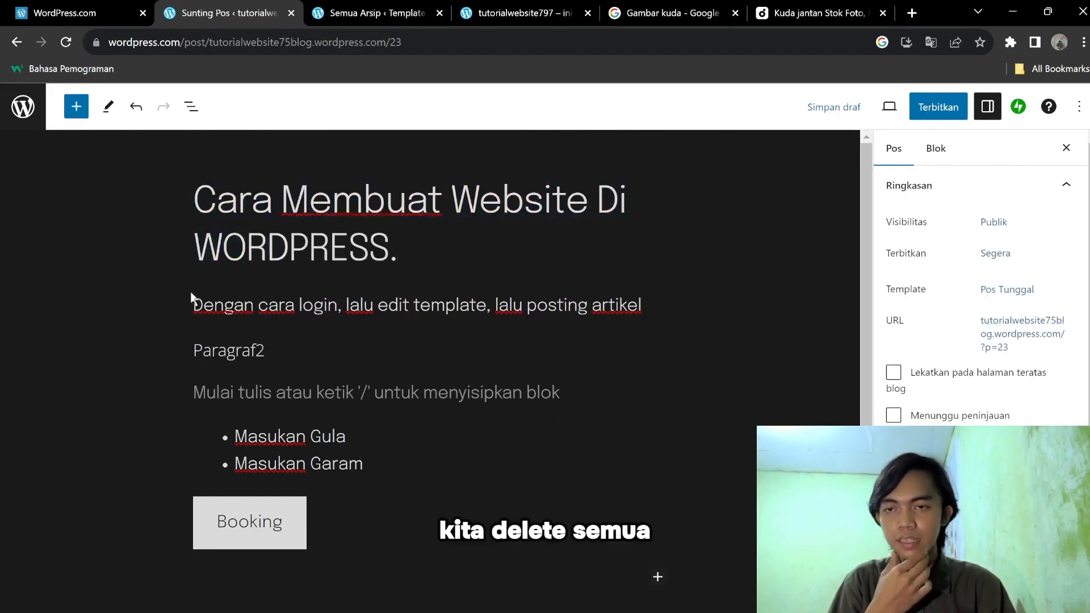
click(463, 465)
click(455, 311)
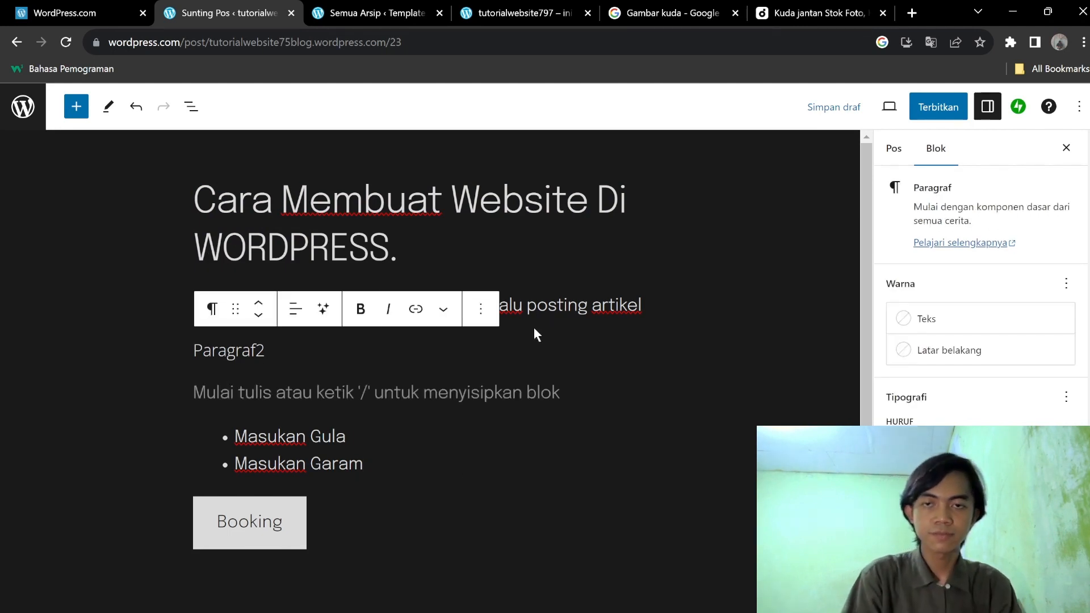
triple_click(568, 306)
key(BackSpace)
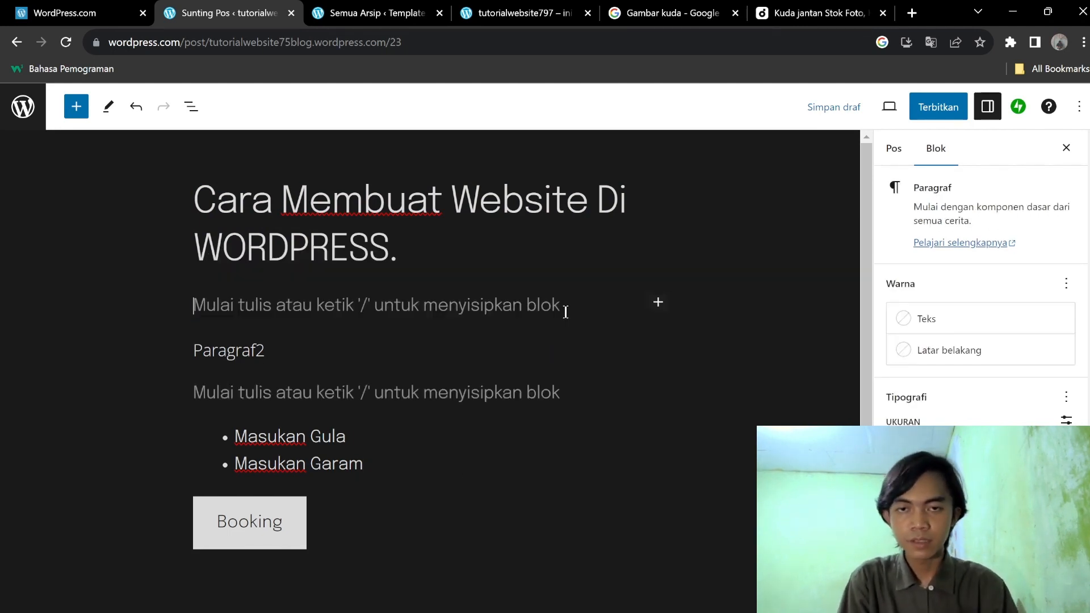
Erase the text of the Masukan Gula and Masukan Garam list items.
right_click(610, 321)
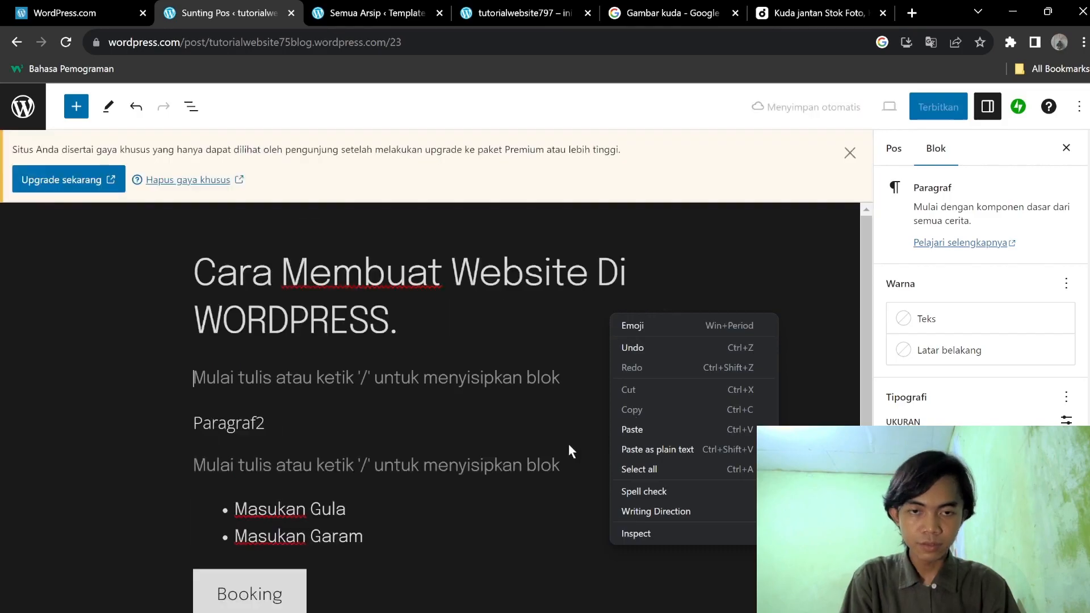
click(422, 483)
double_click(328, 509)
triple_click(506, 510)
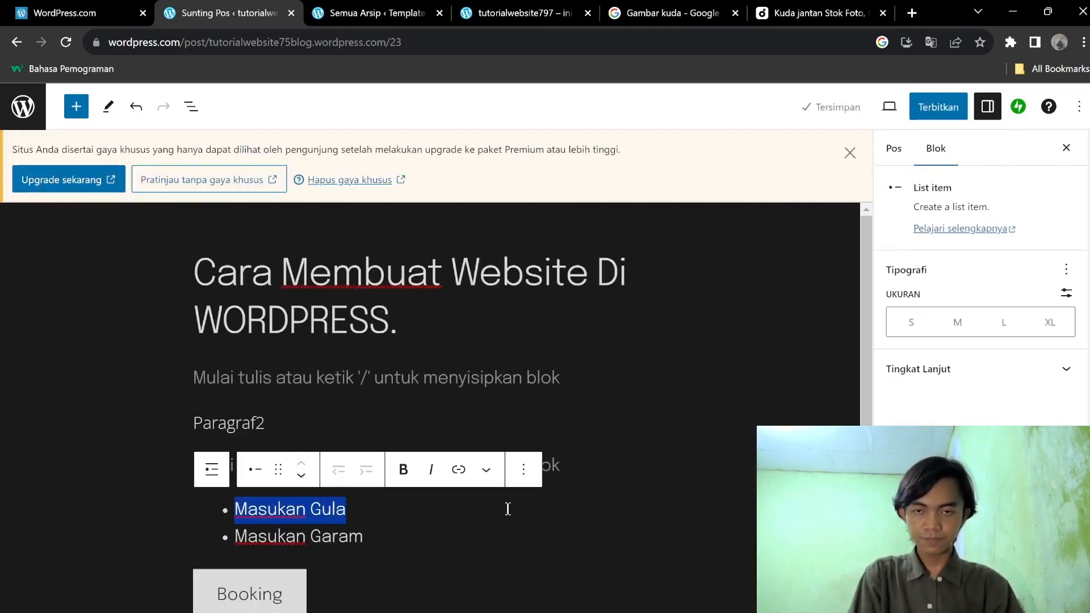
key(BackSpace)
key(ctrl+a)
key(BackSpace)
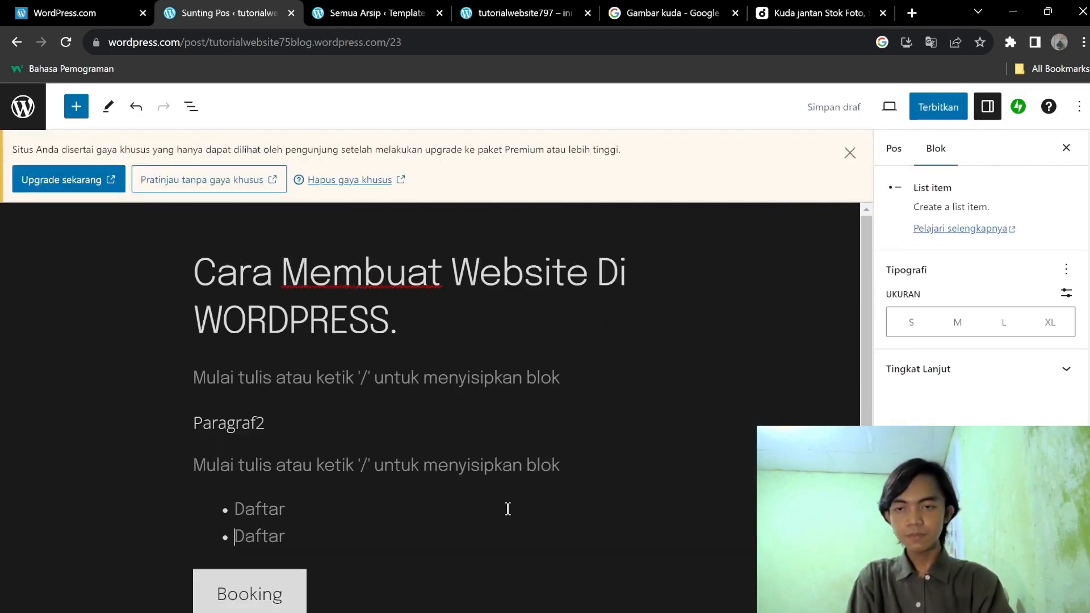
Delete the Booking button block and the emptied list block.
click(250, 594)
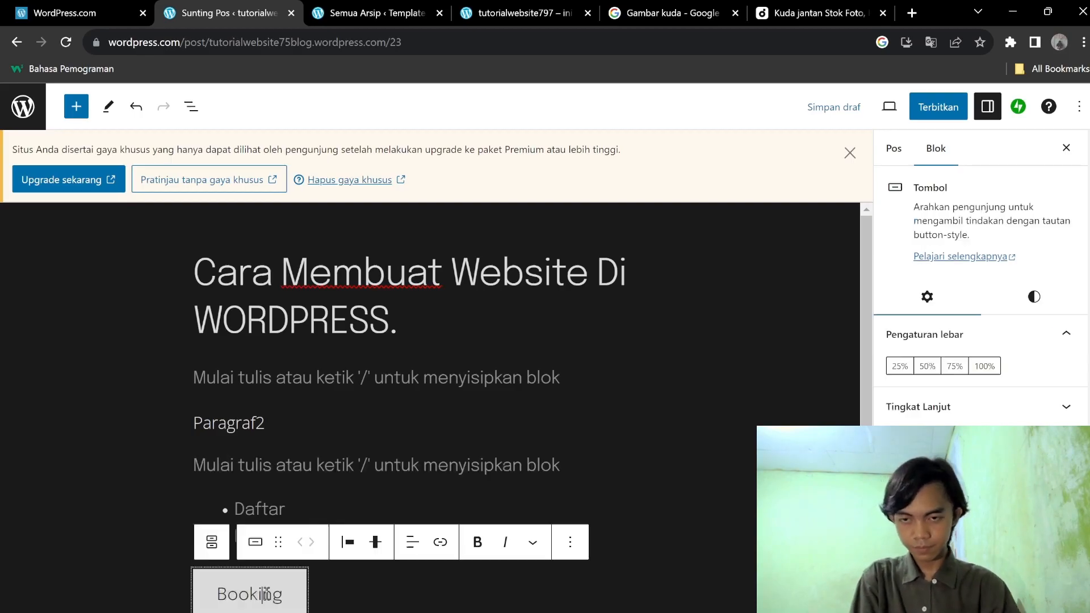
click(570, 542)
click(585, 495)
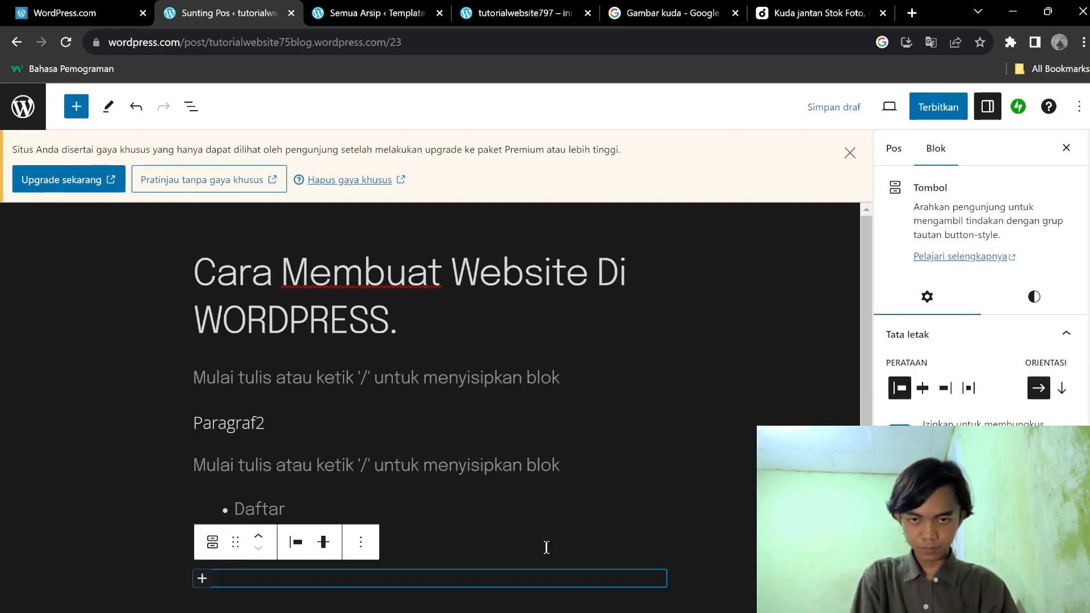
click(524, 469)
click(563, 422)
click(556, 463)
click(380, 514)
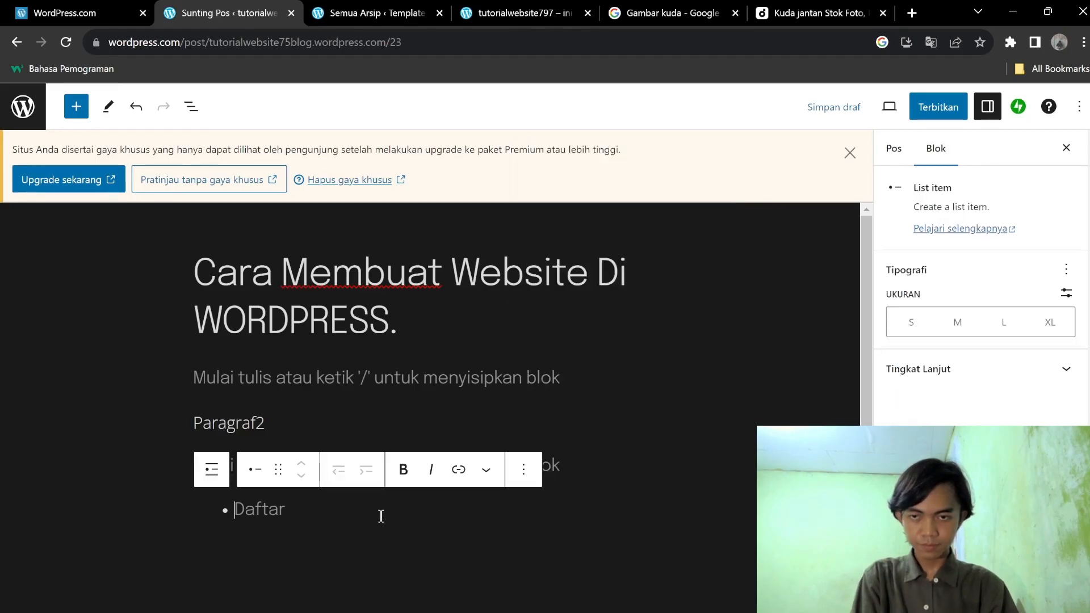
click(530, 470)
click(550, 424)
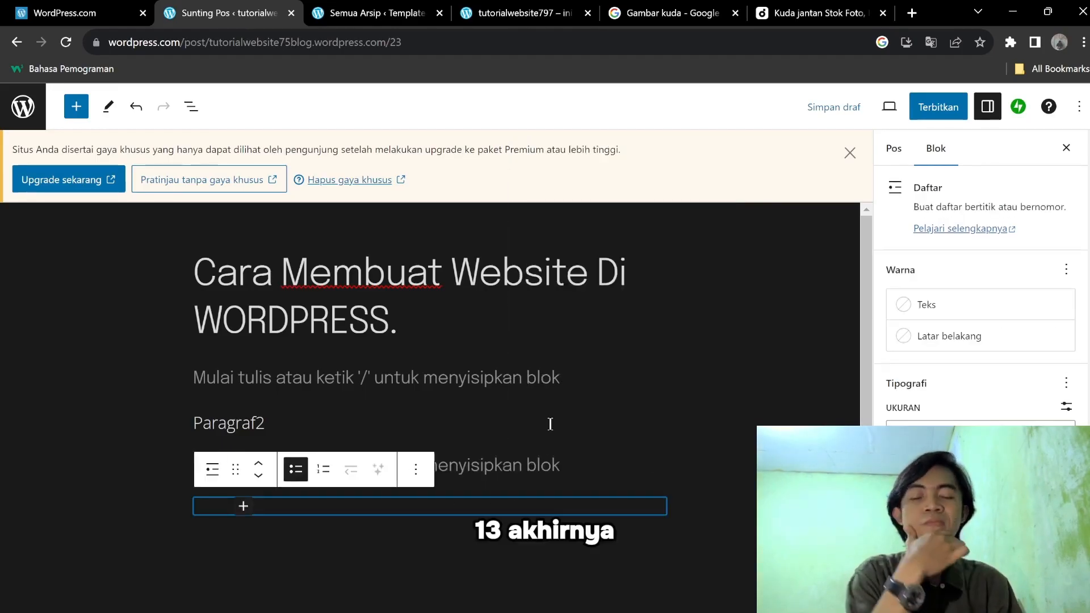
key(BackSpace)
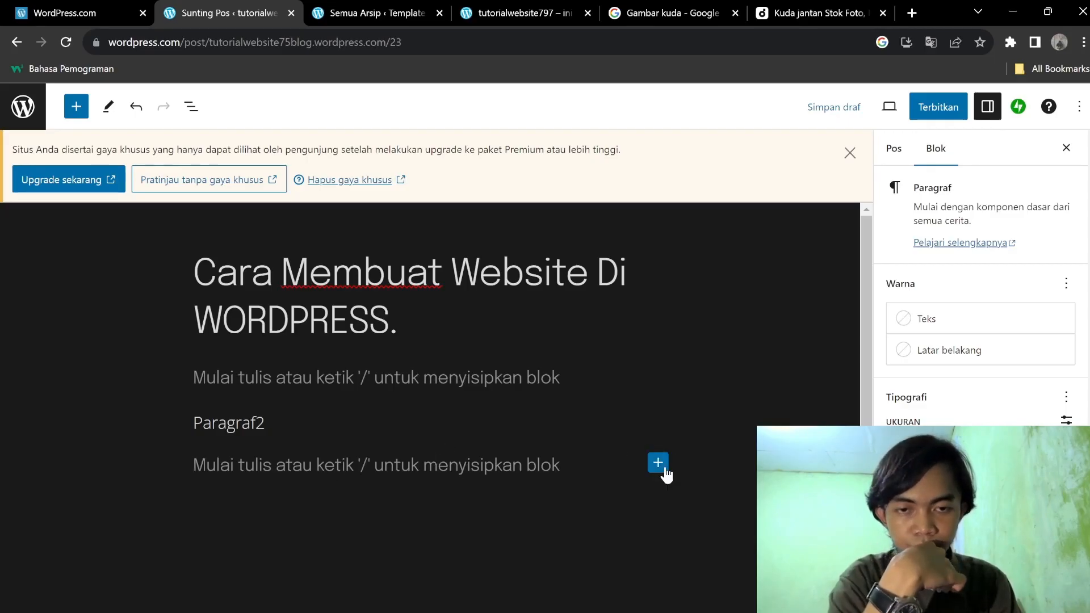
Delete the Paragraf2 block with Hapus from its block options.
click(312, 419)
click(480, 382)
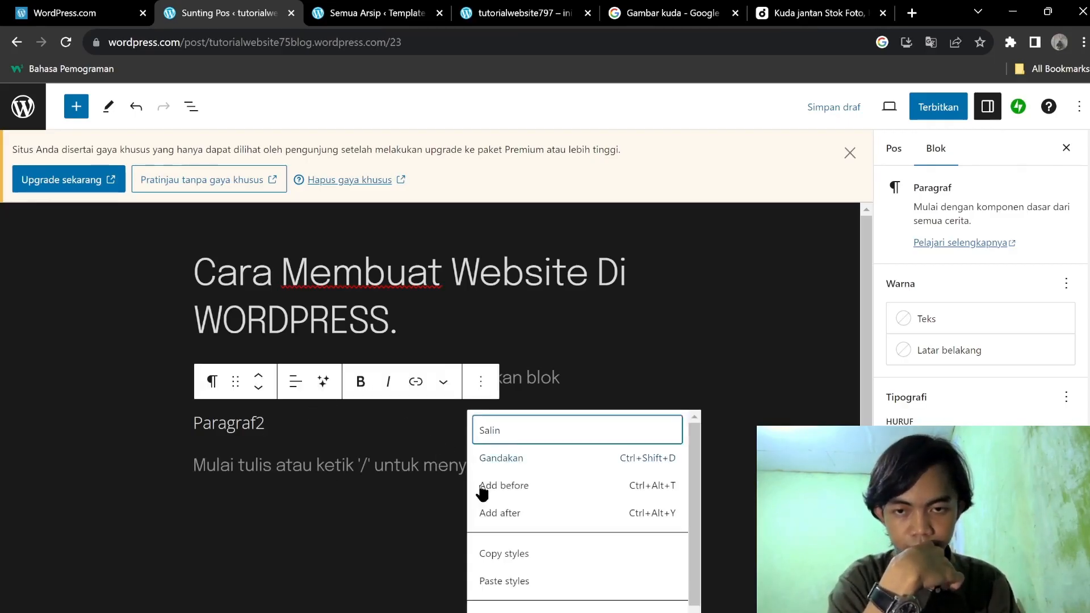
scroll(577, 511, down, 2)
click(502, 611)
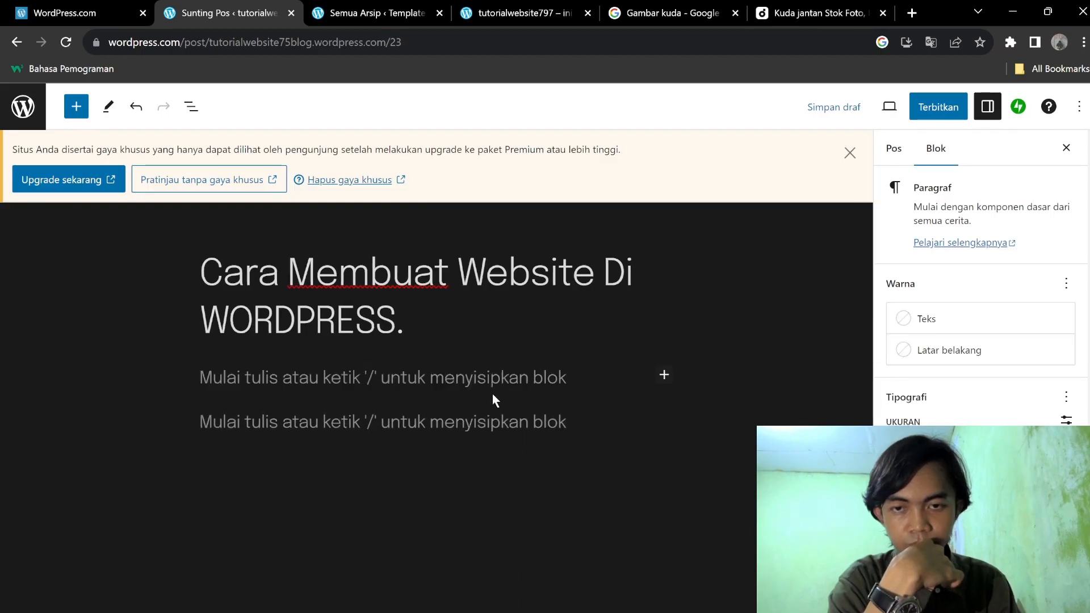
Type 'Buka Aplikasi' in the empty paragraph, then change it to 'Buka Google'.
click(501, 416)
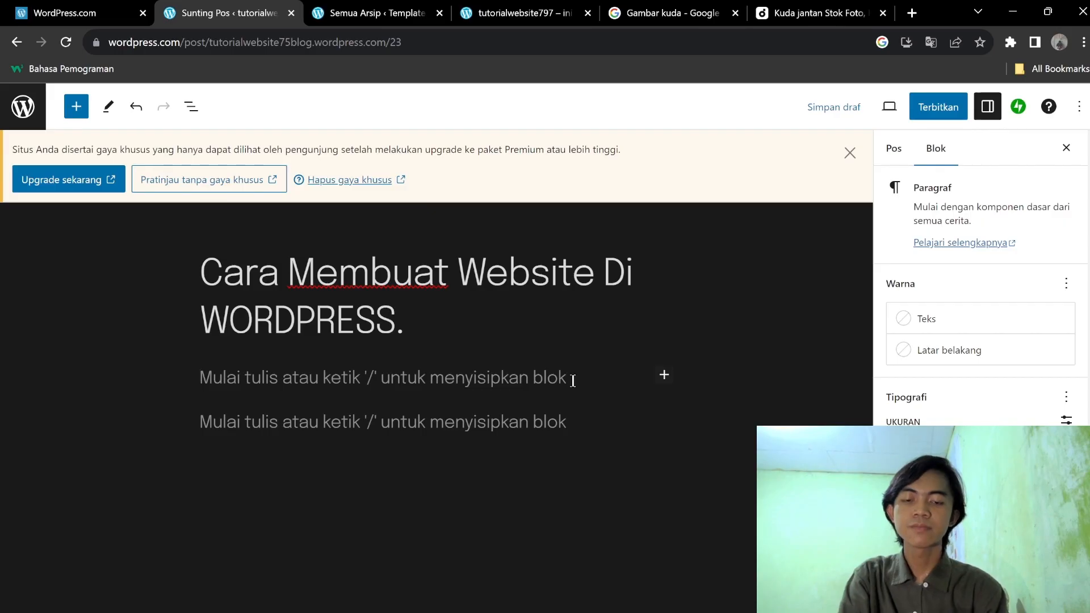
text(Buka Aplikasi)
key(BackSpace)
key(BackSpace)
key(BackSpace)
key(BackSpace)
key(BackSpace)
key(BackSpace)
key(BackSpace)
key(BackSpace)
key(BackSpace)
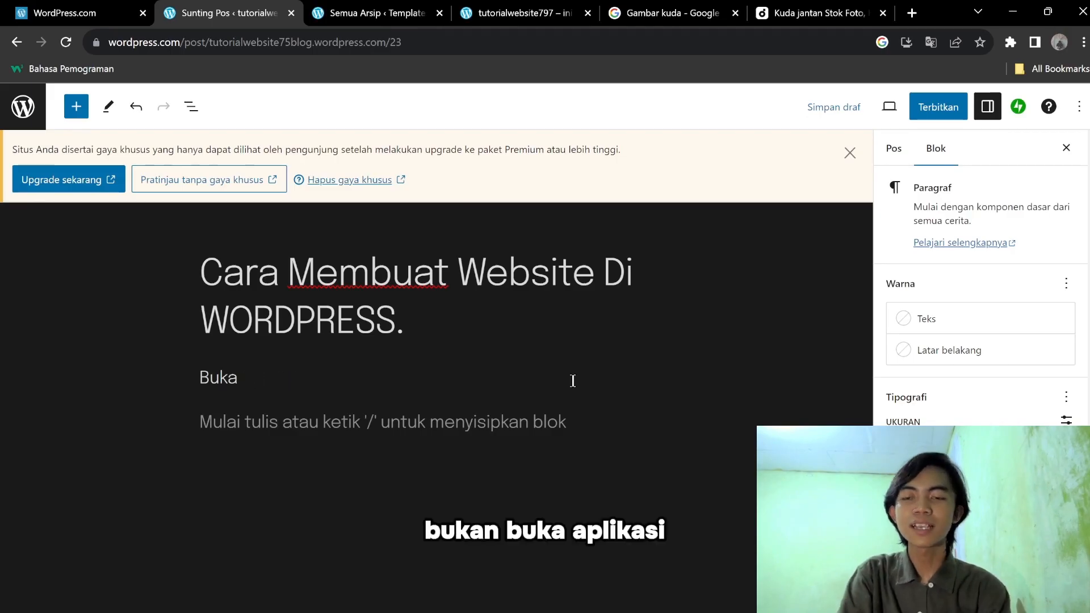
text(Google)
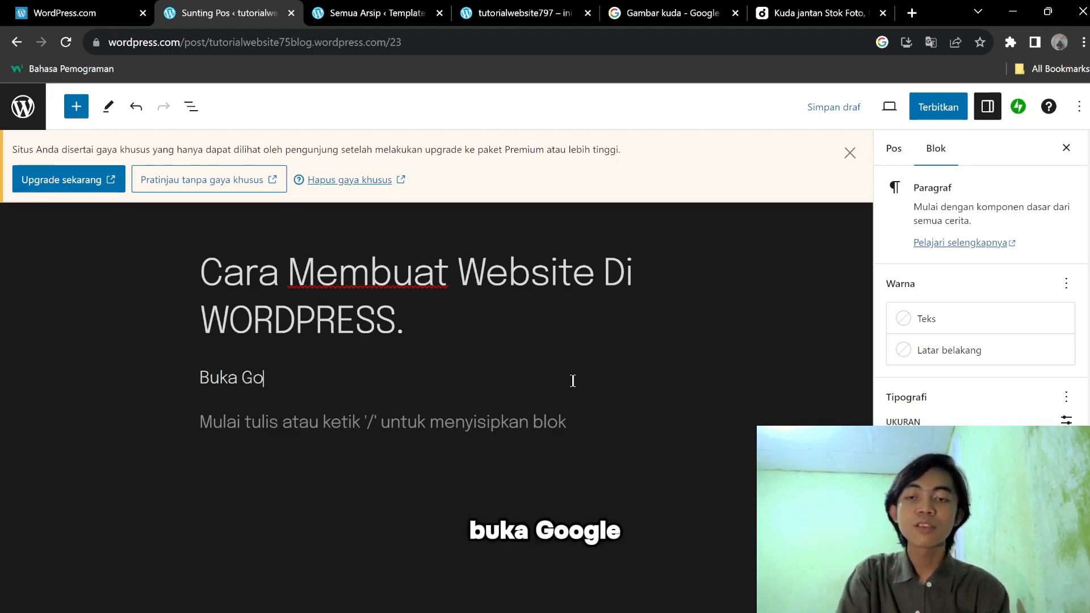
key(Return)
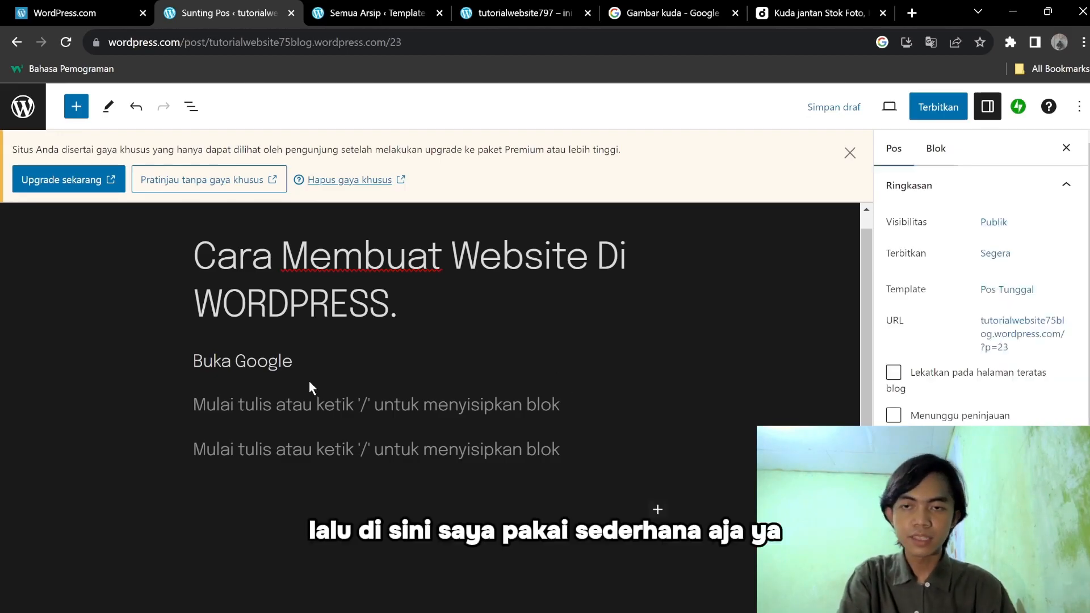
Delete the 'Buka Google' text, then undo back to 'Buka Aplikasi'.
drag(309, 382, 102, 348)
key(BackSpace)
right_click(348, 368)
click(276, 413)
click(283, 369)
key(ctrl+z)
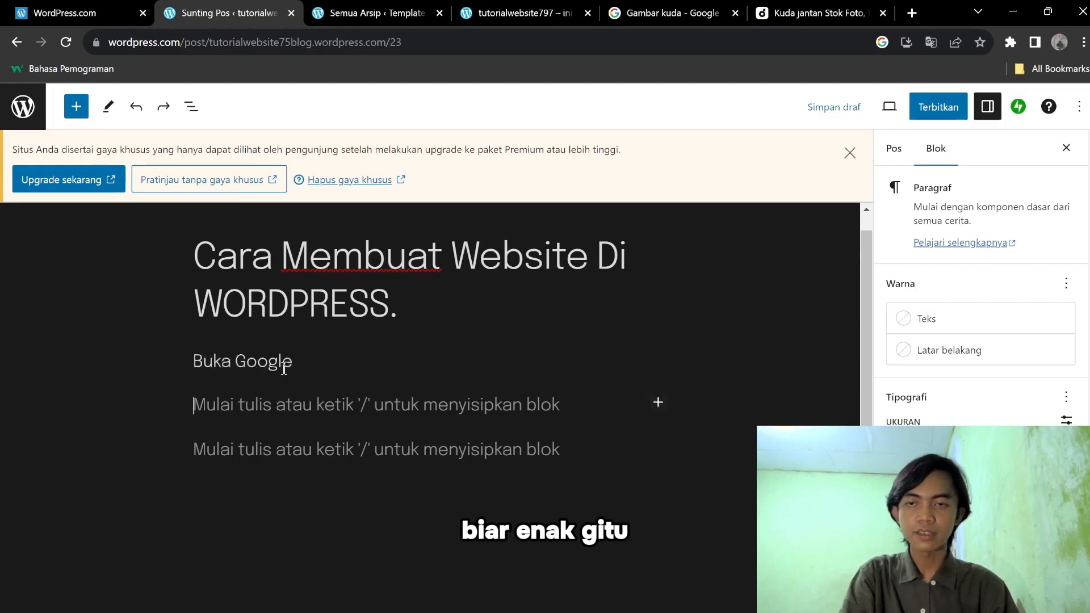
key(ctrl+z)
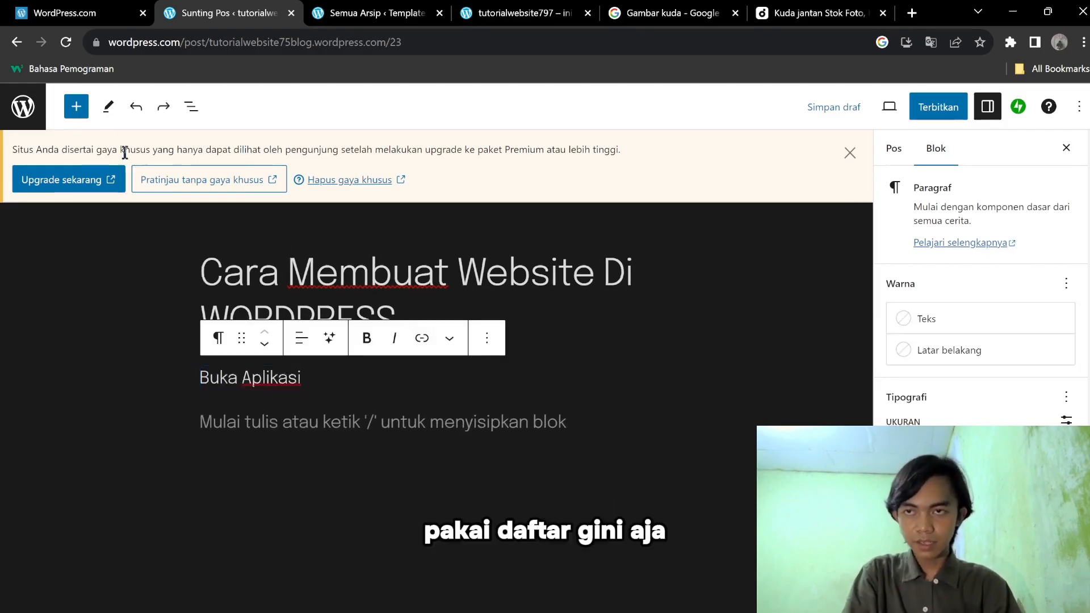
Insert a Daftar (bulleted list) block below the Buka Aplikasi paragraph.
click(76, 107)
scroll(82, 461, down, 5)
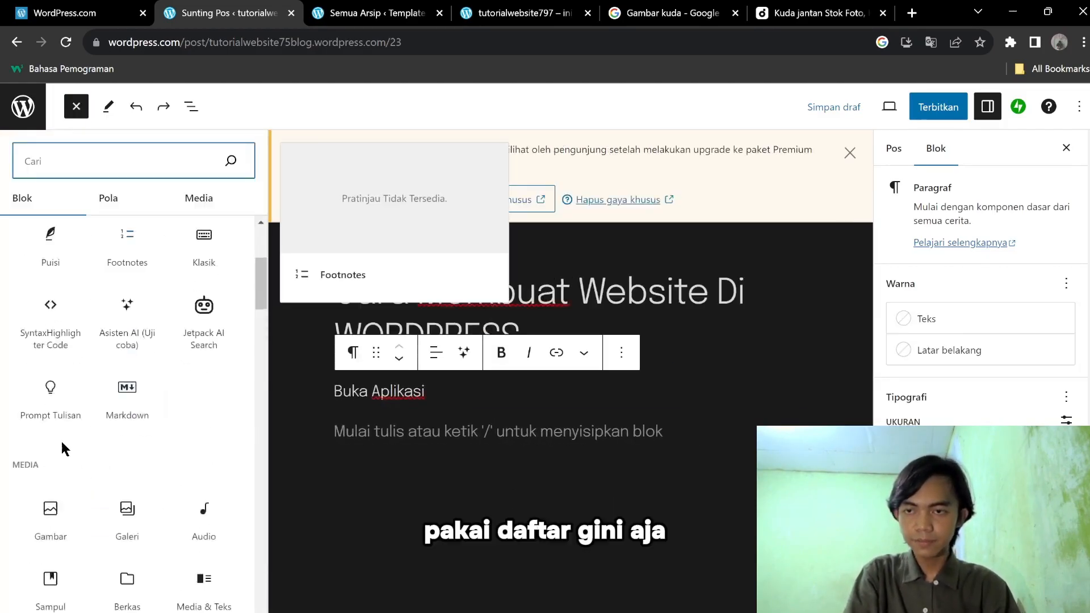
scroll(94, 506, down, 5)
scroll(100, 477, up, 9)
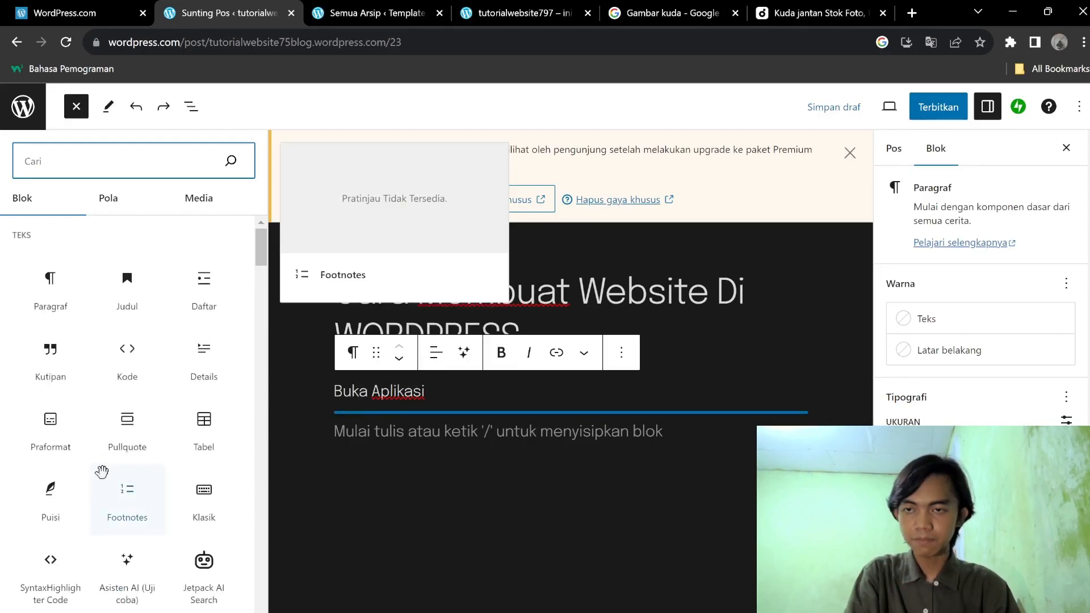
click(204, 287)
Replace the 'Buka Aplikasi' paragraph text with 'Langkah Langkah :'.
key(Up)
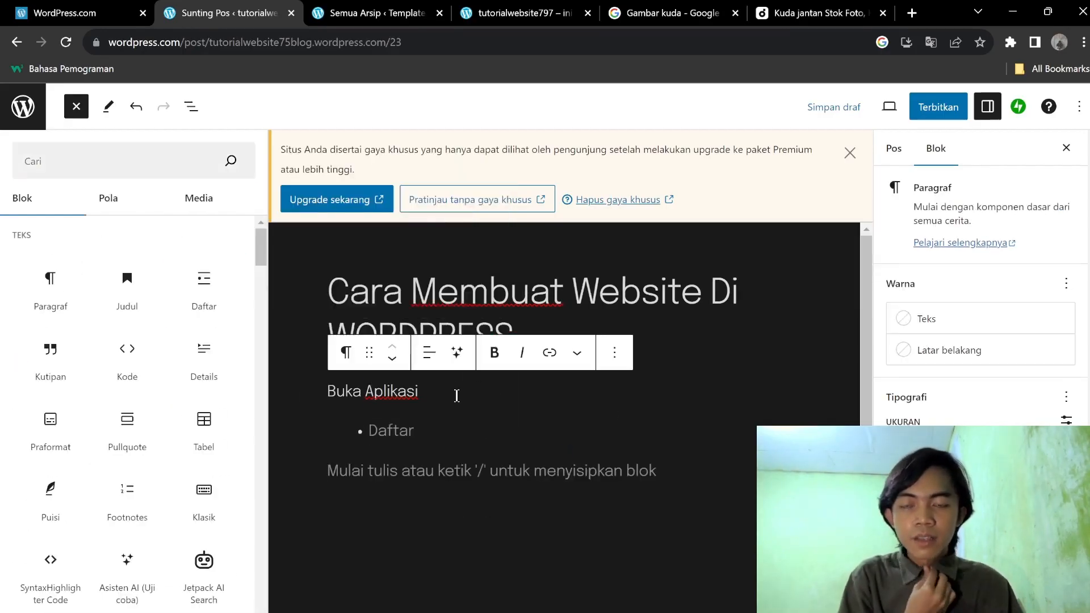
drag(464, 395, 325, 392)
text(Langkah Langkah :)
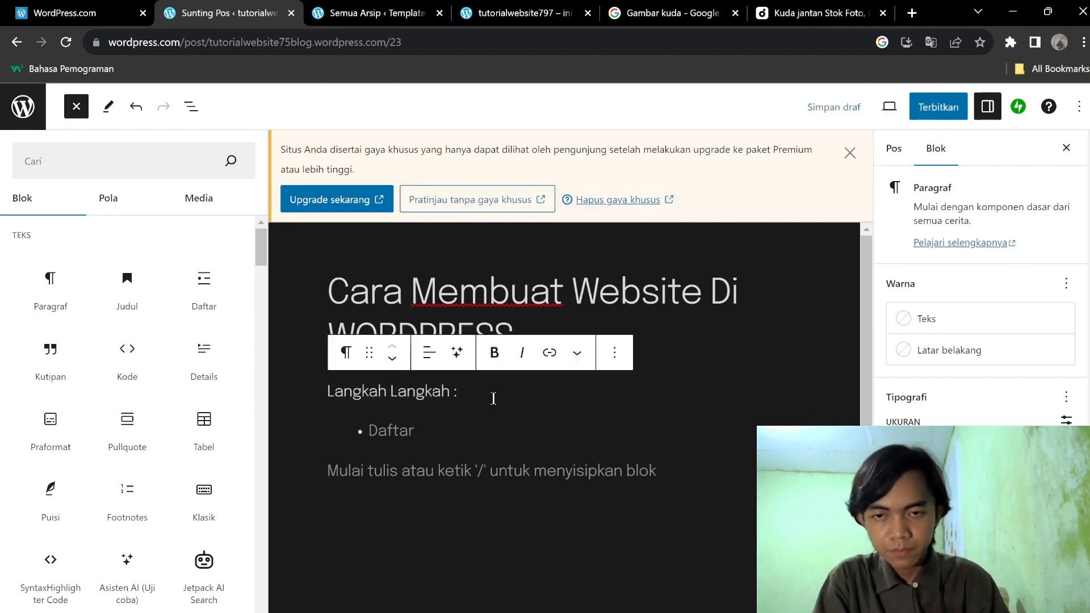
Type the first bullets: 'Buka Goolle', 'Lalu Cari Wordp' and 'Daftar/Login'.
click(473, 423)
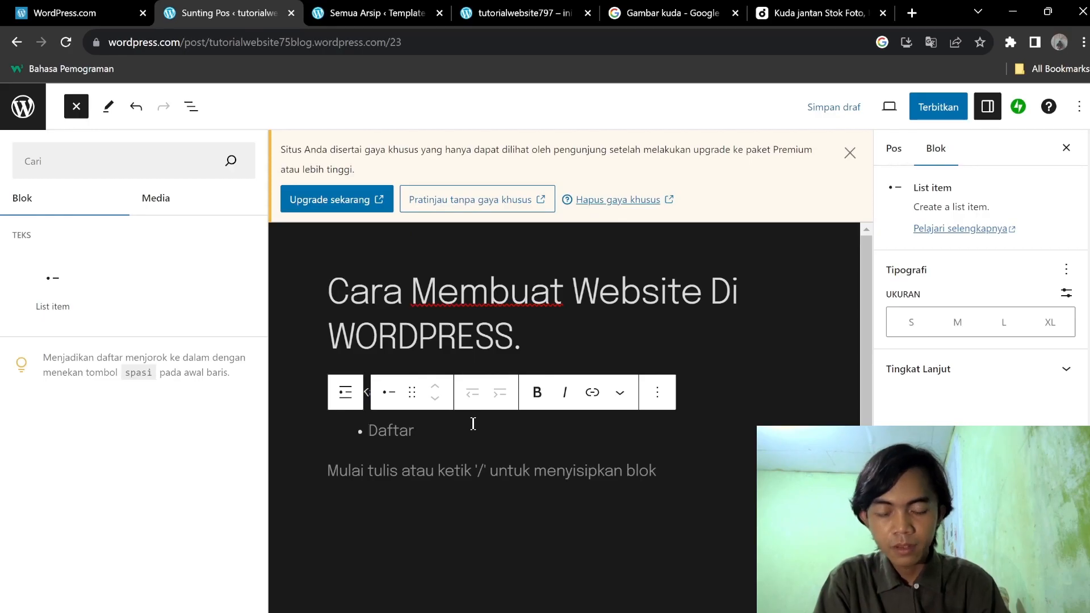
text(Buka G)
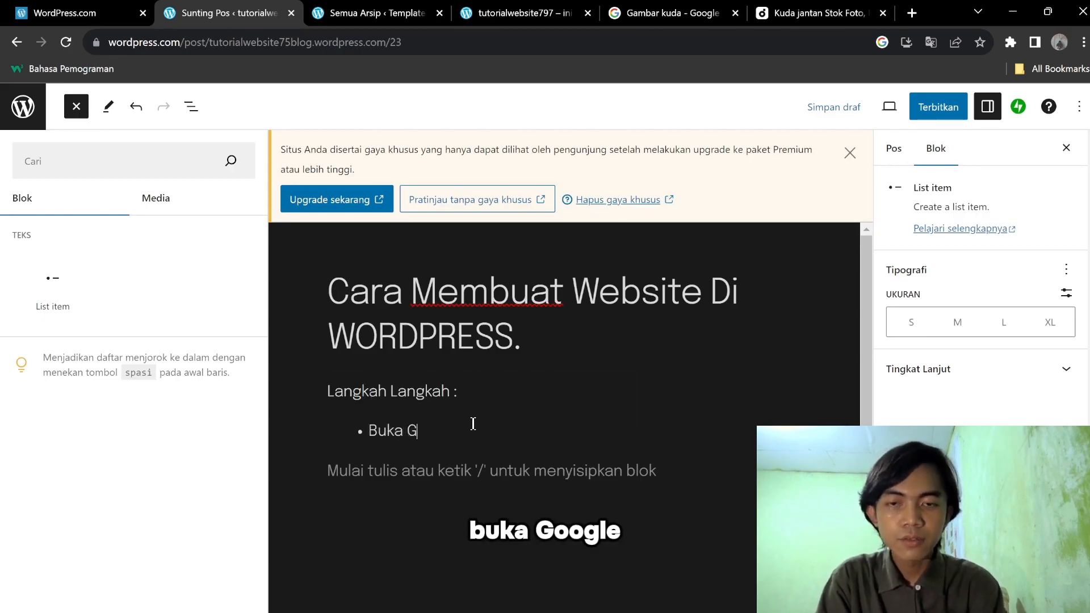
text(ool)
text(le)
key(Return)
text(Lalu Cari)
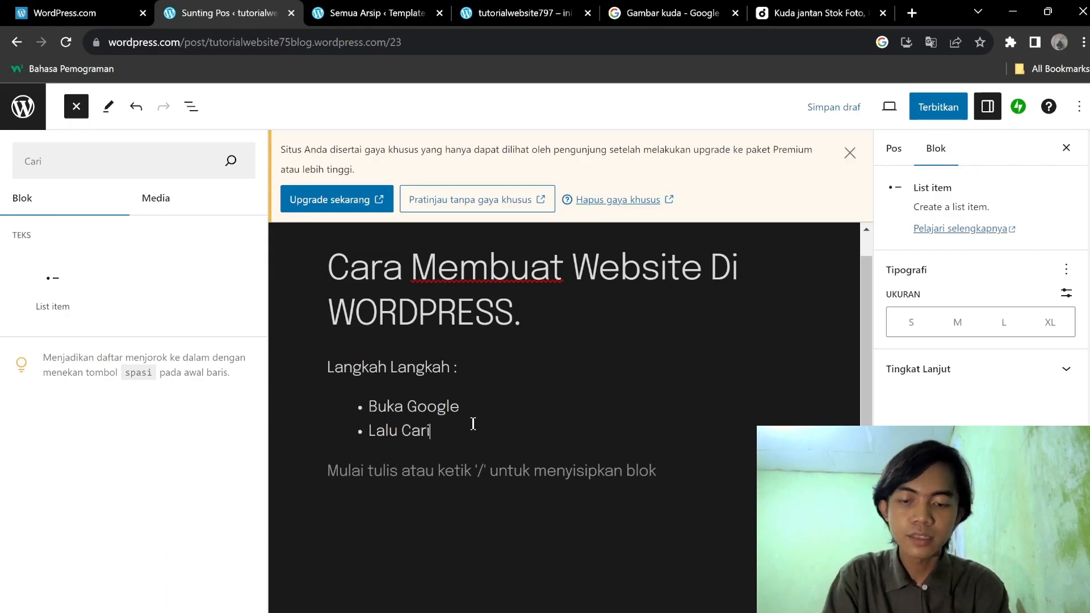
text( Wordpress.com)
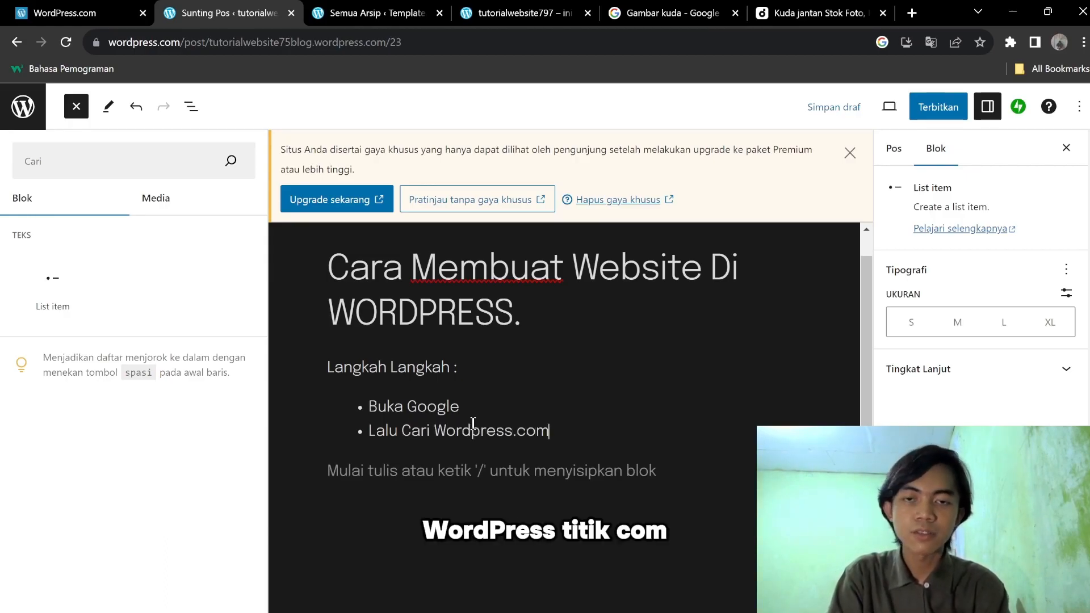
key(Return)
text(Daftar)
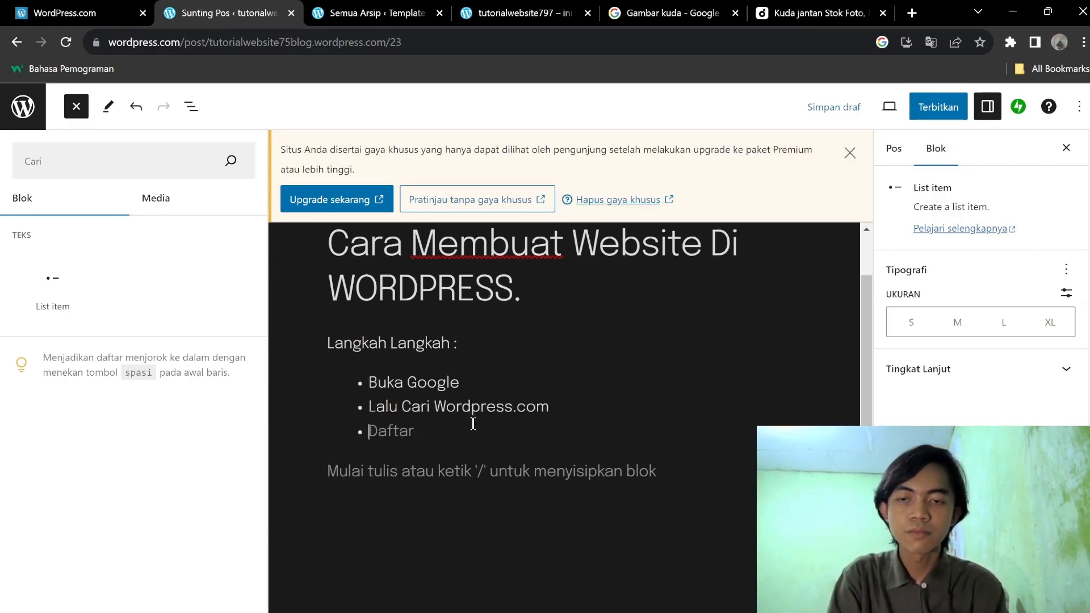
key(BackSpace)
key(BackSpace)
key(BackSpace)
key(BackSpace)
key(BackSpace)
key(BackSpace)
text(Fftar)
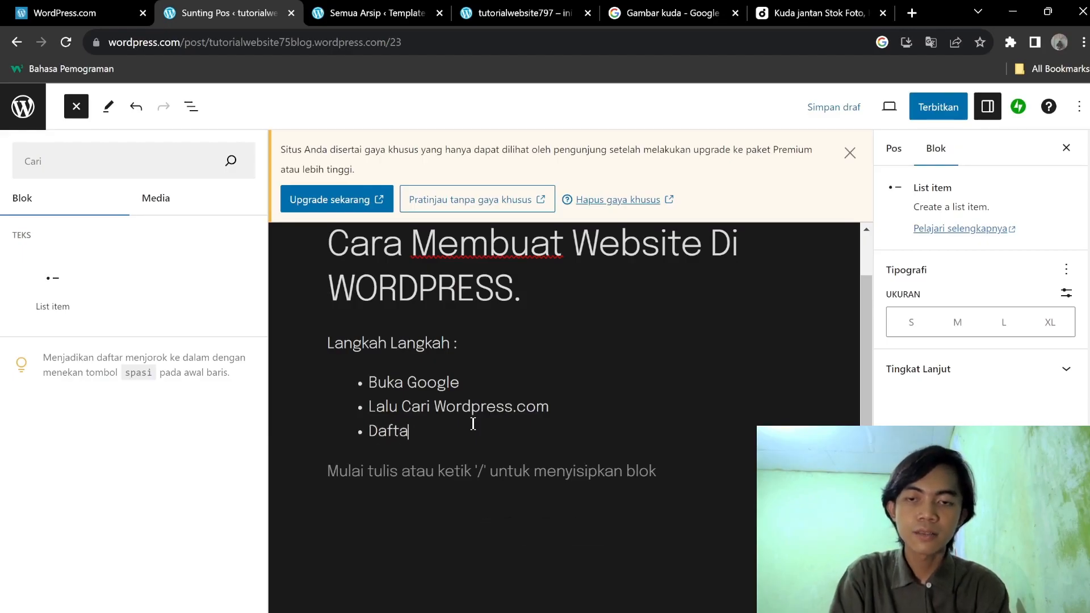
key(Return)
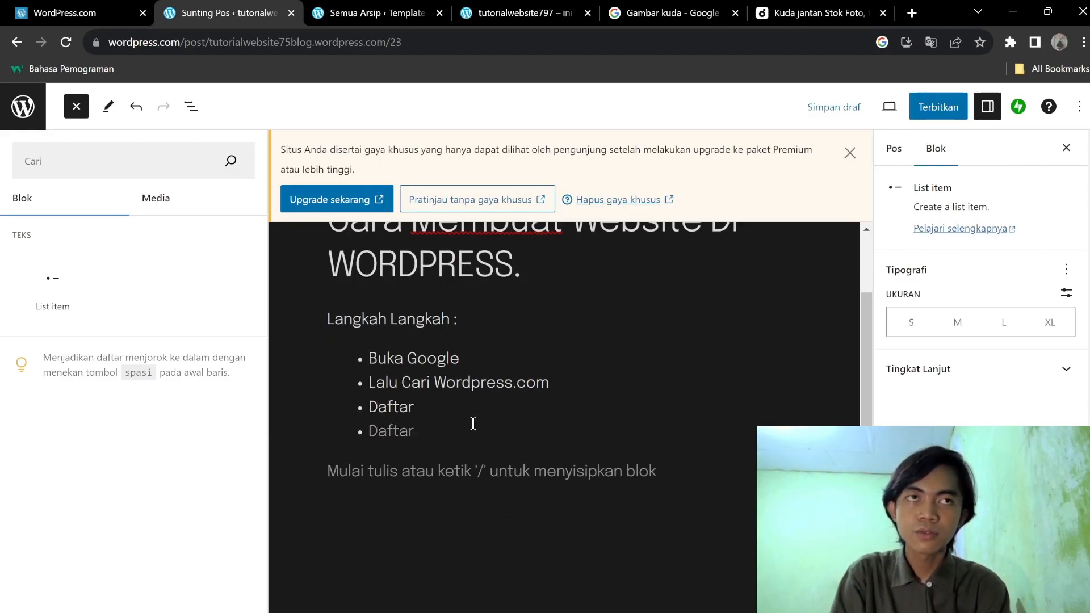
click(482, 390)
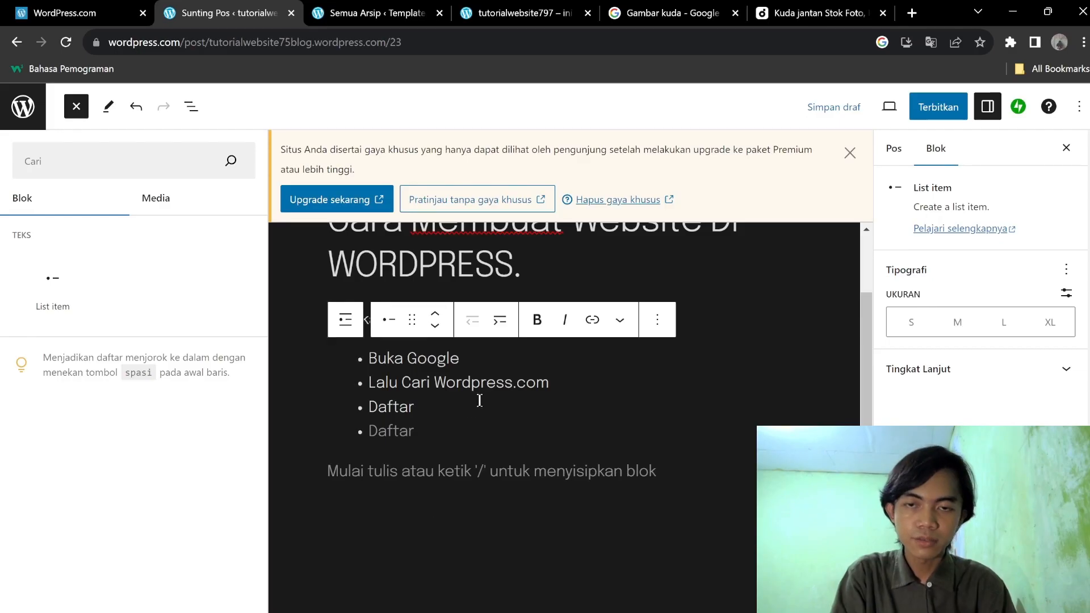
click(481, 401)
text(/Login)
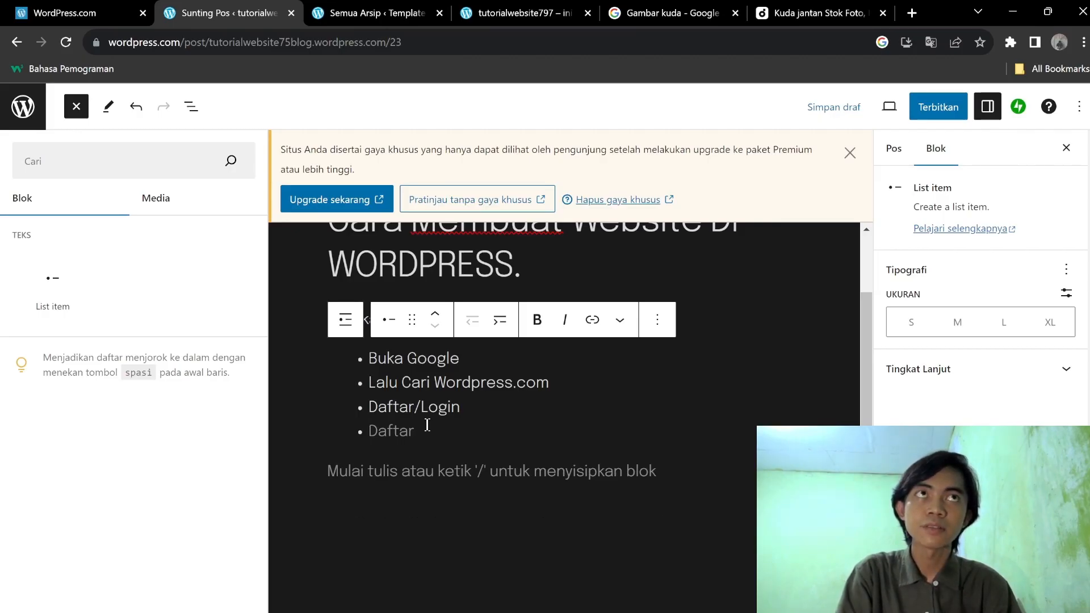
Add bullets 'Pilih Domain', 'Tentukan Tema', 'Mulailah posting artikel ataulainnya', 'Selesai' and 'Share'.
text(Pilih)
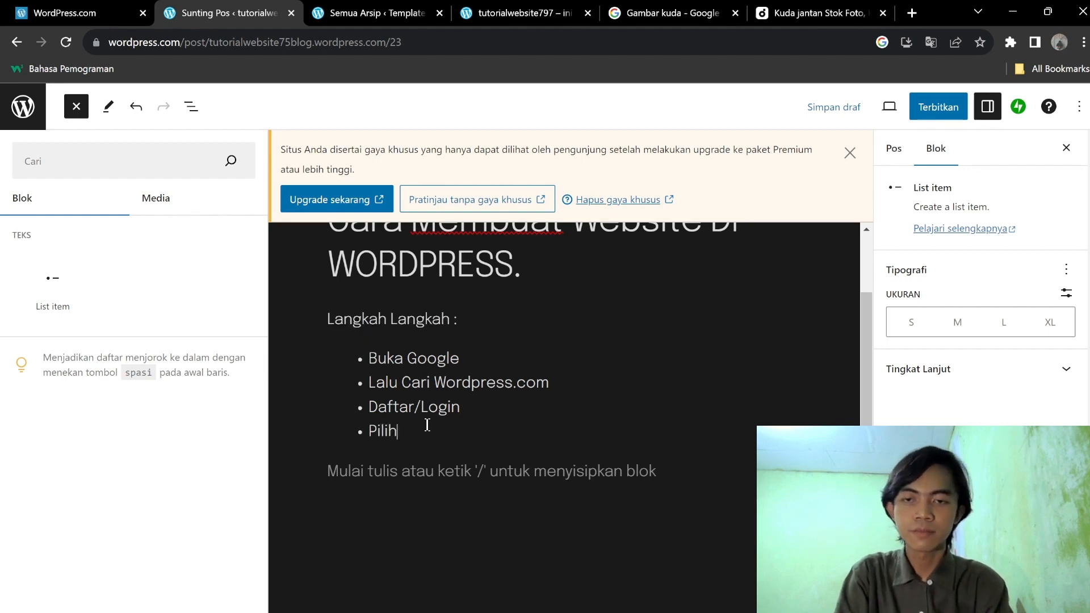
text( Domai)
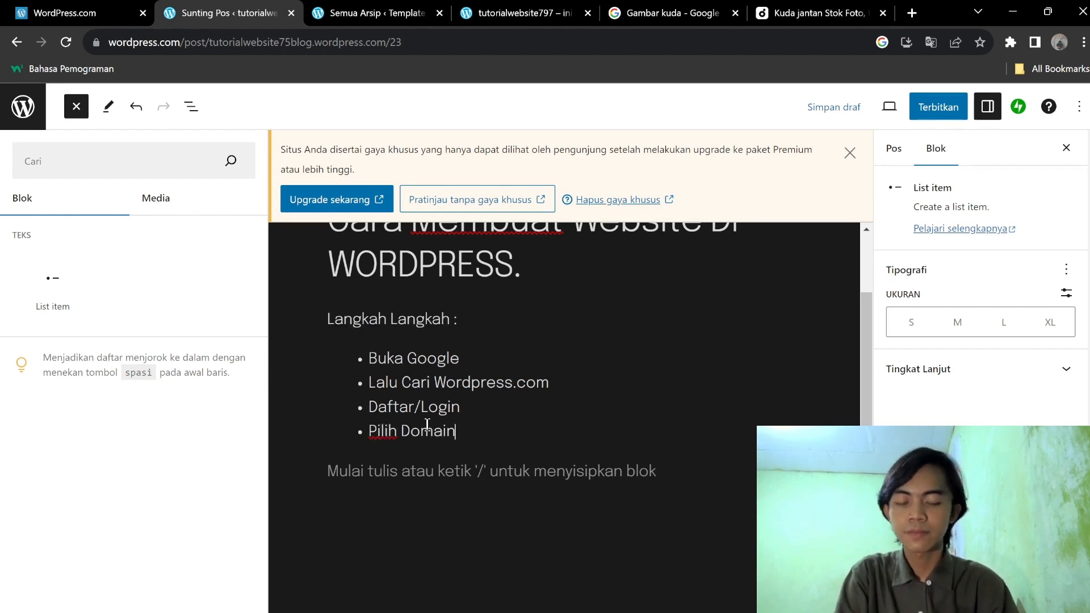
text(n)
key(Return)
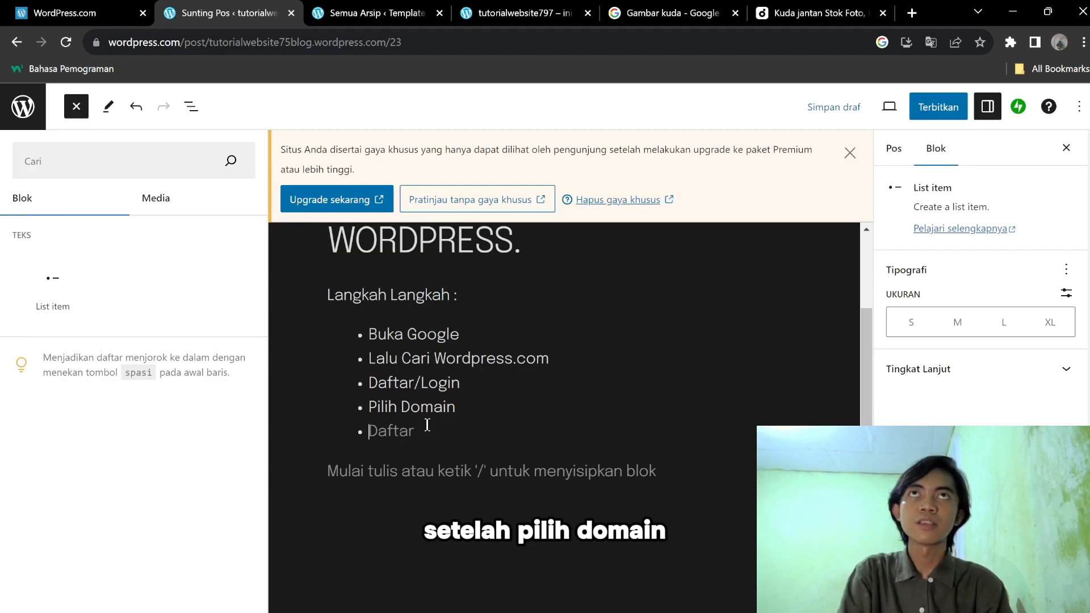
text(Tentukan Tema)
key(Return)
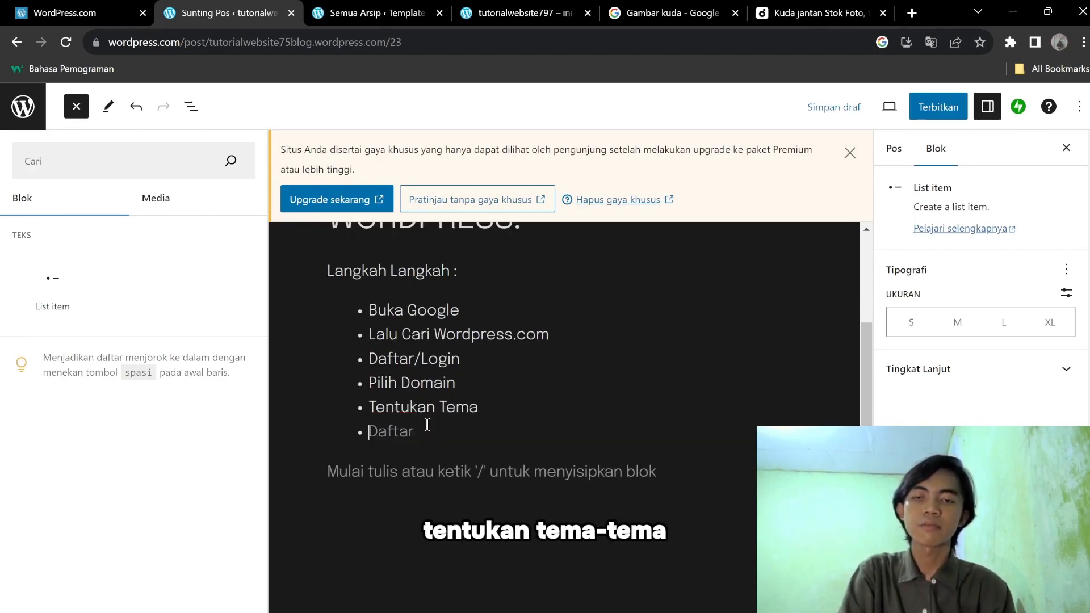
text(Mulailah posti)
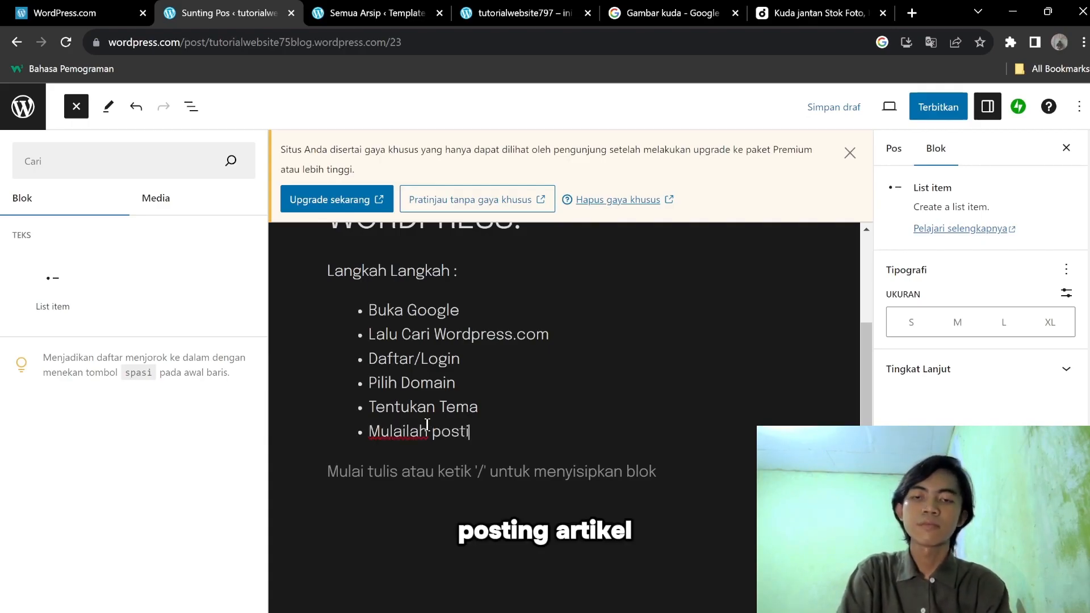
text(ng artikel ataulainnya)
key(Return)
text(Selesai)
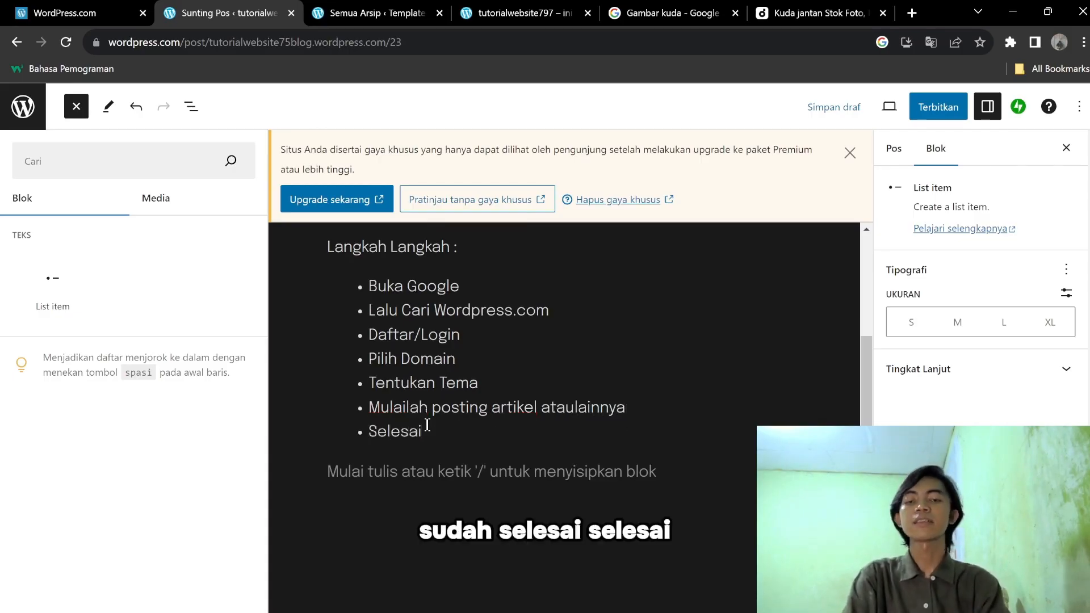
key(Return)
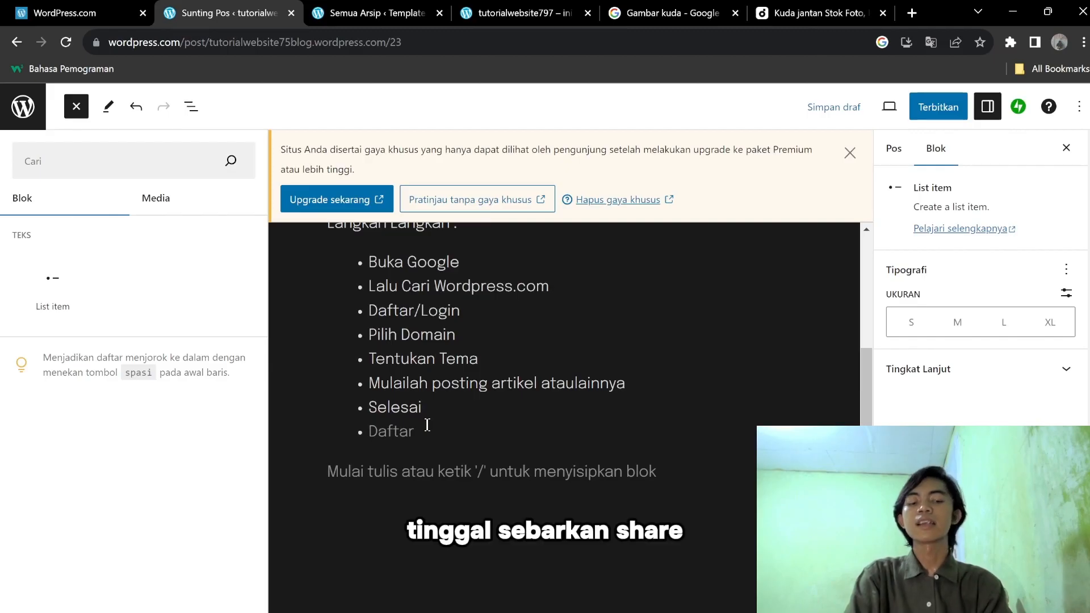
text(Share)
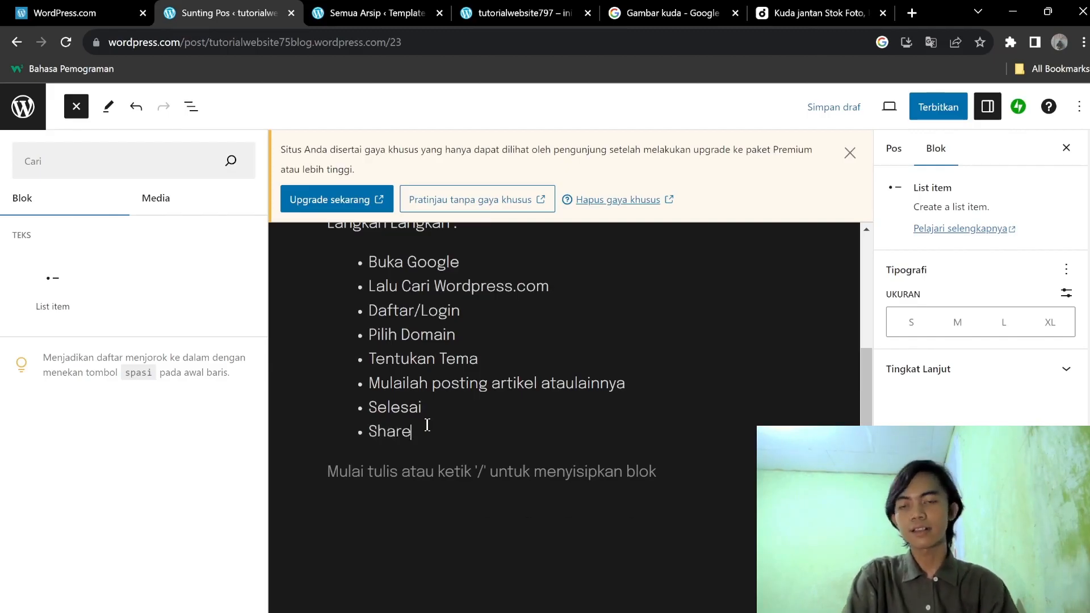
Delete the leftover paragraph below the list with Hapus, dismiss the Premium notice, and close the inserter.
click(459, 554)
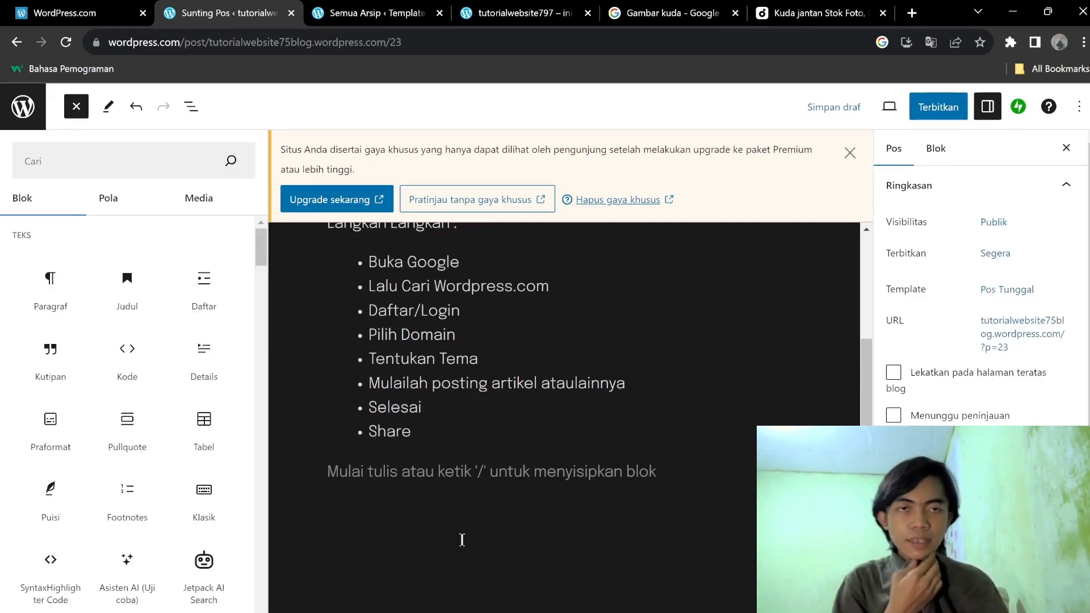
click(436, 491)
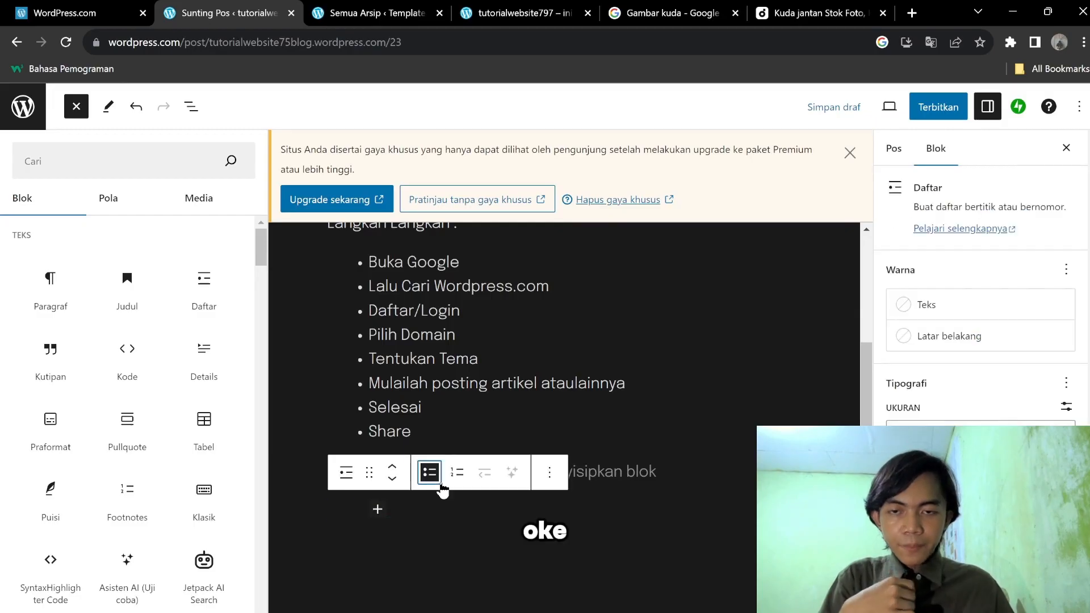
click(637, 489)
right_click(639, 473)
click(640, 474)
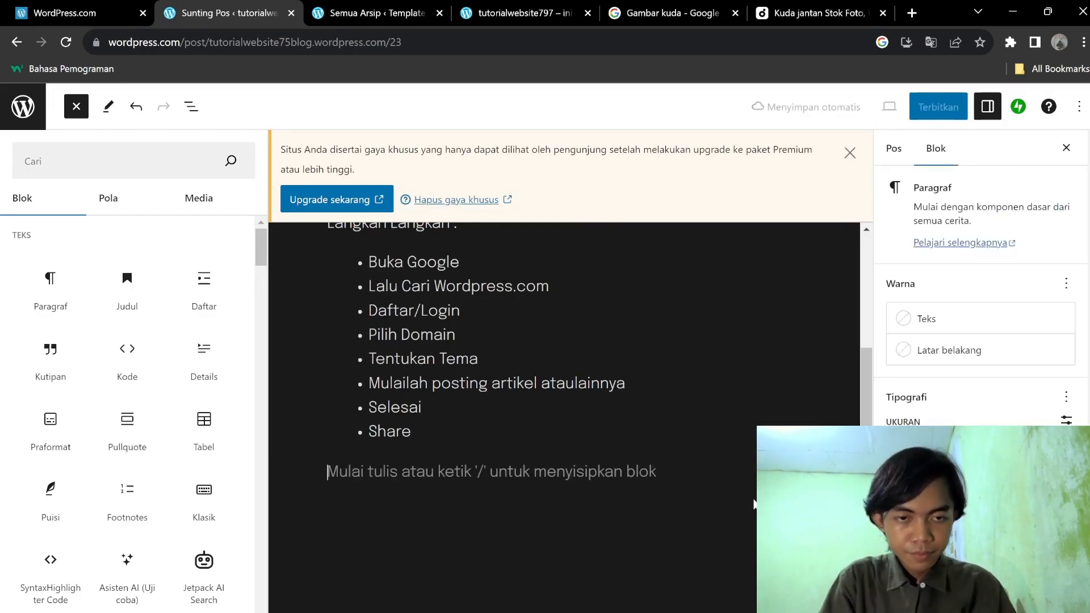
text(X)
click(614, 433)
scroll(795, 340, down, 2)
click(823, 383)
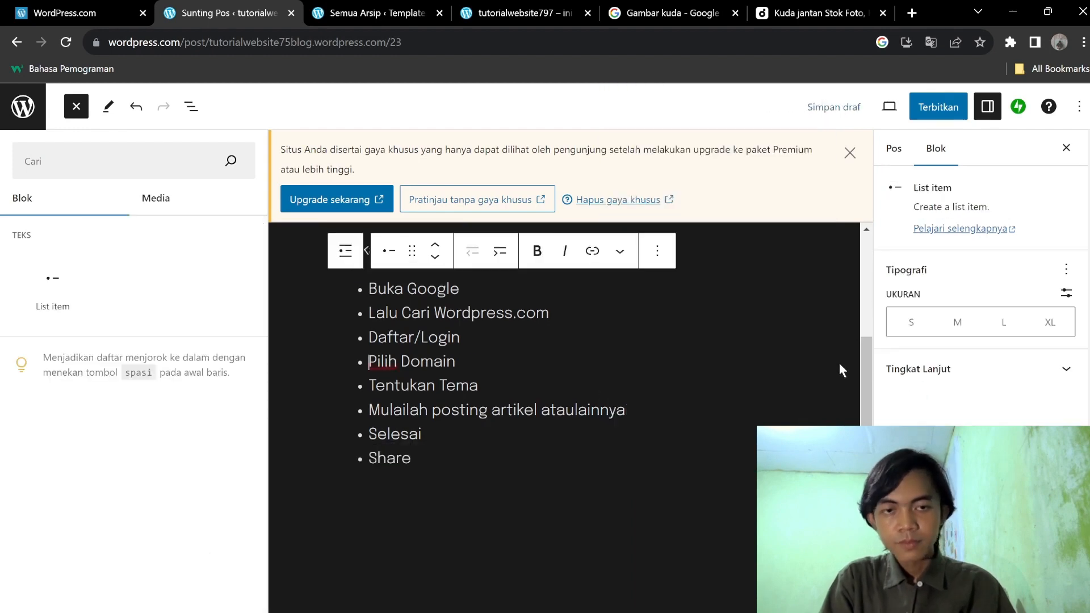
scroll(817, 350, up, 3)
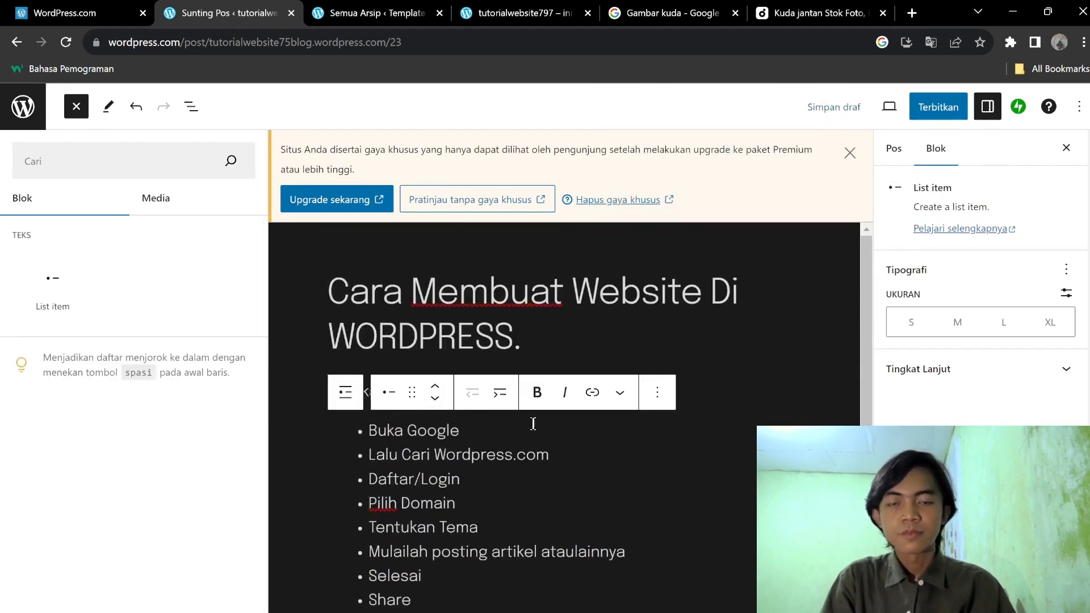
click(851, 153)
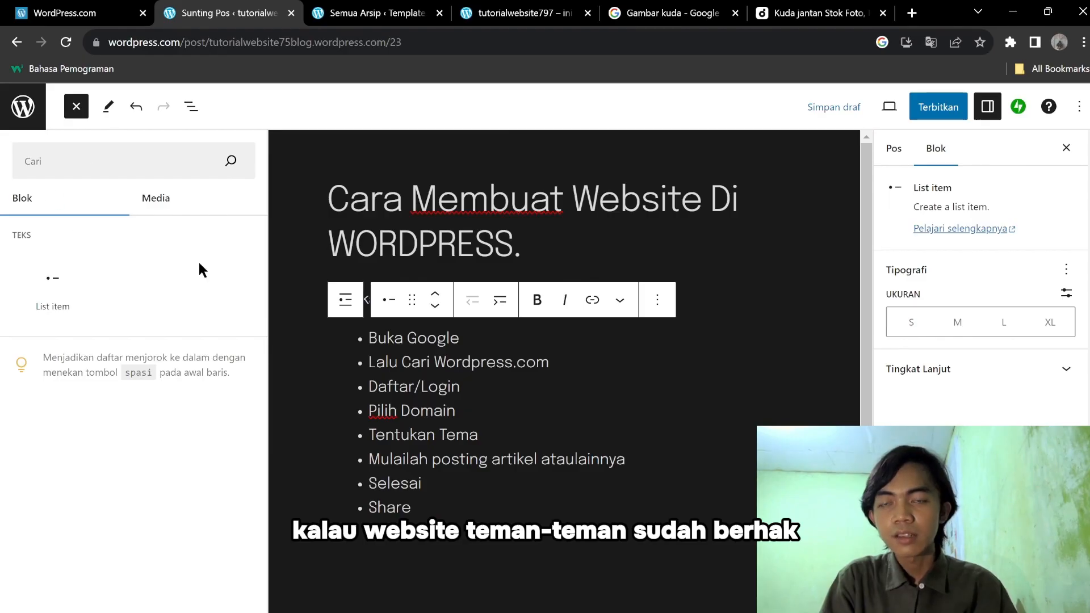
click(76, 106)
click(635, 309)
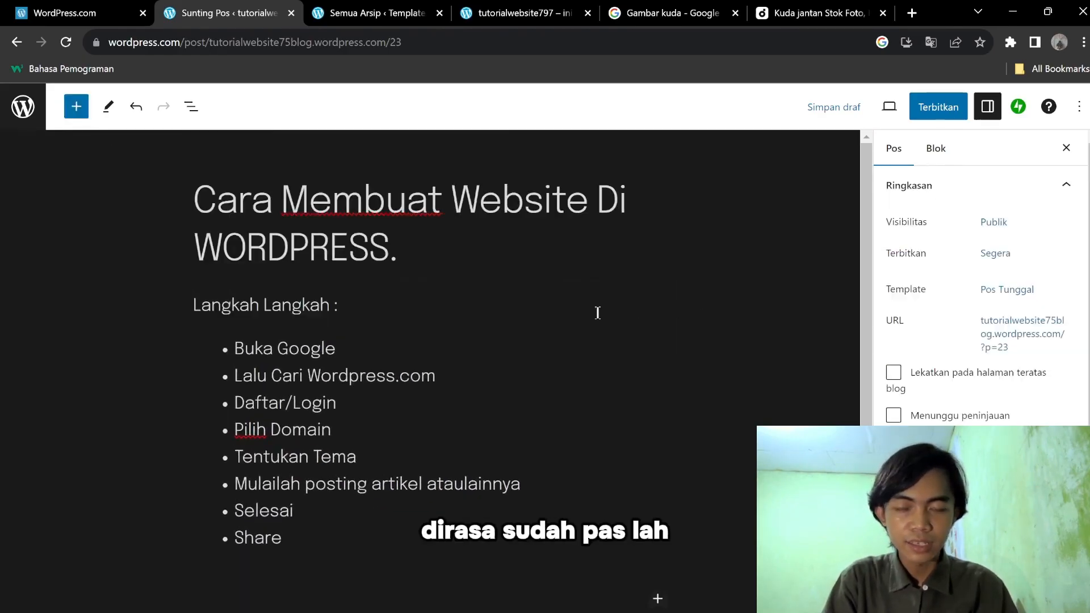
scroll(578, 313, down, 3)
scroll(582, 332, up, 3)
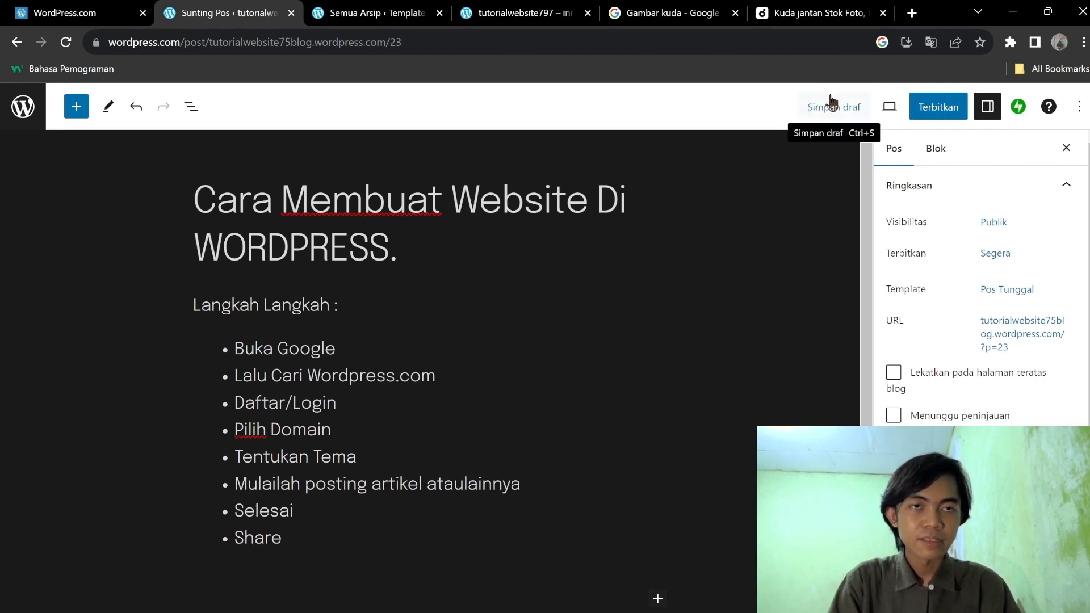
scroll(908, 308, down, 2)
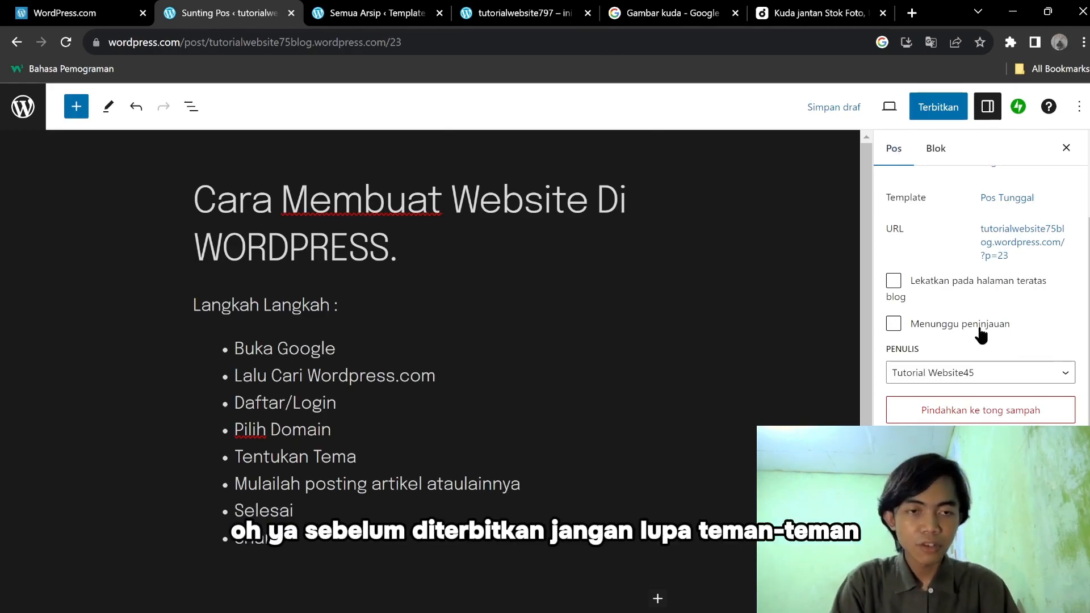
scroll(1079, 364, down, 3)
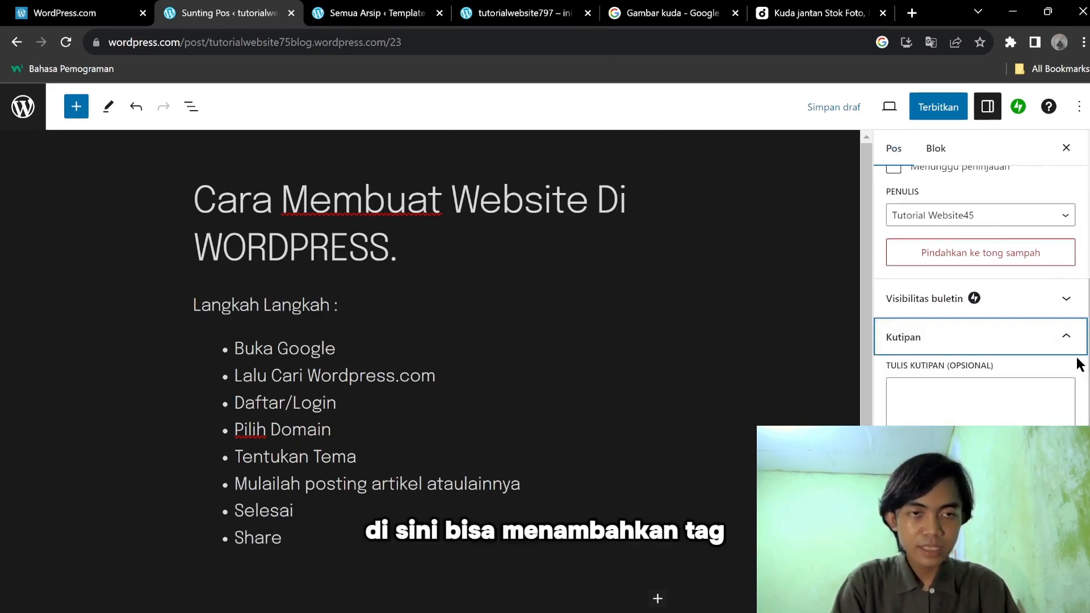
scroll(1067, 358, up, 3)
scroll(1066, 356, down, 1)
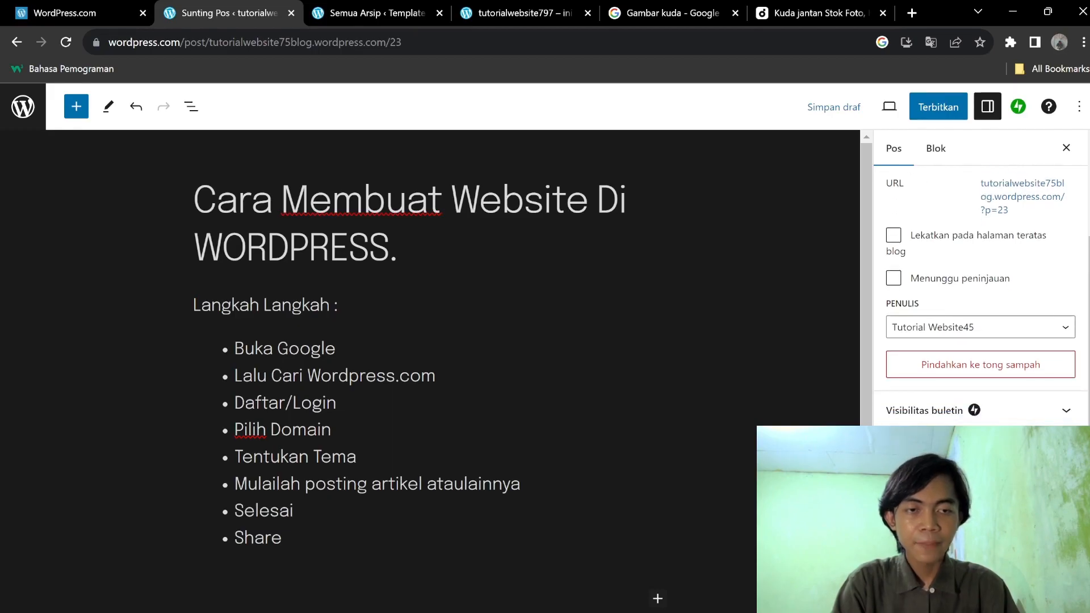
scroll(1067, 356, down, 3)
click(994, 414)
click(896, 382)
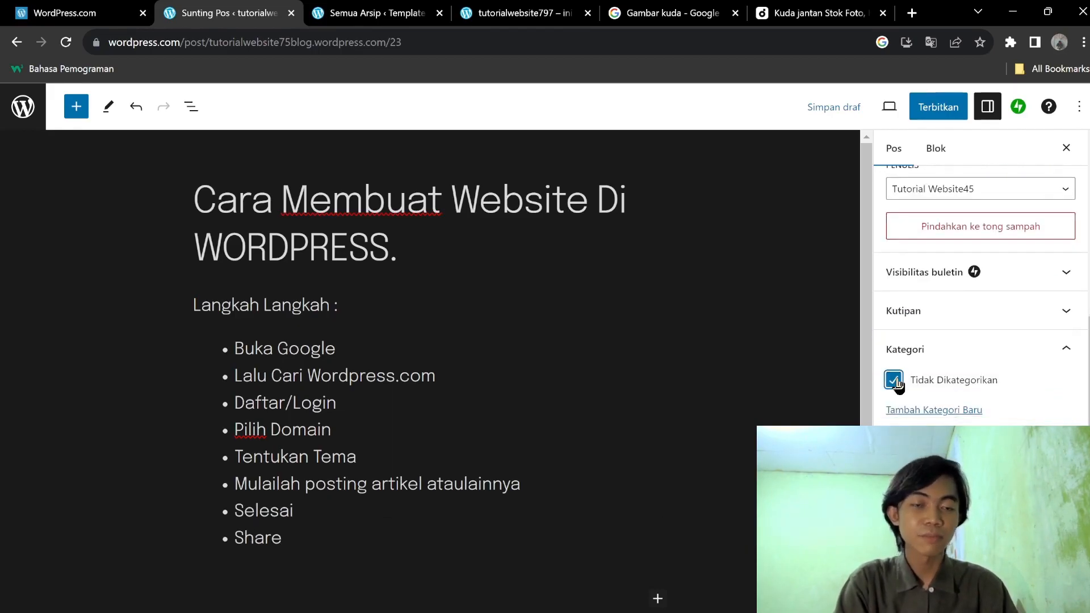
click(895, 382)
scroll(932, 352, up, 5)
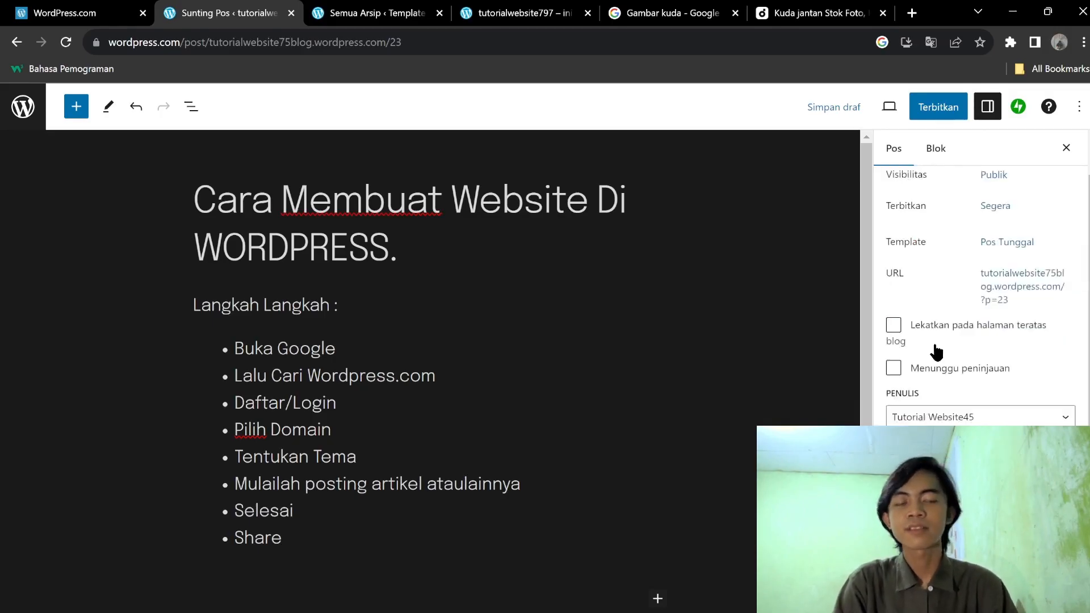
scroll(934, 350, down, 3)
scroll(934, 350, up, 3)
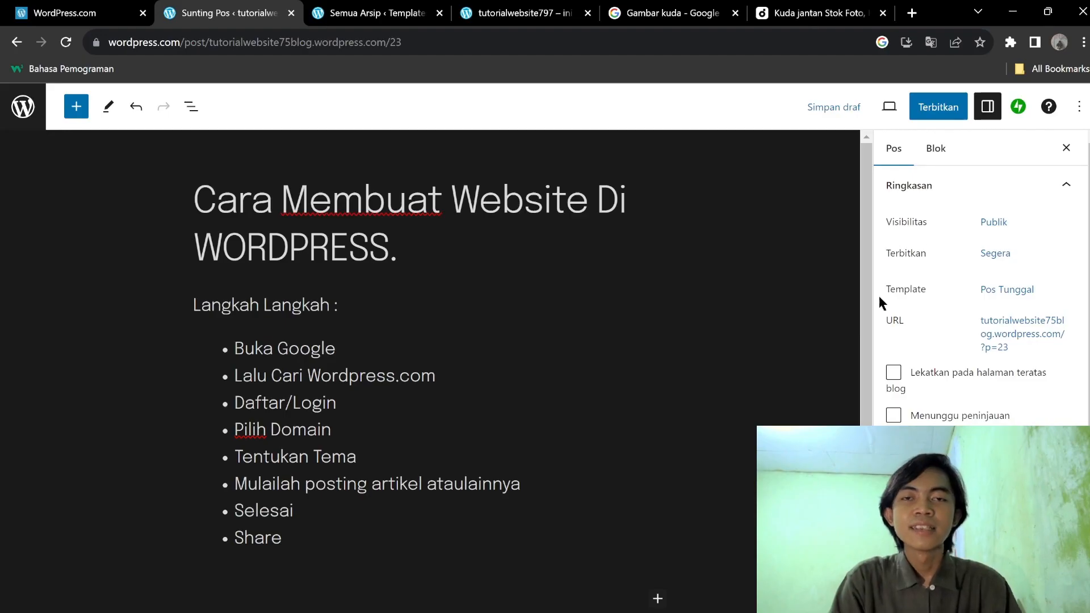
scroll(886, 301, down, 4)
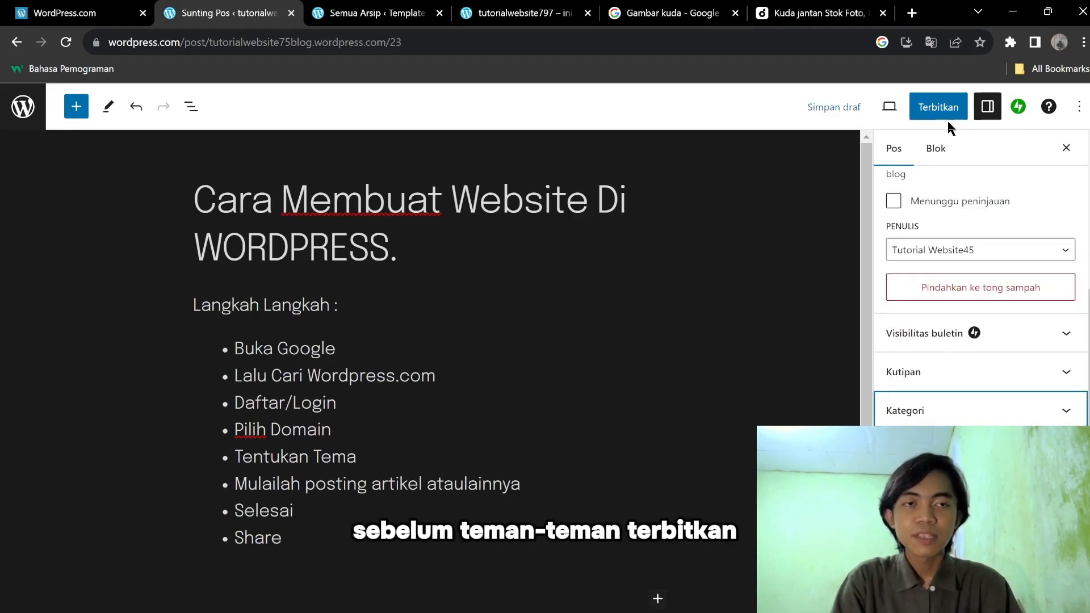
Expand Kategori in the Pos sidebar and open the Tambah Kategori Baru form's name and Kategori Induk fields.
click(981, 408)
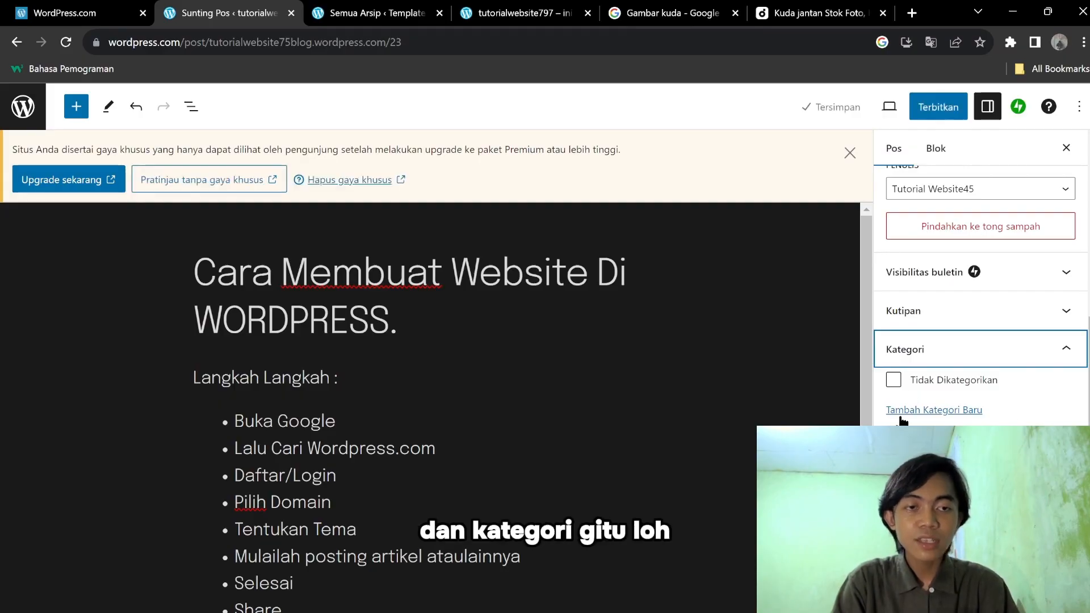
click(965, 410)
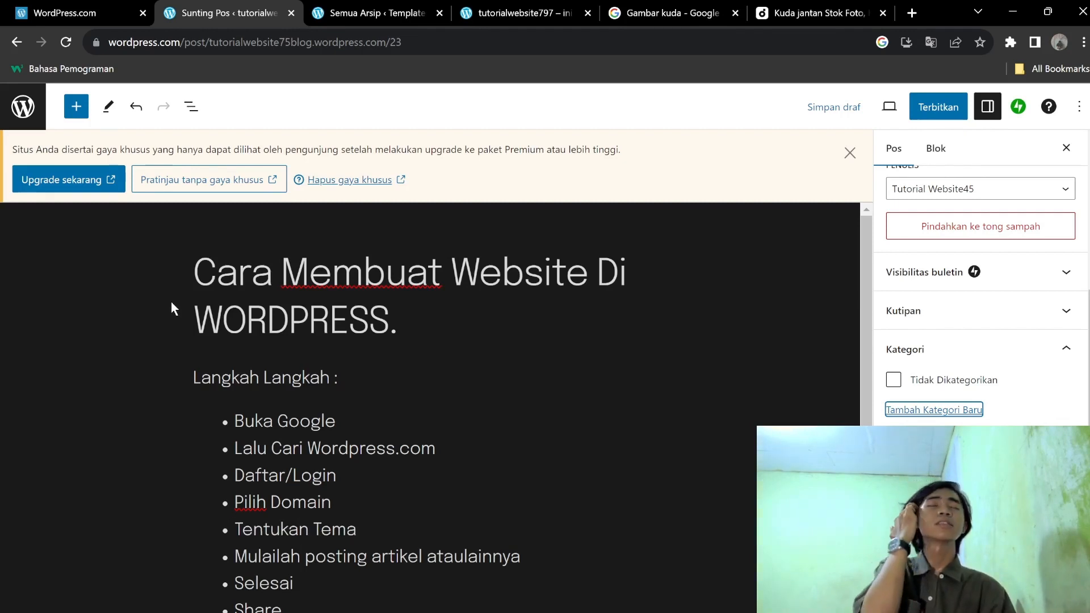
click(981, 457)
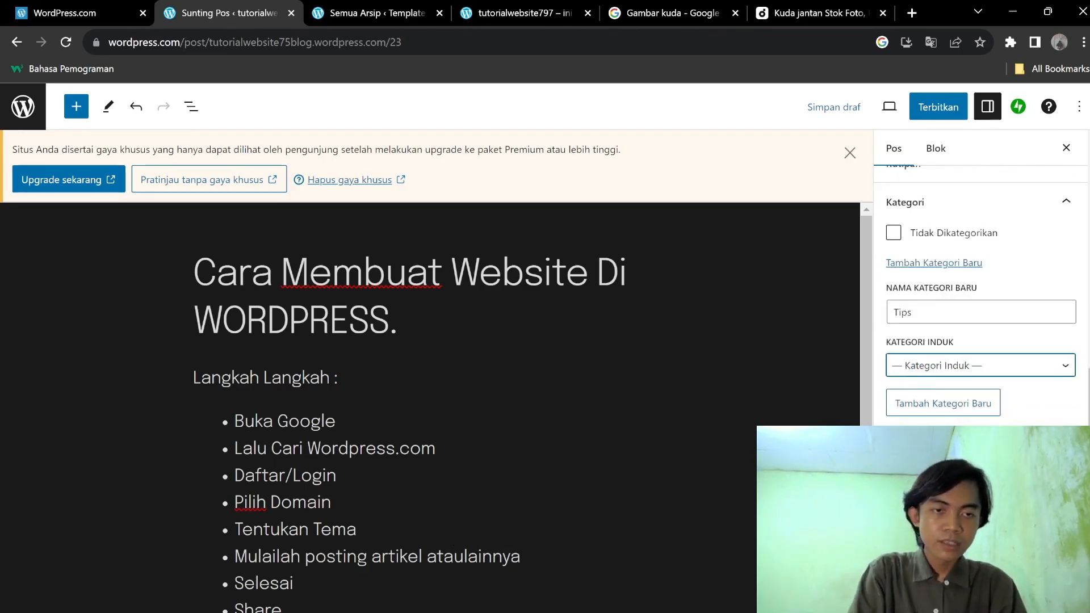
click(981, 449)
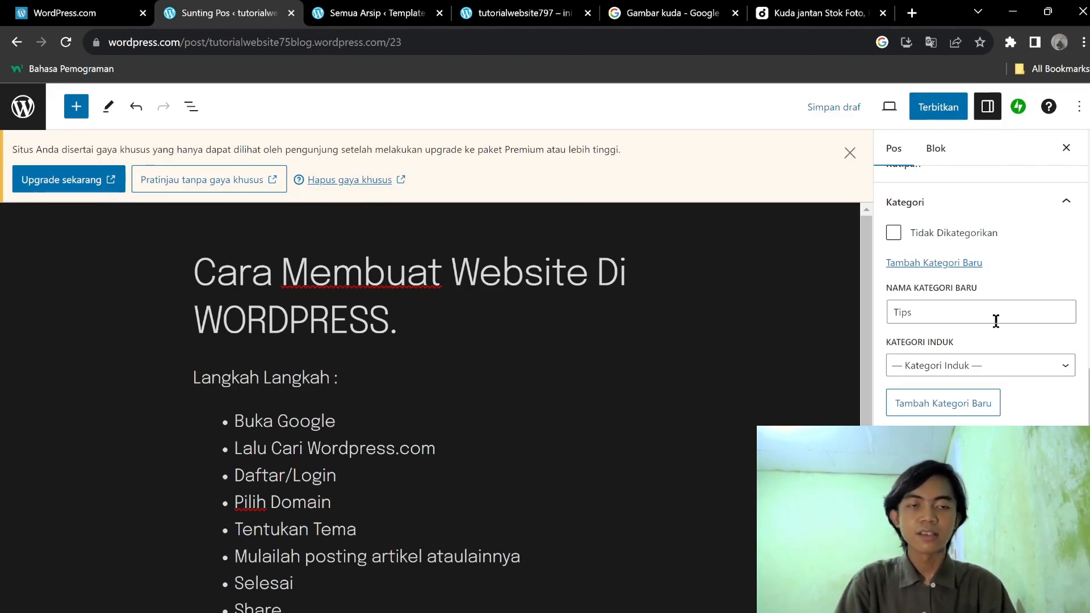
scroll(1049, 414, up, 2)
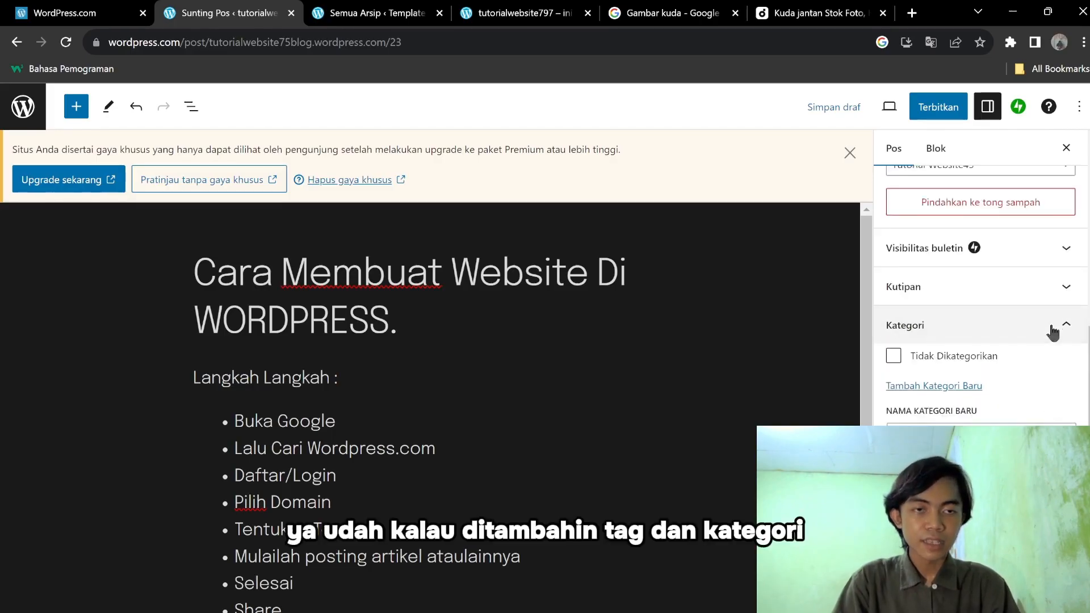
scroll(1054, 338, up, 2)
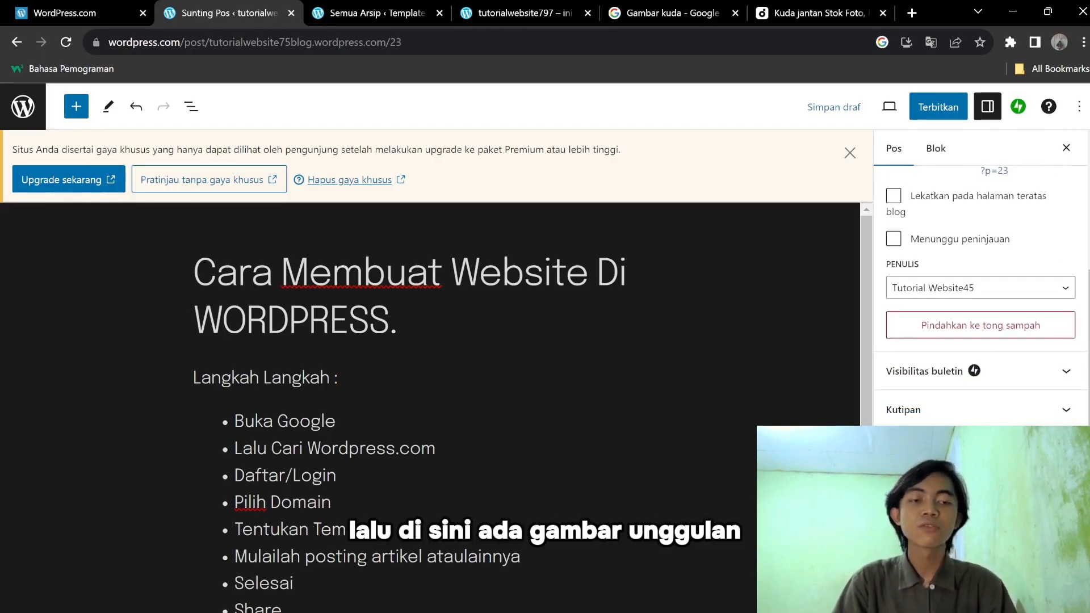
scroll(461, 394, down, 4)
scroll(561, 310, up, 4)
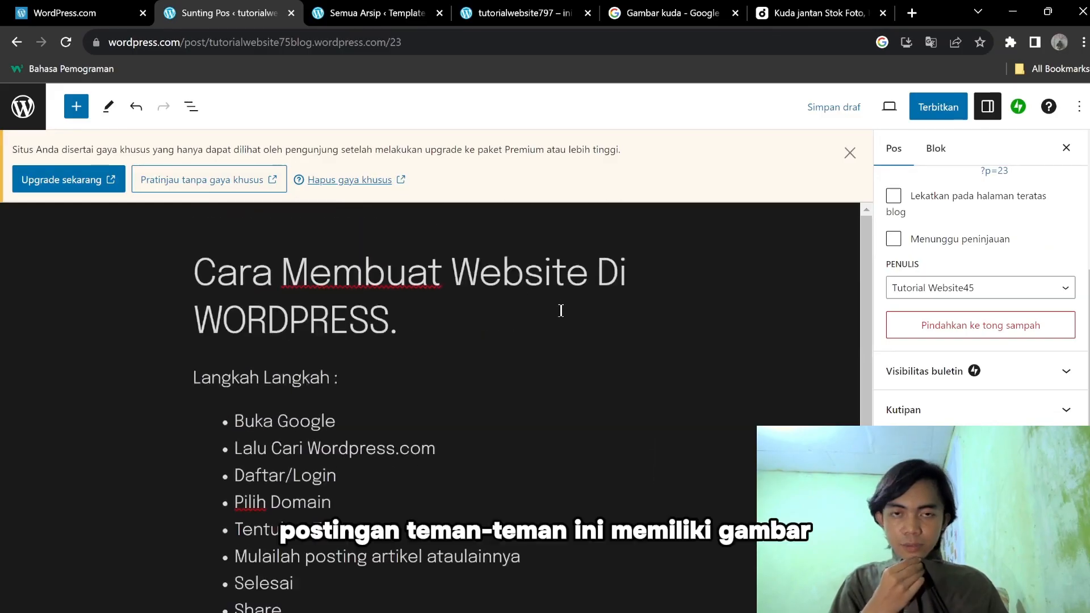
Undo the stray empty paragraphs and start a new empty block right after the title.
key(Return)
key(Return)
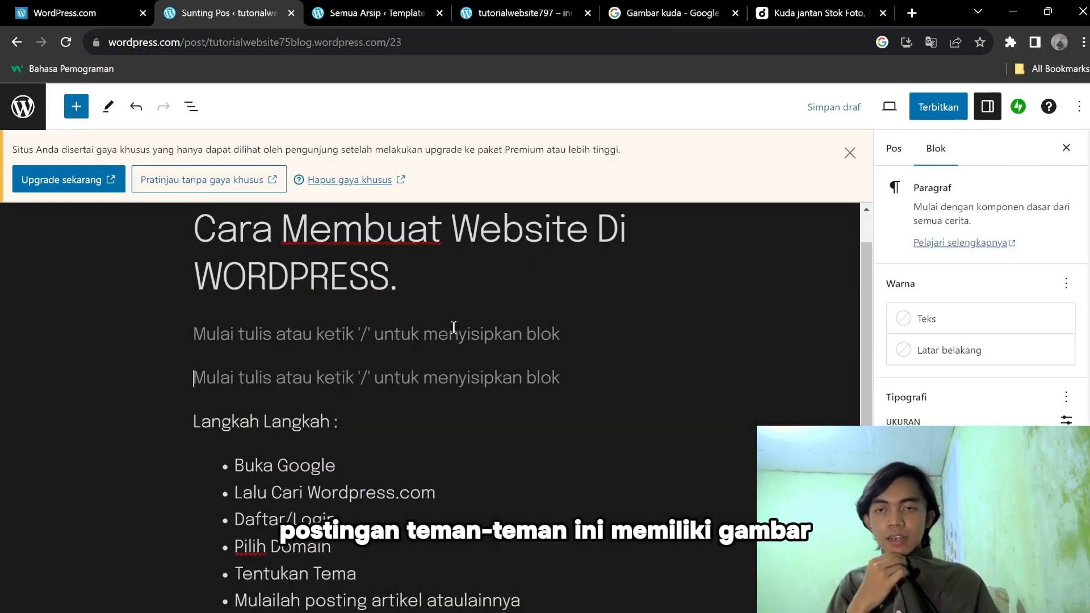
key(ctrl+z)
key(ctrl+z)
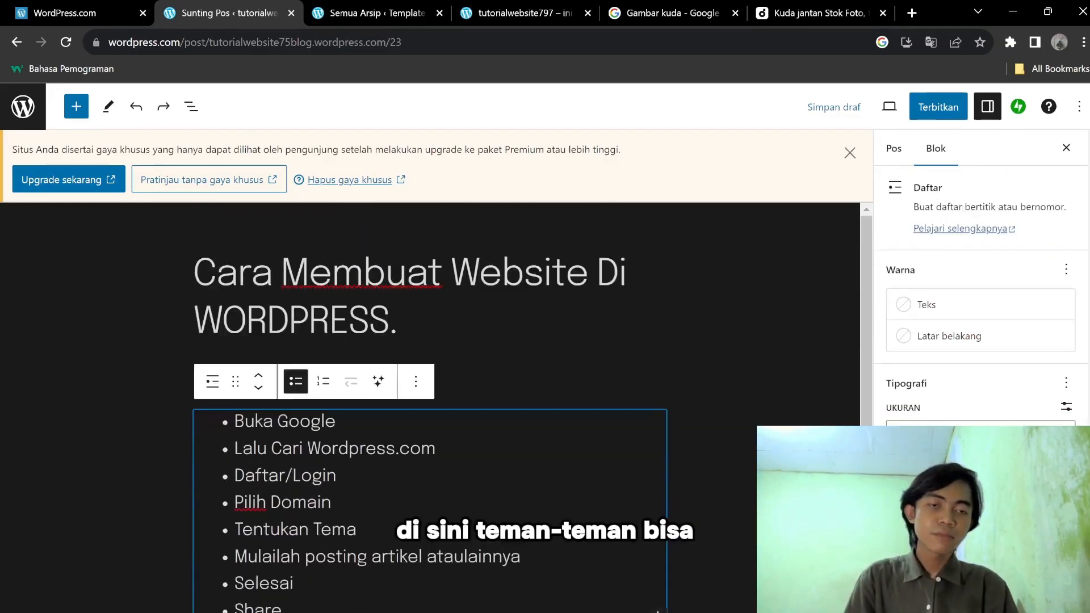
click(594, 337)
scroll(982, 295, down, 3)
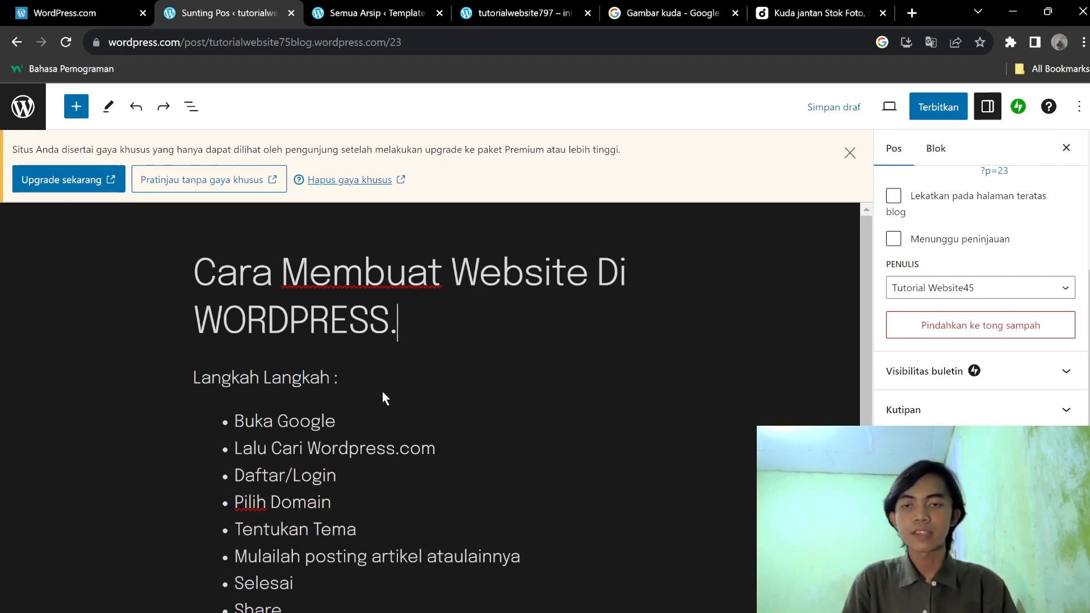
key(Return)
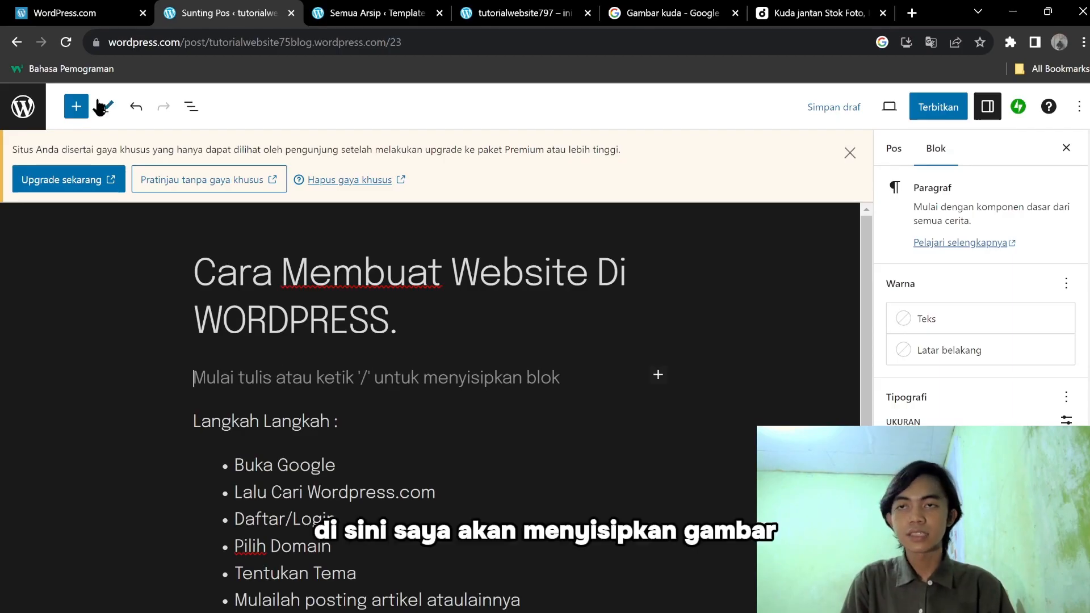
Insert a Gambar image block there and show its Pilih Gambar sources.
click(79, 106)
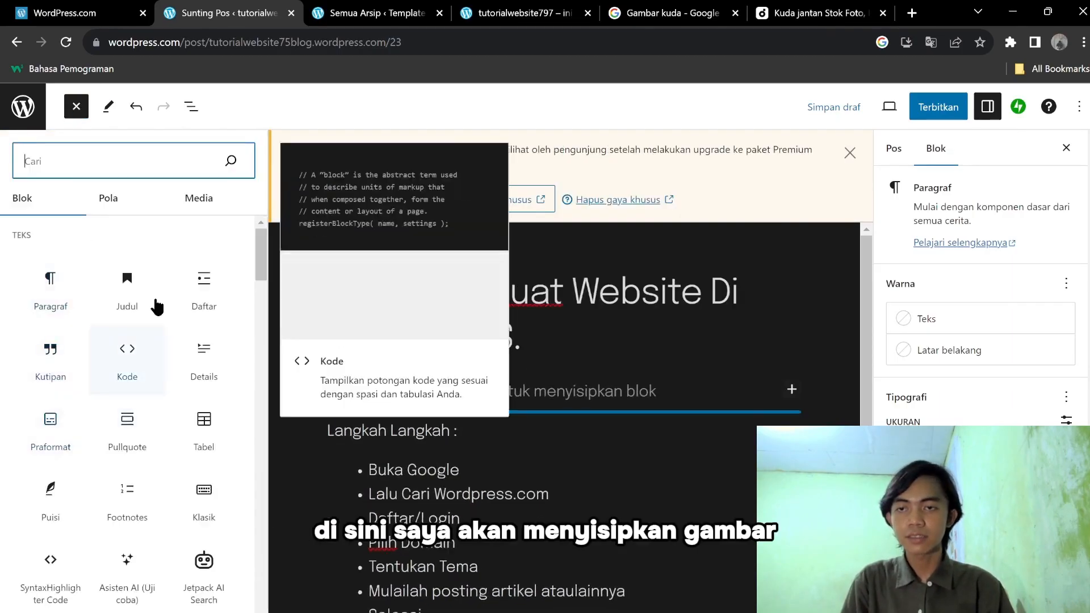
scroll(102, 545, down, 5)
click(86, 520)
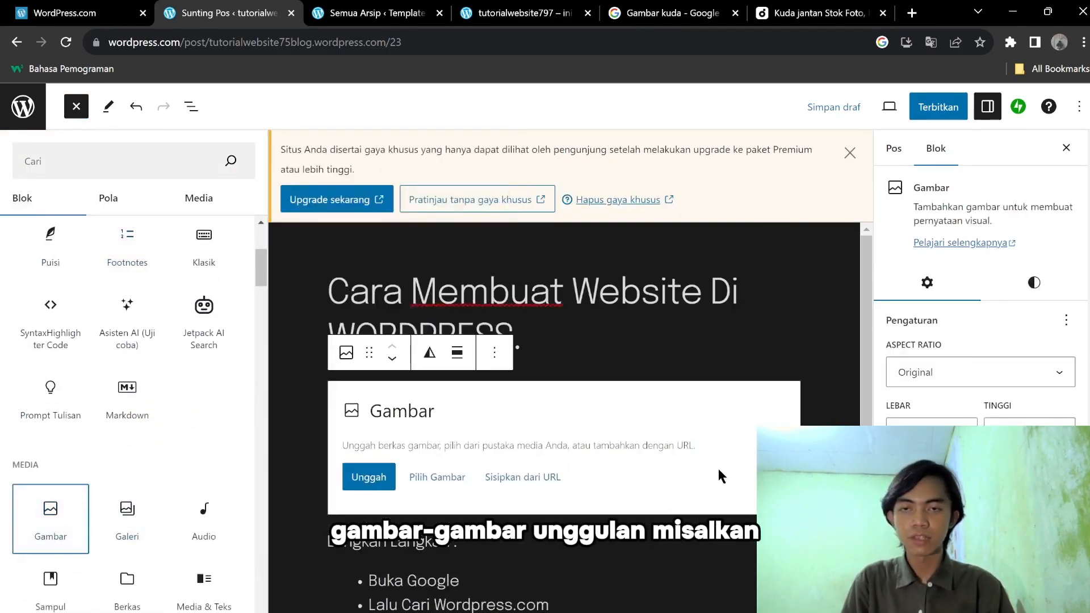
click(379, 487)
click(288, 465)
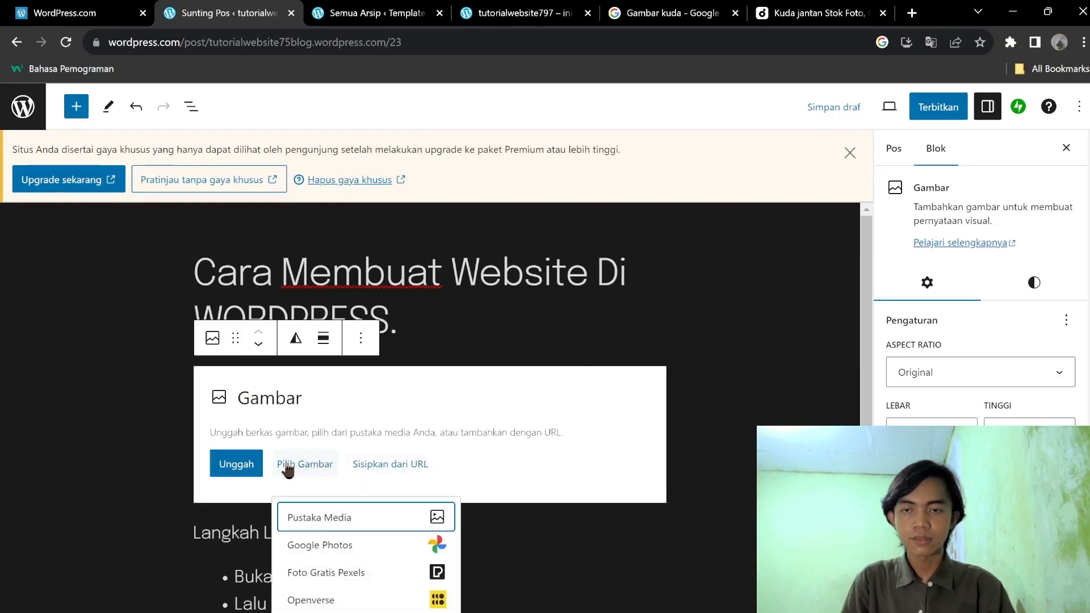
Upload 'Kucing' from Pictures > Wallpaper Dark via Pustaka Media and insert it into the image block.
click(423, 526)
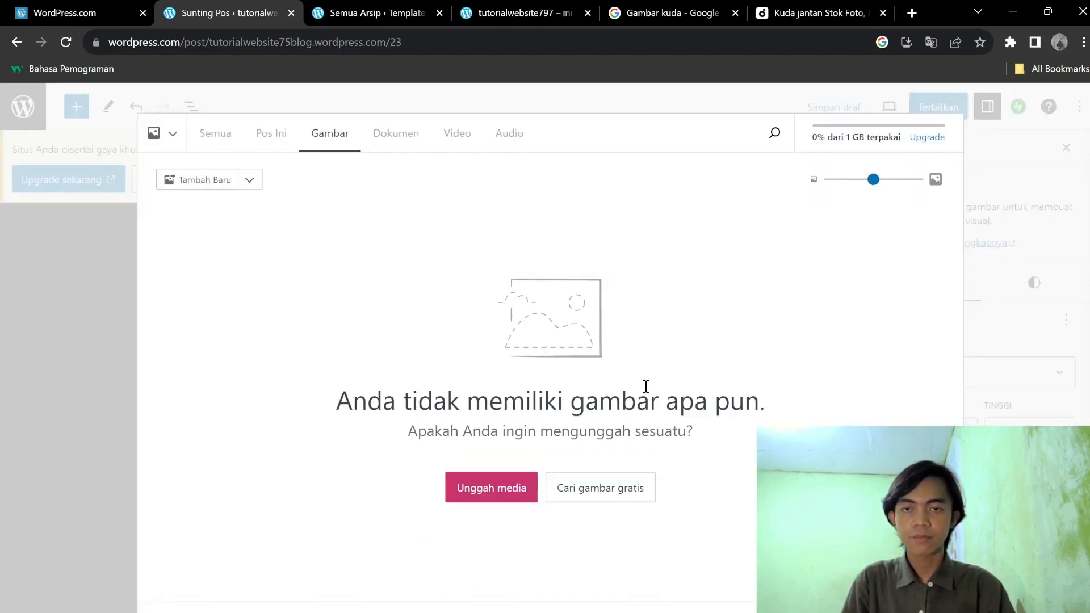
click(478, 492)
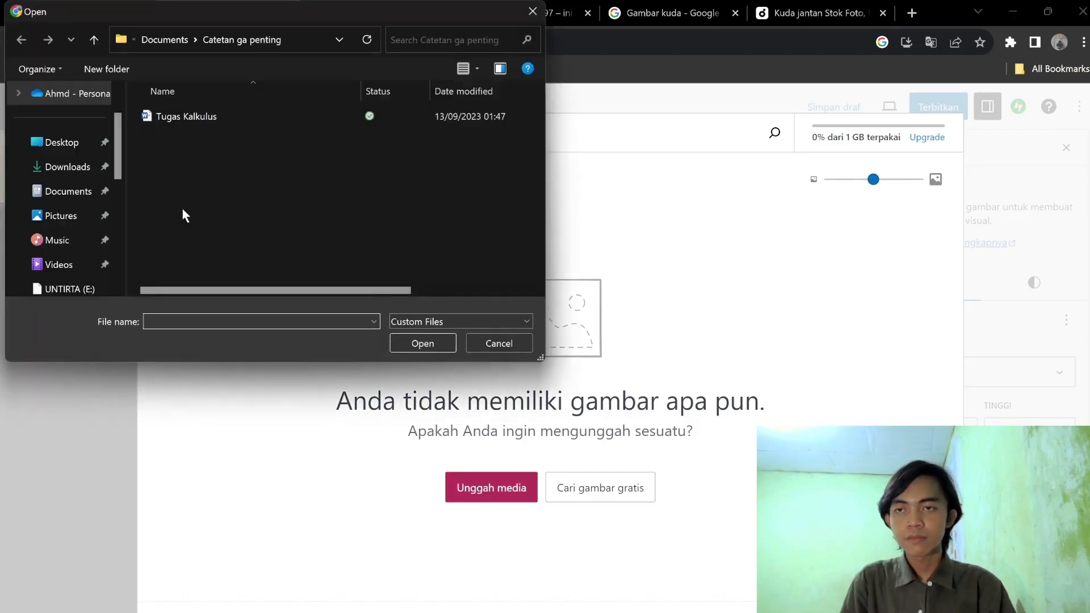
click(63, 217)
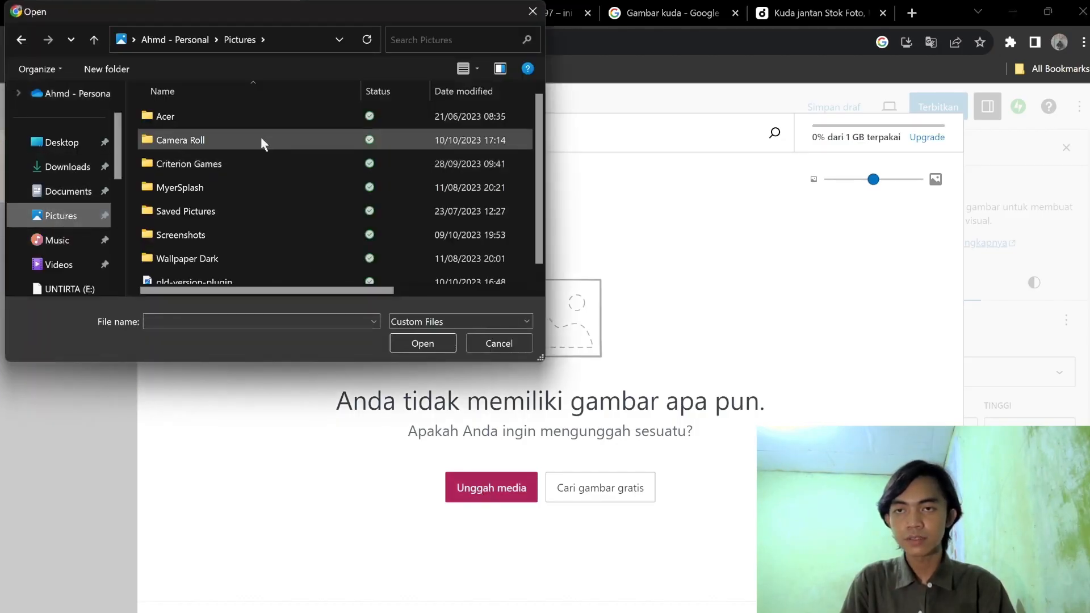
double_click(233, 210)
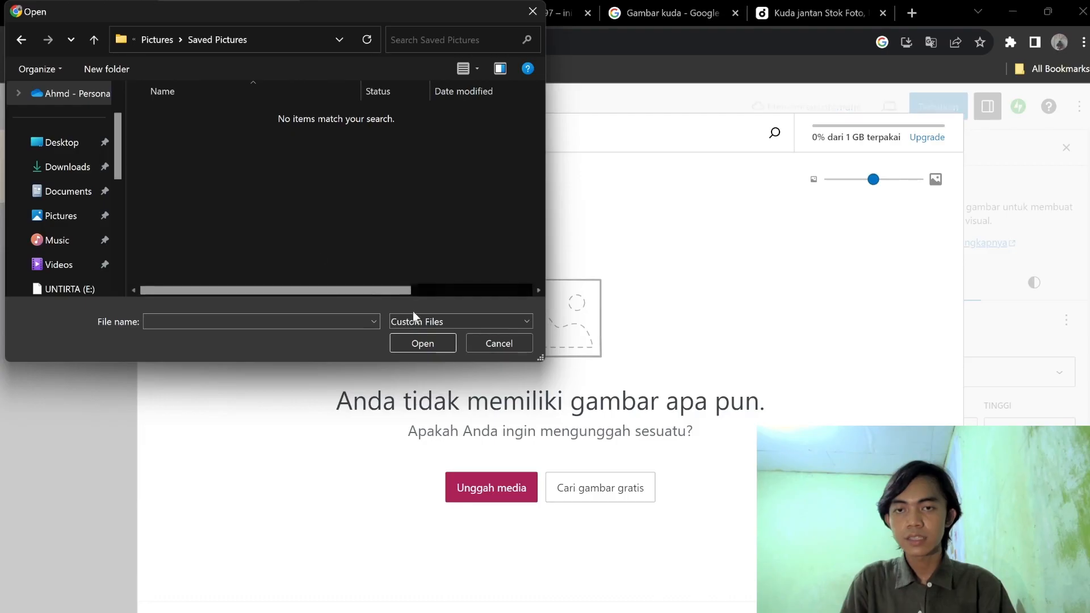
click(68, 216)
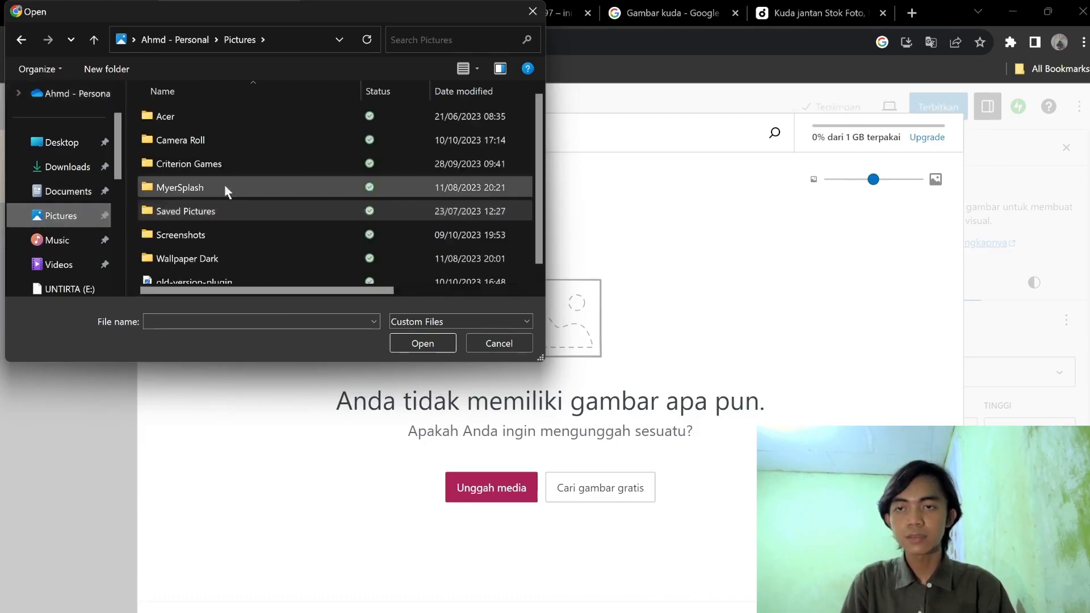
double_click(225, 190)
click(61, 215)
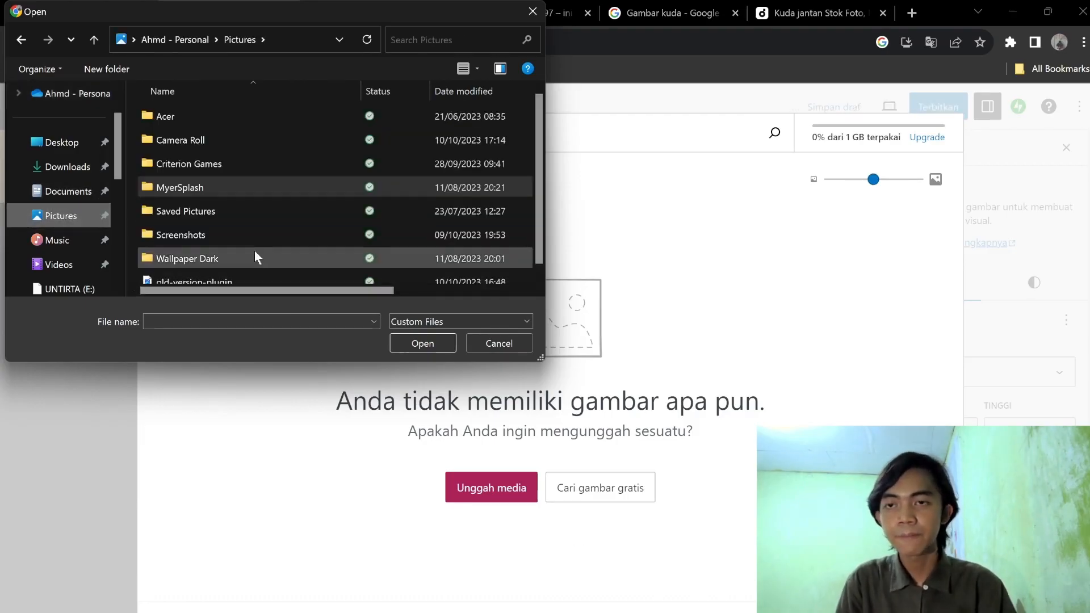
double_click(246, 264)
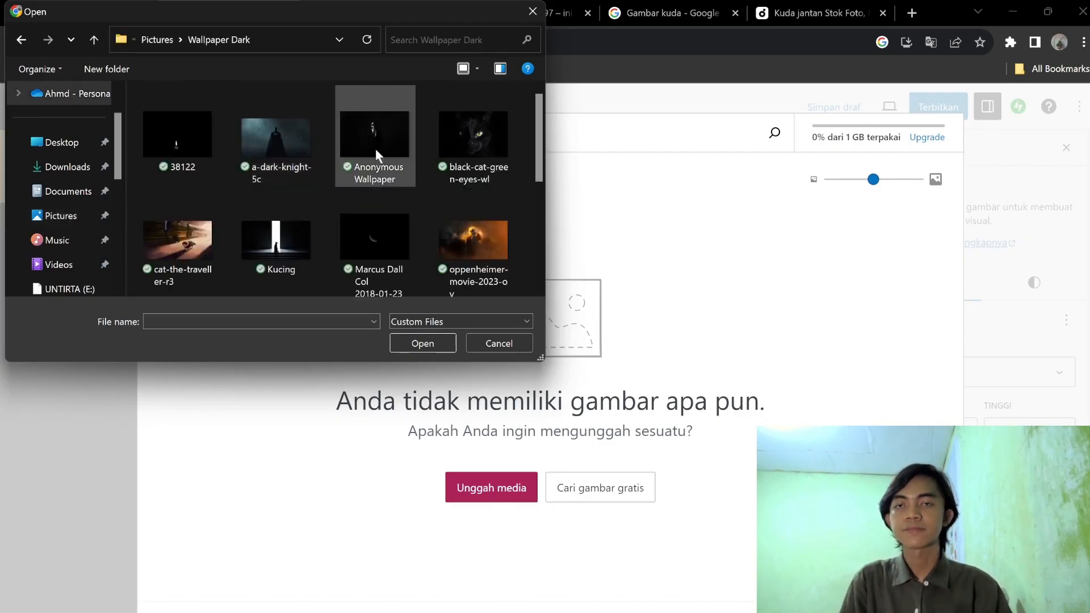
scroll(375, 149, down, 3)
click(275, 108)
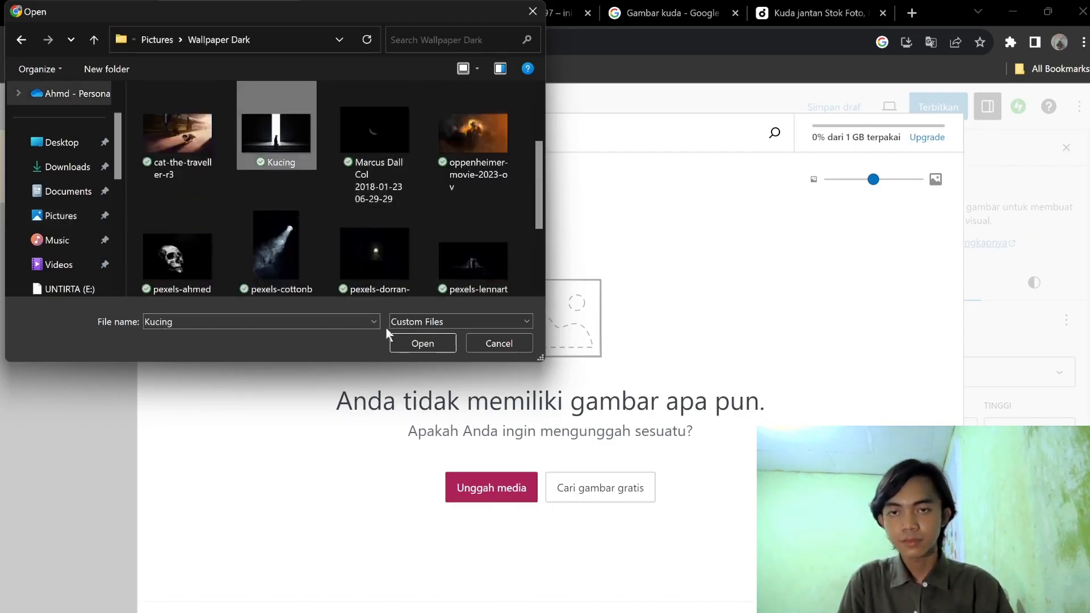
click(410, 343)
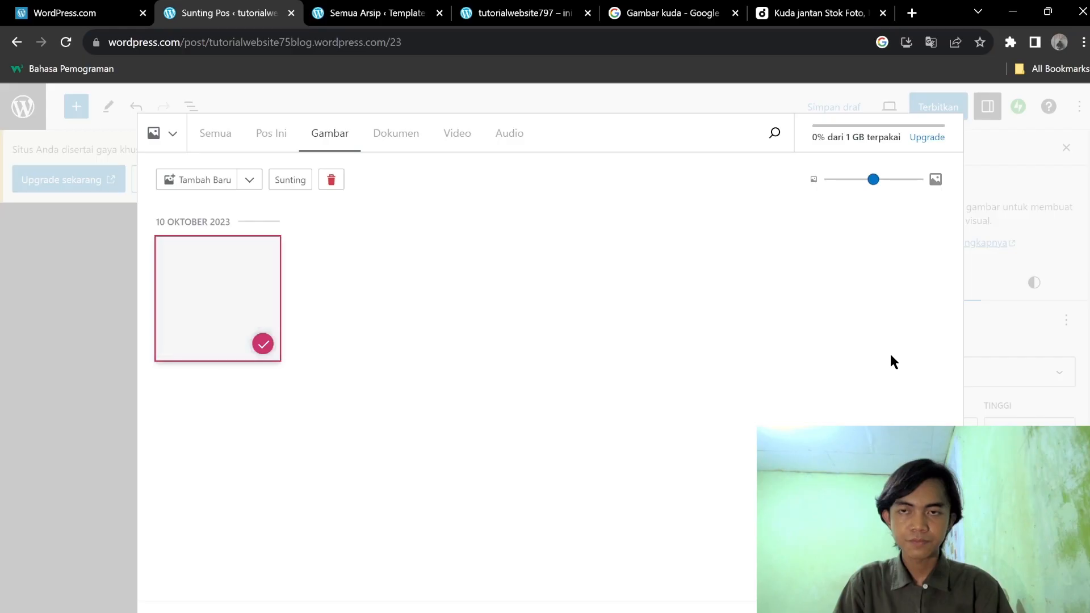
click(921, 611)
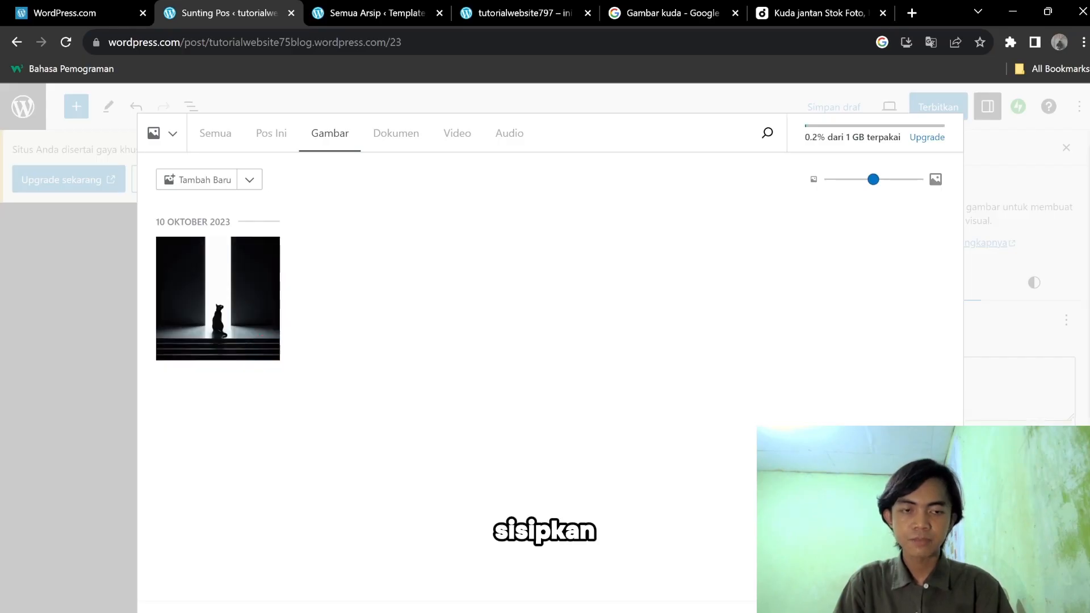
Insert a Galeri block below the end of the steps list.
click(740, 461)
scroll(741, 461, down, 2)
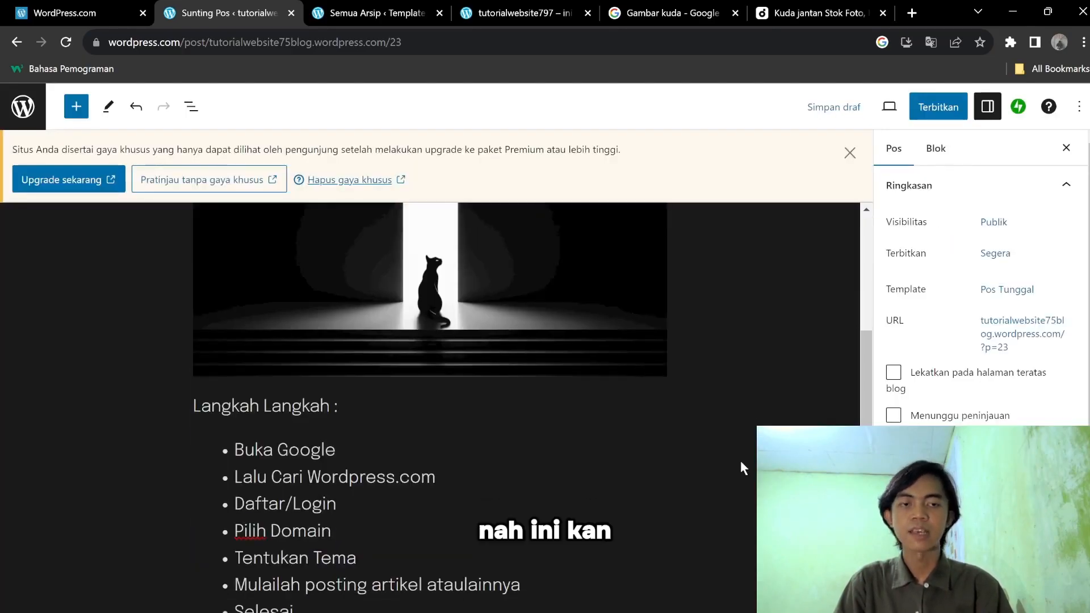
scroll(633, 446, up, 2)
scroll(633, 446, down, 3)
scroll(445, 420, up, 2)
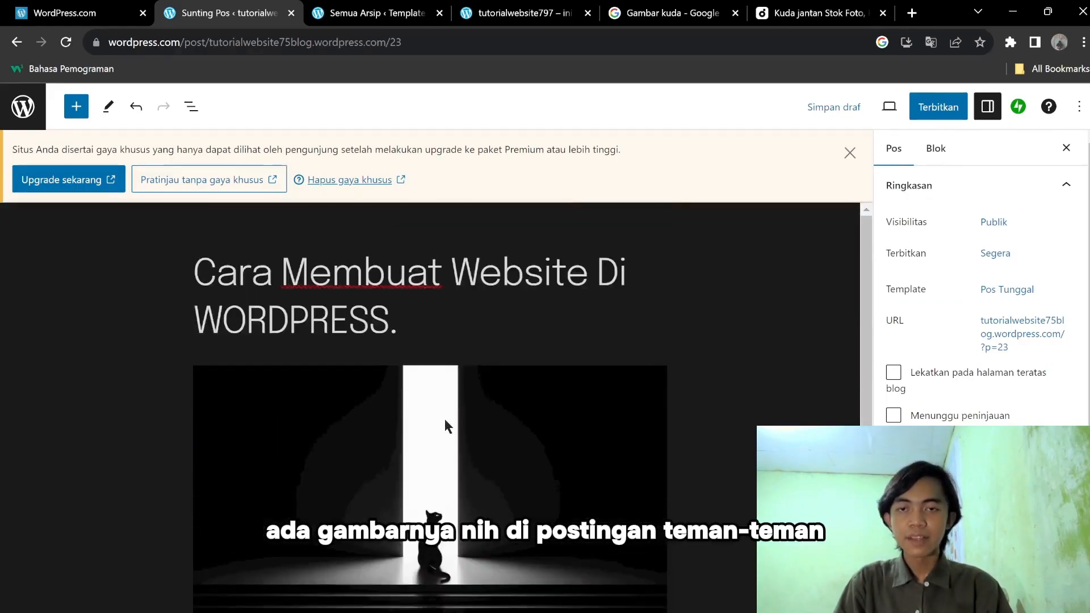
click(446, 419)
scroll(542, 429, down, 2)
click(319, 503)
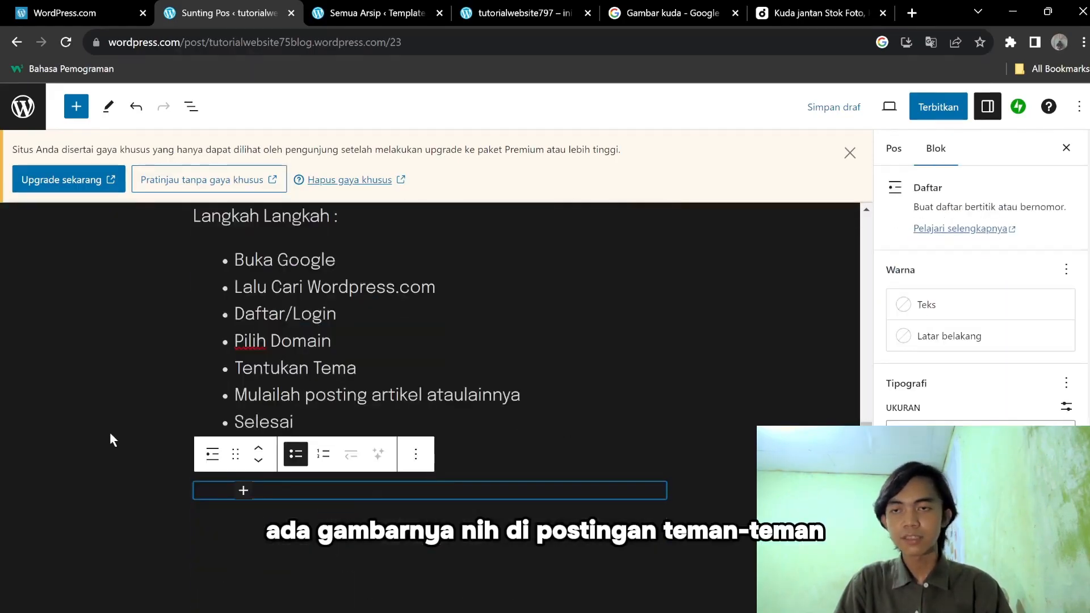
click(76, 106)
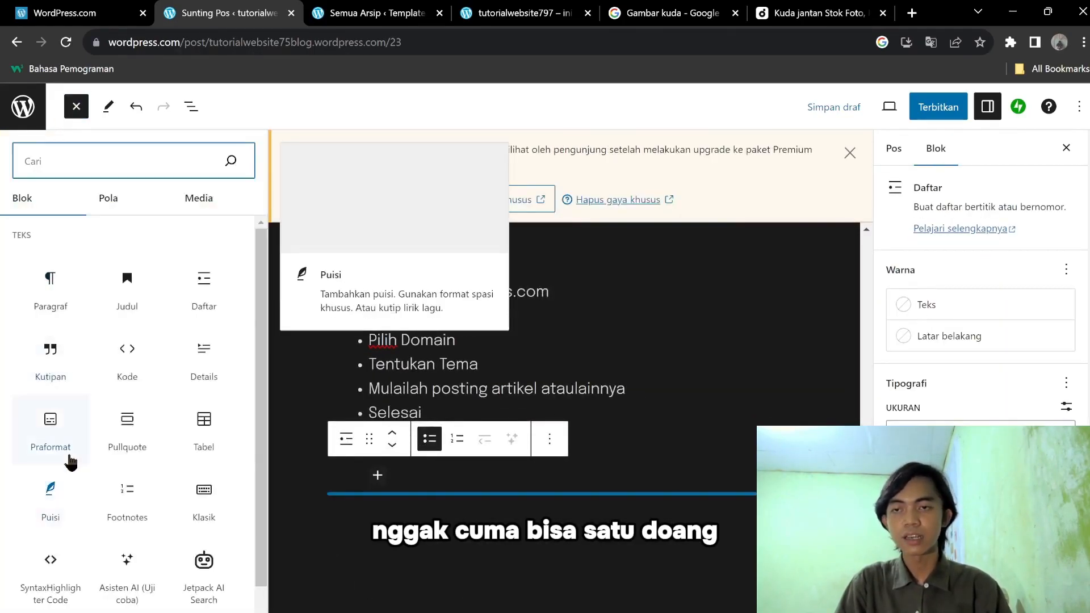
scroll(71, 452, down, 8)
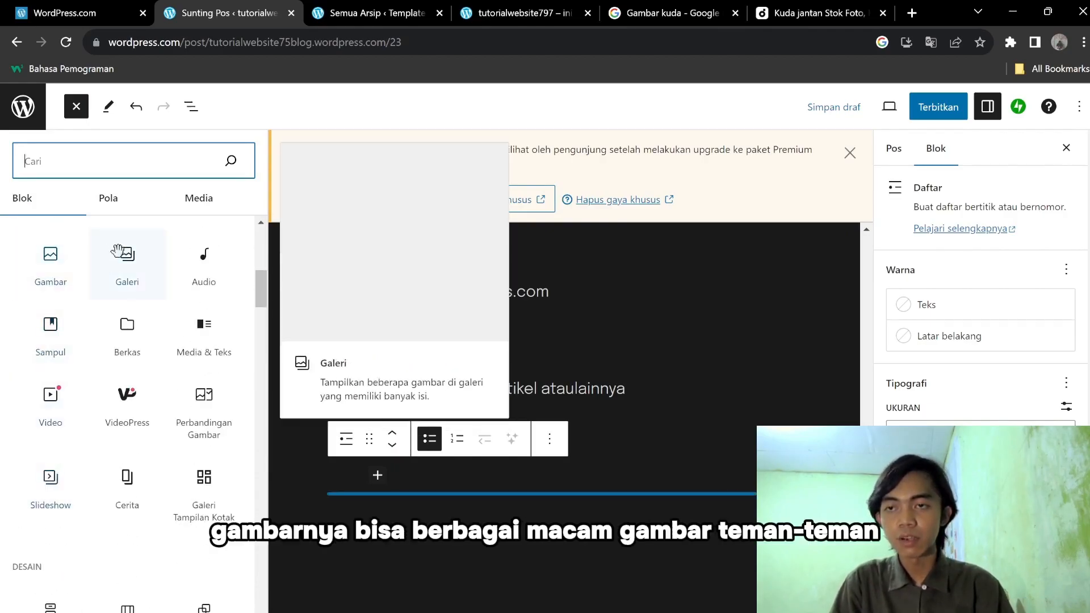
click(117, 250)
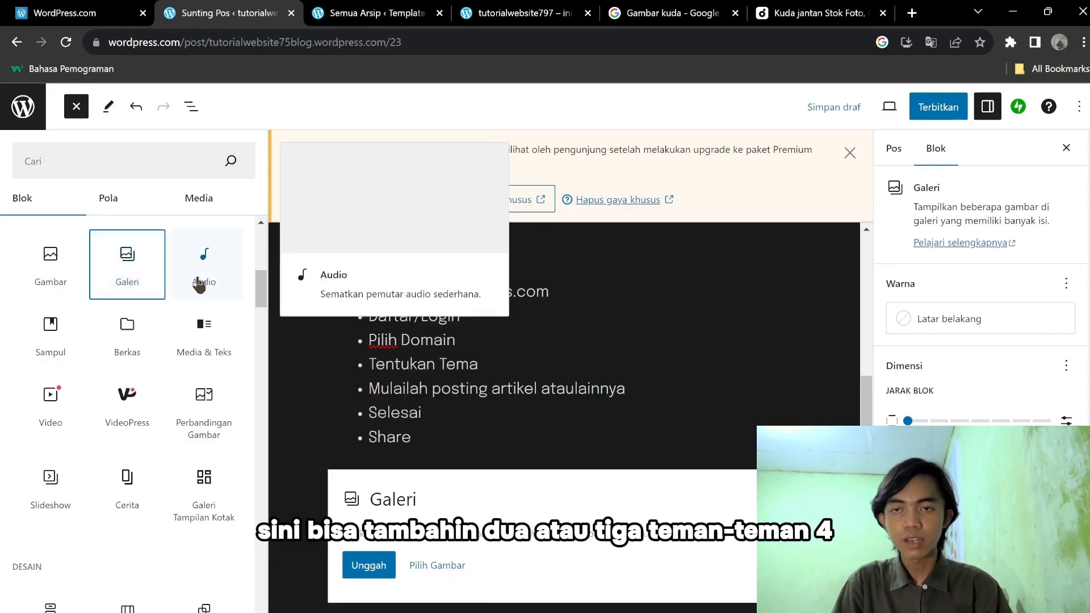
Transform the first Galeri block into Galeri Tampilan Kotak.
scroll(503, 441, down, 6)
scroll(503, 443, up, 3)
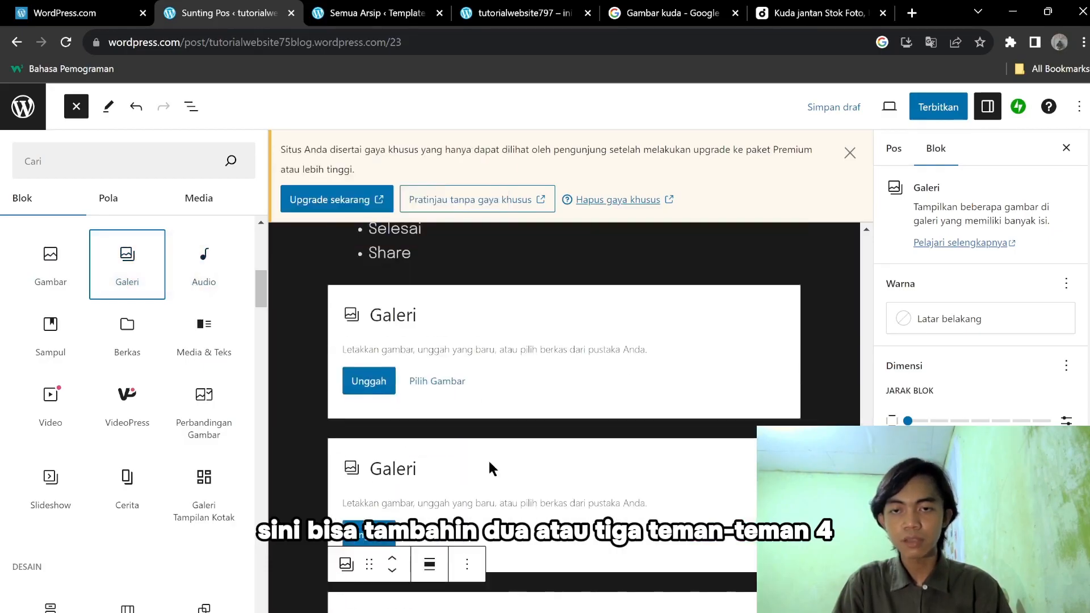
click(502, 334)
click(334, 267)
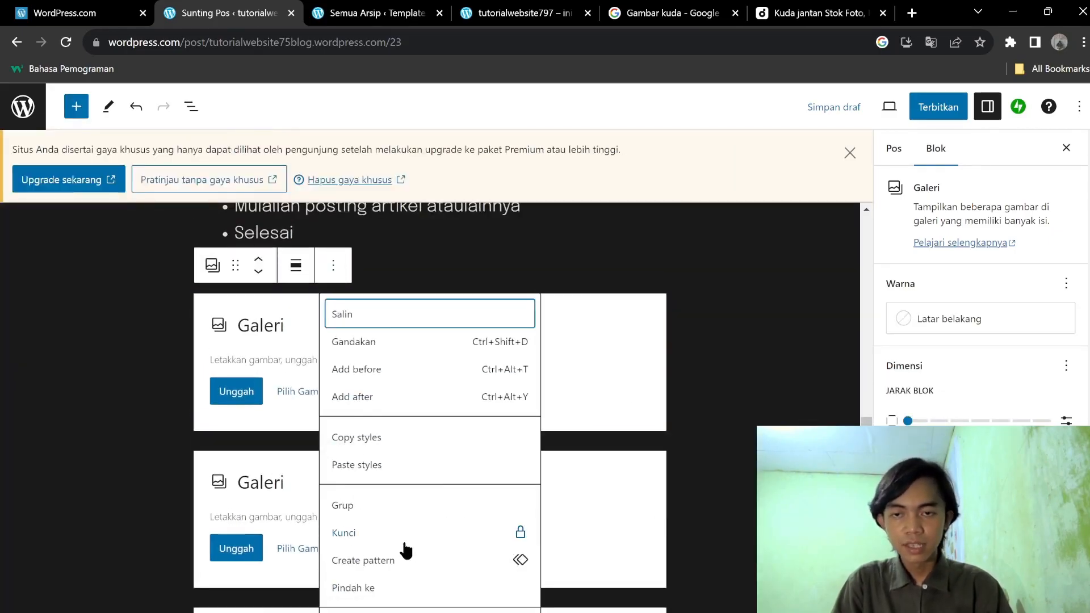
click(698, 463)
click(362, 341)
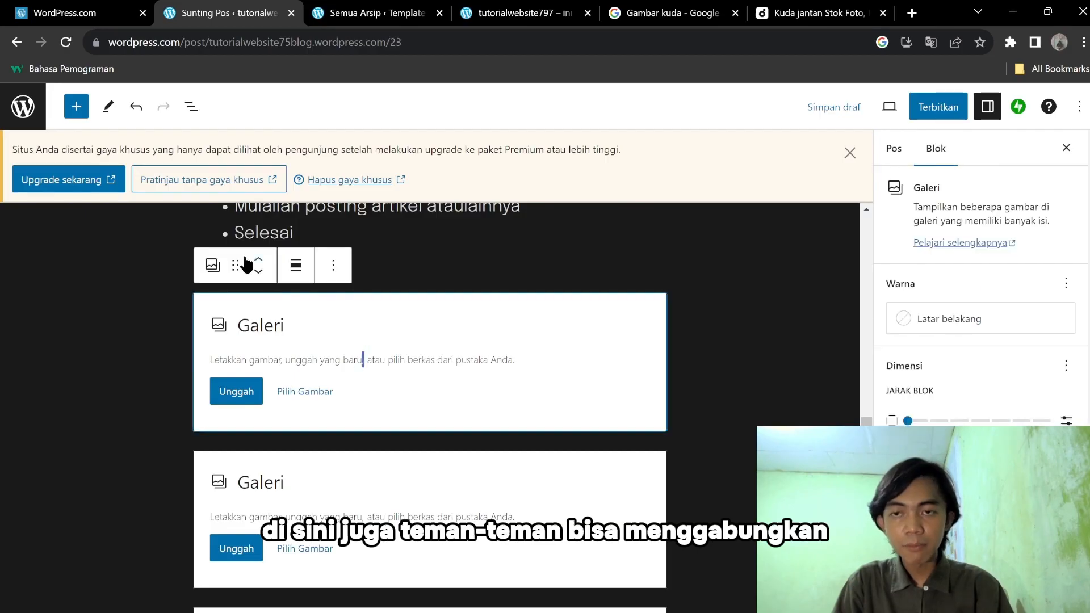
click(223, 271)
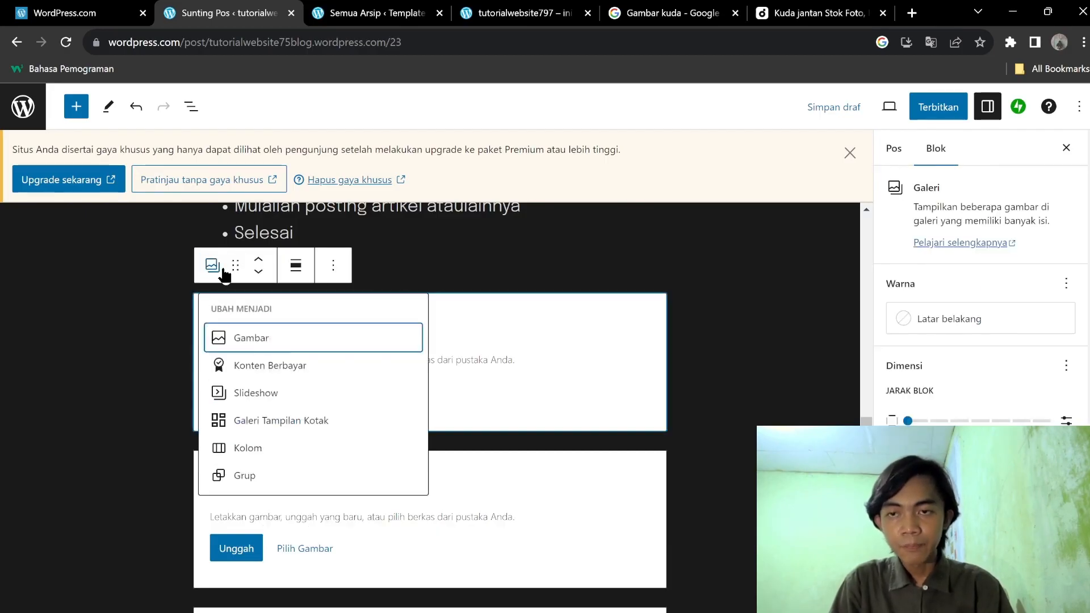
click(272, 427)
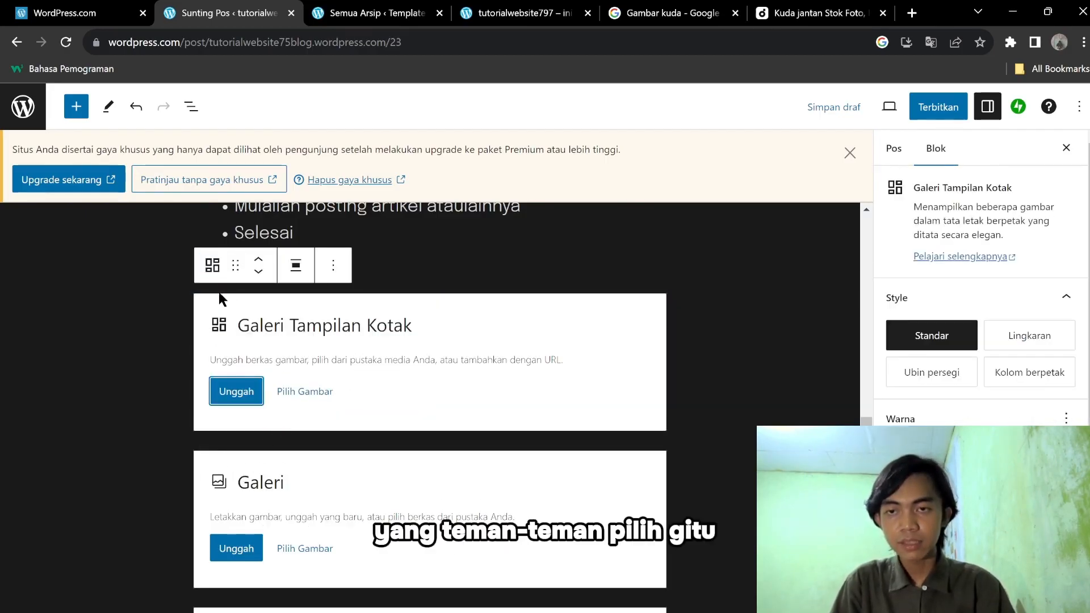
Convert the tiled gallery into a Kolom block, then into a Grup.
click(212, 273)
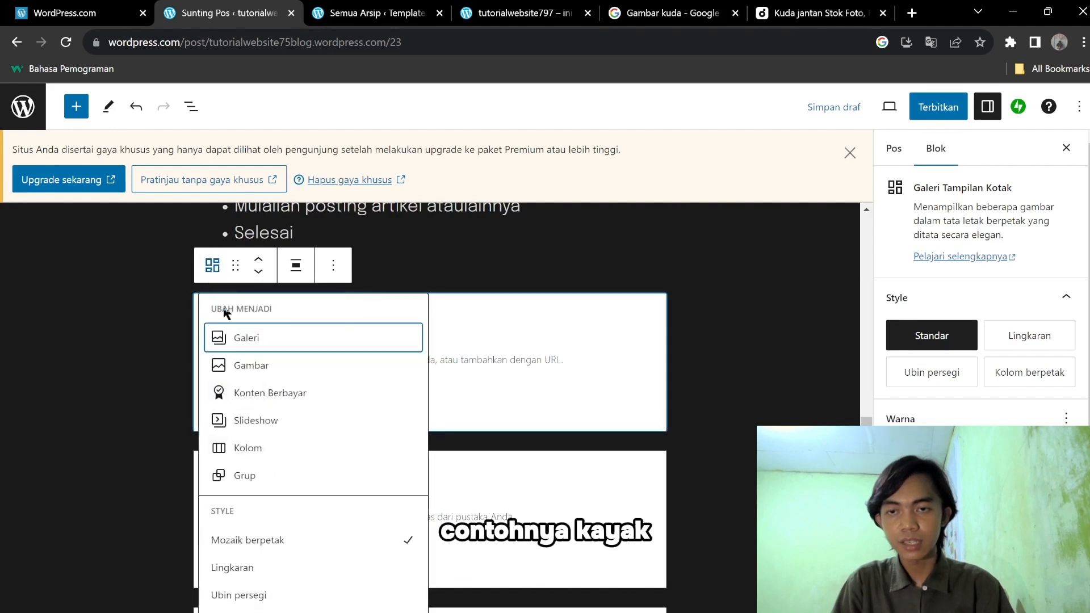
click(262, 451)
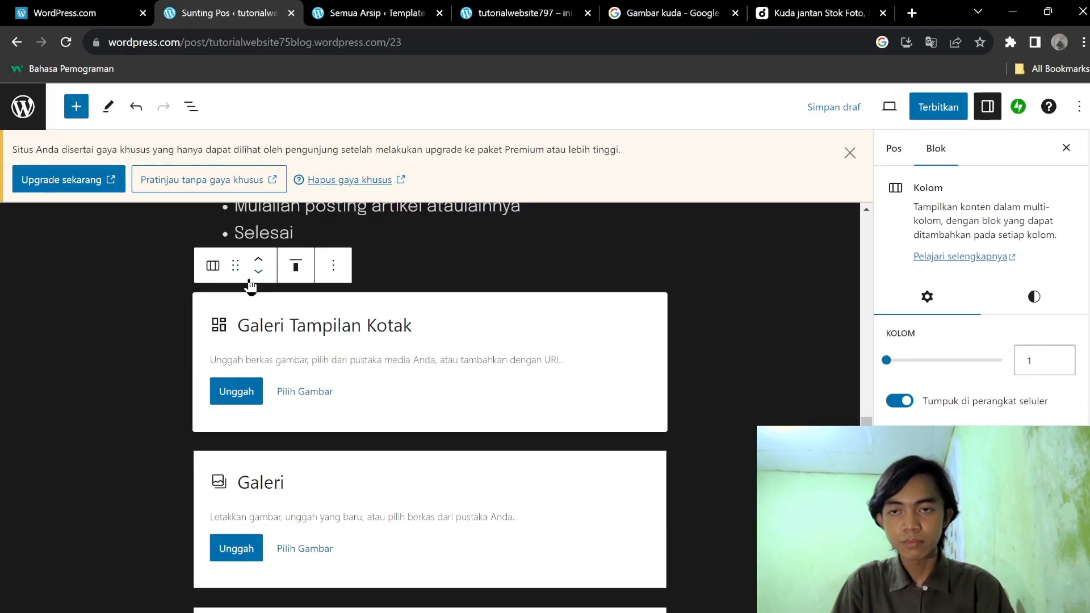
click(213, 265)
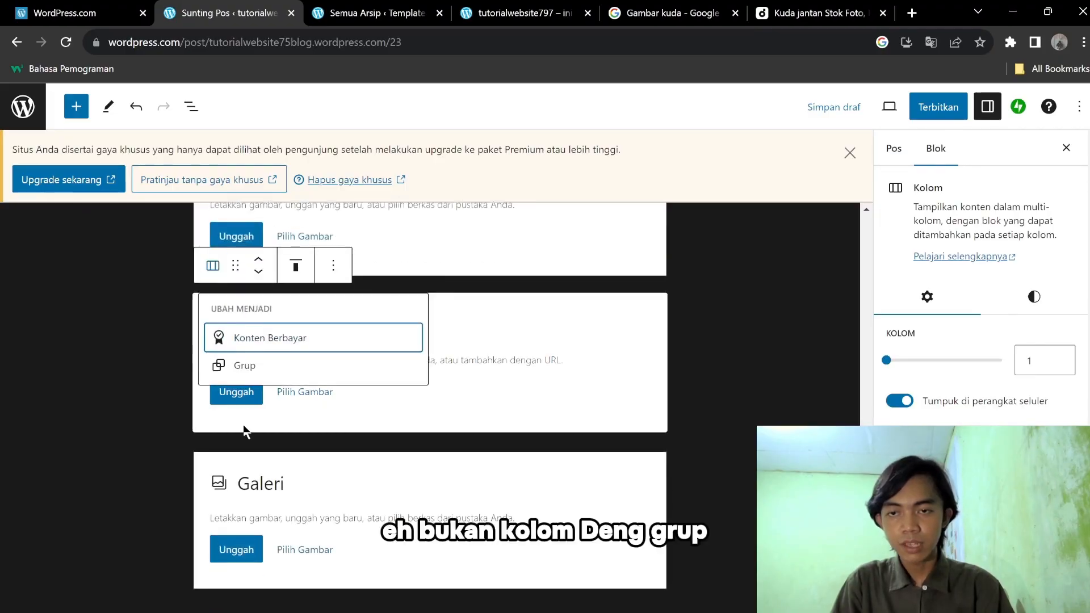
click(245, 366)
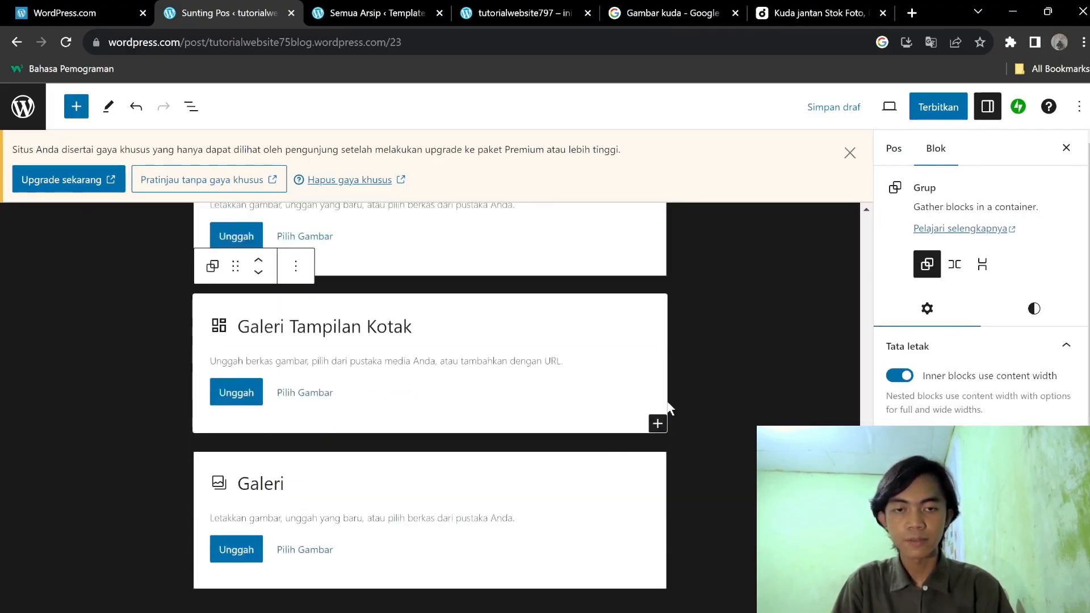
click(296, 267)
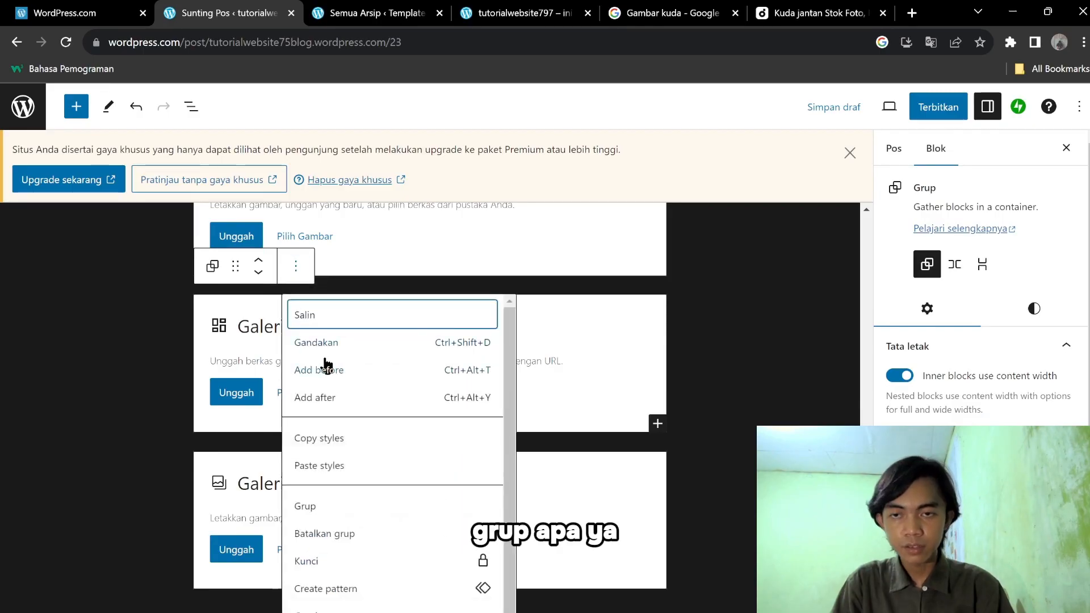
scroll(357, 513, down, 1)
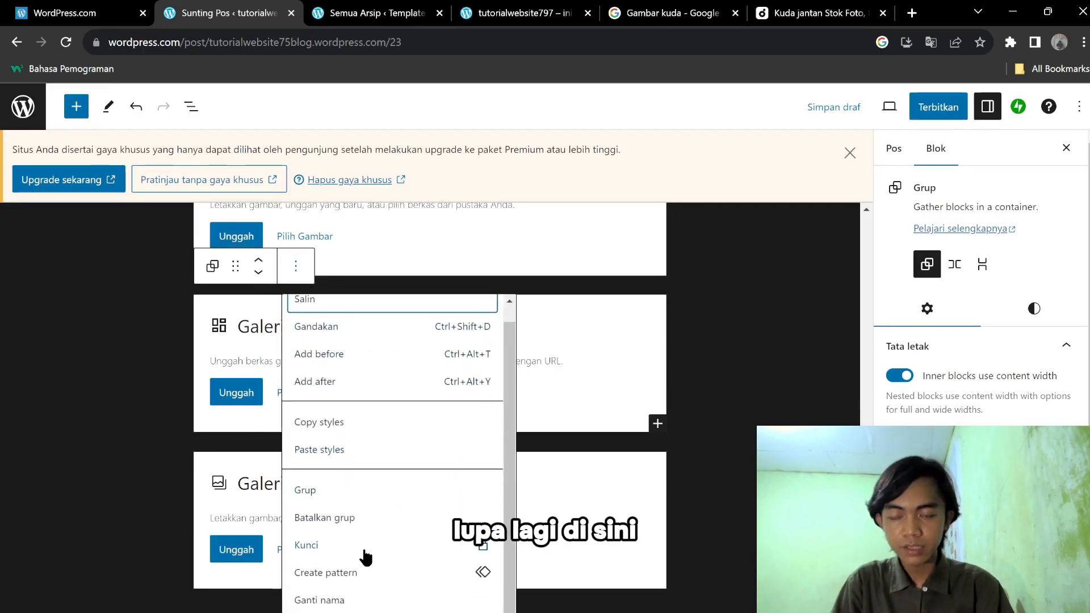
click(769, 352)
scroll(510, 343, up, 15)
scroll(510, 343, down, 10)
Delete the Galeri block, an empty block and, by mistake, the steps list block.
click(476, 444)
right_click(476, 444)
click(334, 390)
click(333, 390)
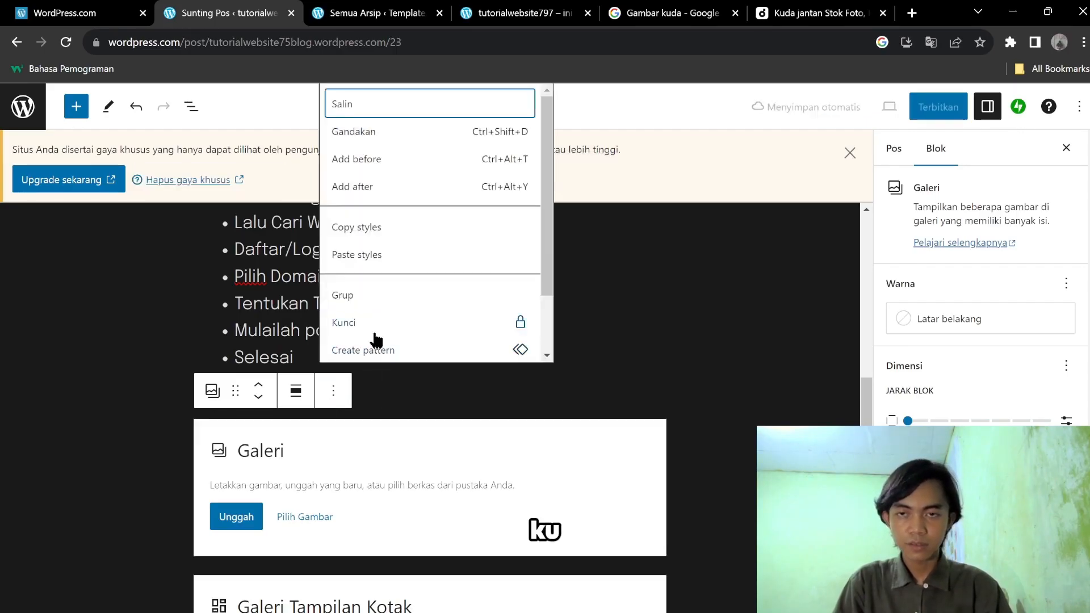
scroll(377, 335, down, 1)
click(377, 341)
scroll(317, 360, down, 3)
scroll(369, 386, up, 3)
click(420, 398)
scroll(437, 329, down, 2)
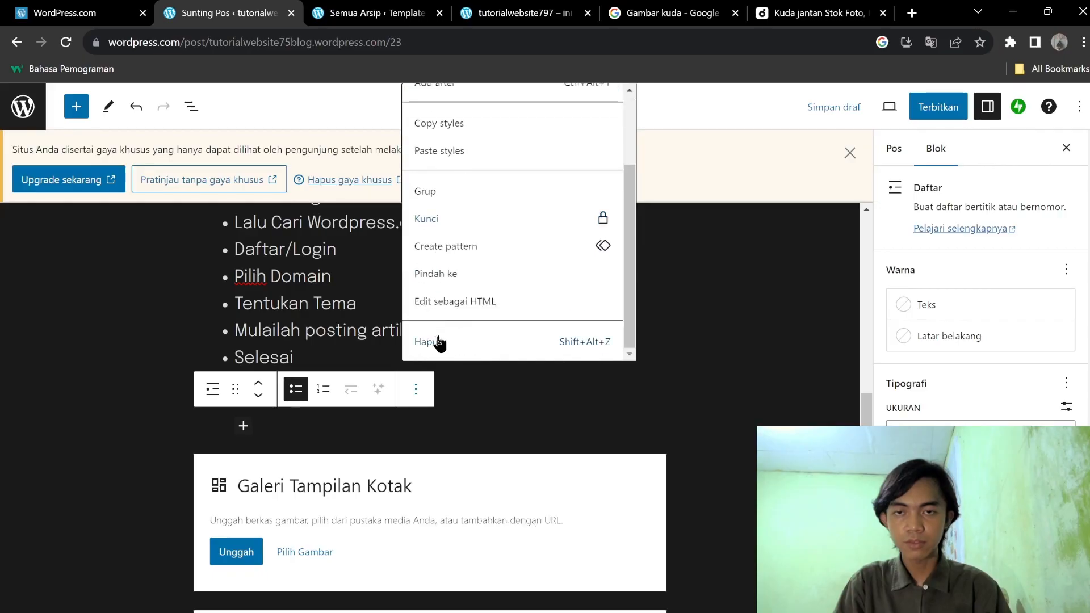
click(438, 341)
click(423, 455)
scroll(499, 408, down, 2)
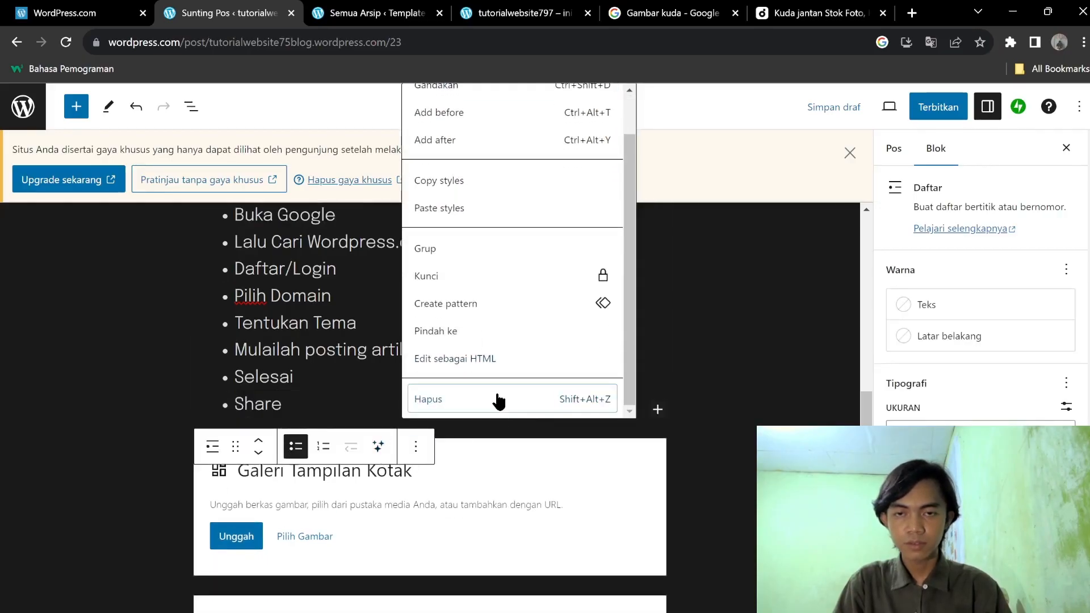
click(496, 397)
Delete the Galeri Tampilan Kotak block and the remaining Galeri block.
click(447, 488)
click(374, 441)
scroll(419, 397, down, 2)
click(438, 389)
click(404, 389)
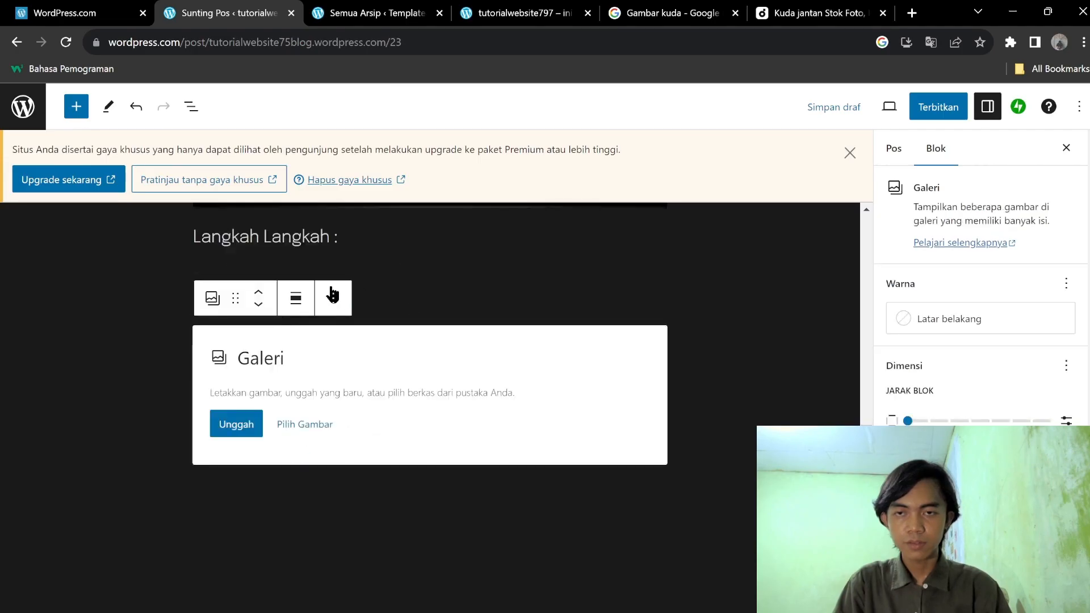
click(333, 297)
click(414, 611)
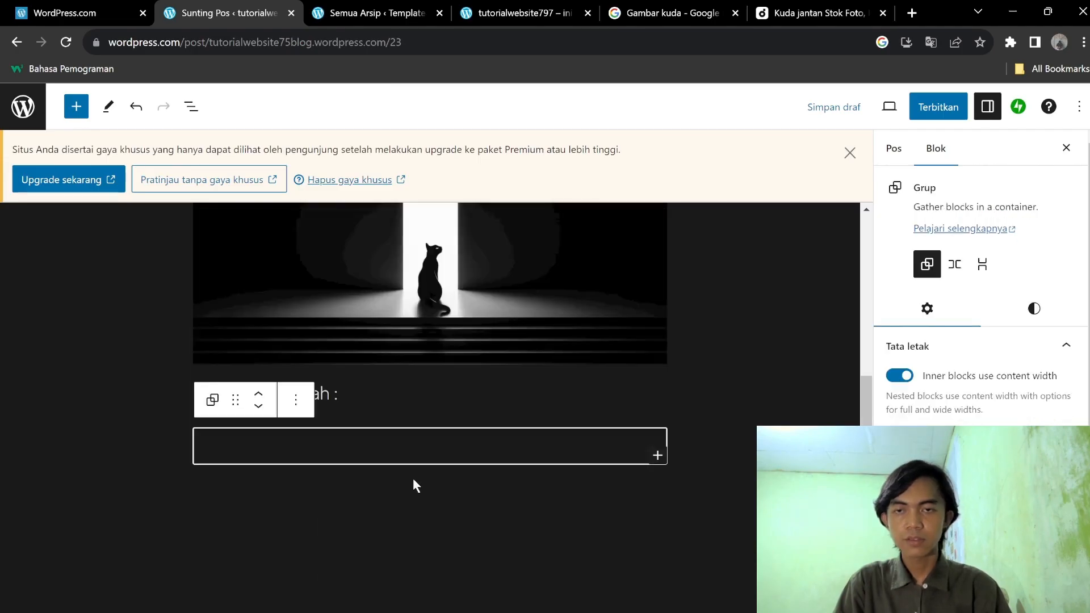
click(681, 340)
Undo the last two deletions with Ctrl+Z to restore the steps list.
scroll(703, 335, up, 5)
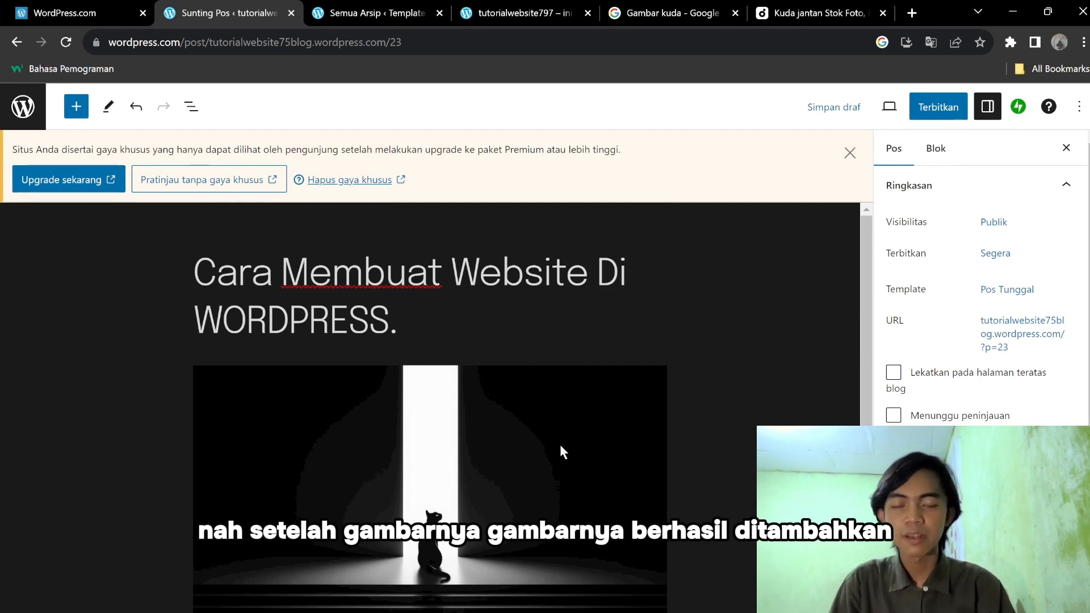
scroll(514, 407, down, 5)
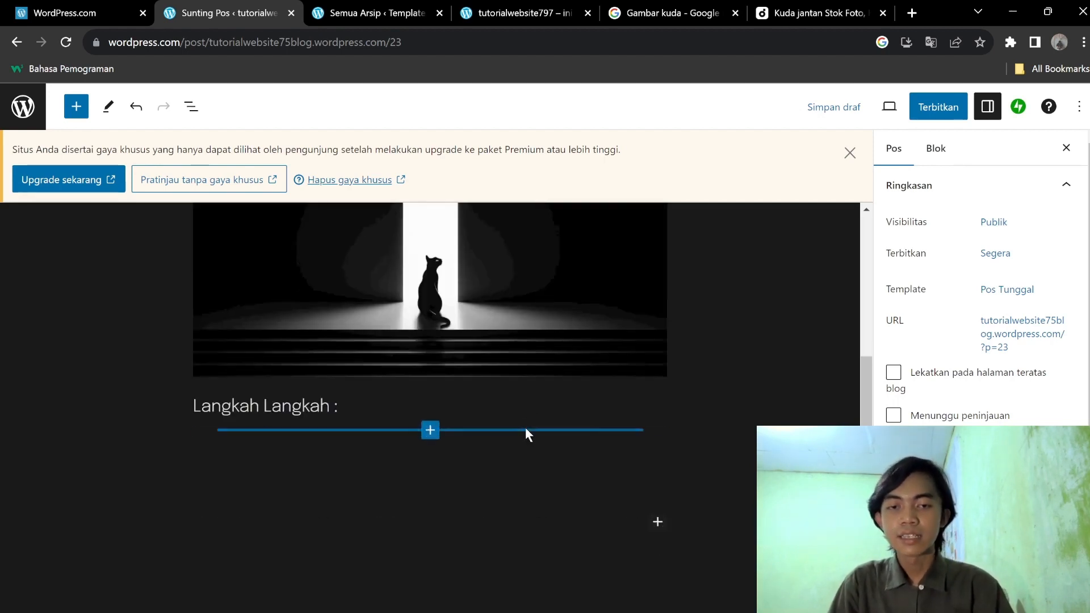
scroll(659, 377, up, 4)
key(ctrl+z)
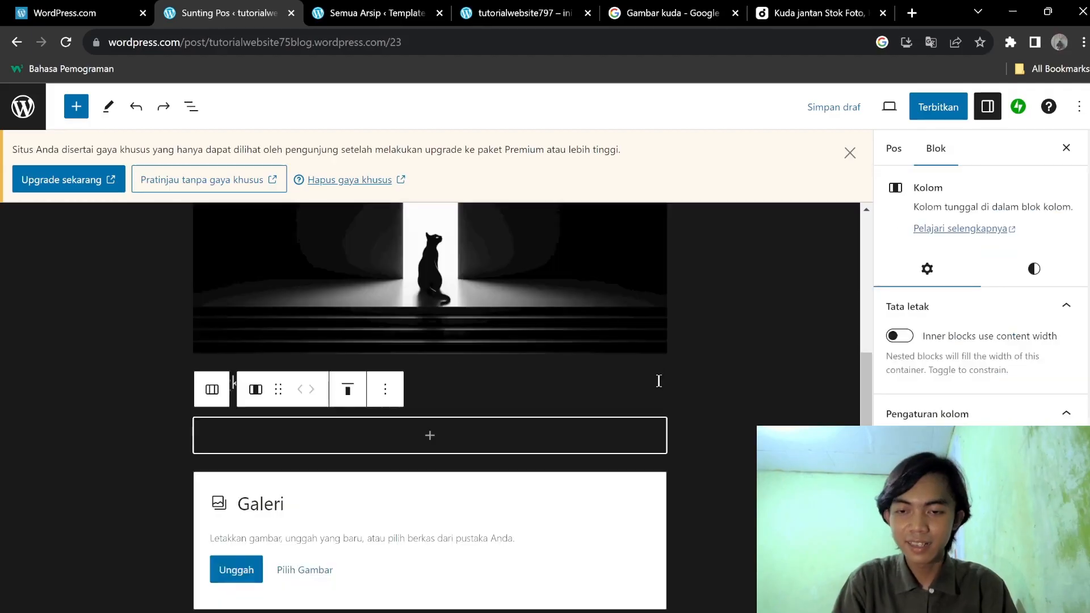
key(ctrl+z)
key(ctrl+z)
Delete the Galeri Tampilan Kotak and Galeri blocks again, leaving the list ending with Share.
scroll(659, 381, down, 5)
click(431, 421)
click(376, 366)
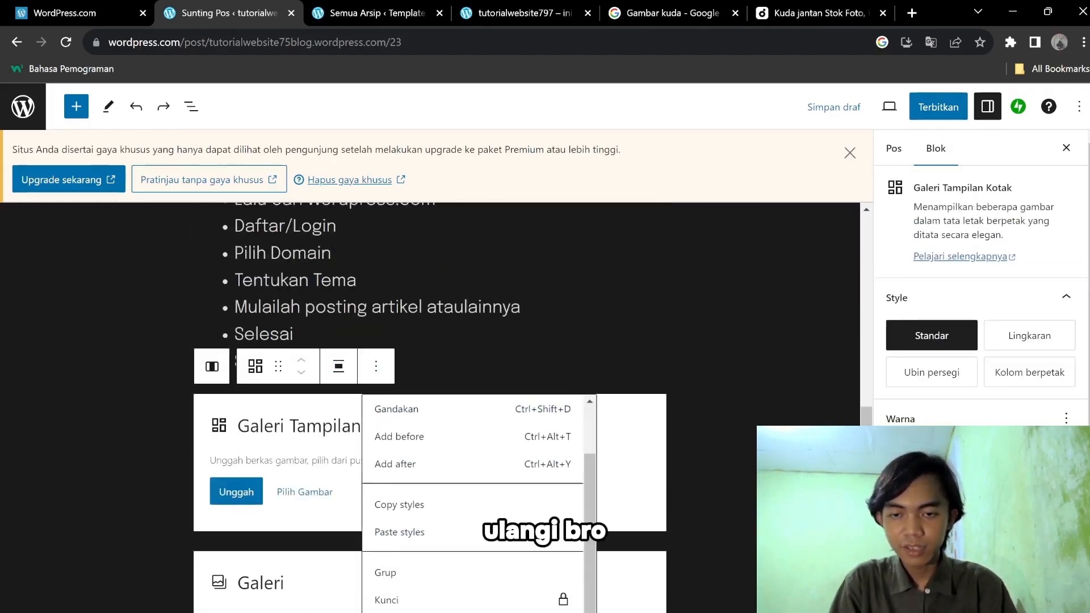
click(389, 611)
click(390, 490)
click(334, 421)
scroll(386, 387, down, 1)
click(384, 374)
click(731, 346)
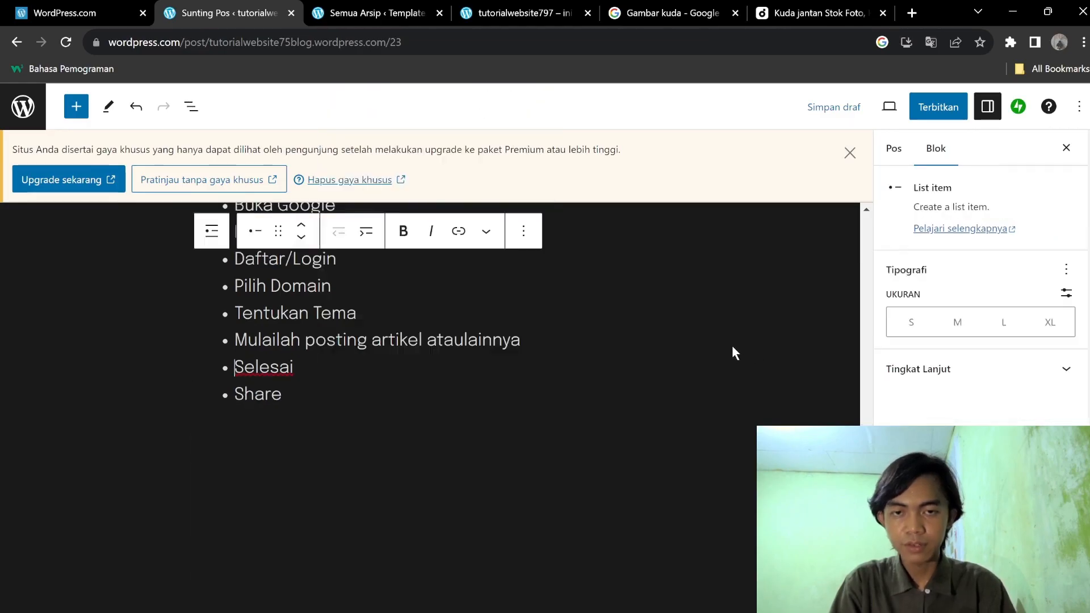
scroll(730, 346, up, 10)
click(730, 345)
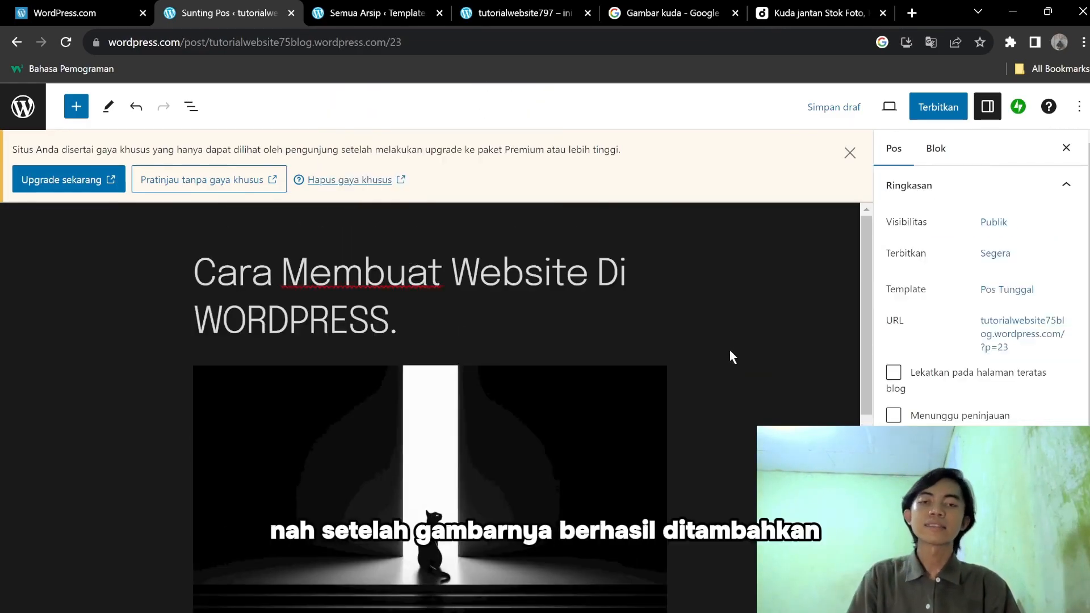
scroll(681, 382, down, 8)
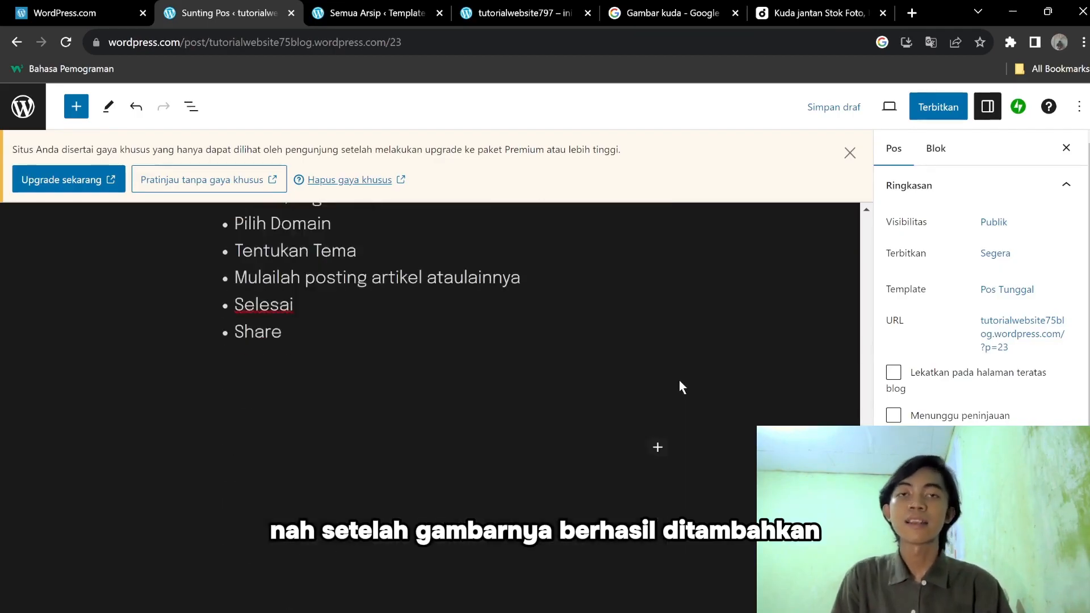
scroll(649, 369, up, 8)
click(541, 434)
scroll(583, 384, down, 8)
scroll(432, 432, up, 8)
key(Delete)
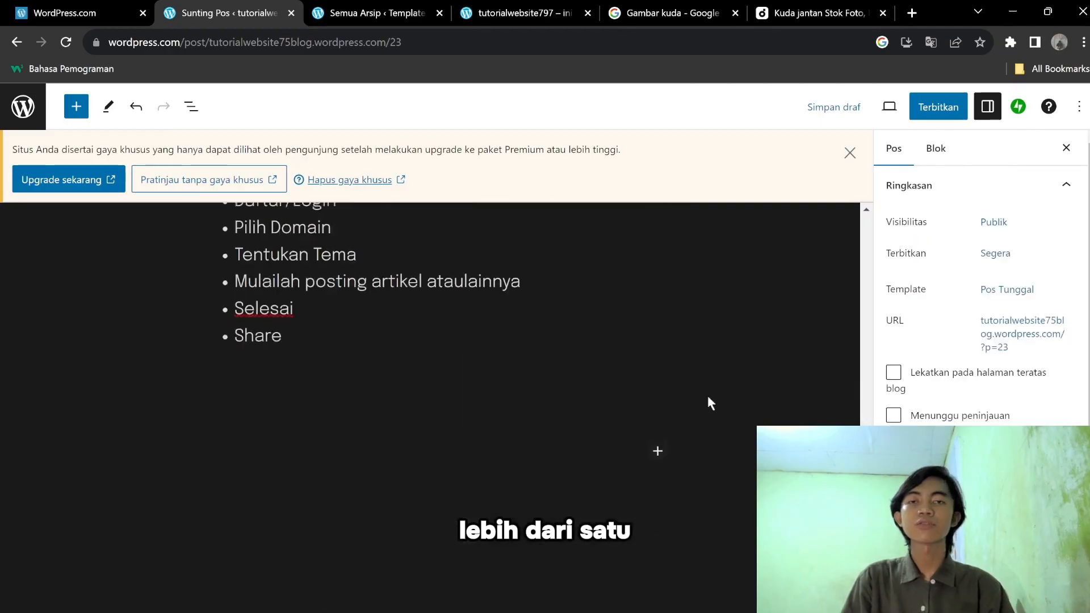
click(216, 461)
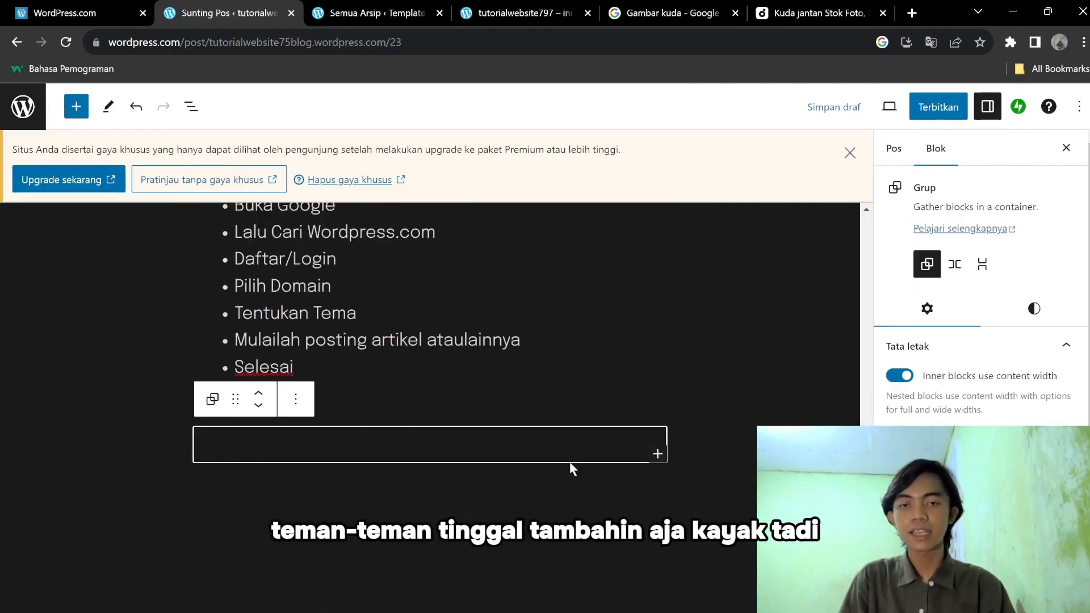
click(76, 106)
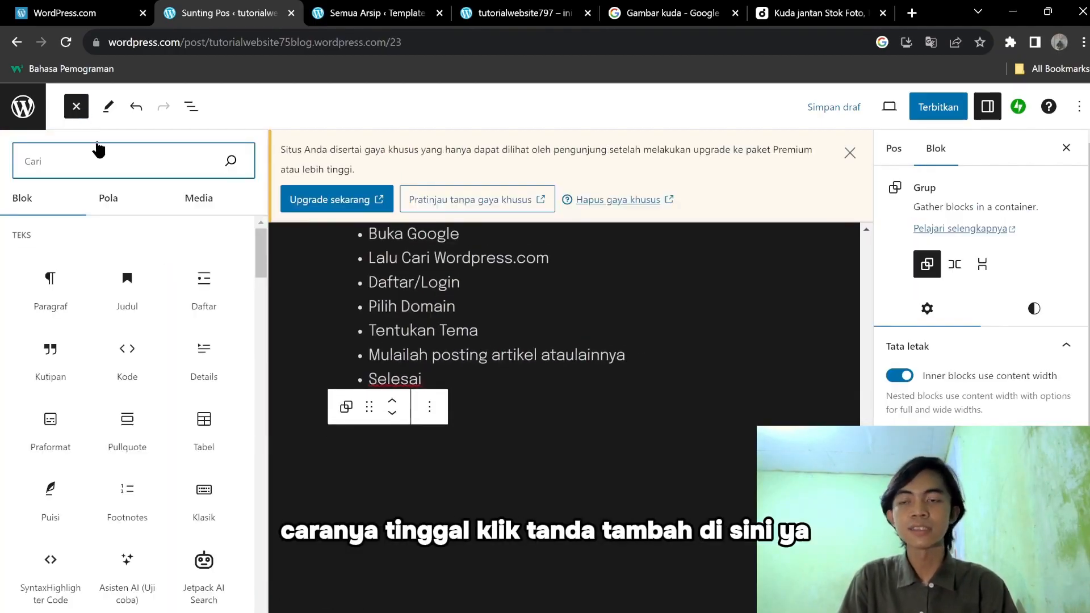
scroll(98, 293, down, 5)
click(51, 277)
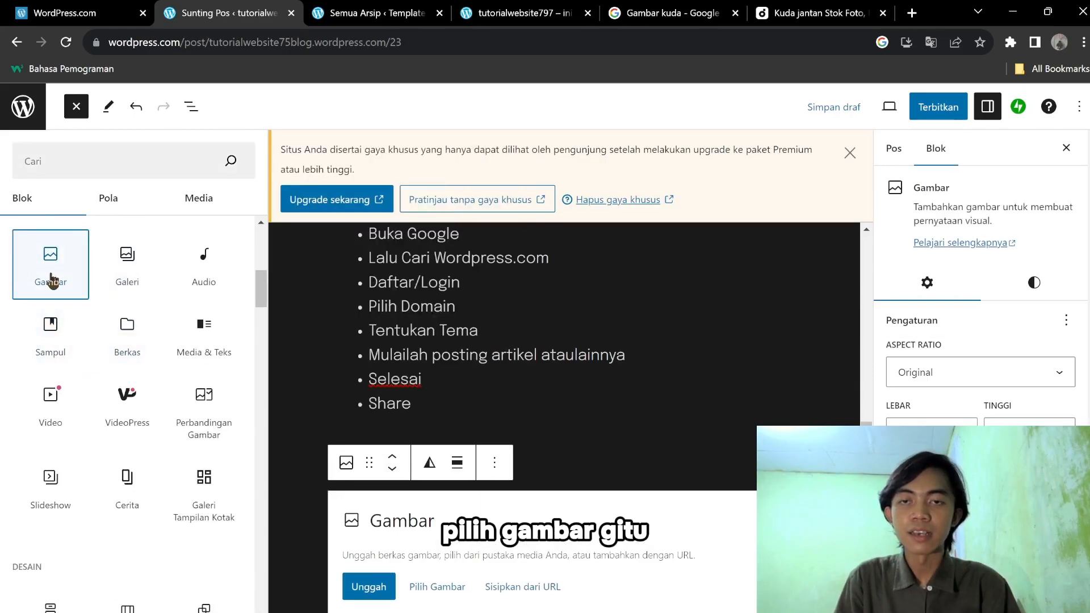
click(125, 267)
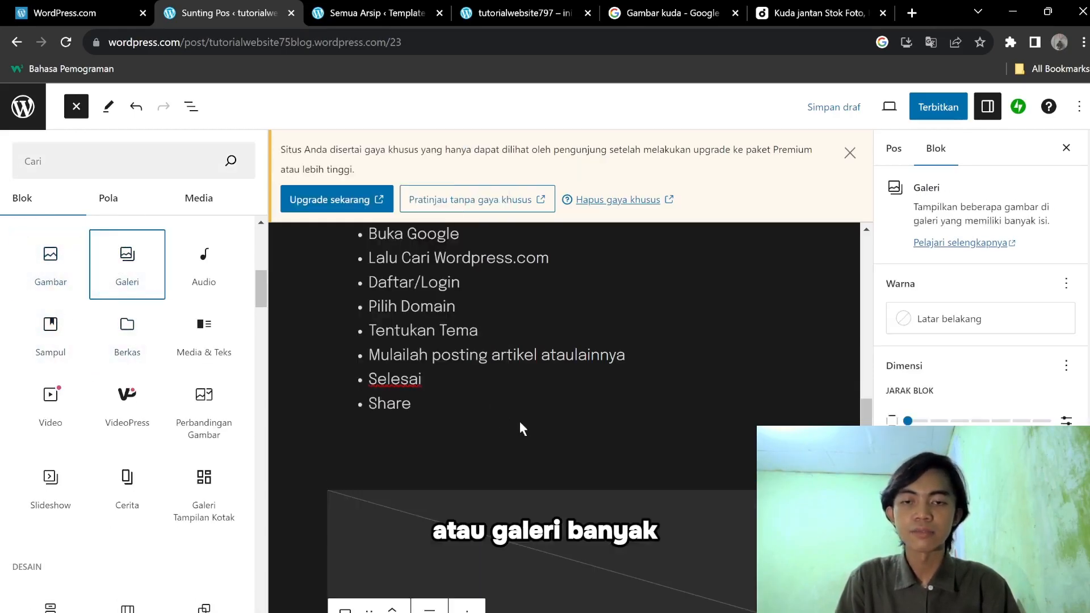
click(641, 335)
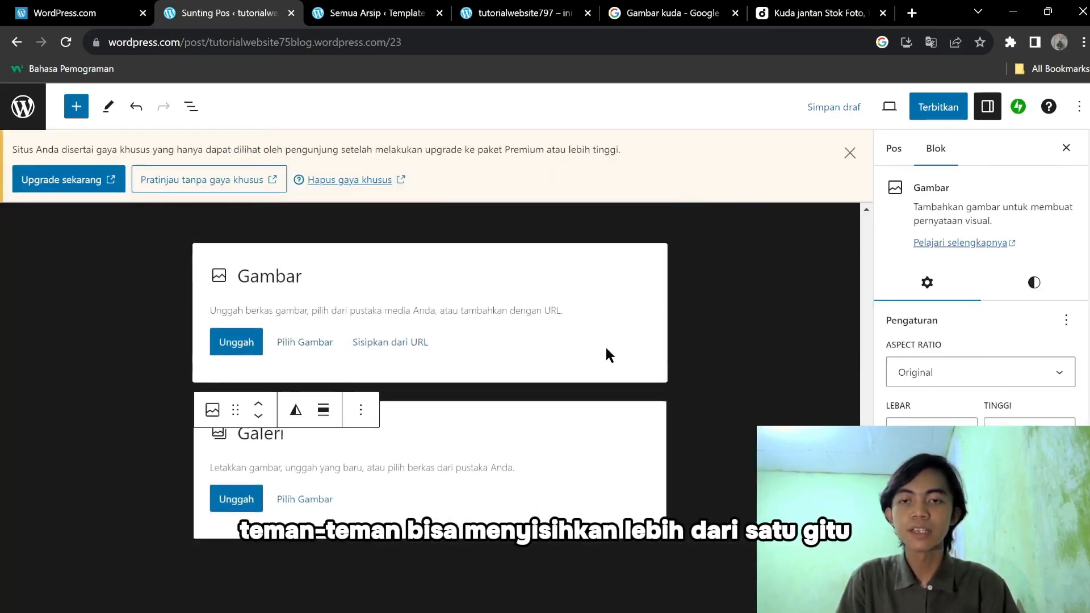
click(737, 289)
click(434, 273)
click(690, 348)
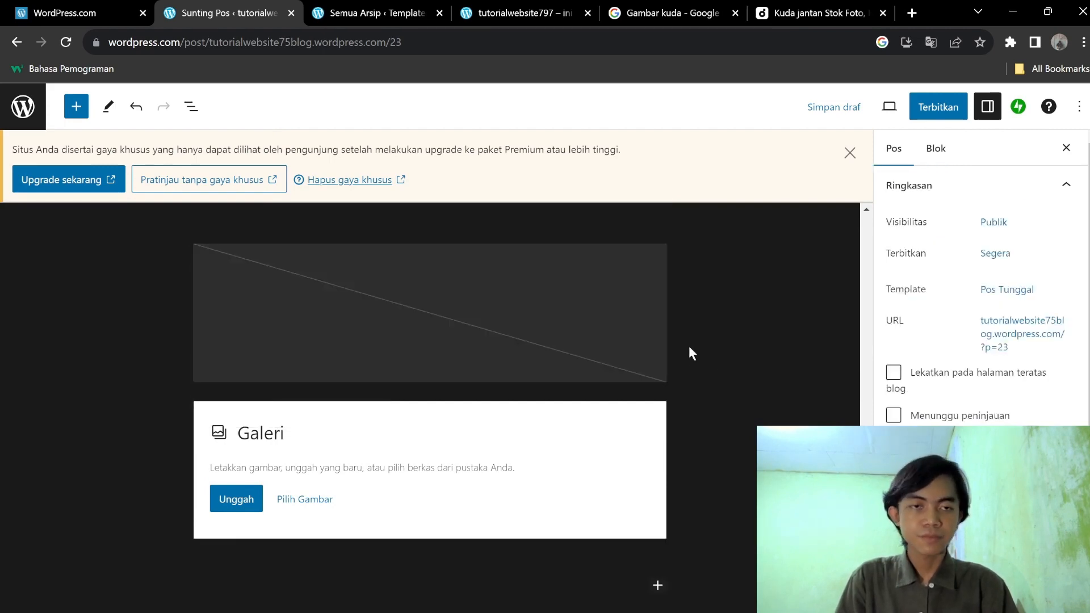
scroll(605, 429, up, 10)
scroll(608, 428, down, 3)
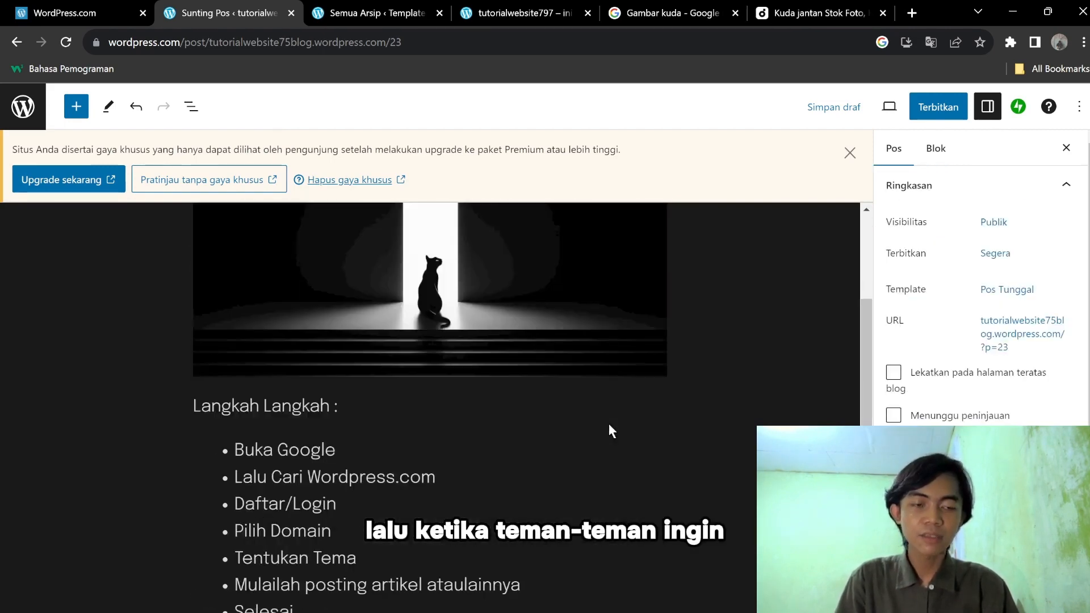
scroll(981, 284, down, 3)
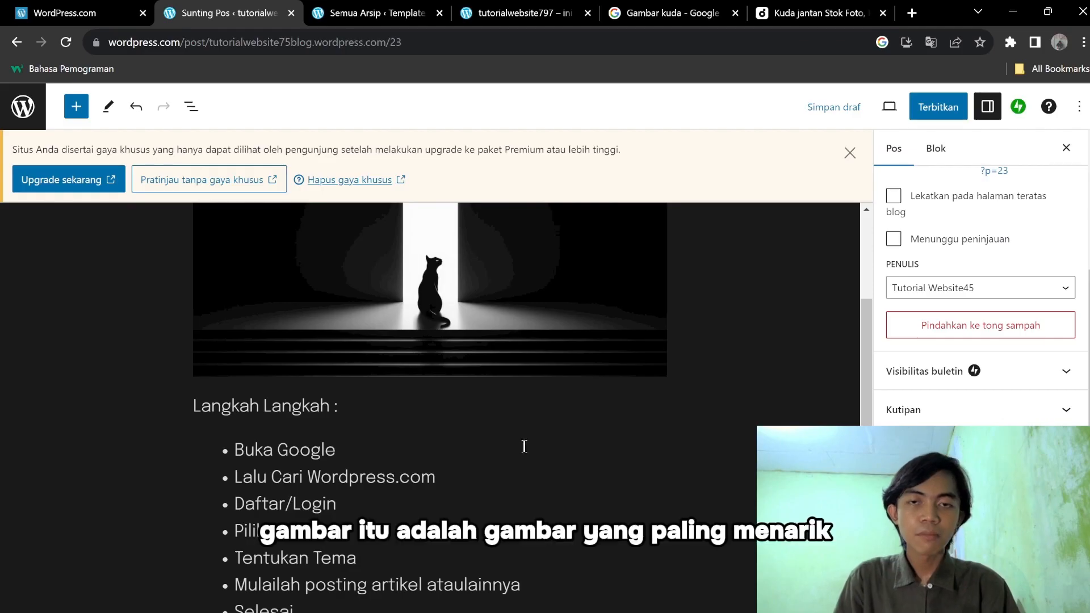
scroll(543, 453, up, 5)
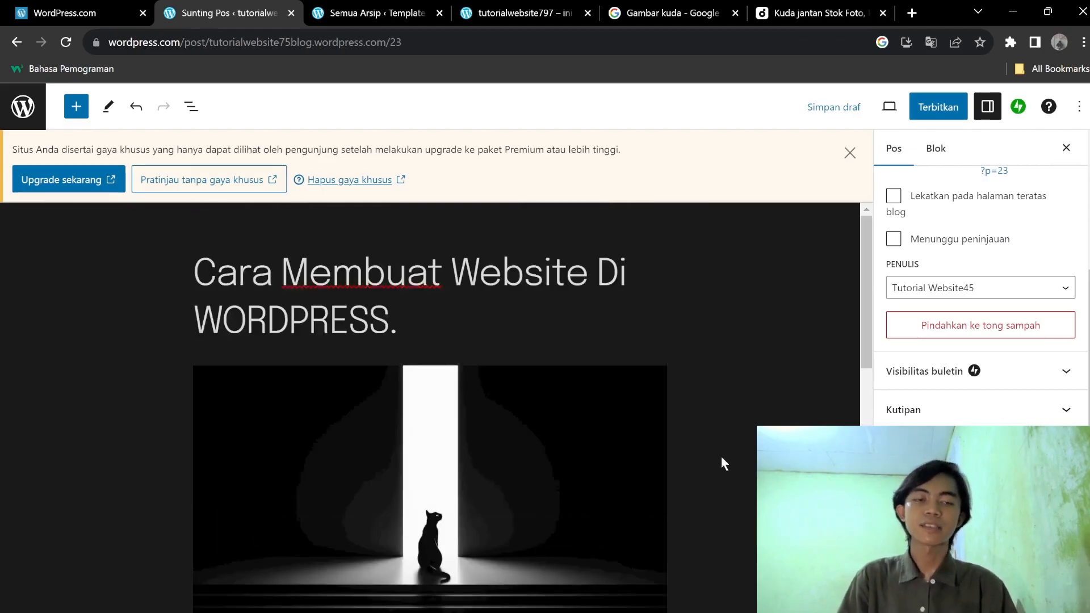
scroll(533, 437, down, 3)
scroll(583, 434, up, 4)
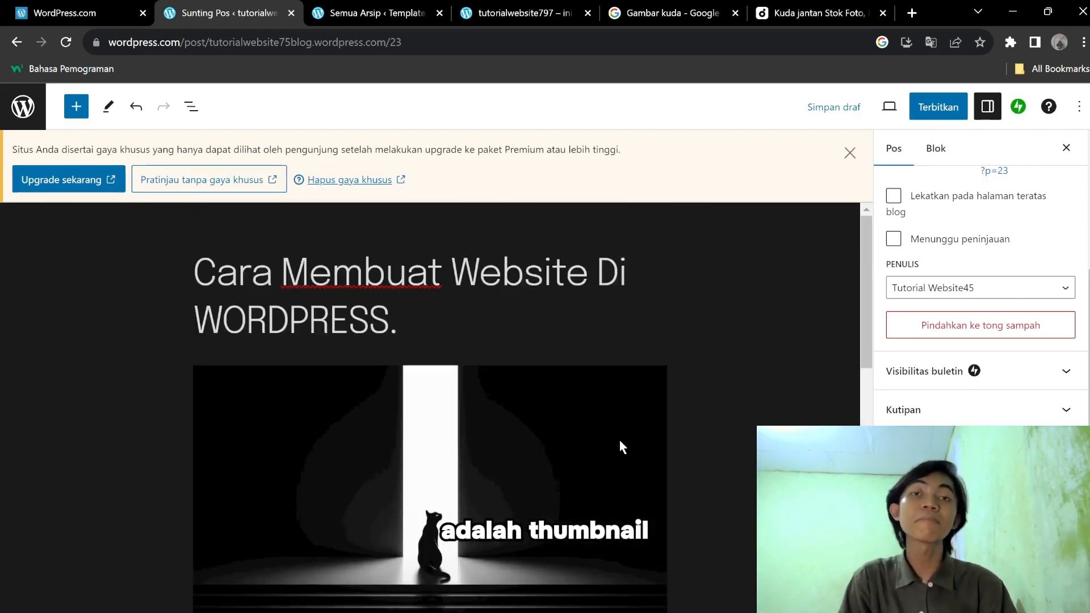
scroll(980, 284, up, 3)
scroll(981, 283, down, 3)
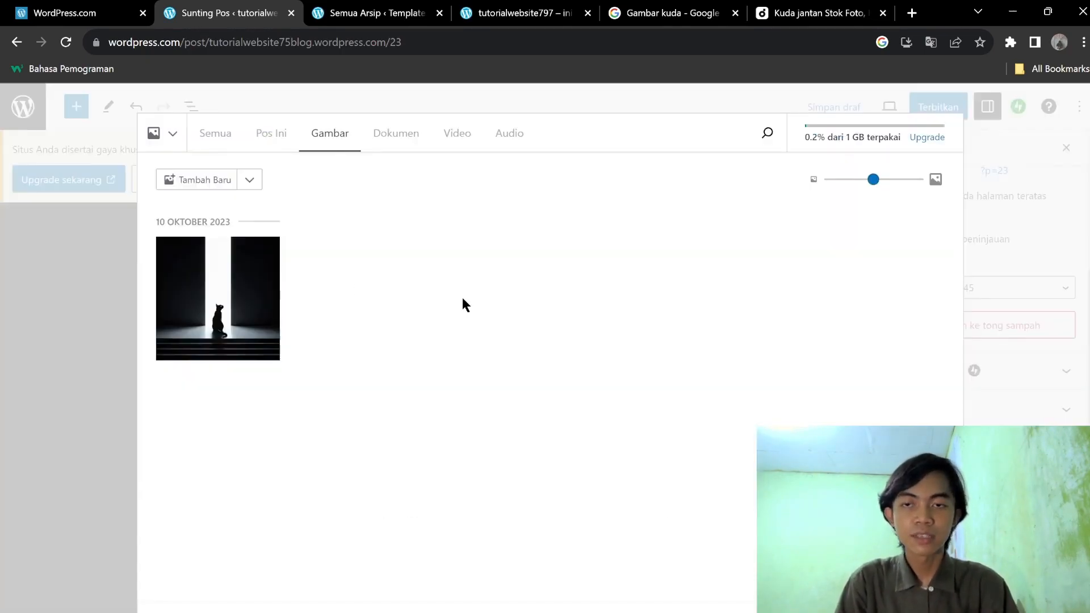
click(265, 297)
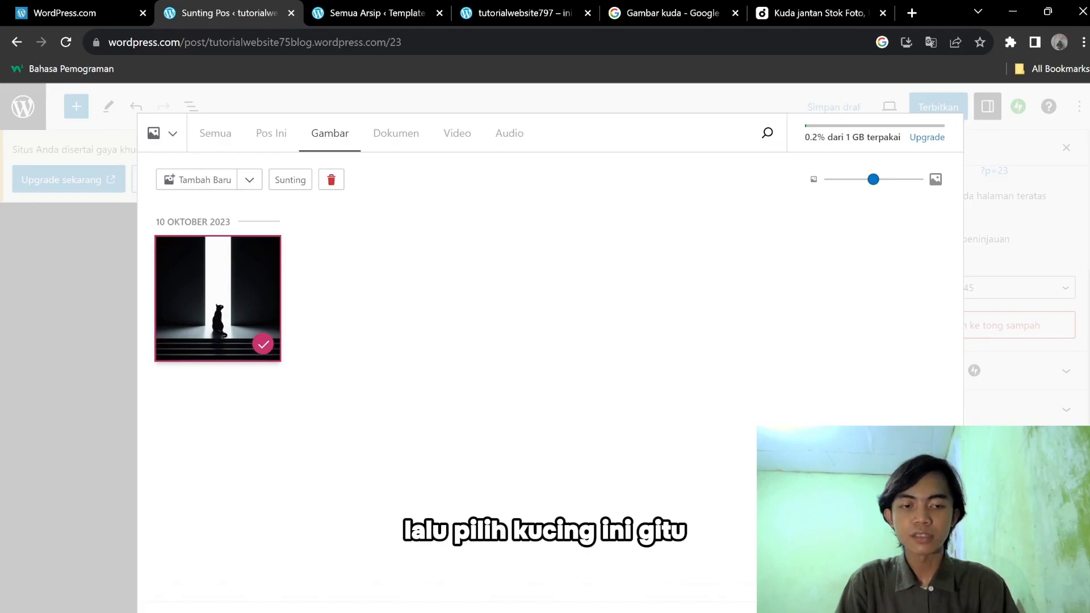
click(912, 610)
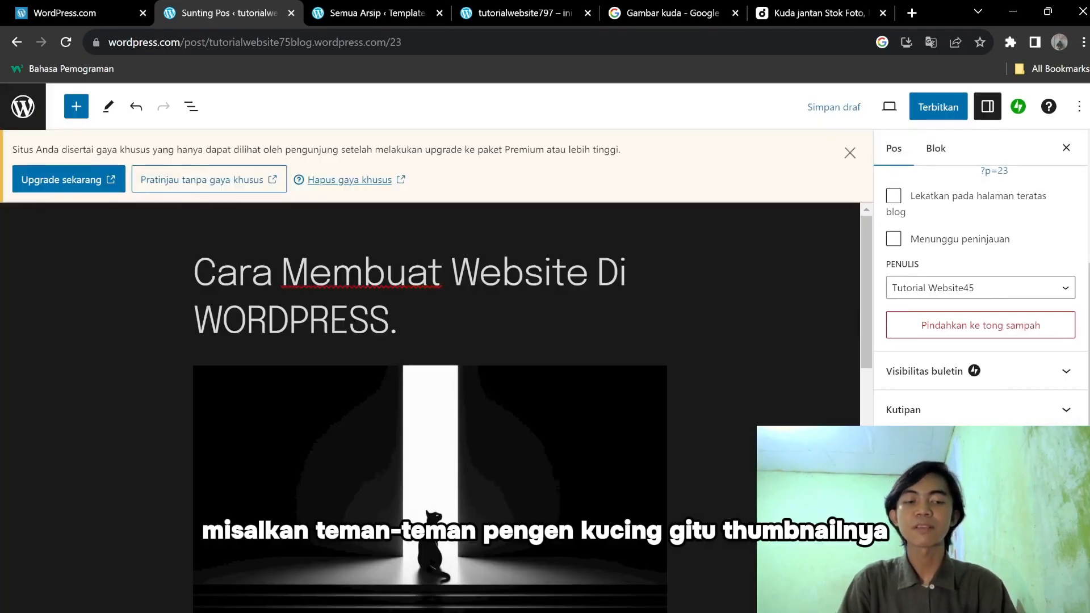
scroll(981, 295, down, 3)
scroll(981, 295, up, 6)
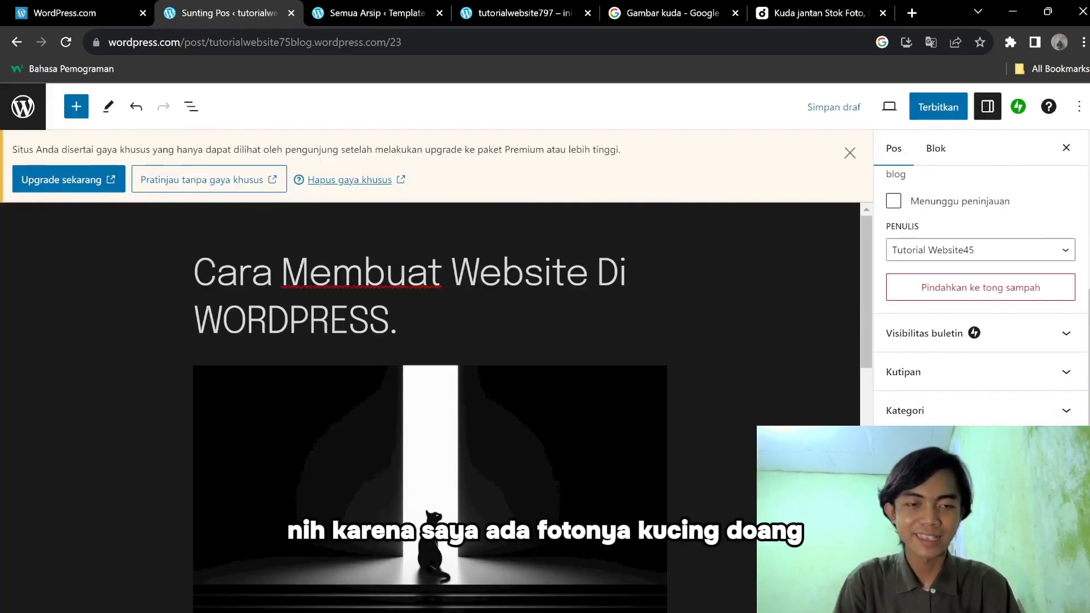
scroll(981, 295, down, 3)
scroll(981, 295, up, 3)
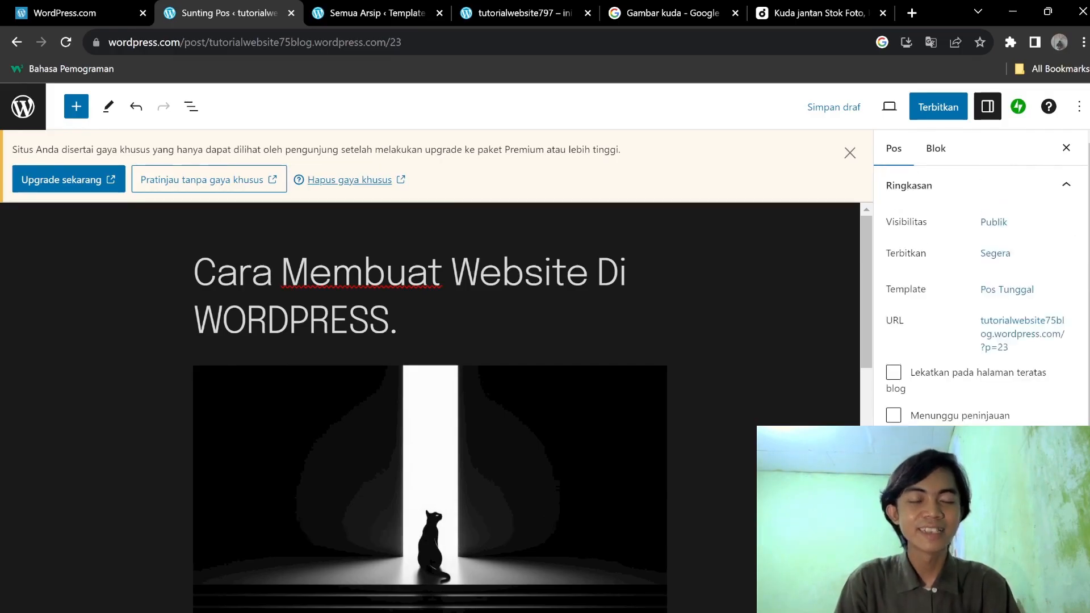
scroll(932, 375, down, 3)
scroll(666, 408, down, 3)
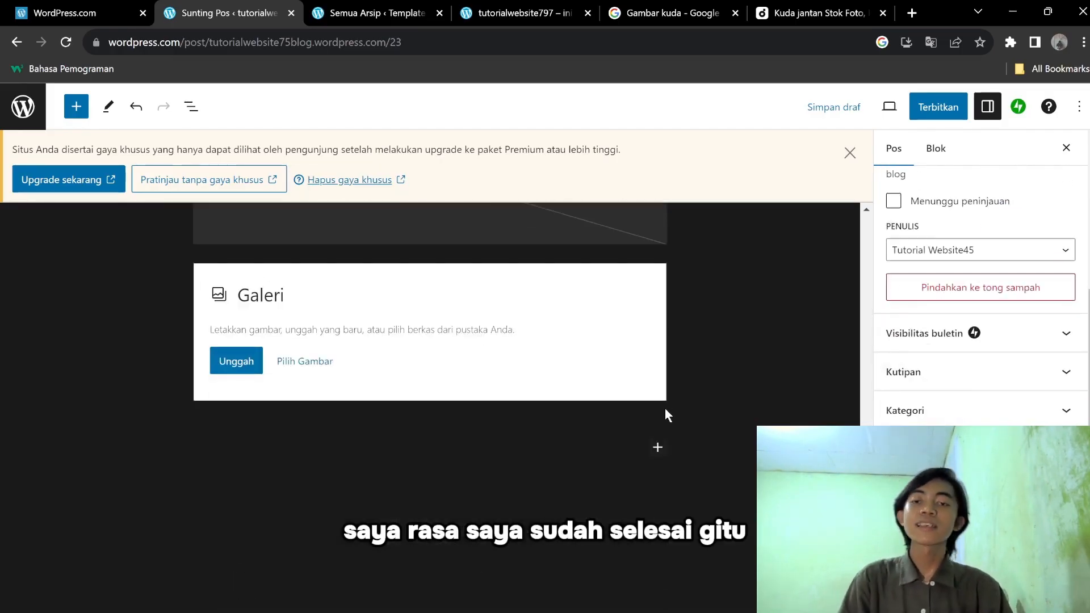
scroll(669, 394, up, 10)
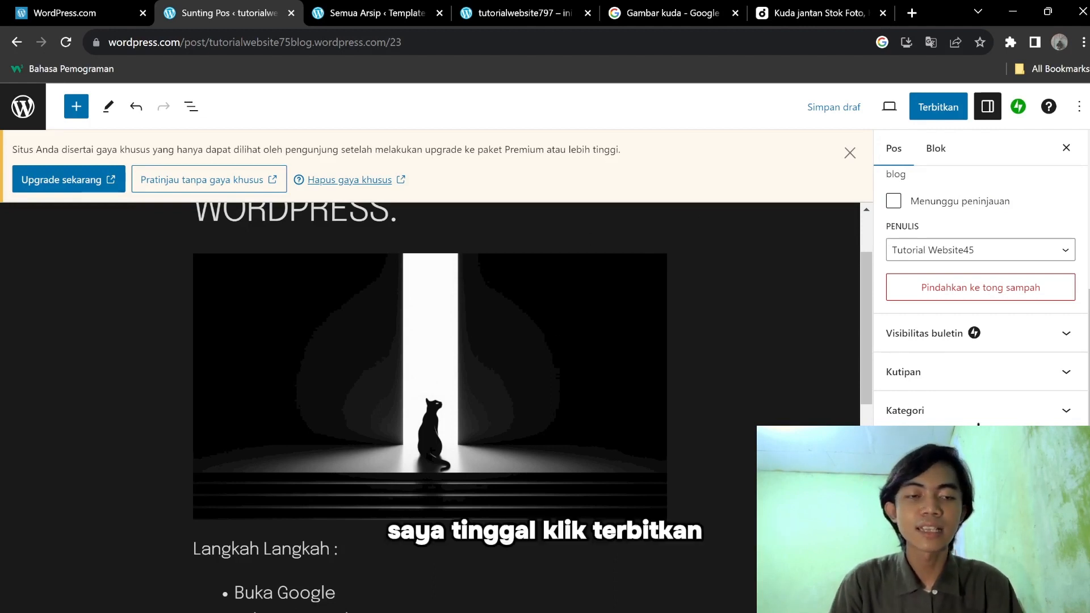
scroll(977, 284, up, 4)
Start publishing and review the pre-publish visibility (Publik) and publish timing (Segera) settings.
click(935, 108)
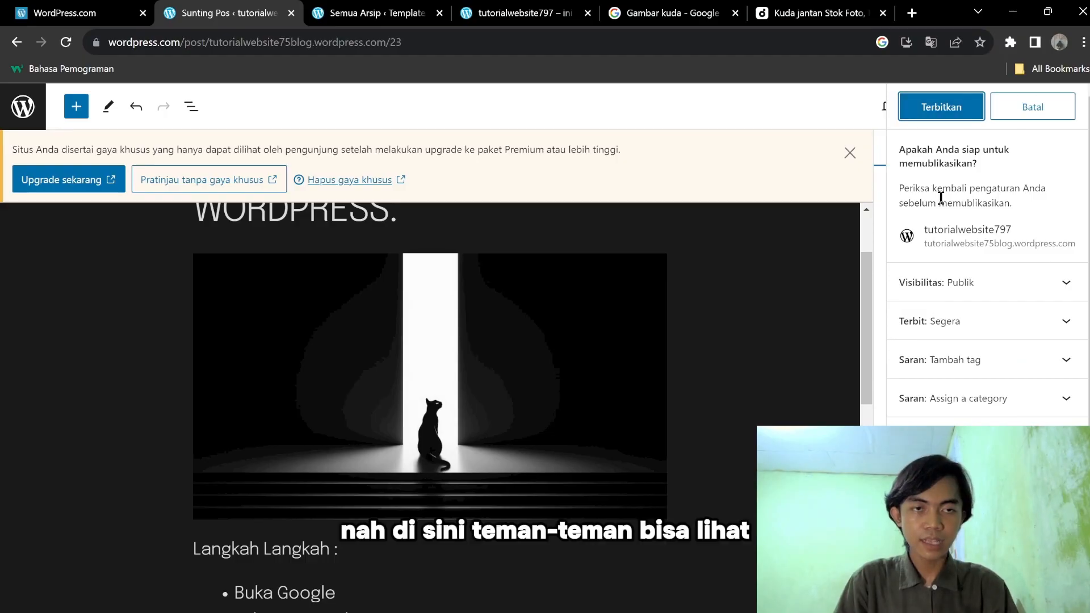
click(976, 291)
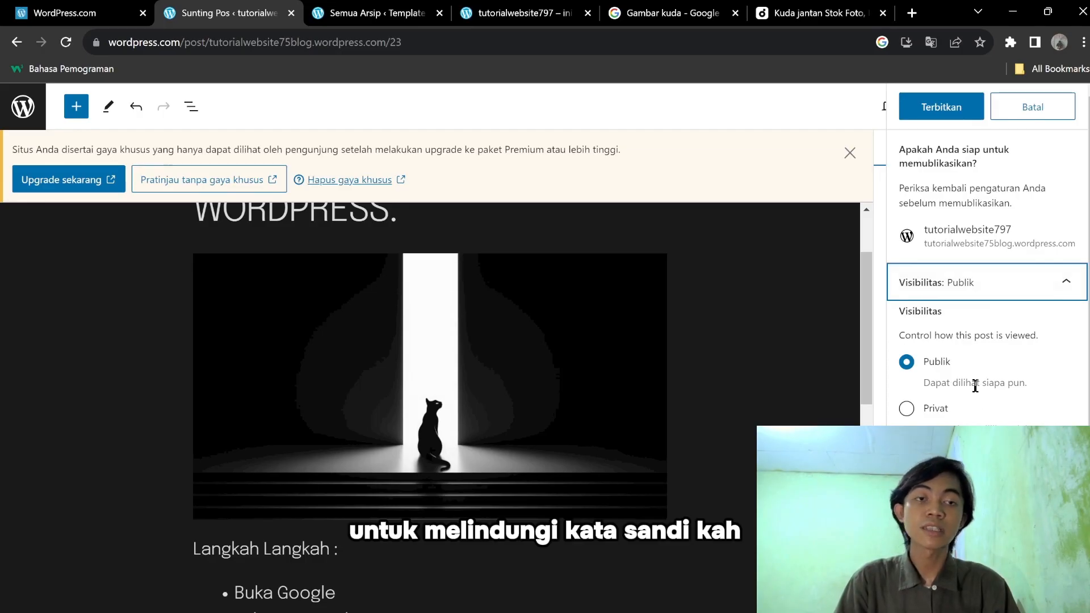
click(972, 284)
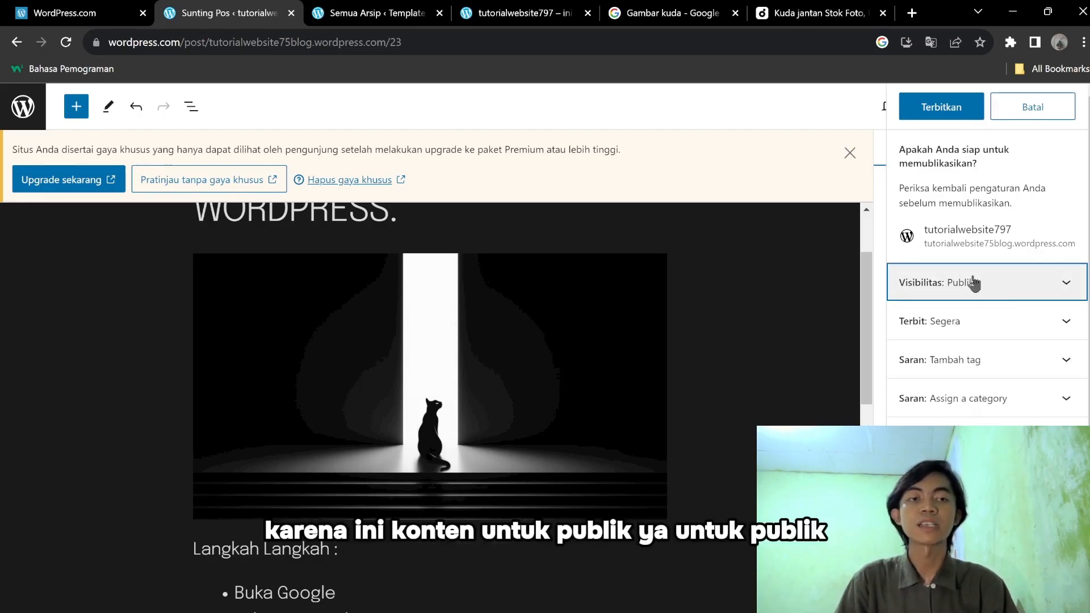
click(970, 322)
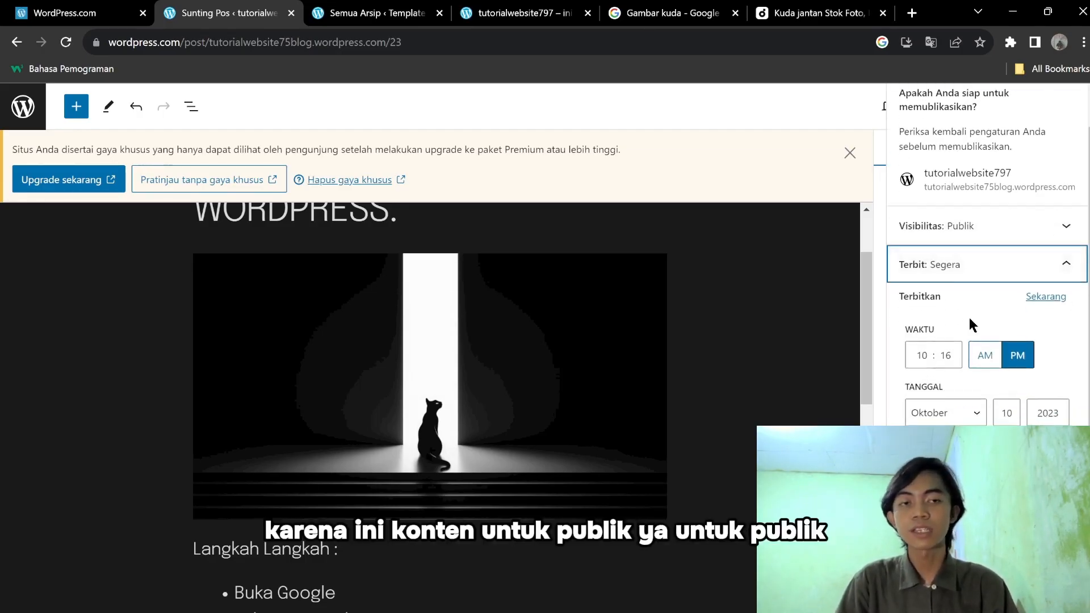
click(1005, 271)
click(1005, 273)
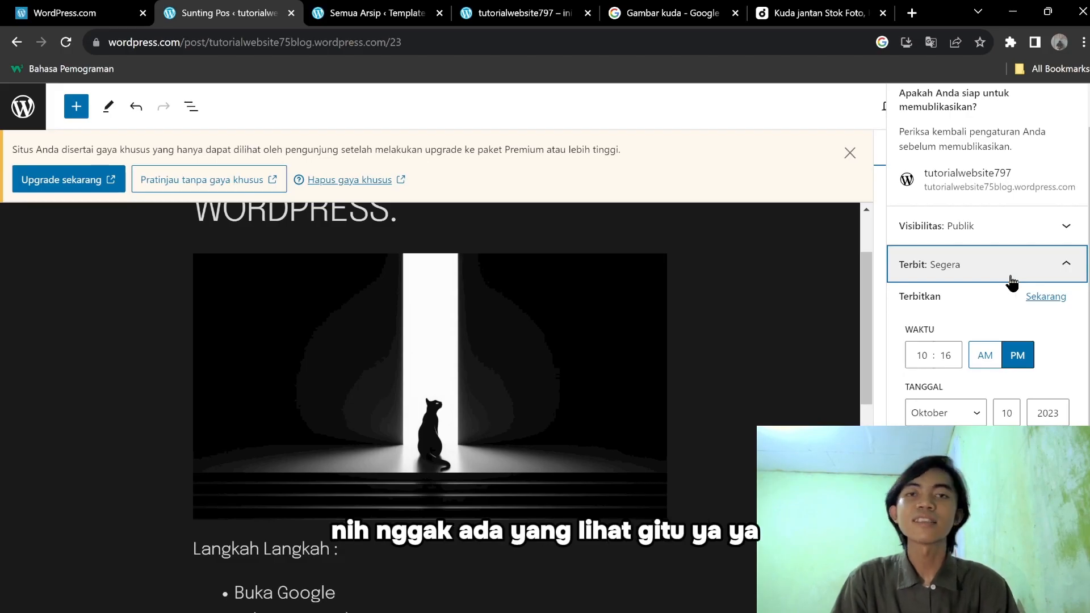
click(951, 360)
click(908, 278)
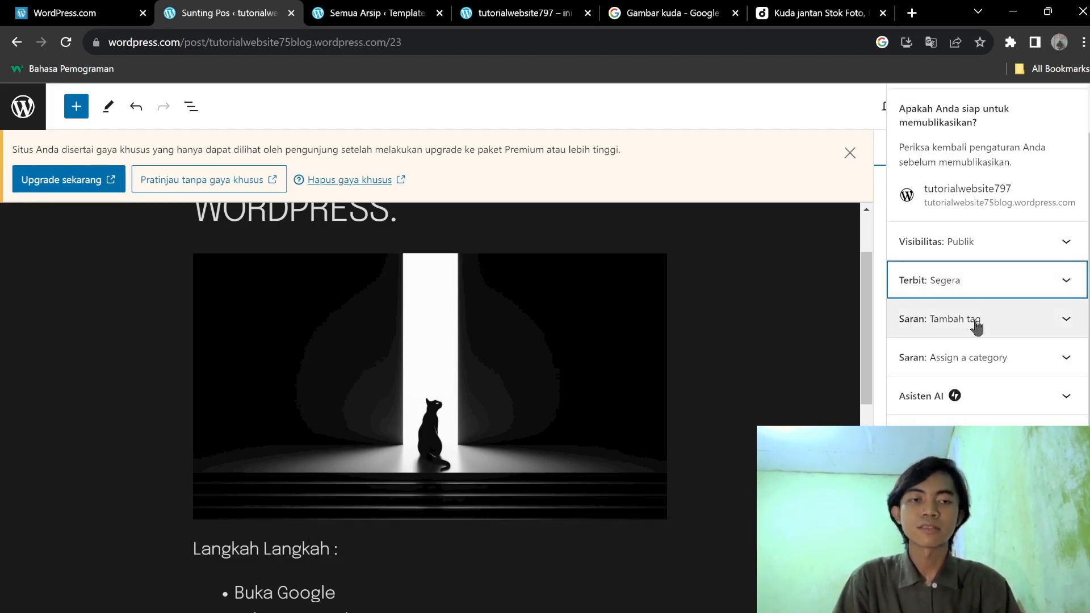
Review the tag suggestions, AI assistant and SEO sections of the pre-publish check.
click(1022, 334)
click(1022, 328)
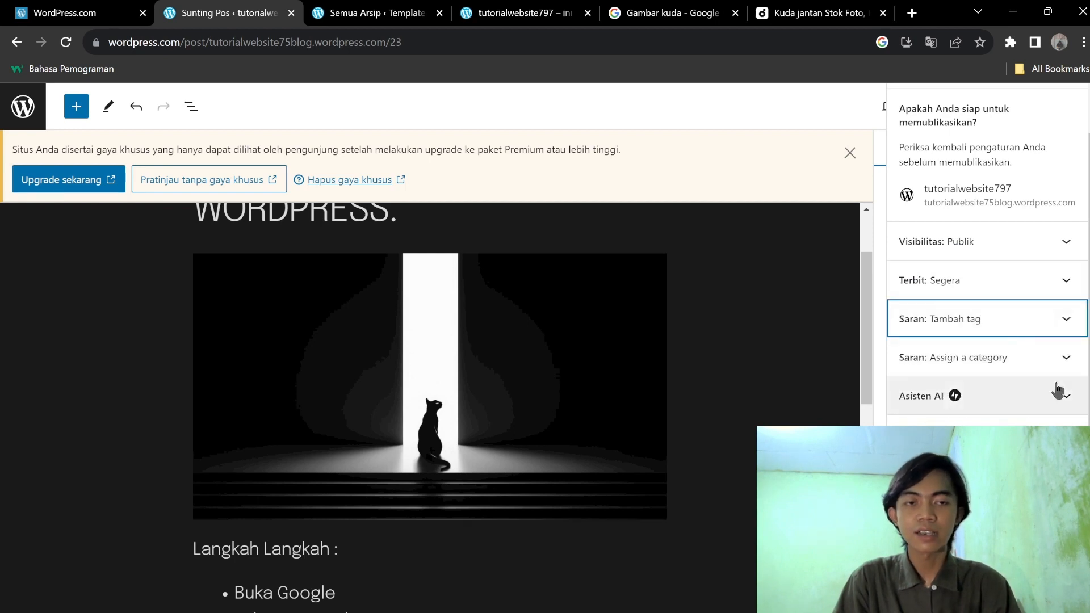
click(1025, 321)
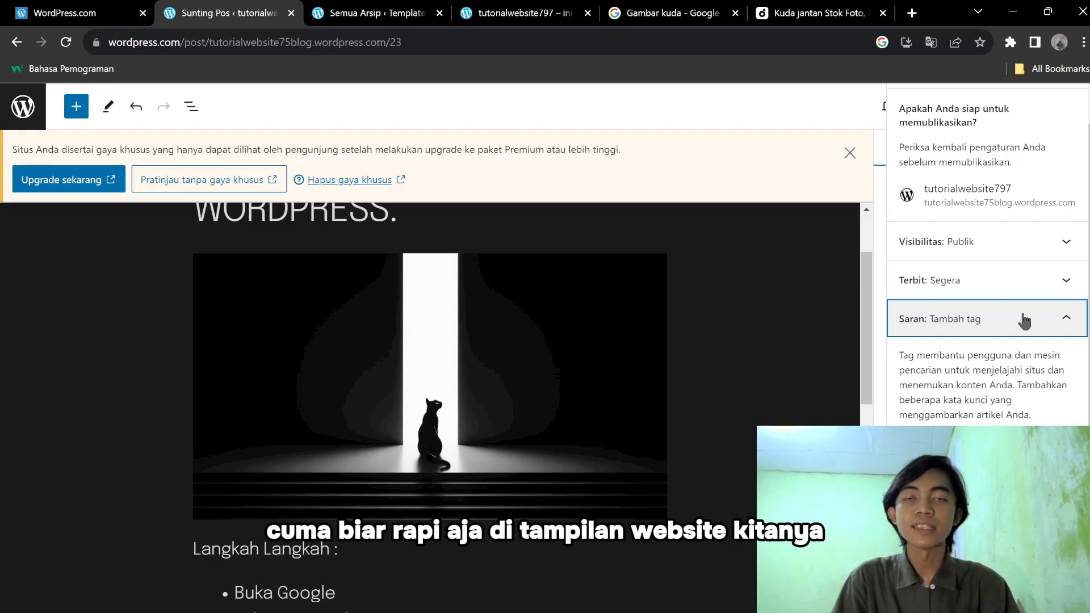
click(1025, 320)
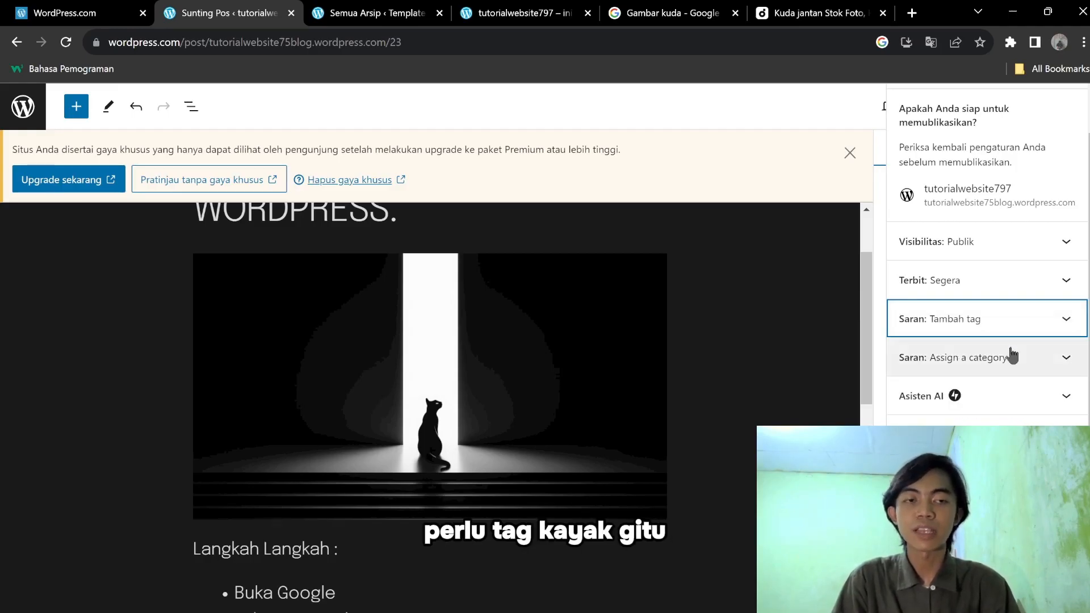
click(1021, 399)
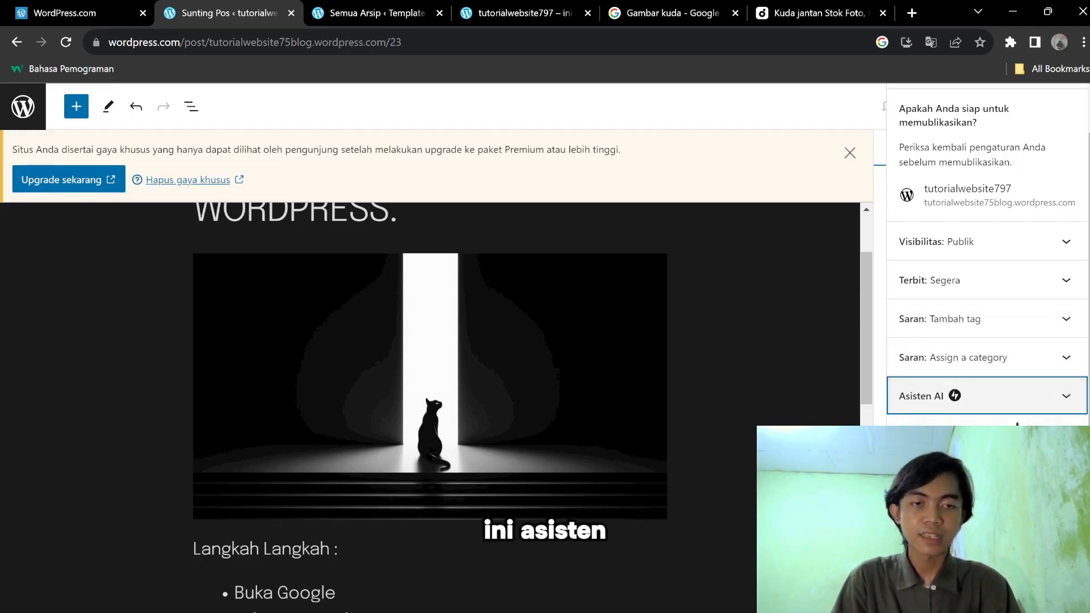
click(1021, 435)
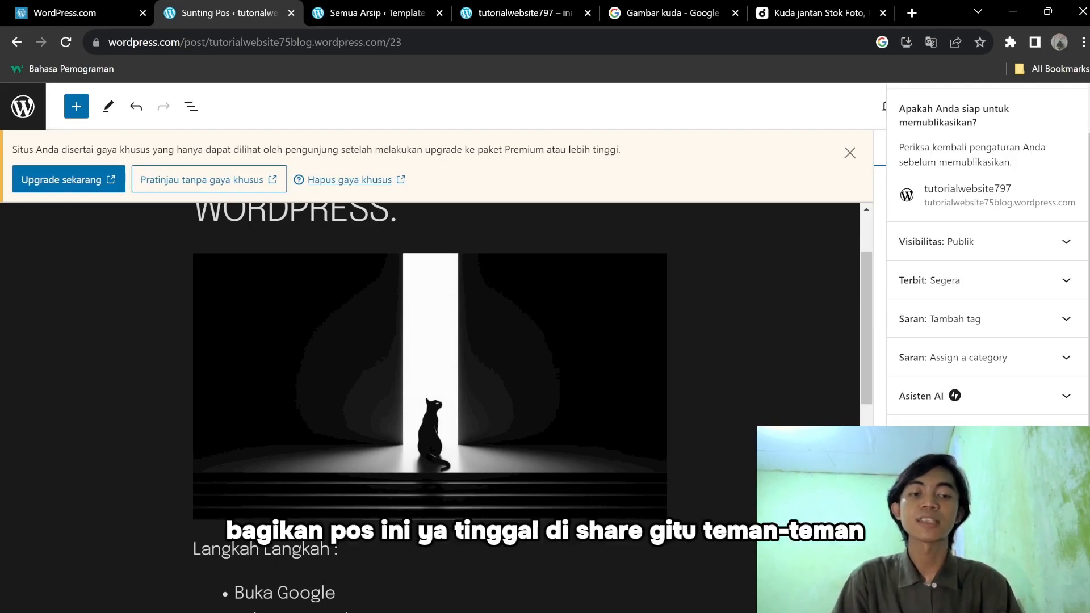
scroll(988, 284, down, 4)
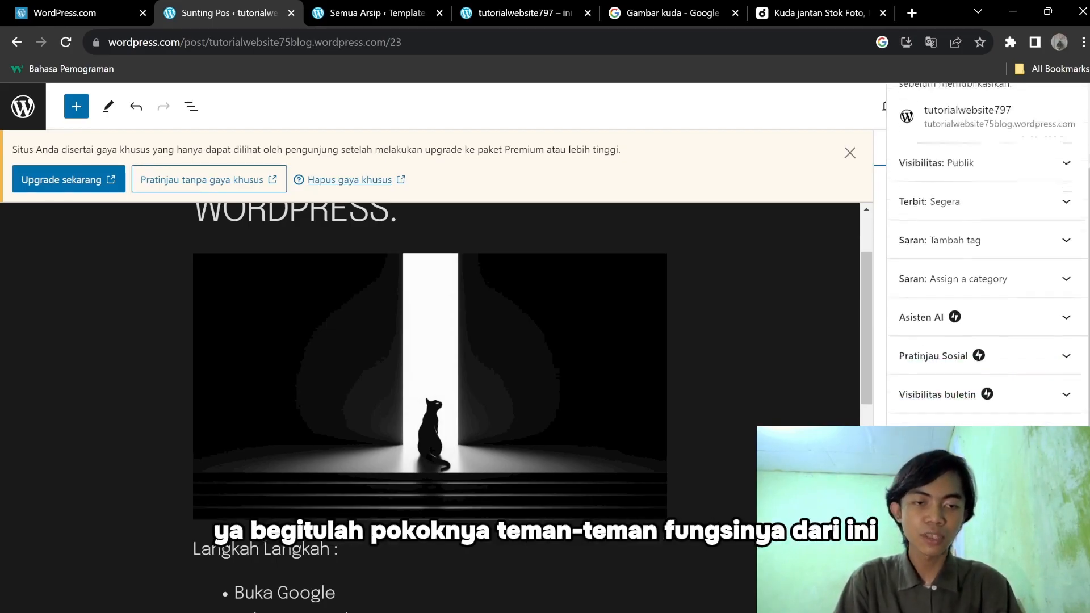
click(1005, 330)
scroll(1006, 323, up, 5)
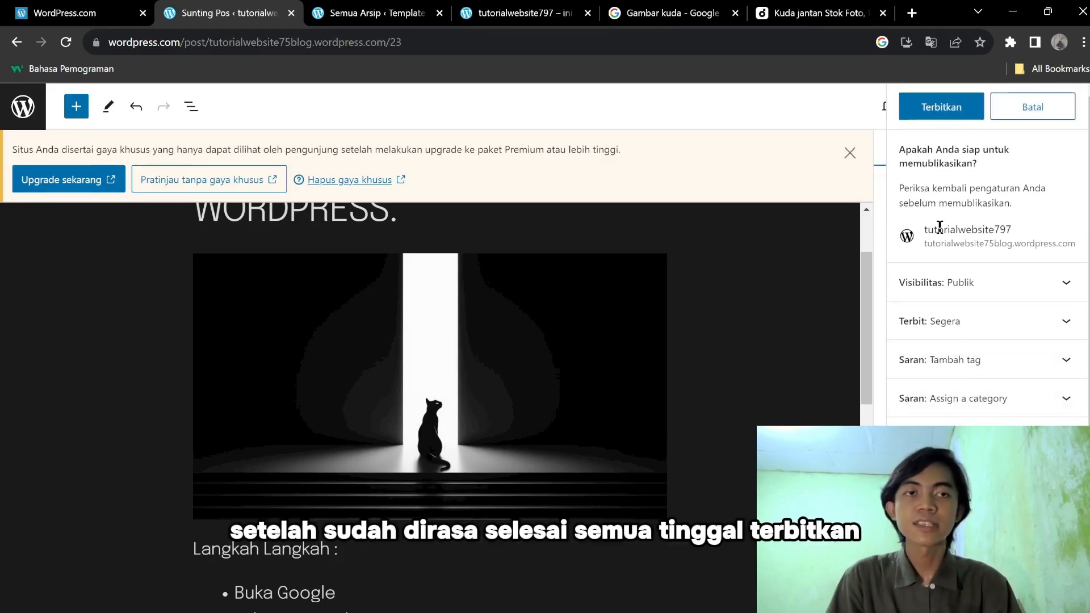
Publish 'Cara Membuat Website Di WORDPRESS.' and read the success message.
click(966, 108)
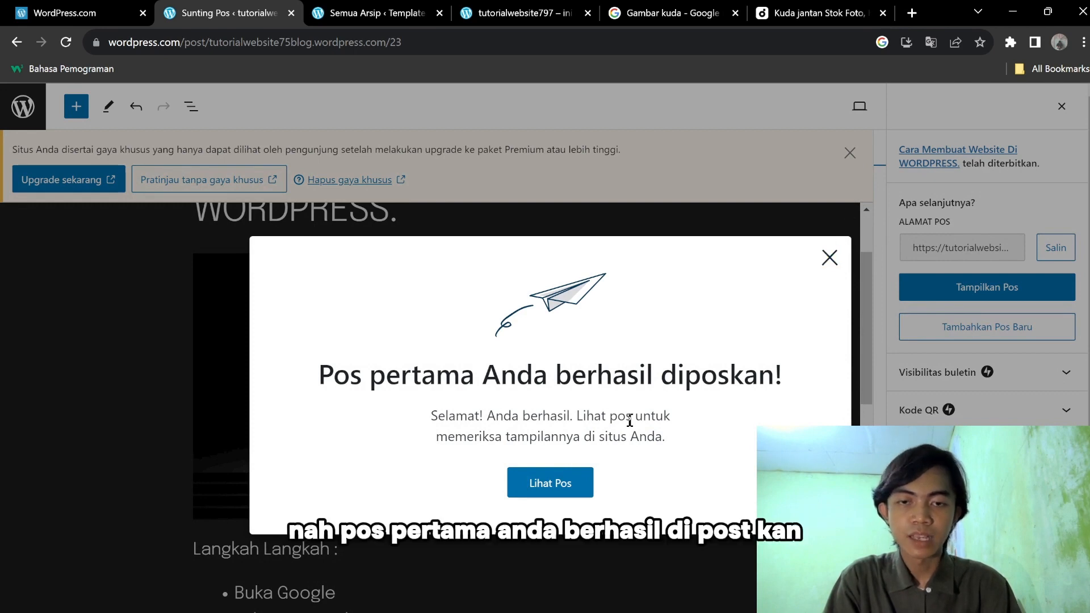
drag(334, 377, 777, 382)
drag(485, 419, 665, 438)
click(528, 432)
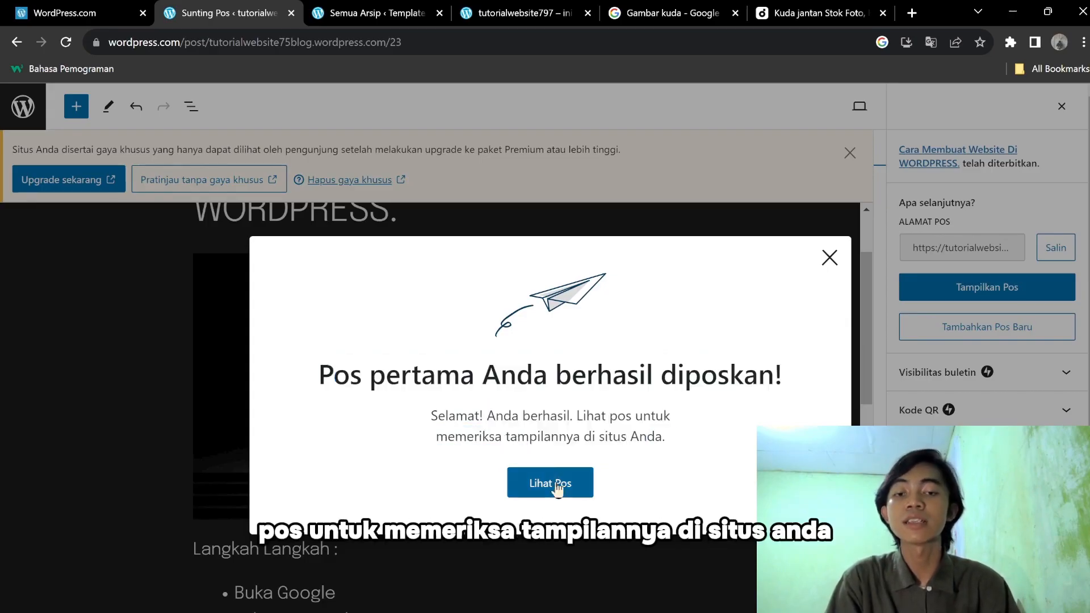
Close the success message, the upgrade notice and the post-published panel.
click(828, 256)
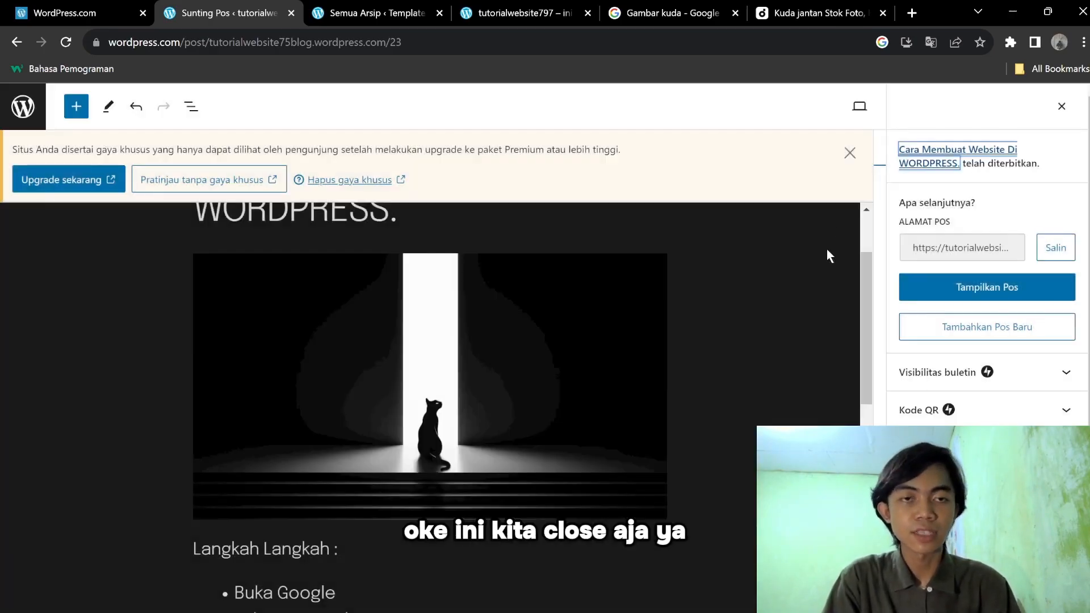
click(849, 153)
click(1062, 107)
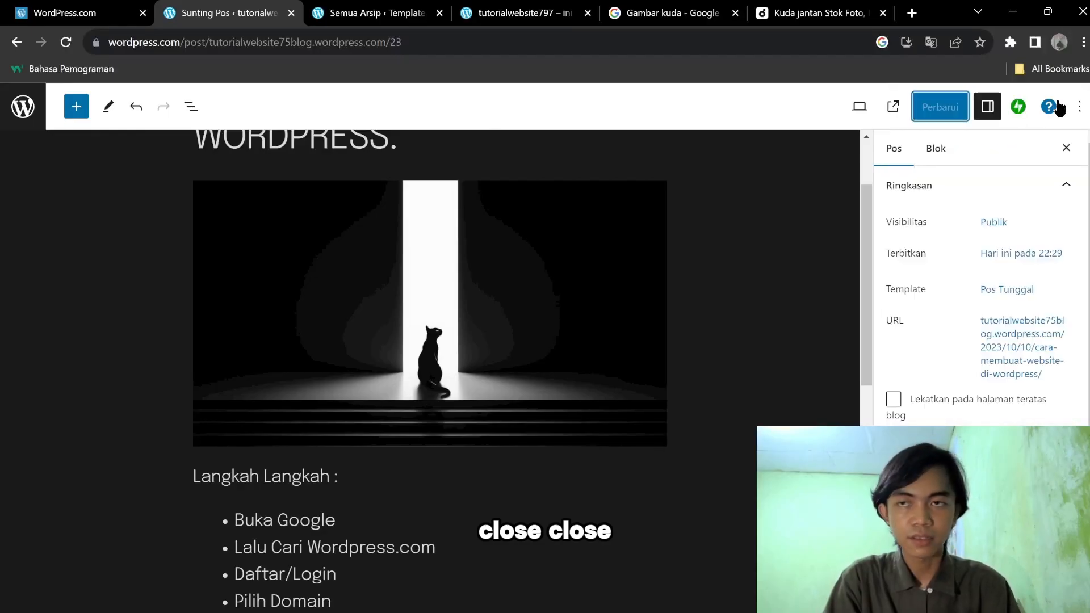
Go to the Pos list and open the published post in the editor, then return to the list.
click(22, 108)
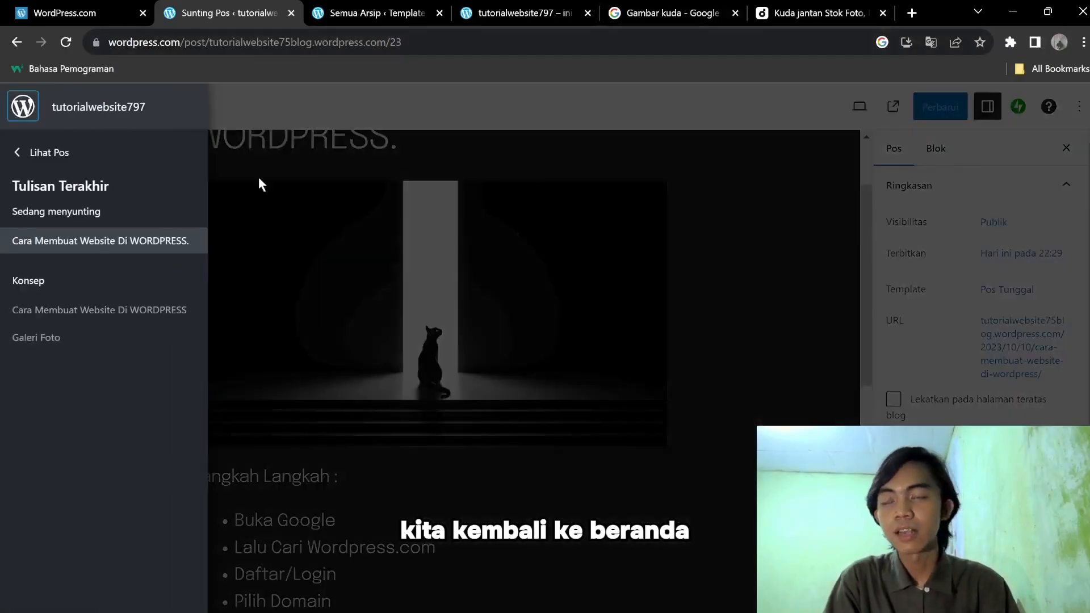
click(27, 151)
click(28, 151)
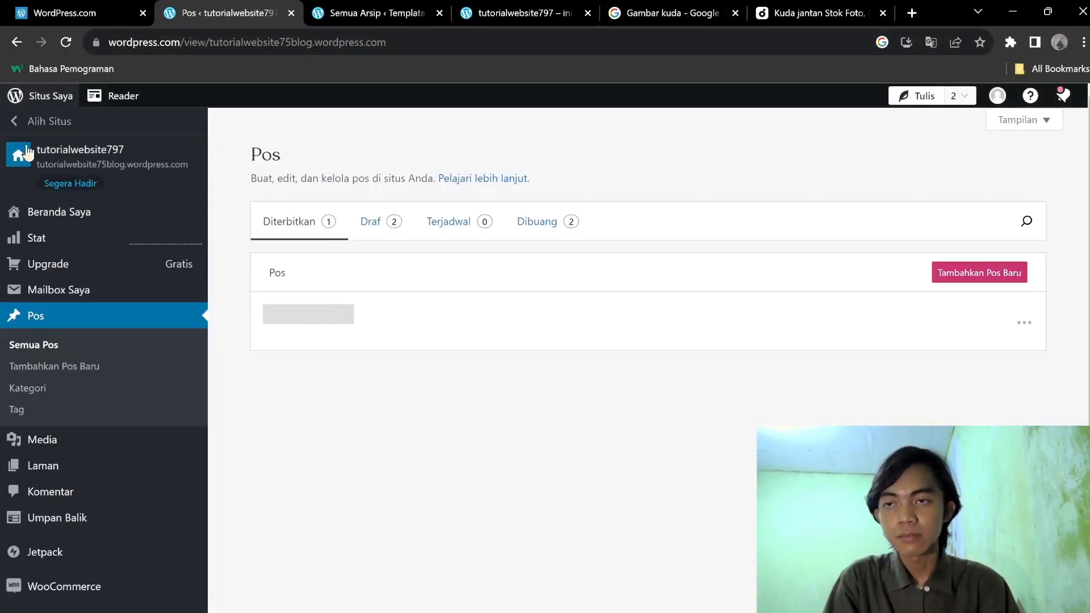
click(92, 261)
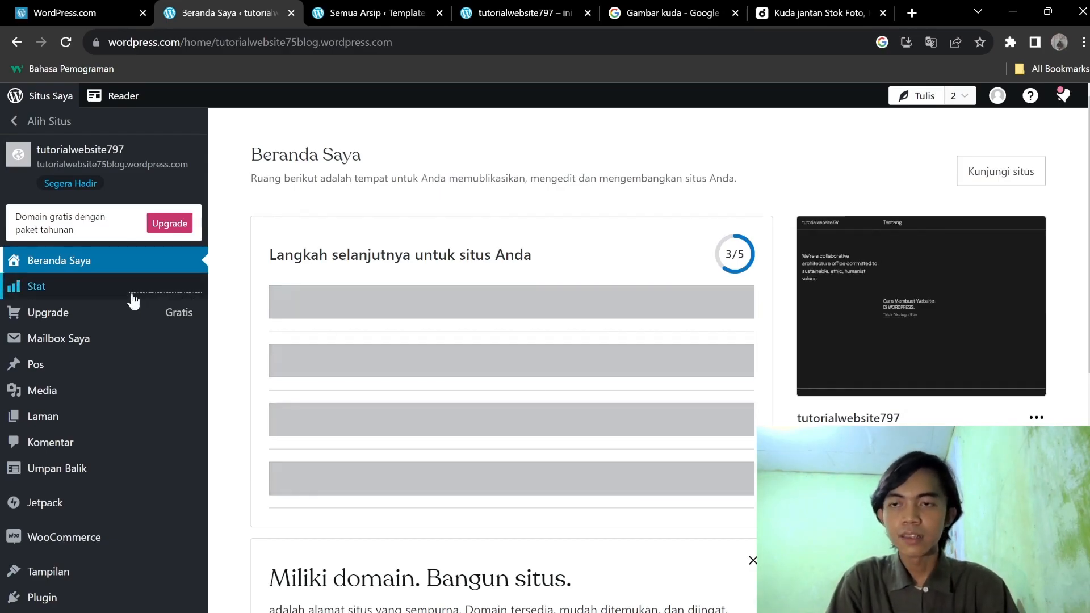
click(66, 364)
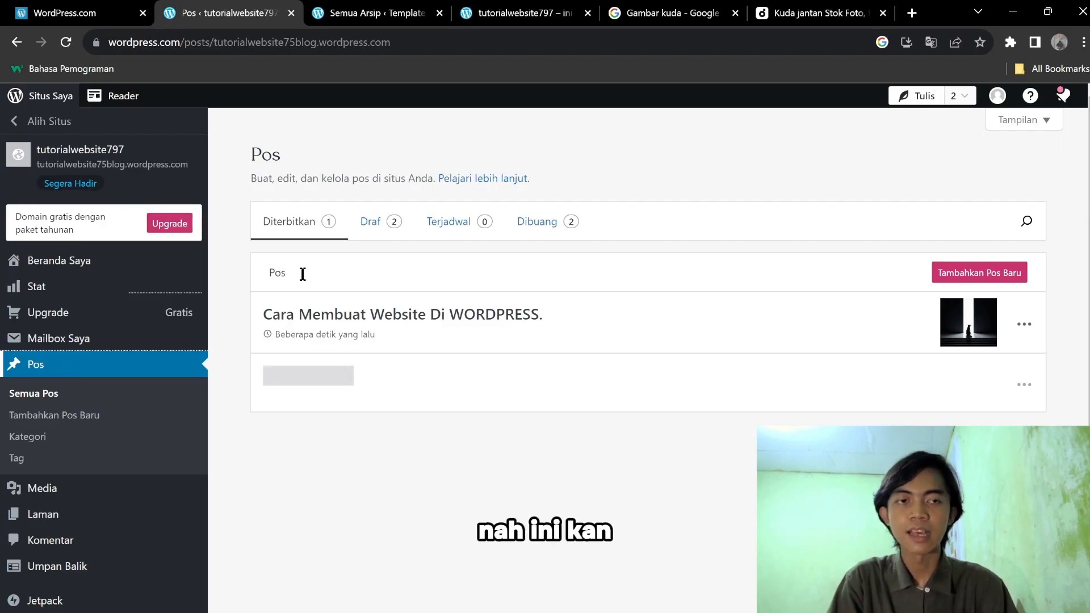
drag(239, 265, 540, 341)
click(539, 342)
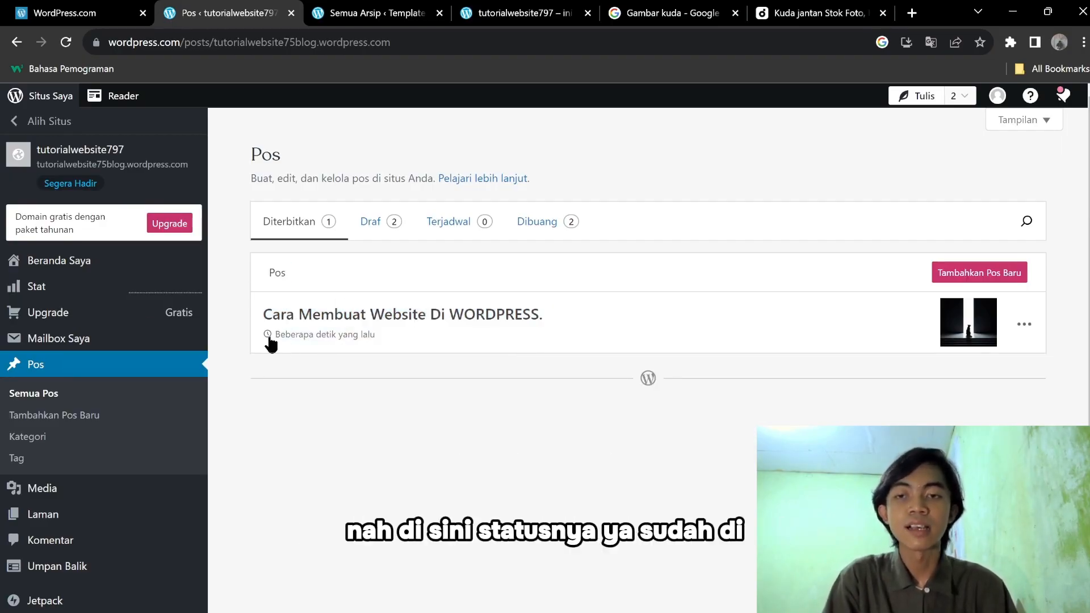
click(1025, 324)
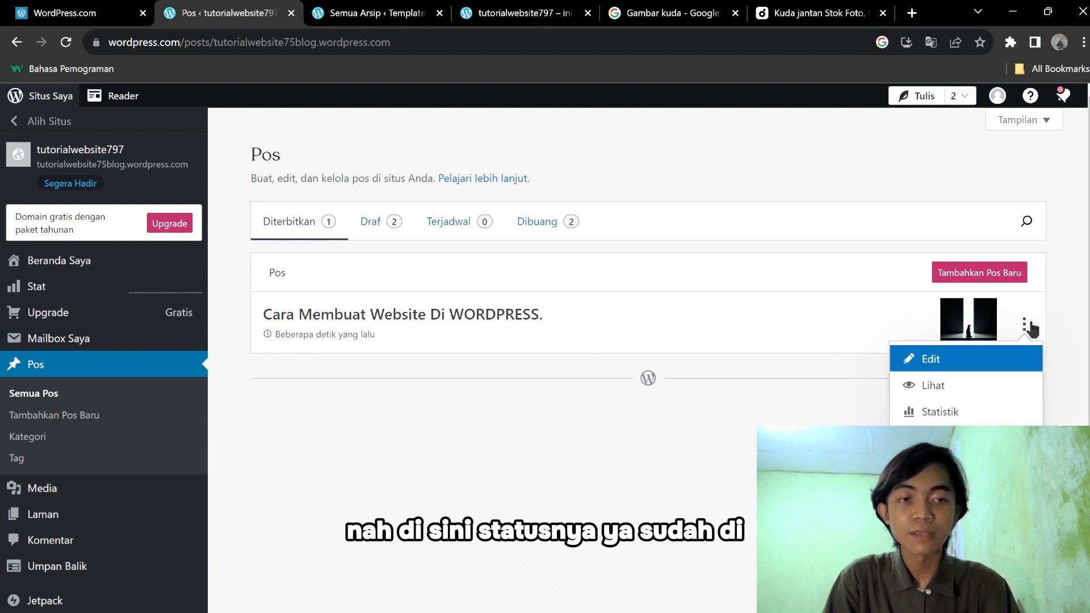
click(413, 321)
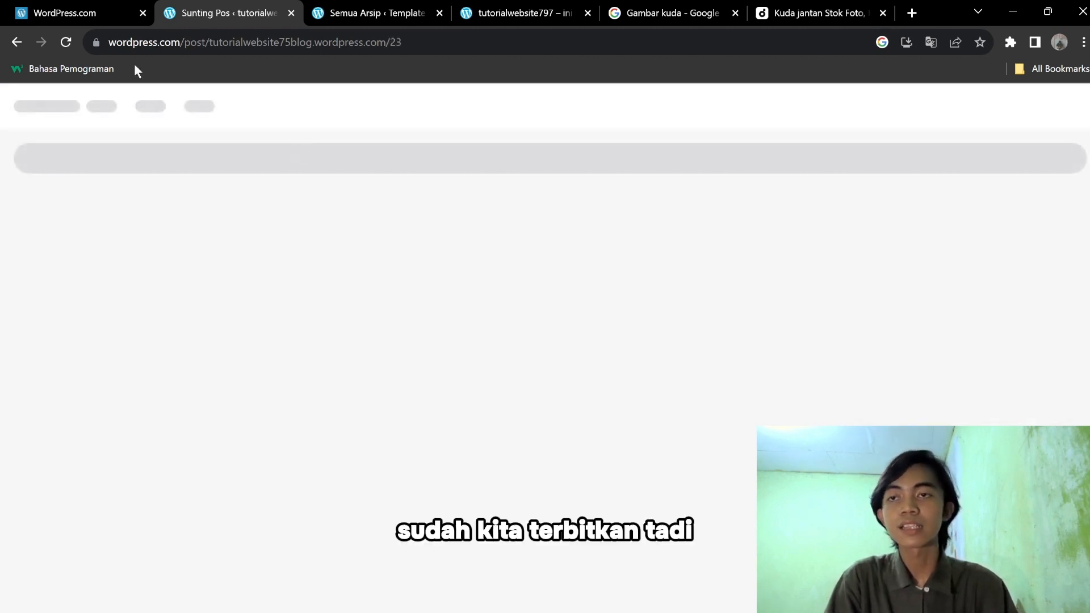
click(17, 42)
drag(261, 318, 554, 312)
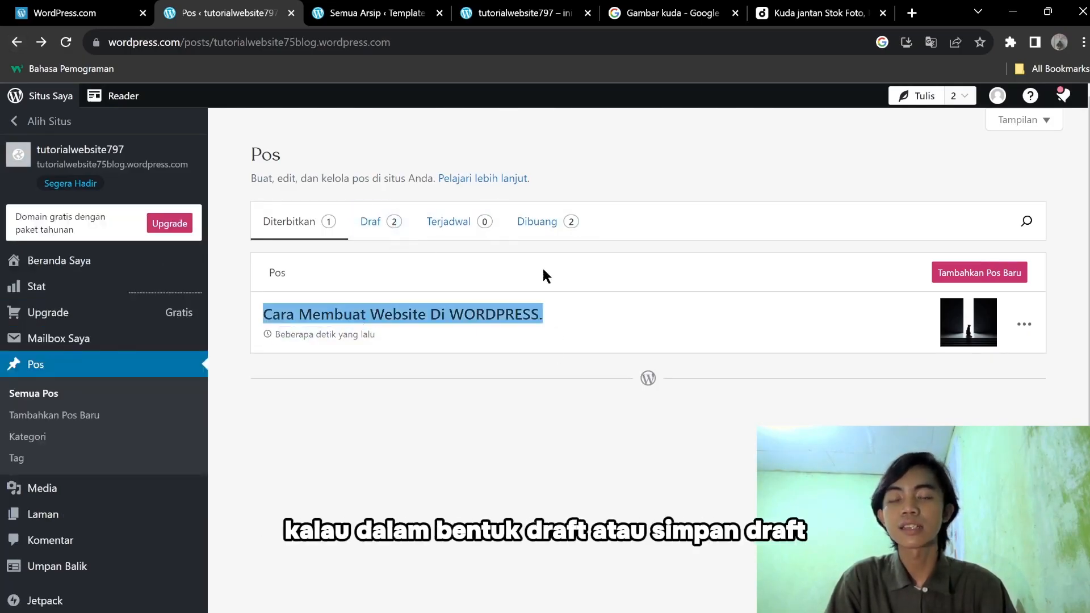
Check the Draf, Diterbitkan and Terjadwal post lists, then go to Beranda Saya.
click(364, 219)
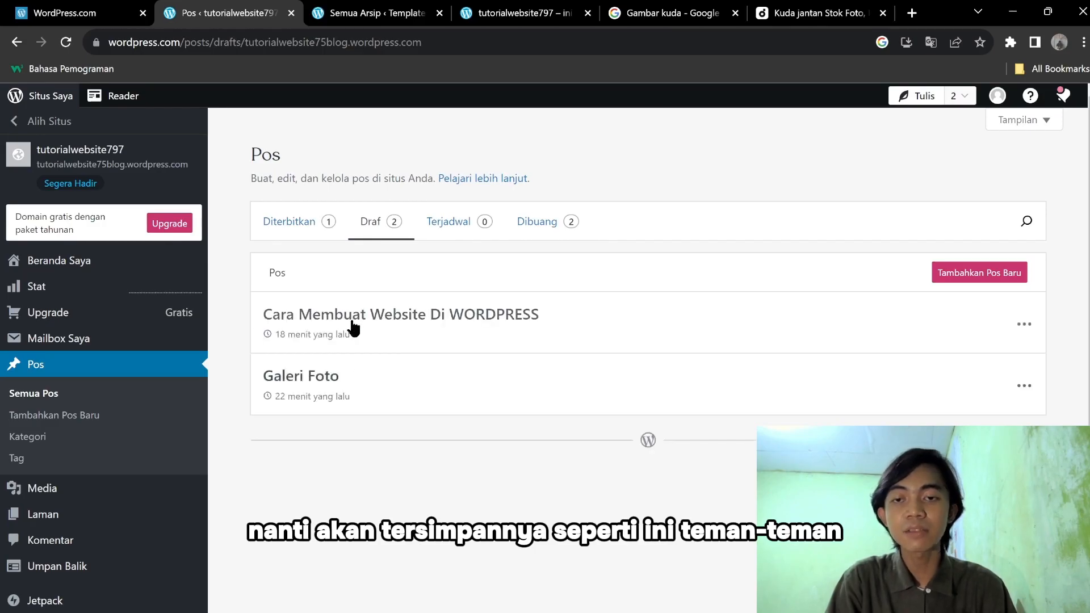
click(294, 223)
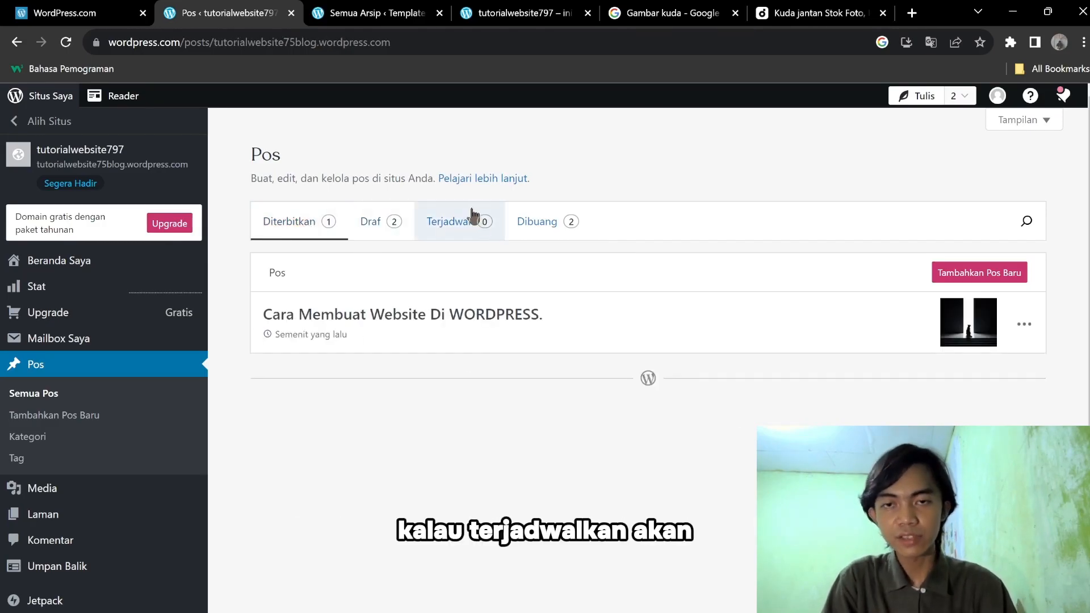
click(458, 229)
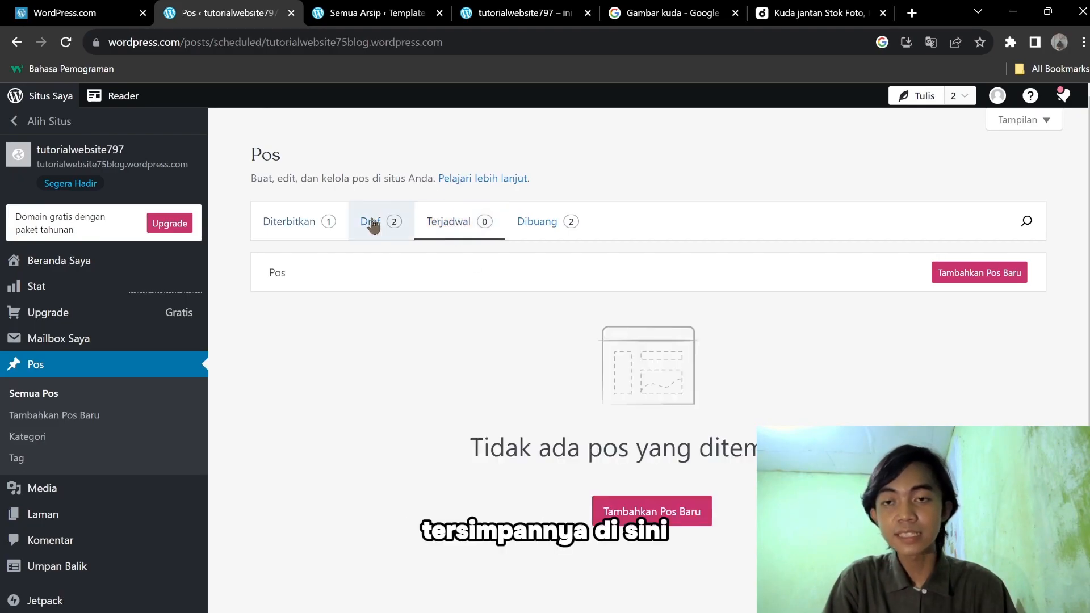
click(305, 225)
click(72, 258)
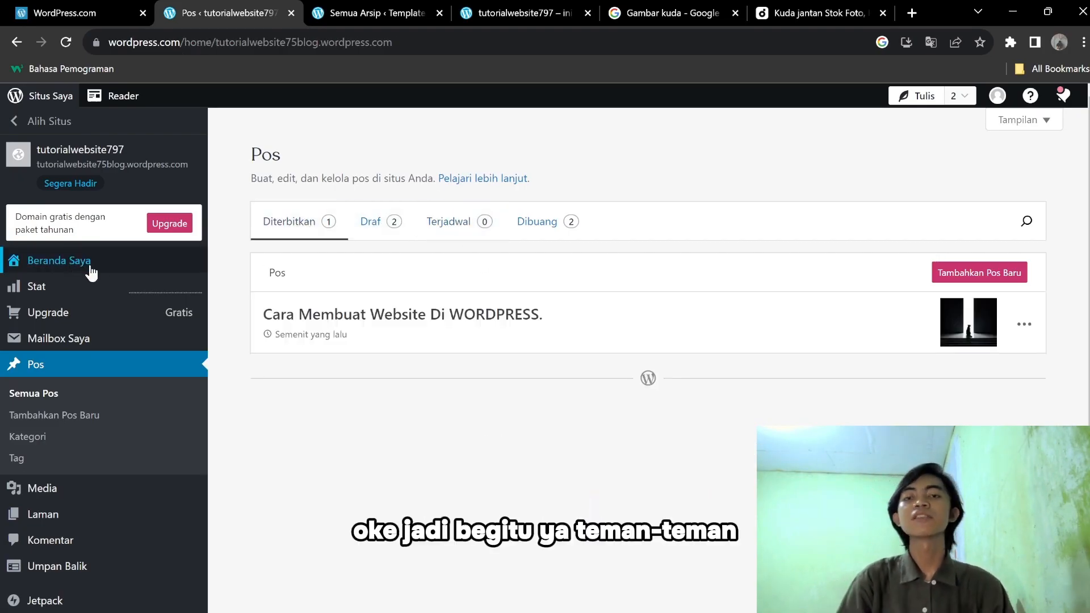
Copy the blog domain tutorialwebsite75blog.wordpress.com and switch to the 'Gambar kuda - Google' tab.
mouse_move(157, 314)
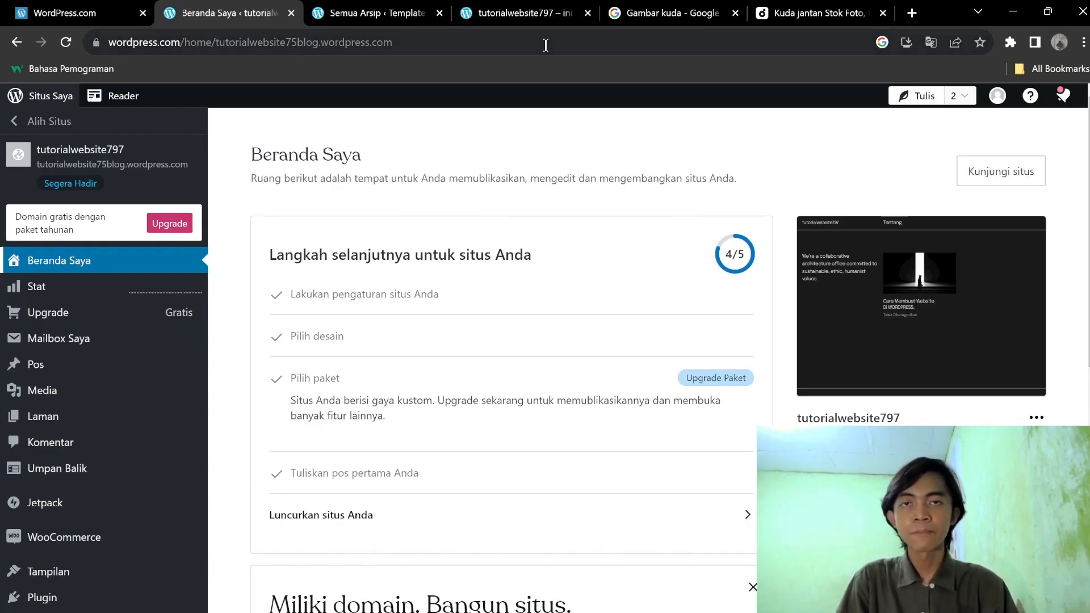
click(219, 45)
click(215, 42)
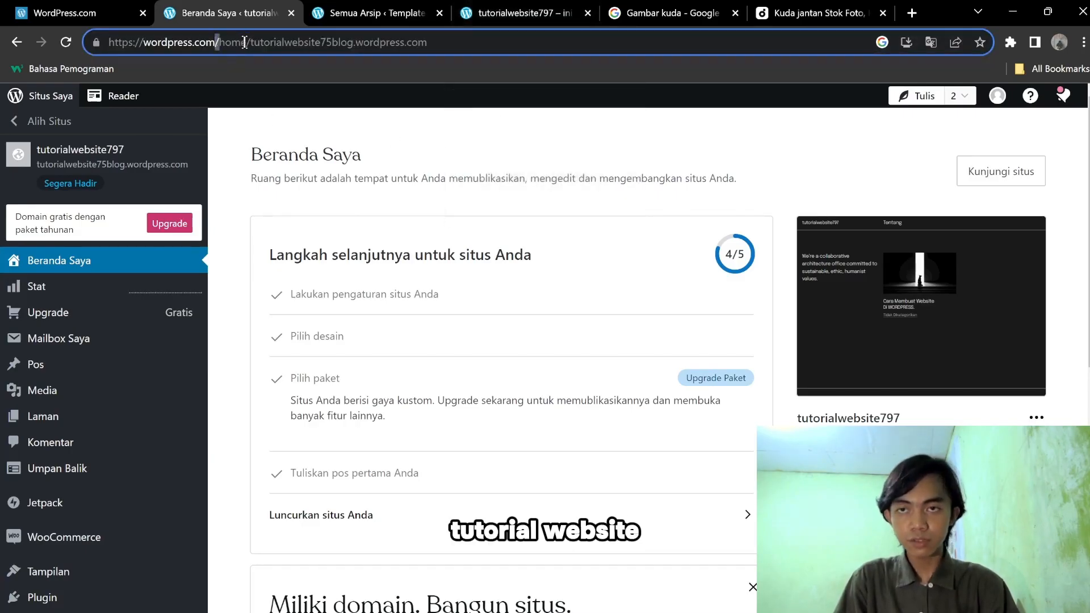
mouse_move(263, 43)
mouse_down()
mouse_move(447, 49)
mouse_move(251, 42)
mouse_up()
key(ctrl+c)
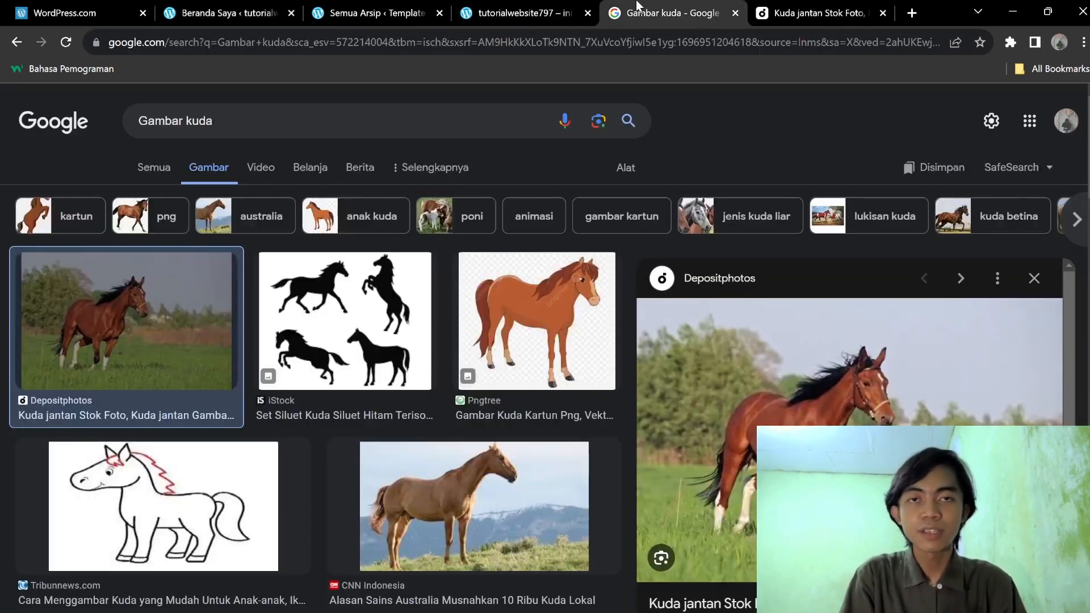
click(639, 9)
Load the pasted blog address in that tab and hide the site preview bar.
click(608, 45)
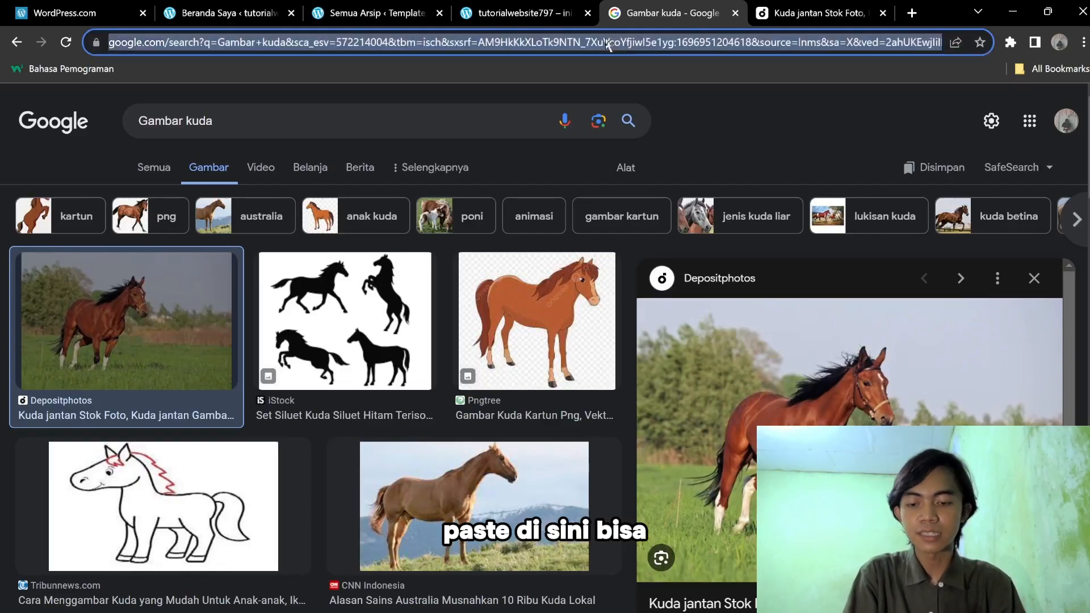
key(ctrl+v)
key(Return)
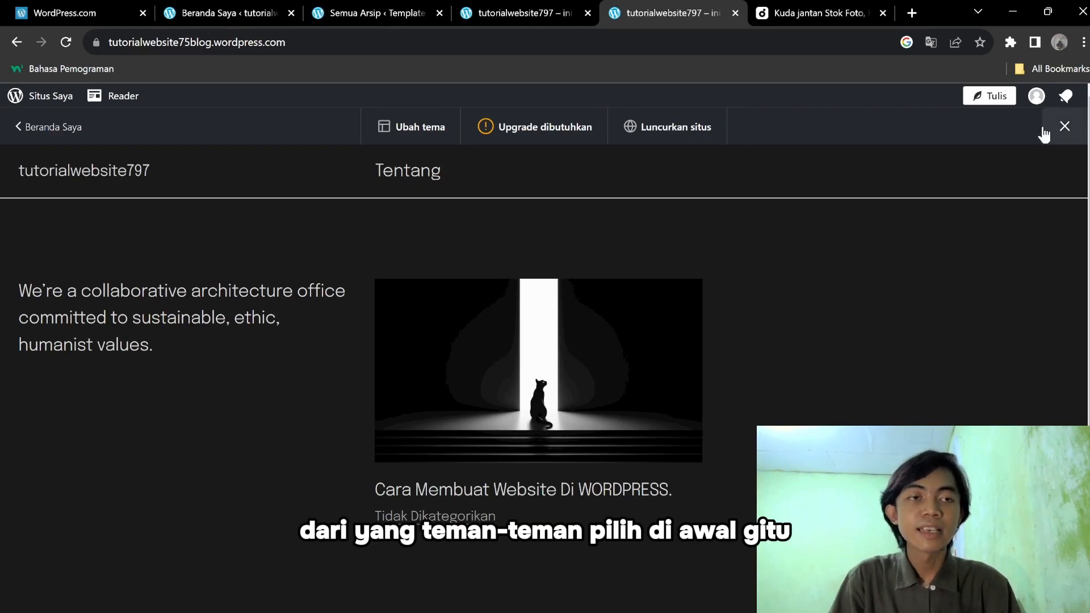
click(1062, 128)
Scroll the live homepage to view the post listing with its cat image.
scroll(591, 243, down, 4)
scroll(789, 246, up, 4)
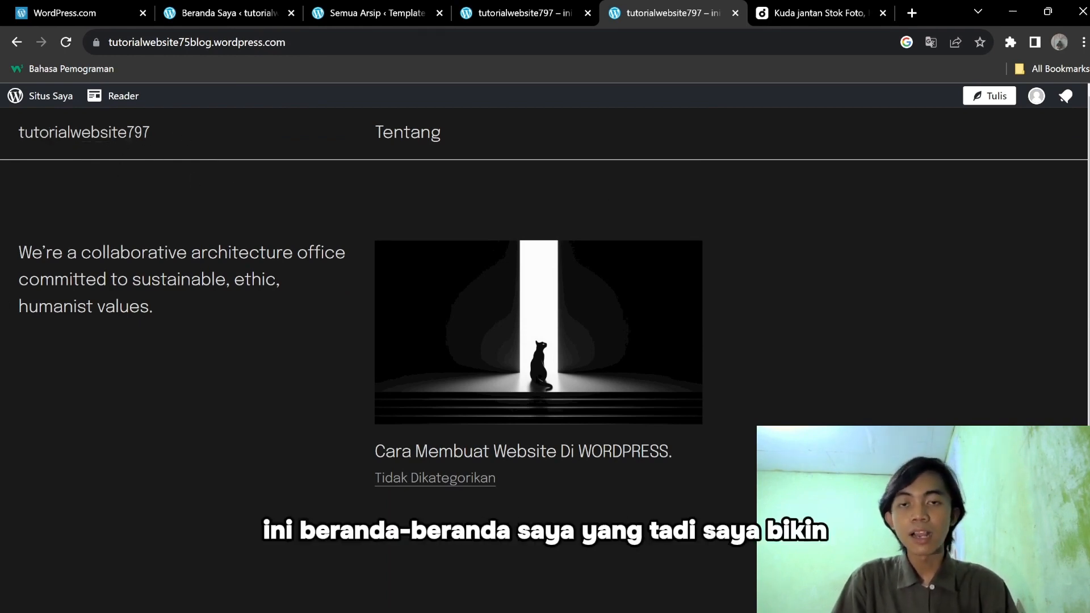
scroll(735, 336, down, 4)
scroll(734, 338, up, 4)
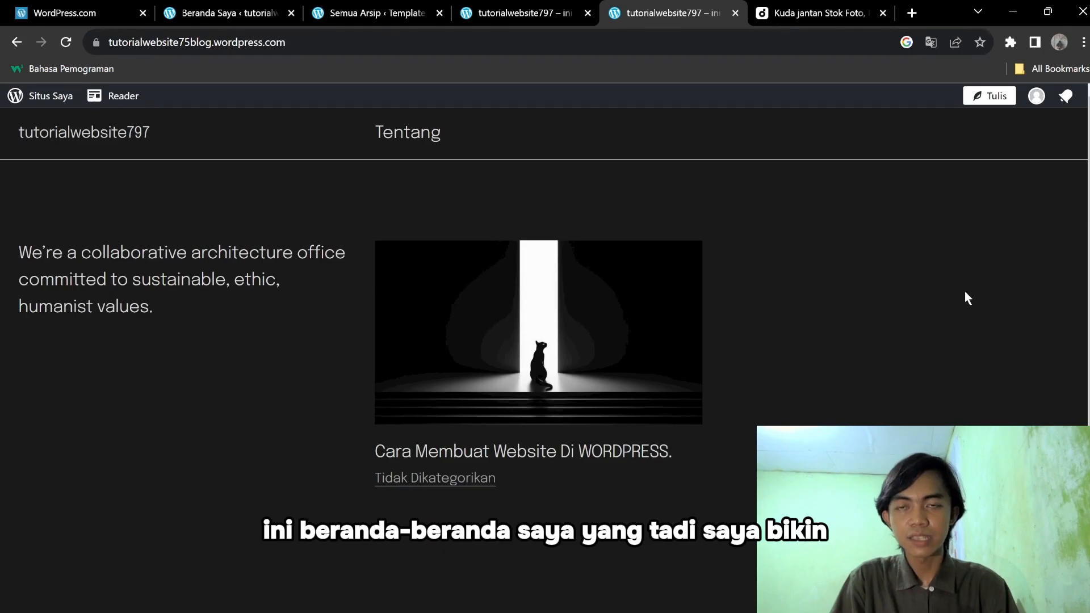
scroll(285, 302, down, 4)
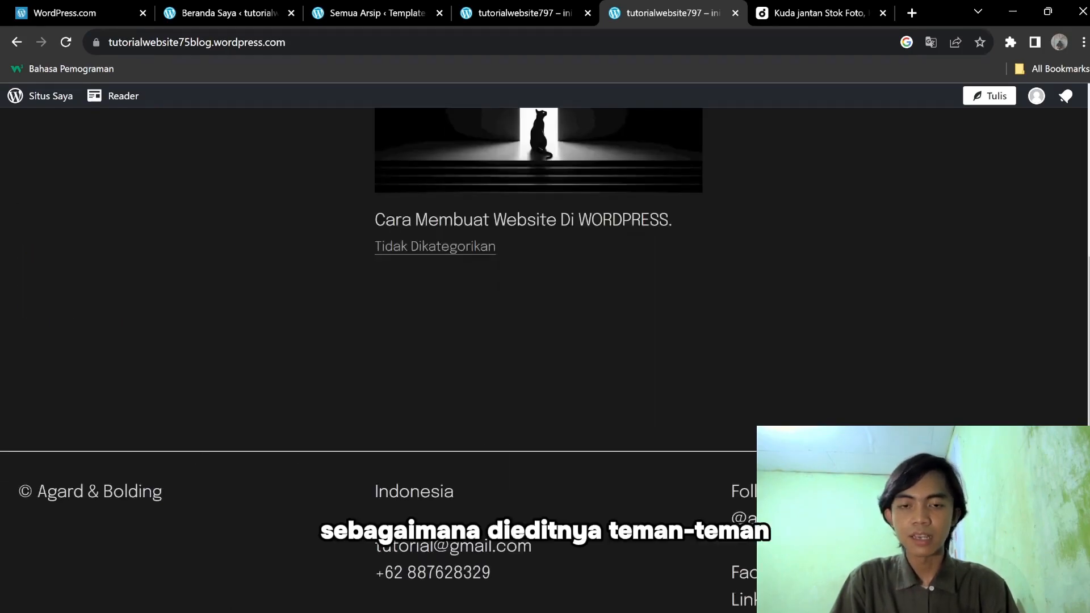
scroll(545, 389, up, 4)
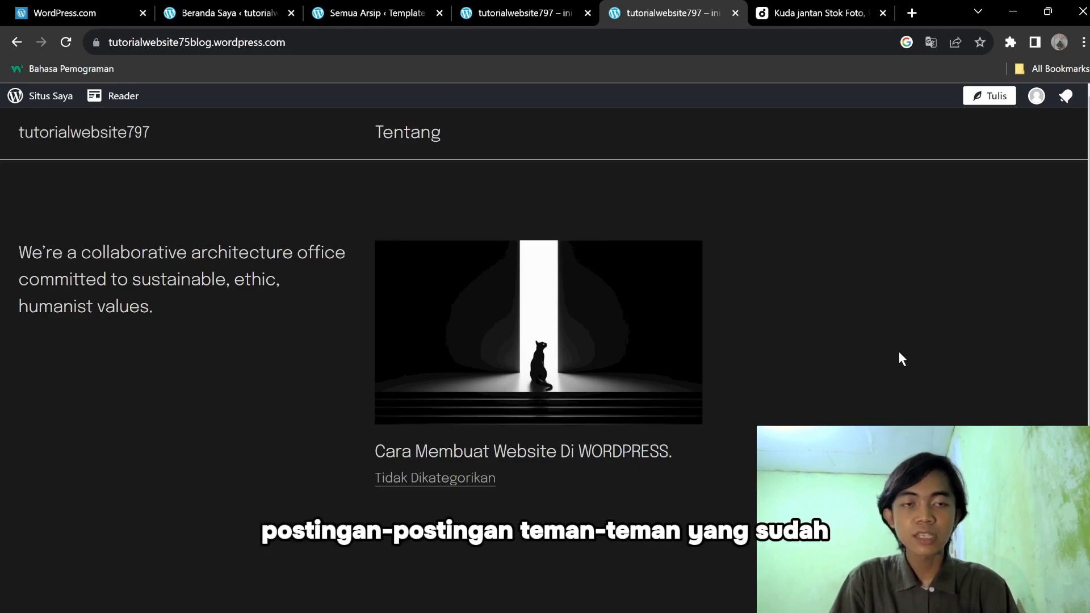
scroll(545, 340, down, 4)
scroll(1017, 417, up, 4)
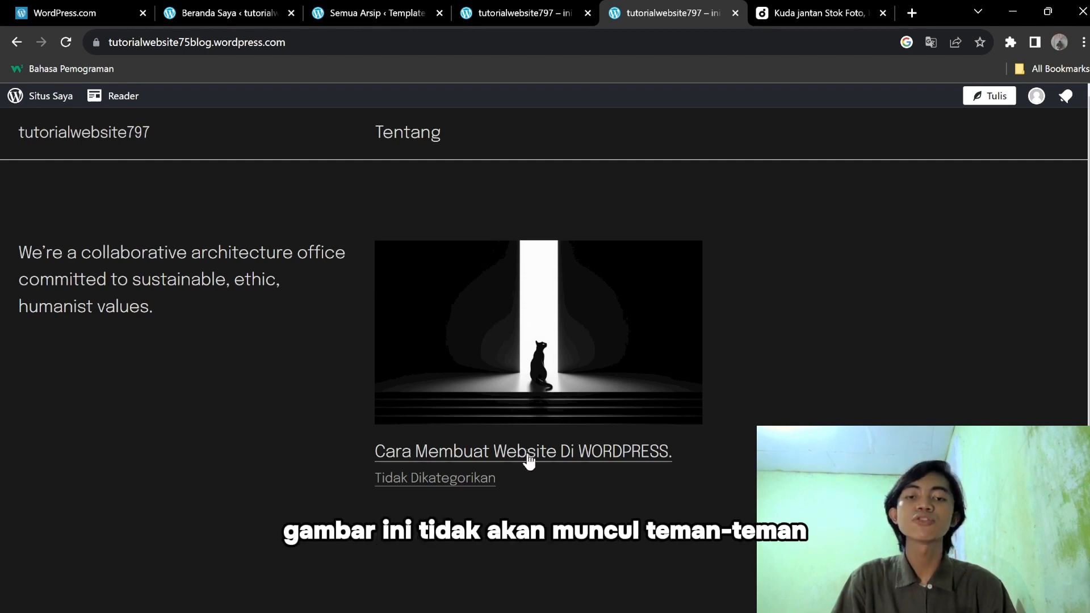
Open the post 'Cara Membuat Website Di WORDPRESS.' and scroll through its image and steps list.
click(624, 471)
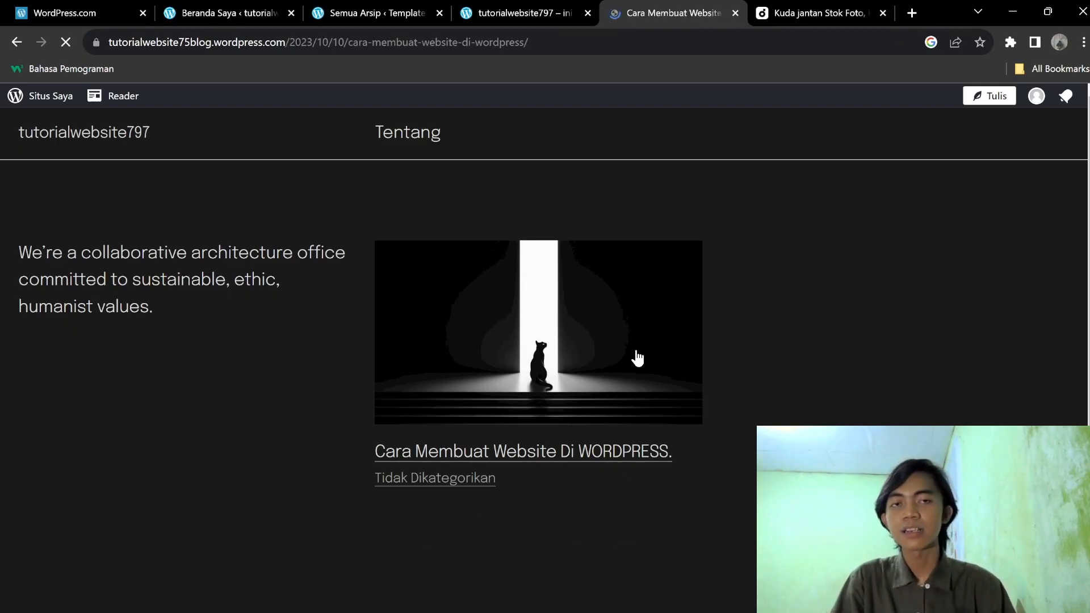
scroll(637, 355, down, 4)
scroll(637, 355, down, 8)
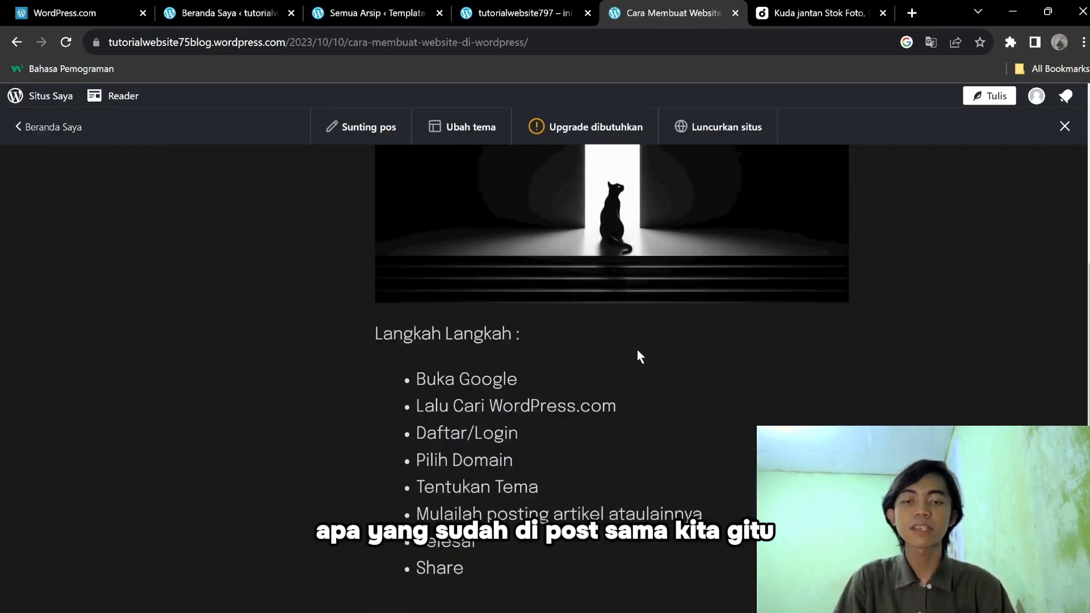
scroll(633, 363, up, 8)
scroll(468, 231, up, 4)
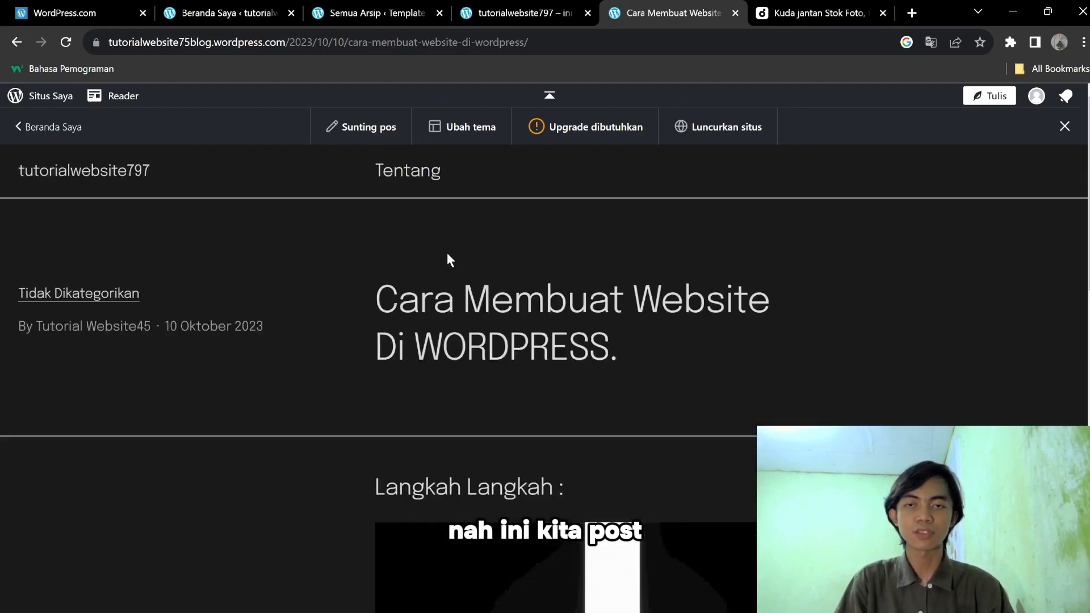
scroll(437, 302, down, 10)
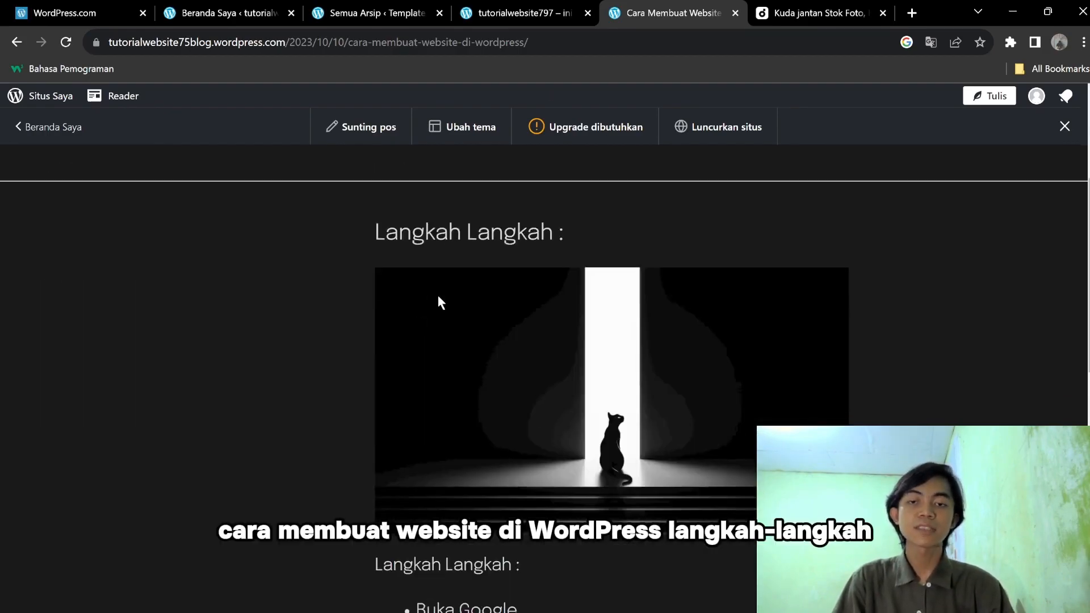
scroll(458, 336, down, 5)
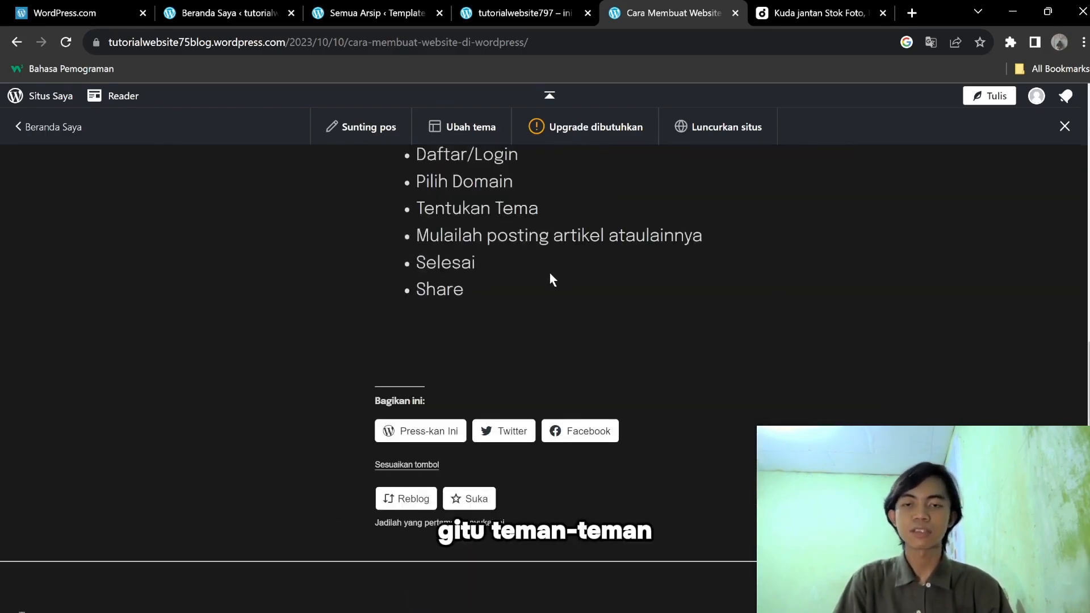
scroll(557, 273, down, 5)
scroll(560, 274, down, 3)
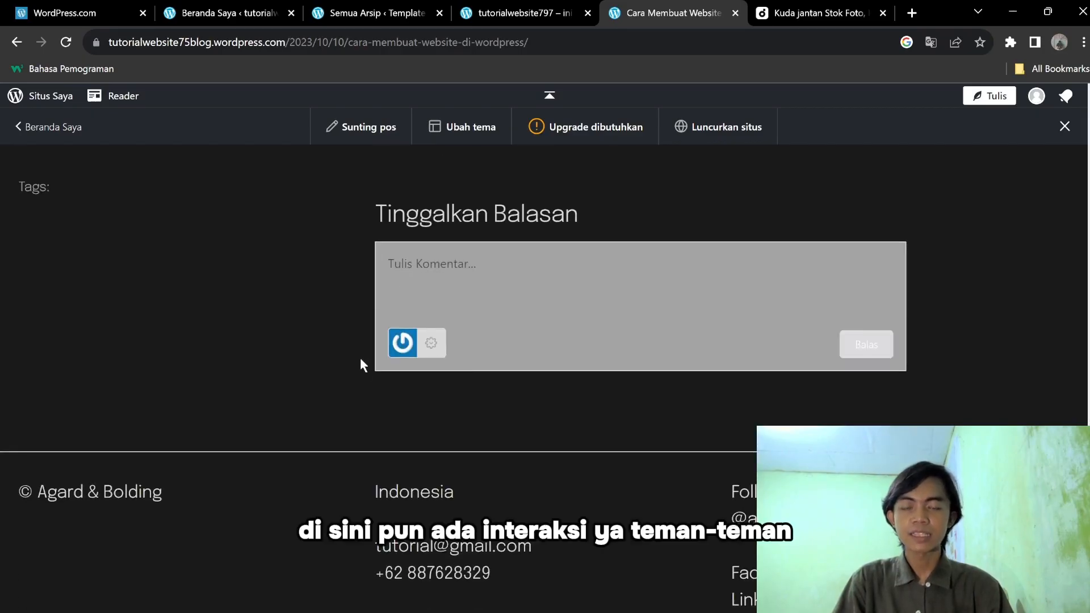
Click into the comment box, then scroll back up through the post to the top.
click(490, 271)
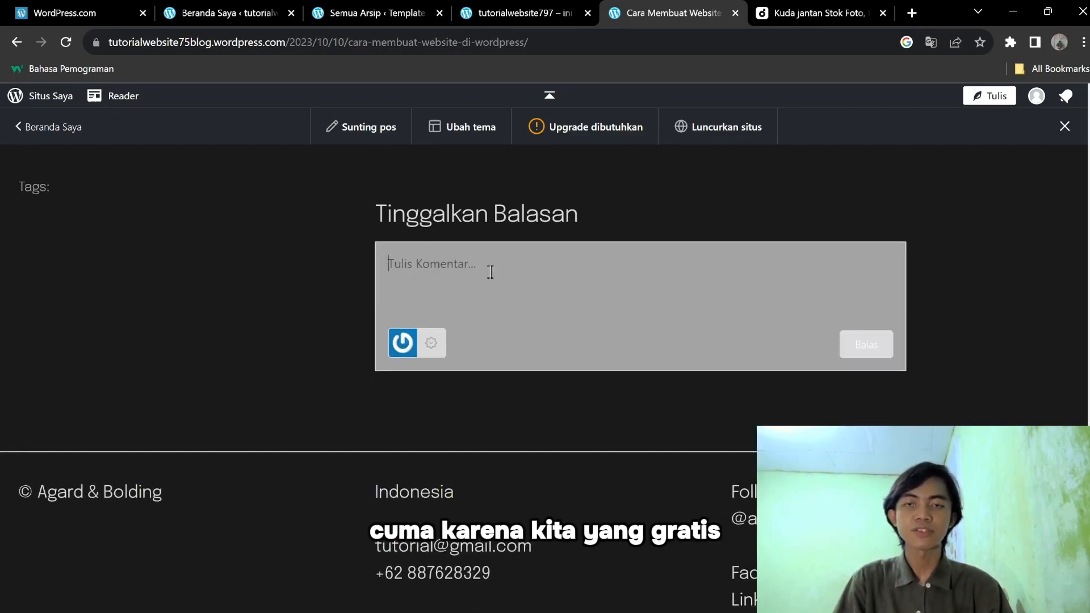
scroll(490, 272, up, 7)
scroll(490, 271, down, 7)
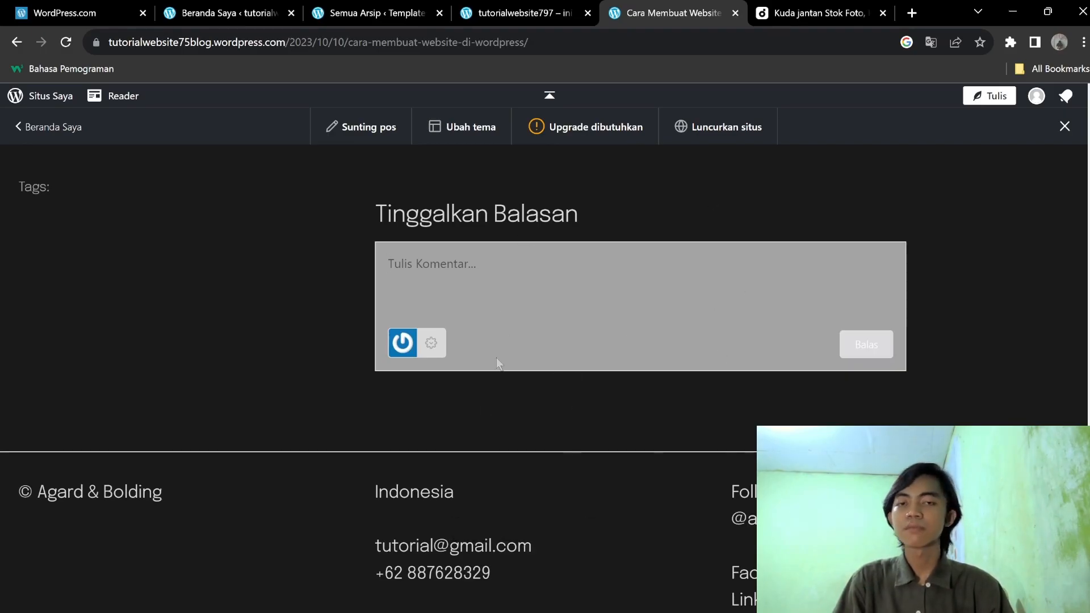
scroll(645, 328, up, 7)
scroll(652, 315, up, 4)
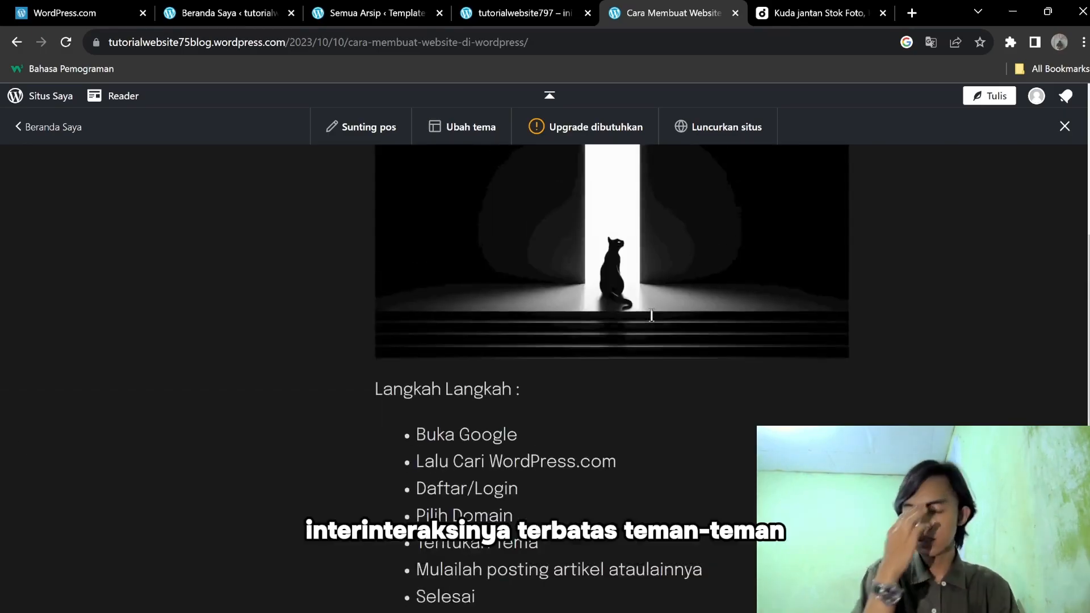
scroll(658, 319, down, 10)
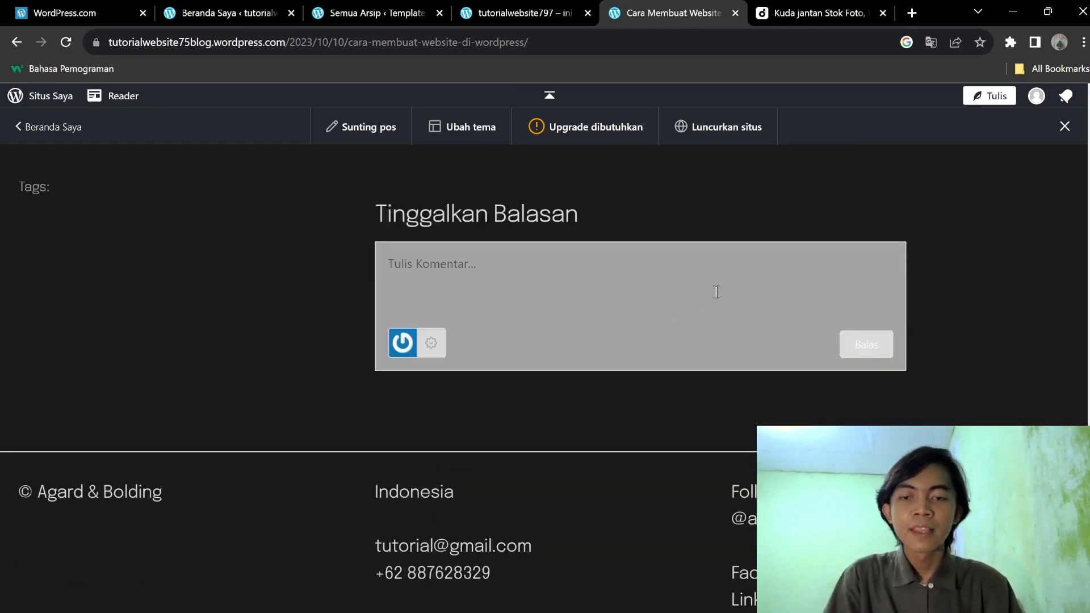
scroll(719, 292, up, 15)
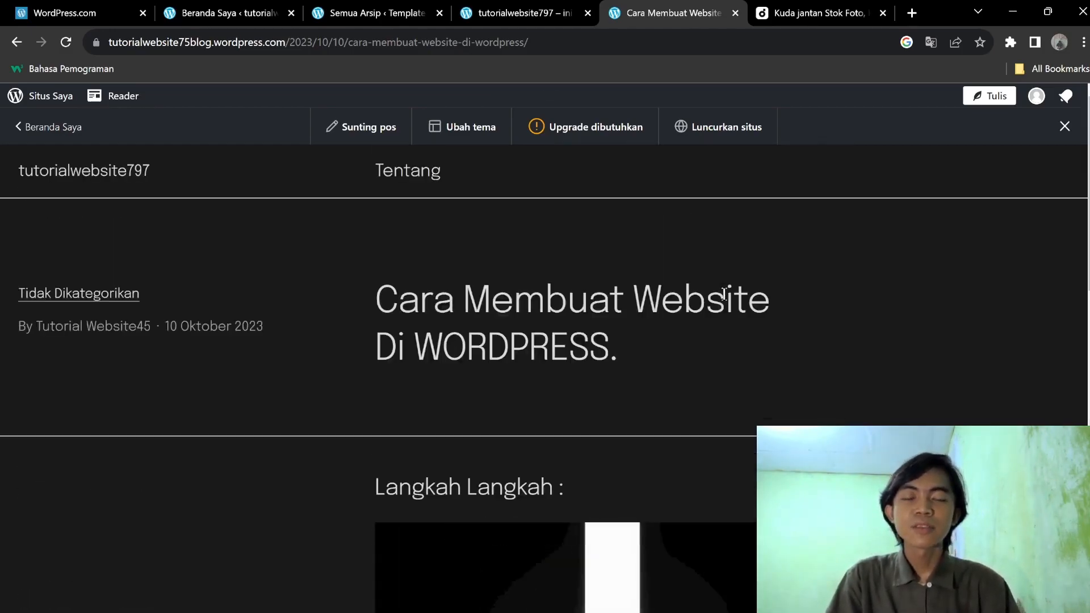
scroll(723, 293, down, 6)
scroll(722, 292, up, 6)
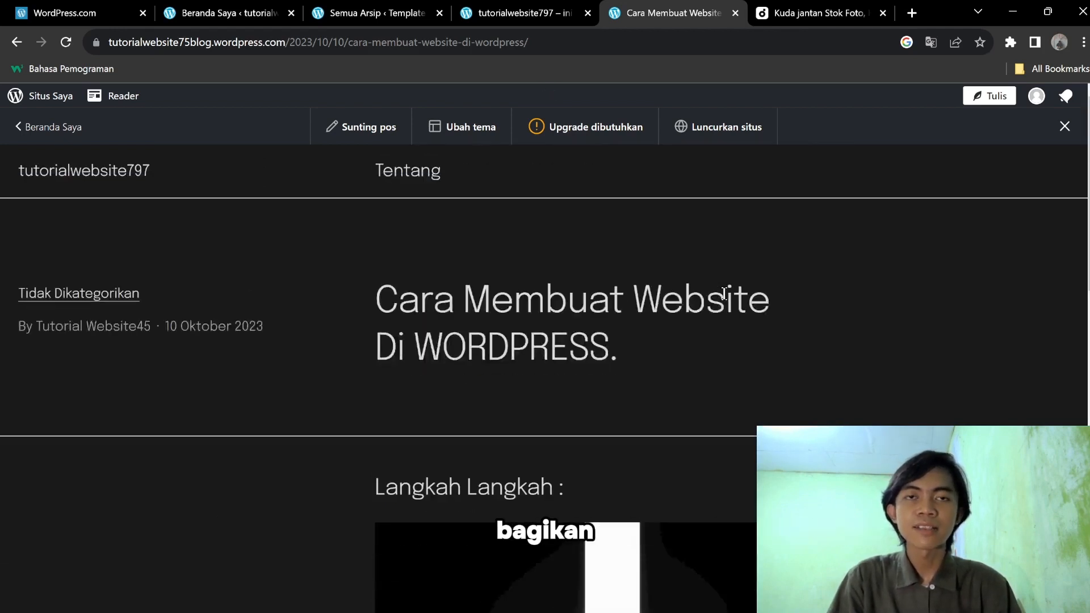